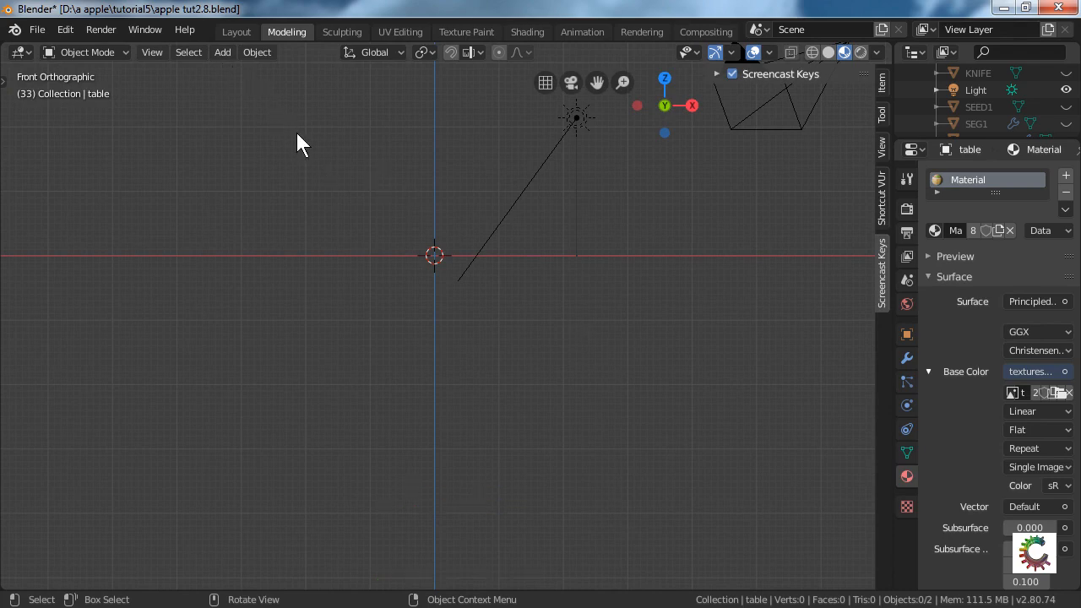
Add textures.png from the "a apple" folder as a reference image in the front view.
left_click(221, 57)
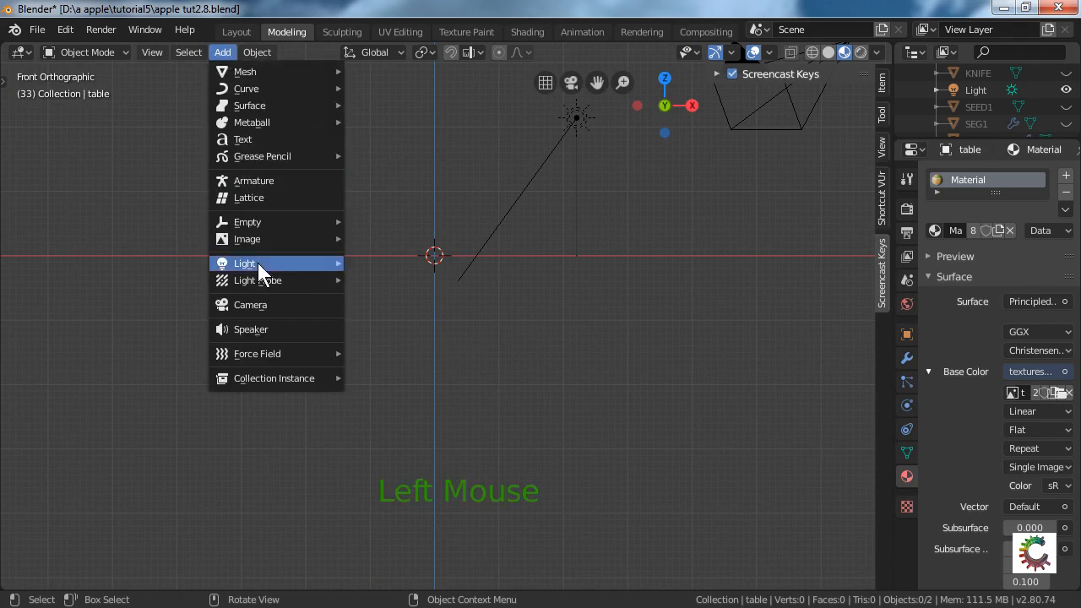
mouse_move(292, 240)
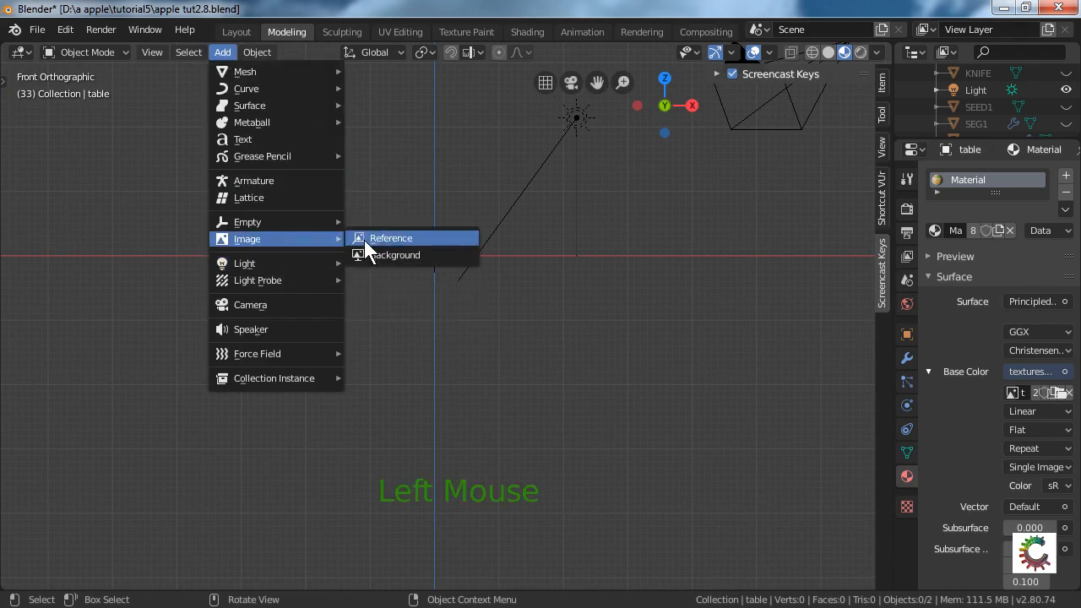
left_click(433, 238)
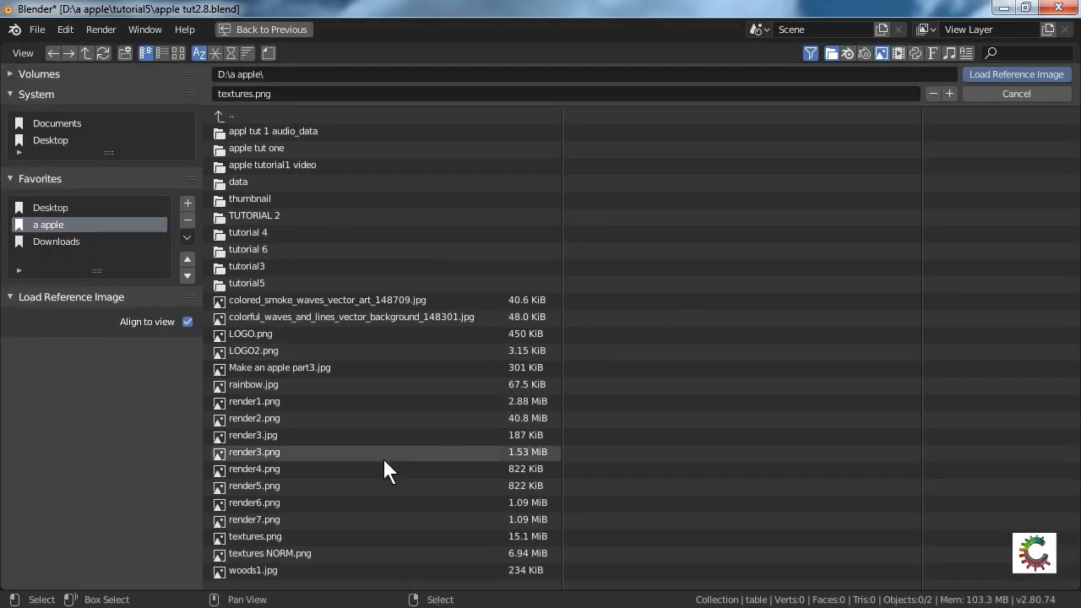
scroll(378, 502, "down", 2)
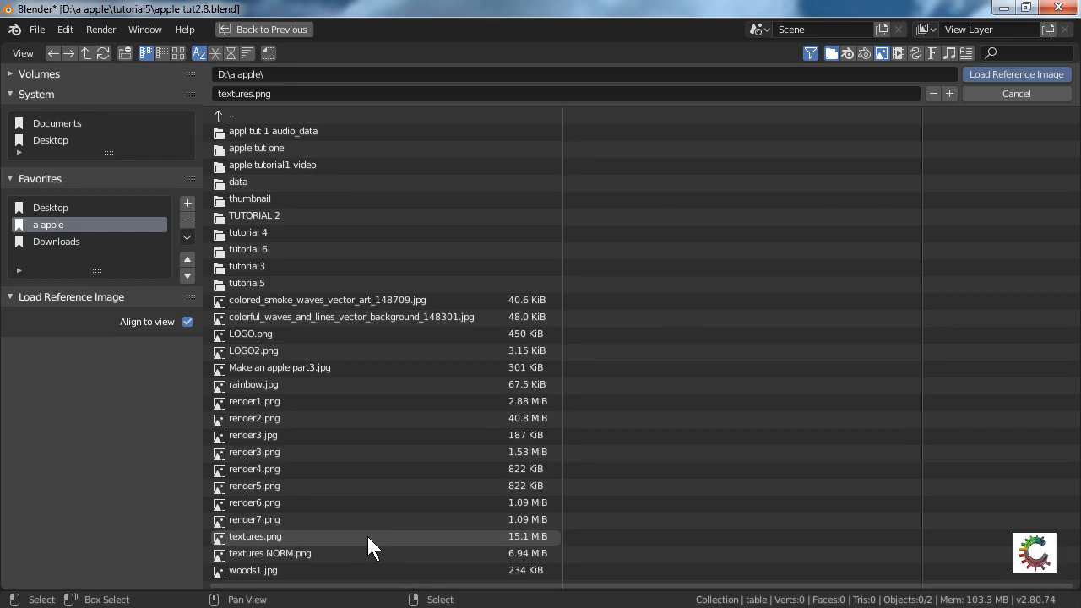
left_click(367, 536)
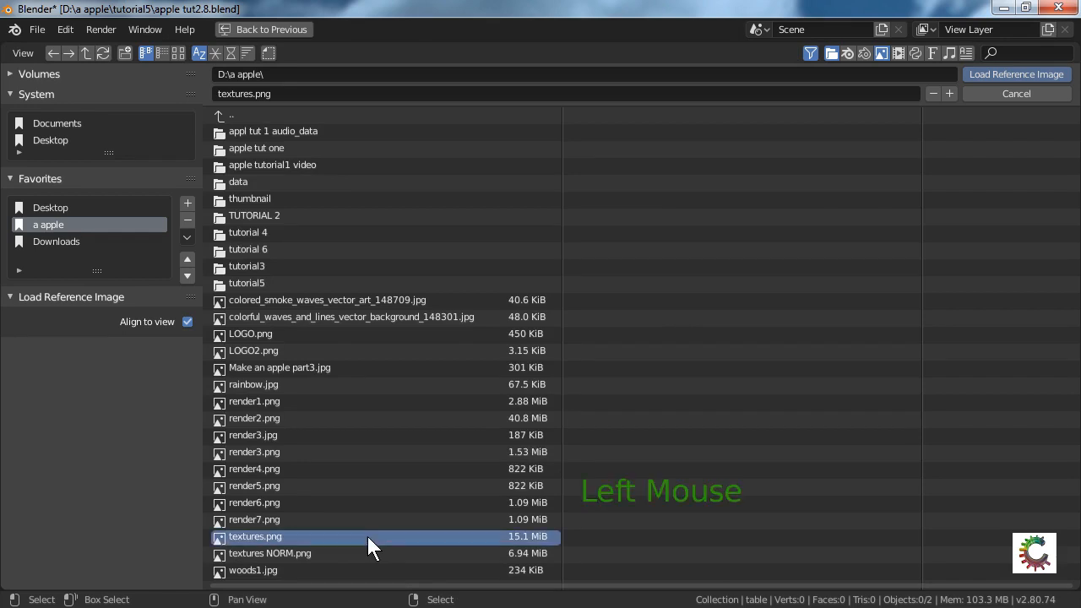
left_click(368, 536)
double_click(438, 534)
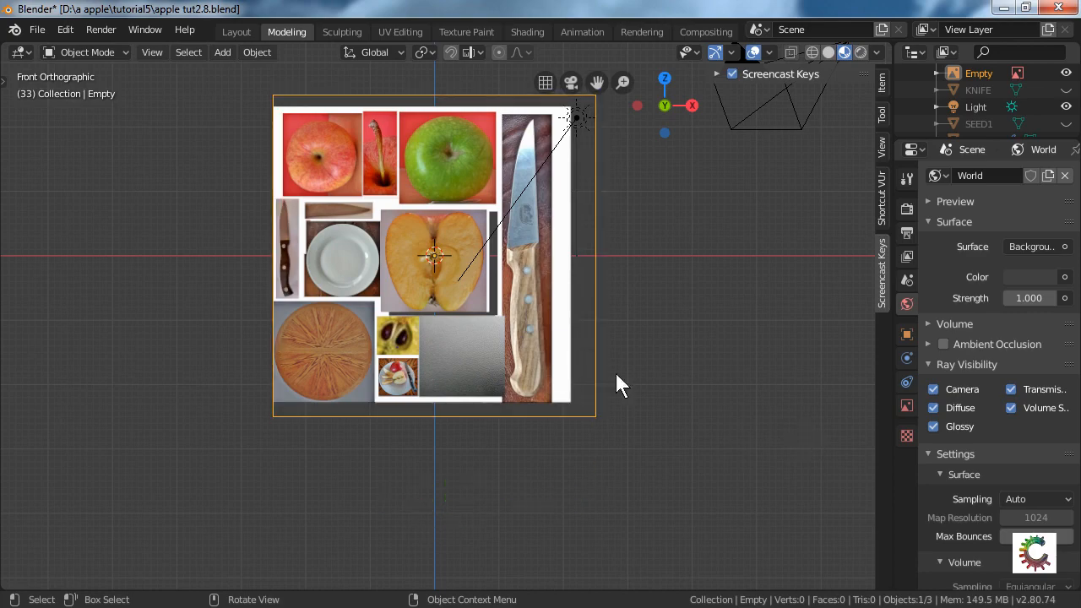
Add a cube mesh over the halved-apple picture and scale it down to about 0.26.
scroll(577, 378, "up", 2)
scroll(487, 294, "up", 2)
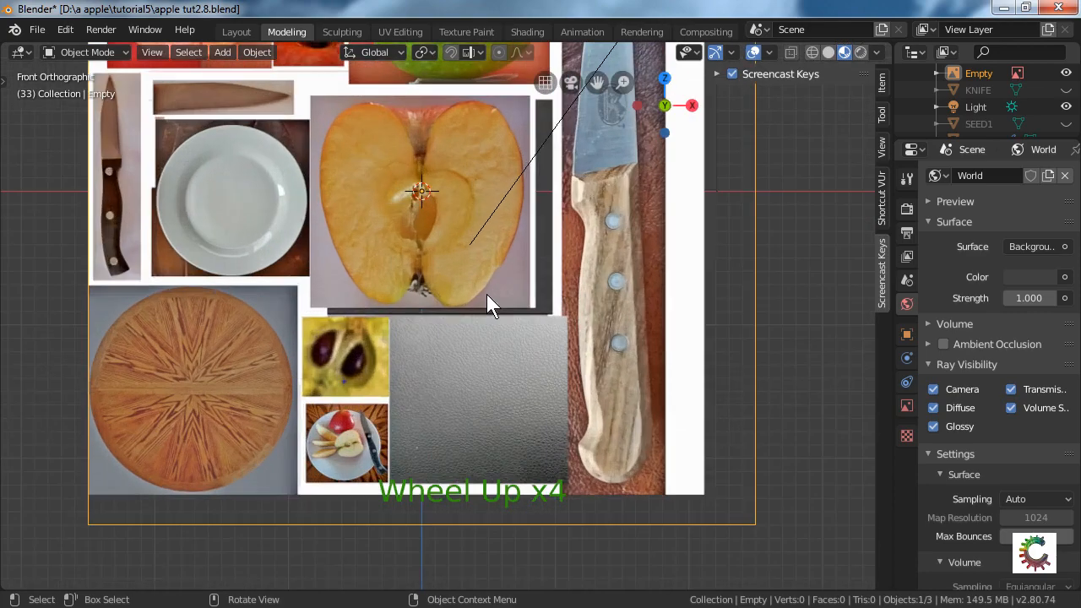
left_click(248, 48)
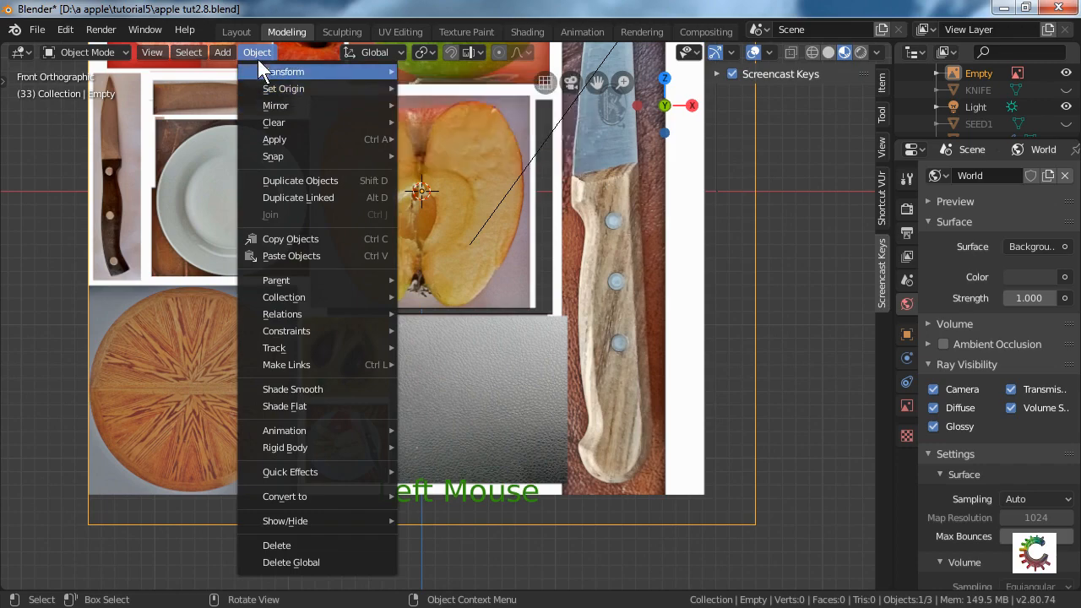
mouse_move(222, 49)
mouse_move(256, 72)
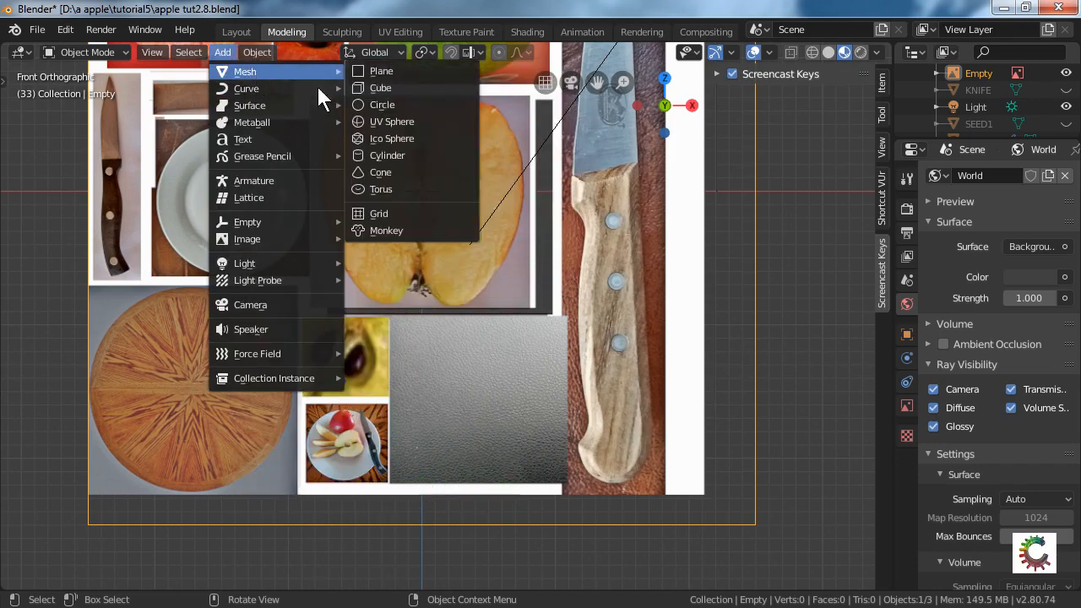
left_click(400, 89)
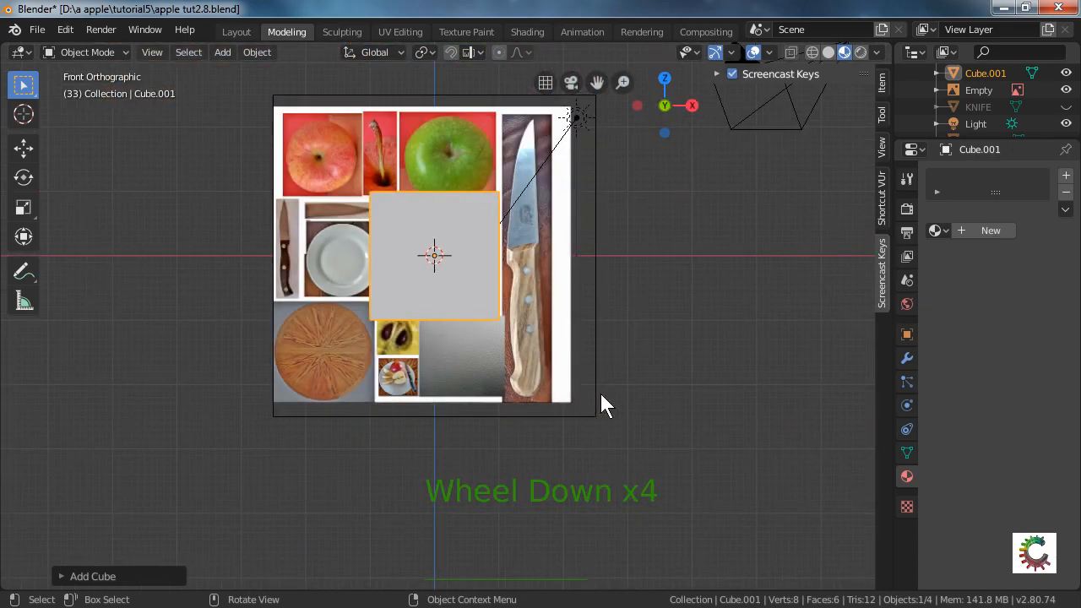
key("s")
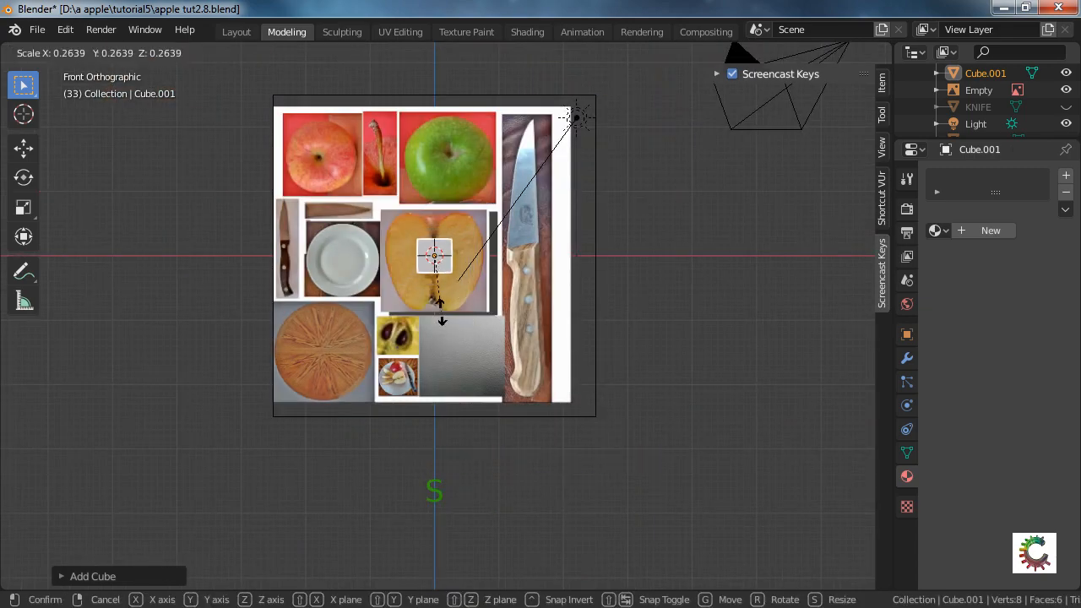
left_click(440, 311)
Move the cube along X onto the right half of the apple picture and rescale it along Y.
middle_click_drag(581, 334, 551, 419)
scroll(595, 369, "up", 3)
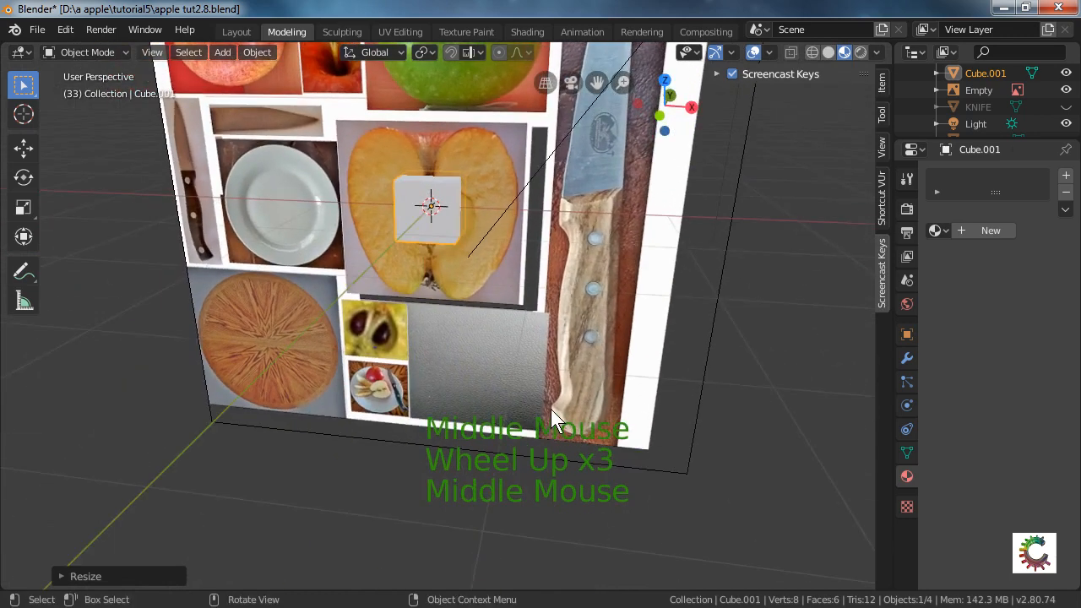
key("g")
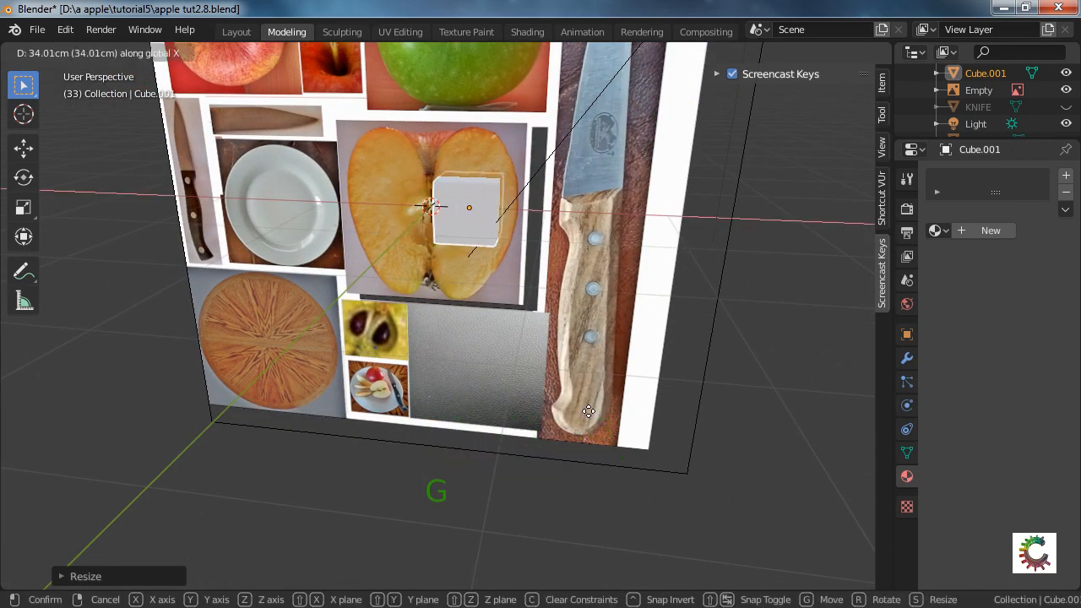
left_click(584, 414)
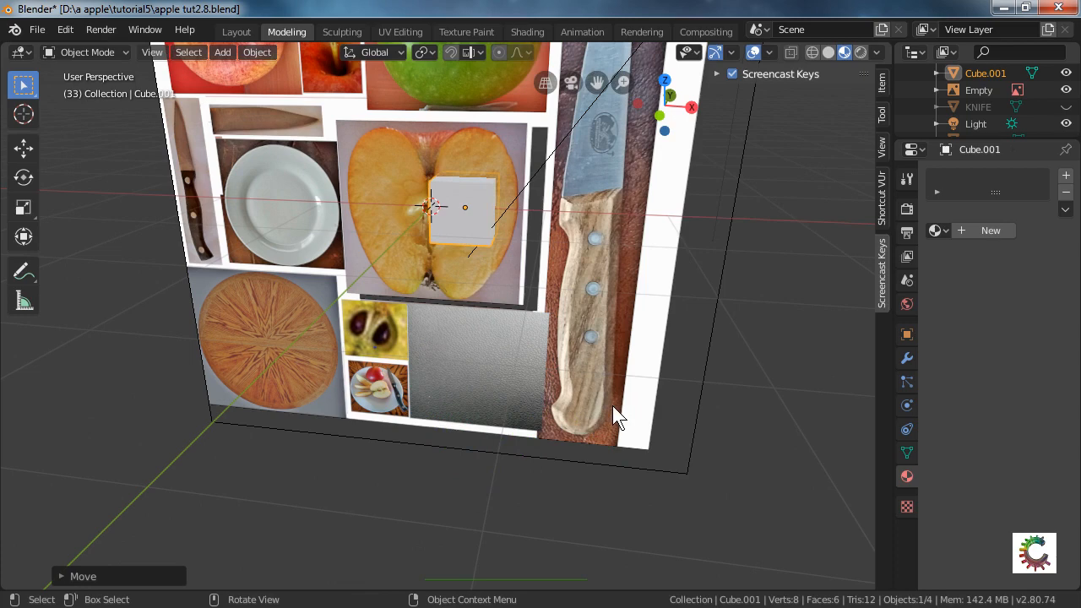
key("s")
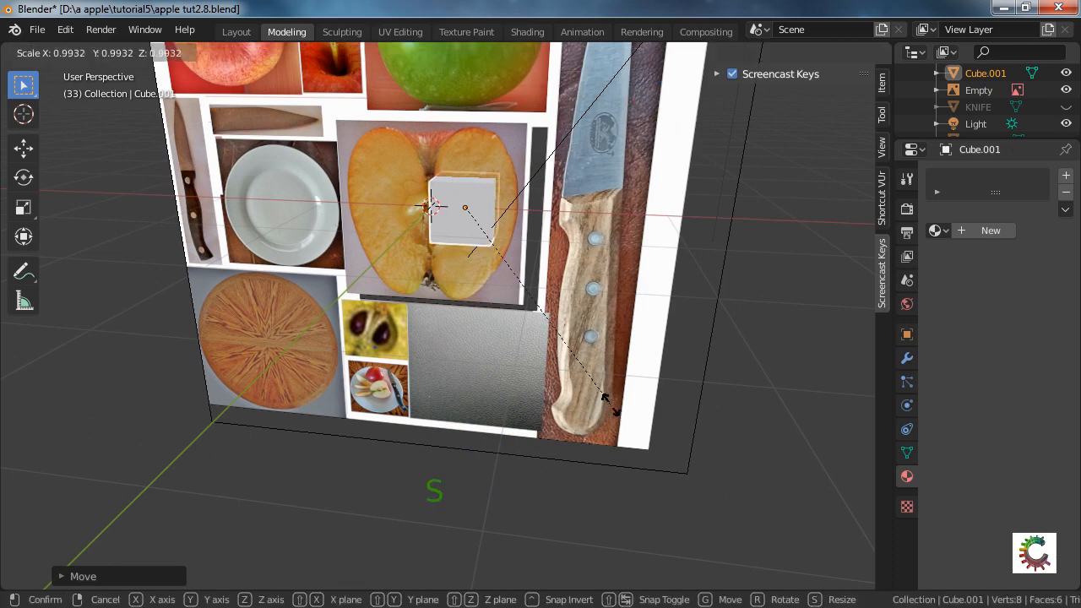
key("y")
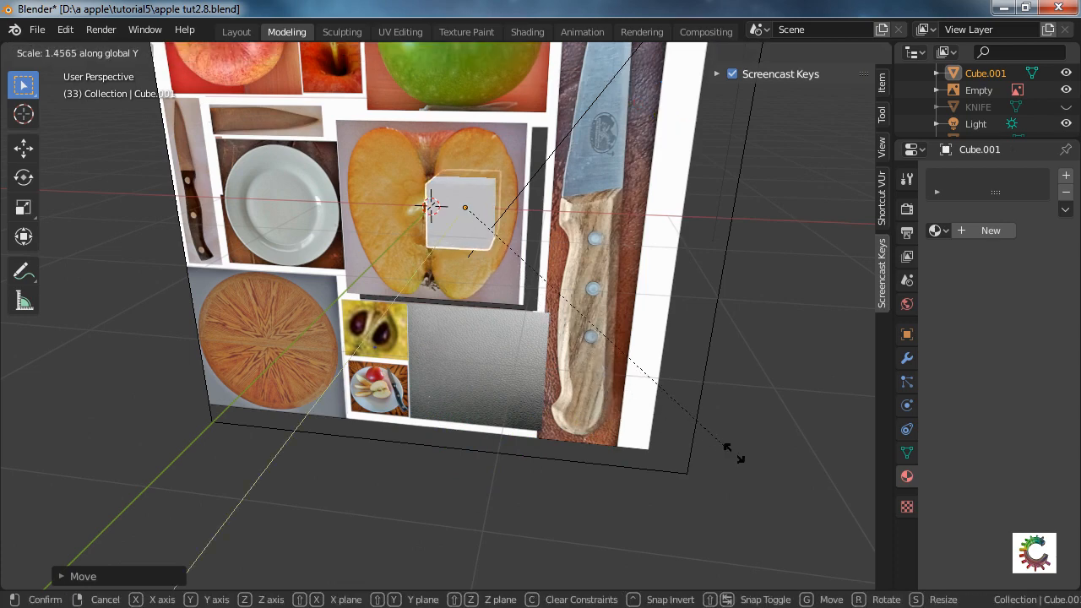
left_click(605, 426)
In Edit Mode, select the cube face at the apple's core and scale it along Y into a thin edge.
middle_click_drag(605, 426, 467, 282)
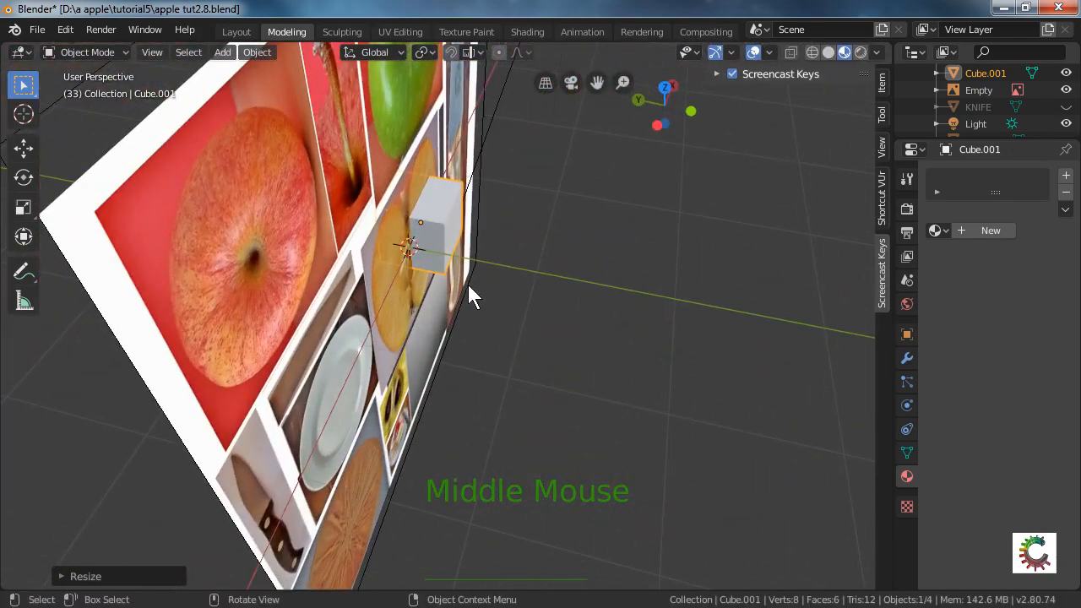
key("Tab")
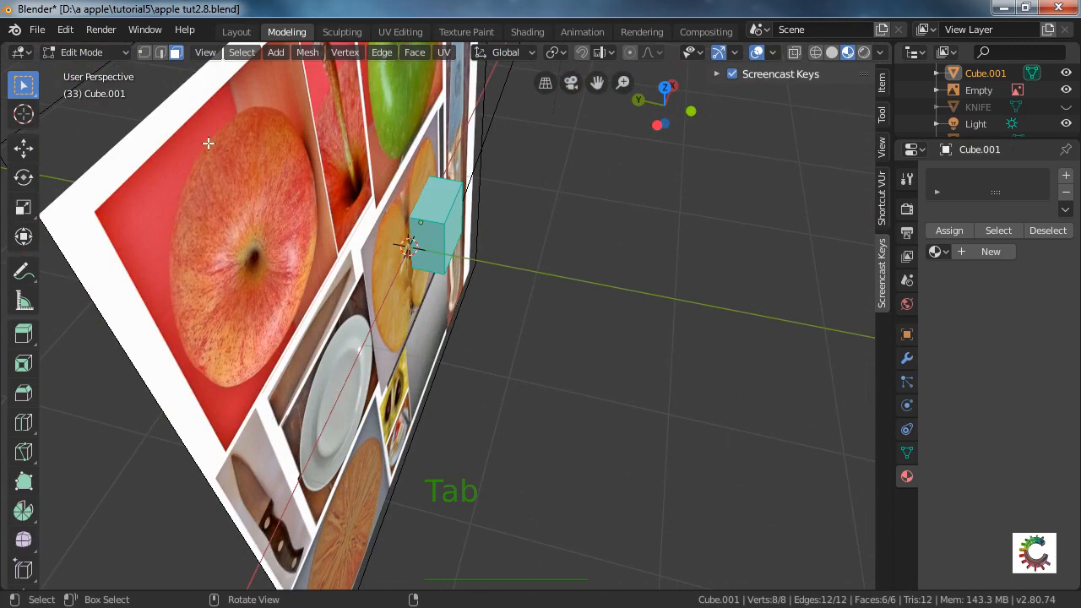
left_click(175, 53)
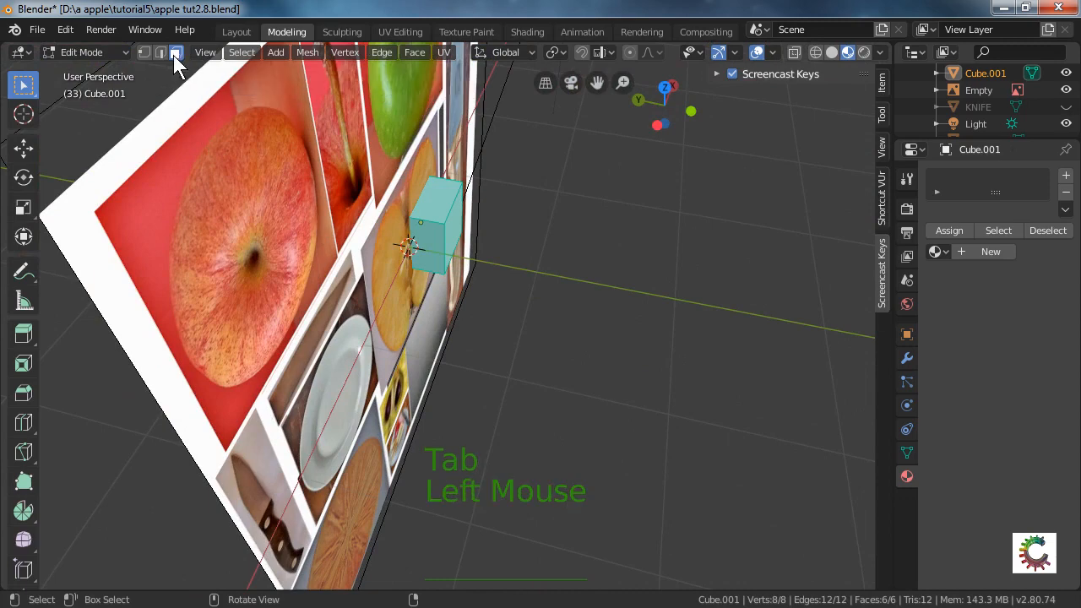
left_click(434, 262)
scroll(509, 326, "up", 3)
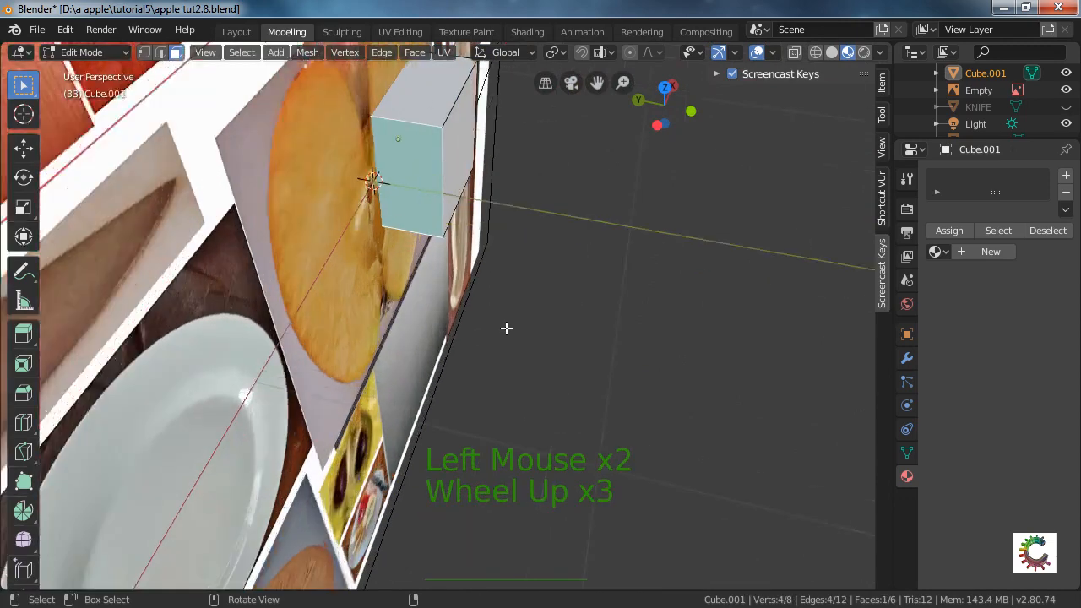
key("s")
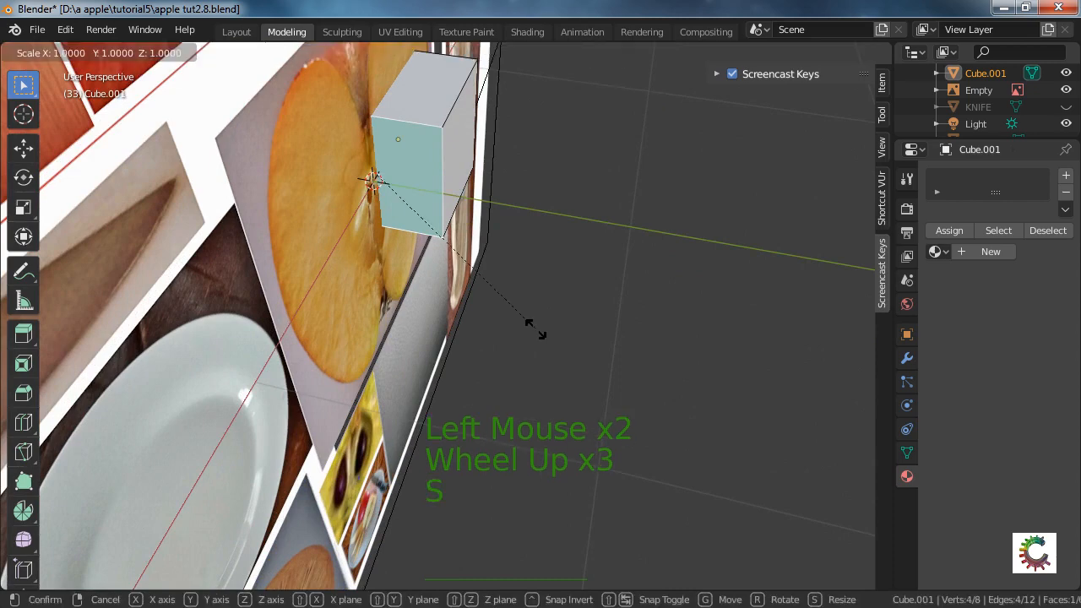
key("y")
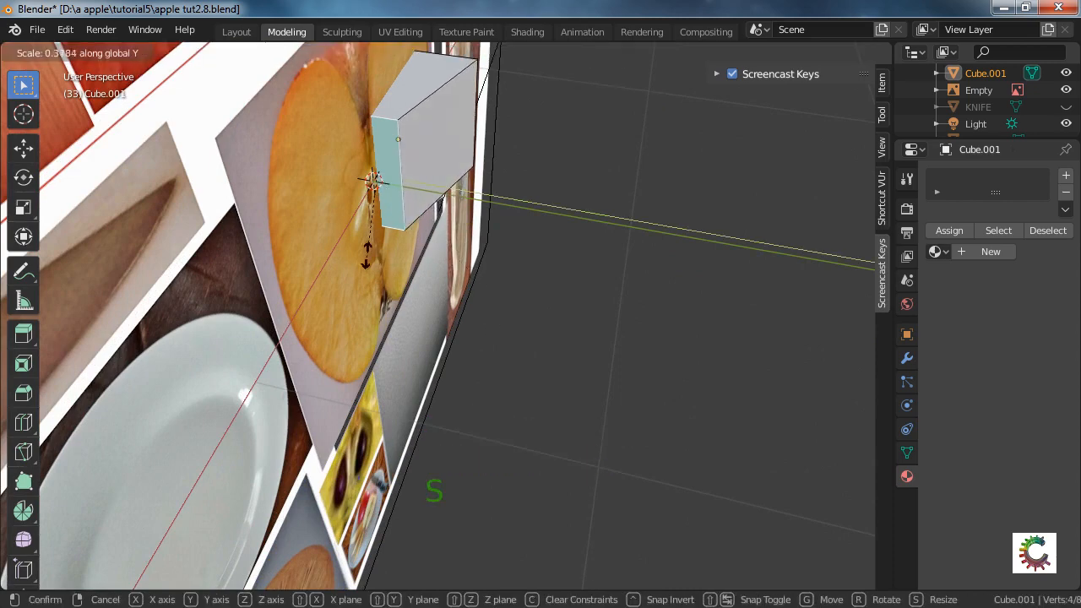
left_click(361, 198)
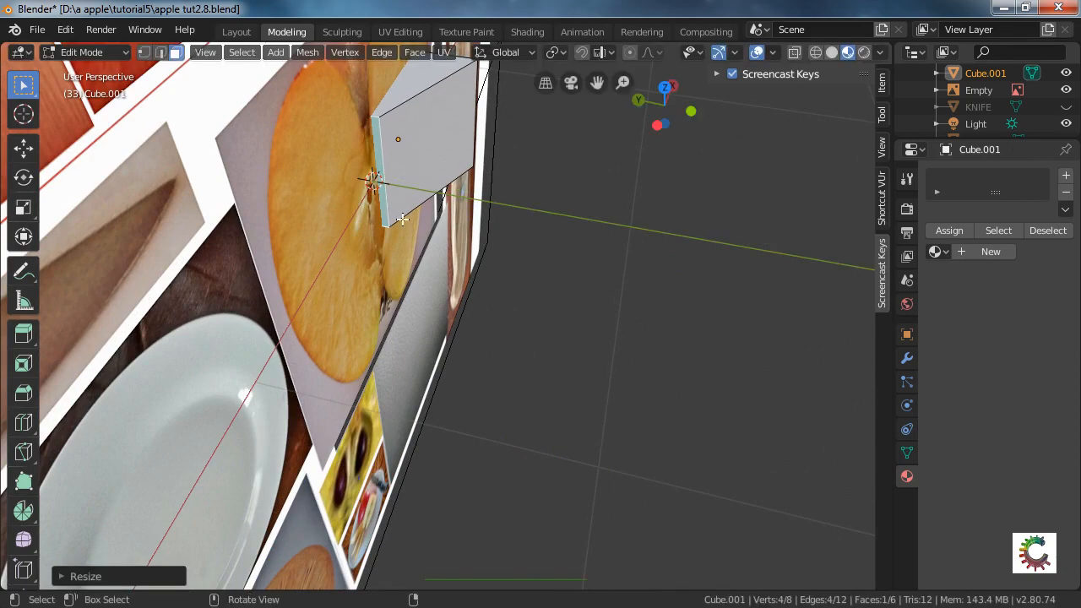
Select the wide outer face of the wedge and move it outward along X by about 13 cm.
middle_click_drag(402, 220, 121, 200)
left_click(497, 191)
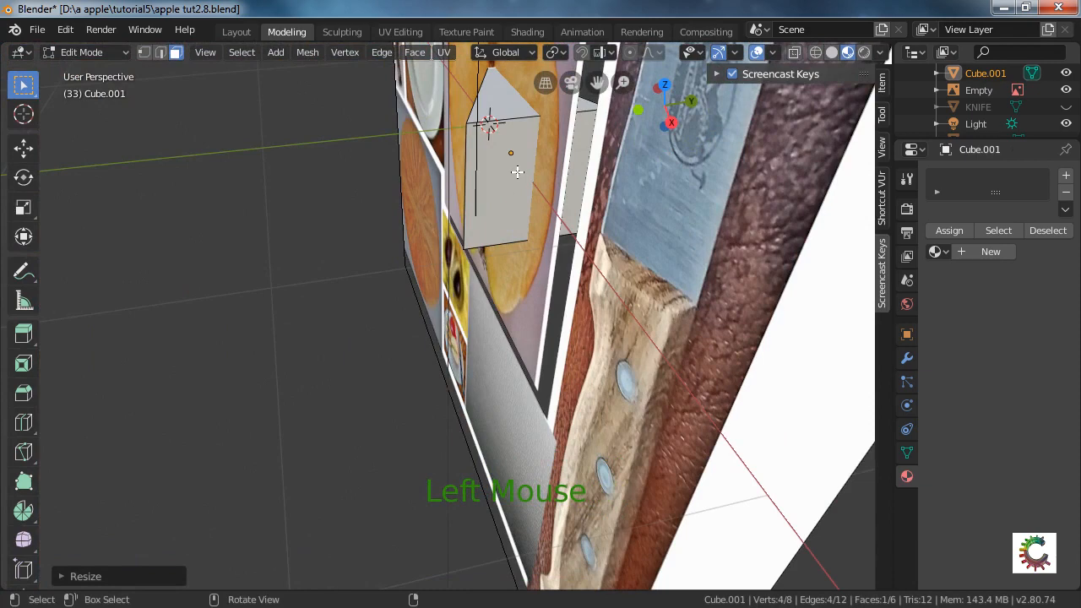
left_click(519, 168)
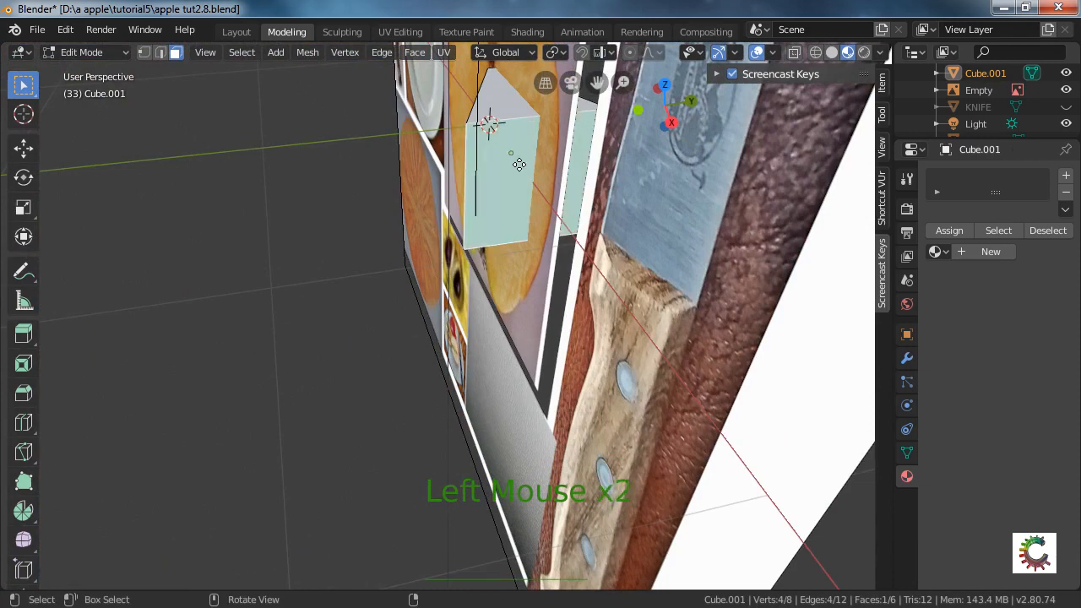
key("g")
key("x")
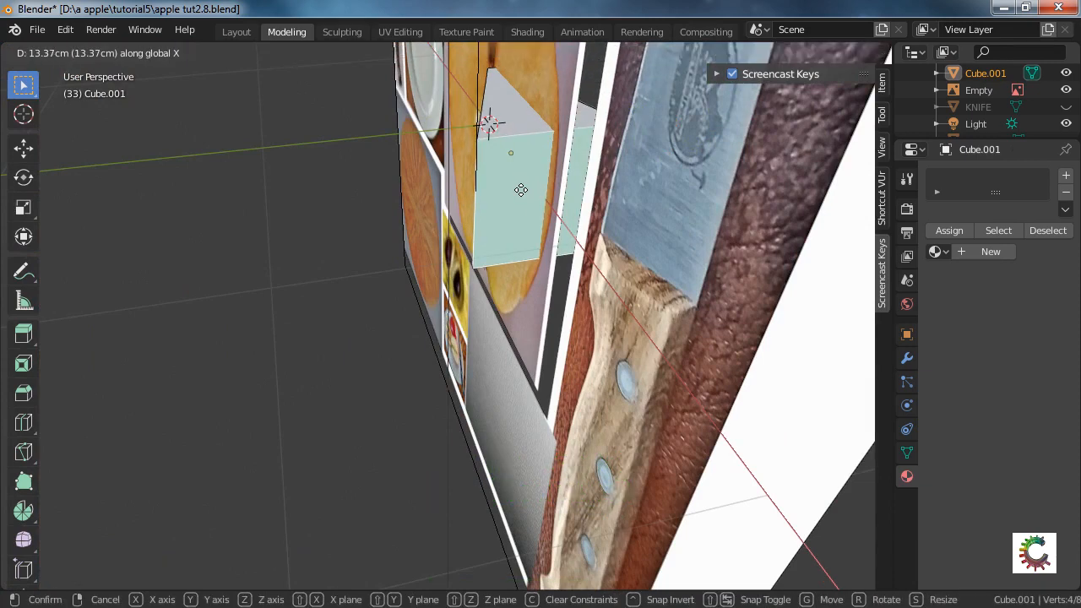
left_click(521, 193)
Scale the wedge's outer face down along Y to narrow the wedge slightly.
middle_click_drag(521, 194, 523, 253)
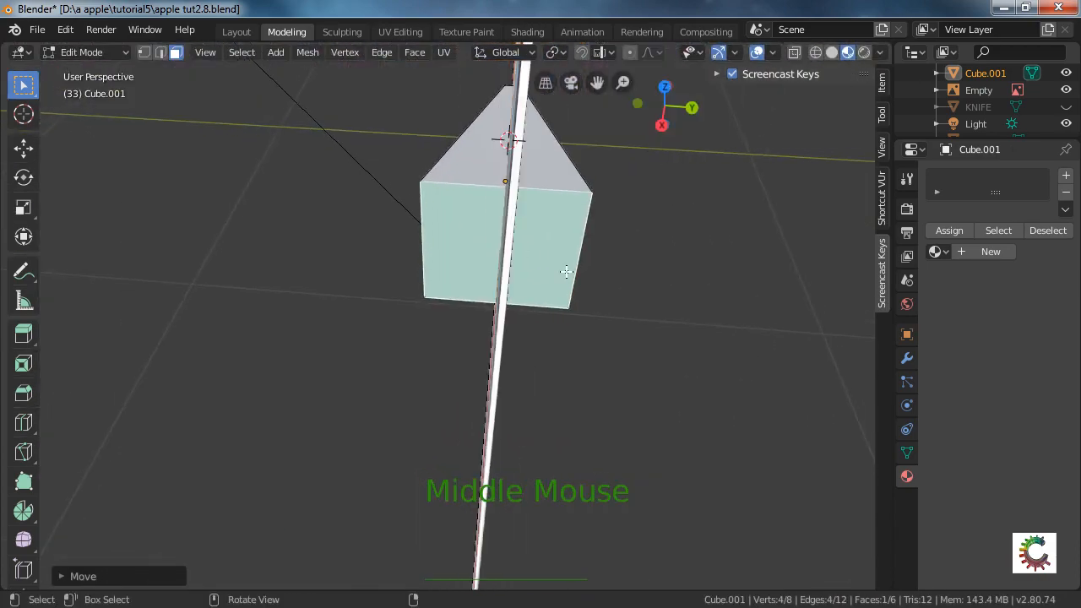
key("s")
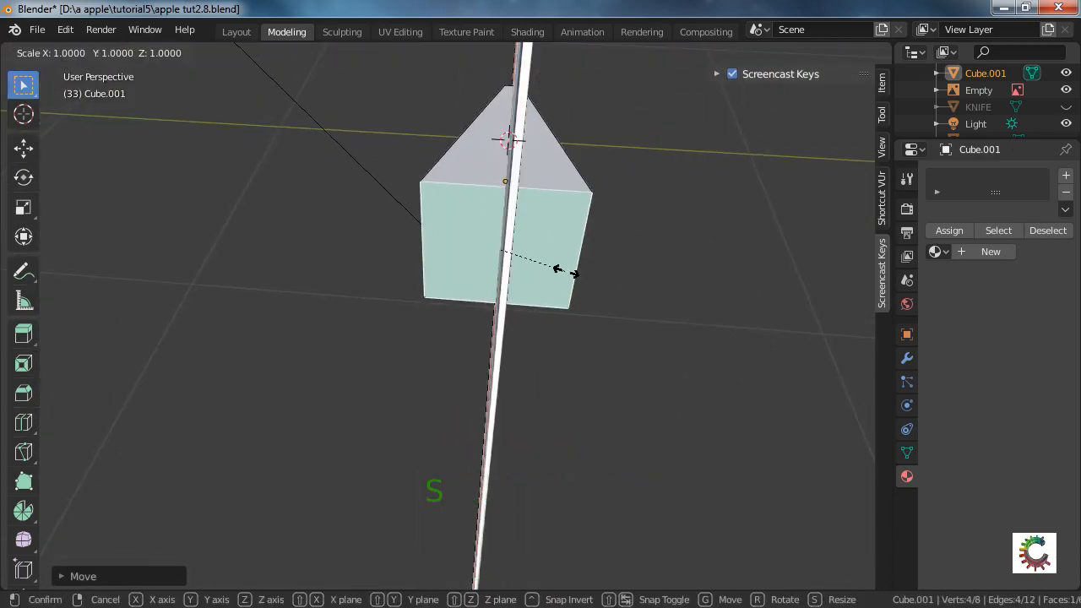
left_click(541, 271)
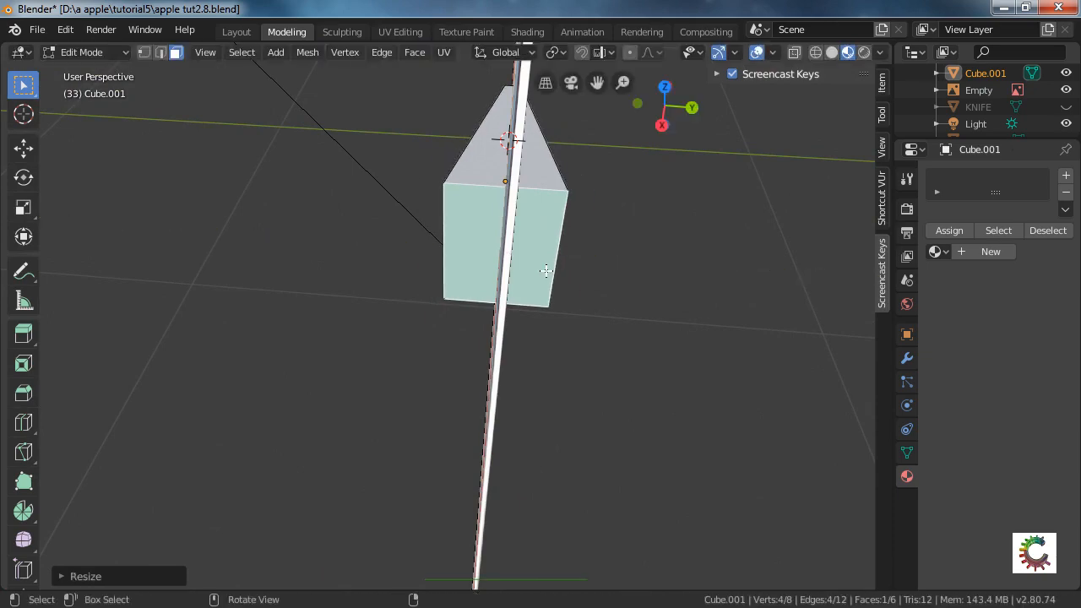
Select the entire wedge mesh and try scaling it against the apple reference in front view.
middle_click_drag(543, 273, 625, 213)
scroll(711, 247, "up", 1)
key("a")
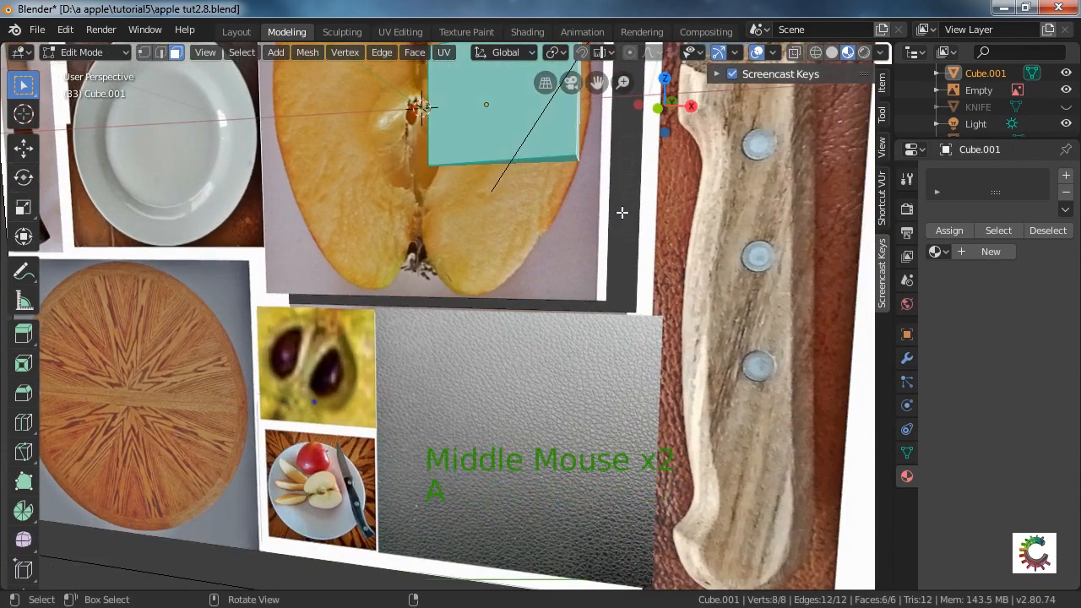
scroll(621, 224, "down", 2)
key("KP_1")
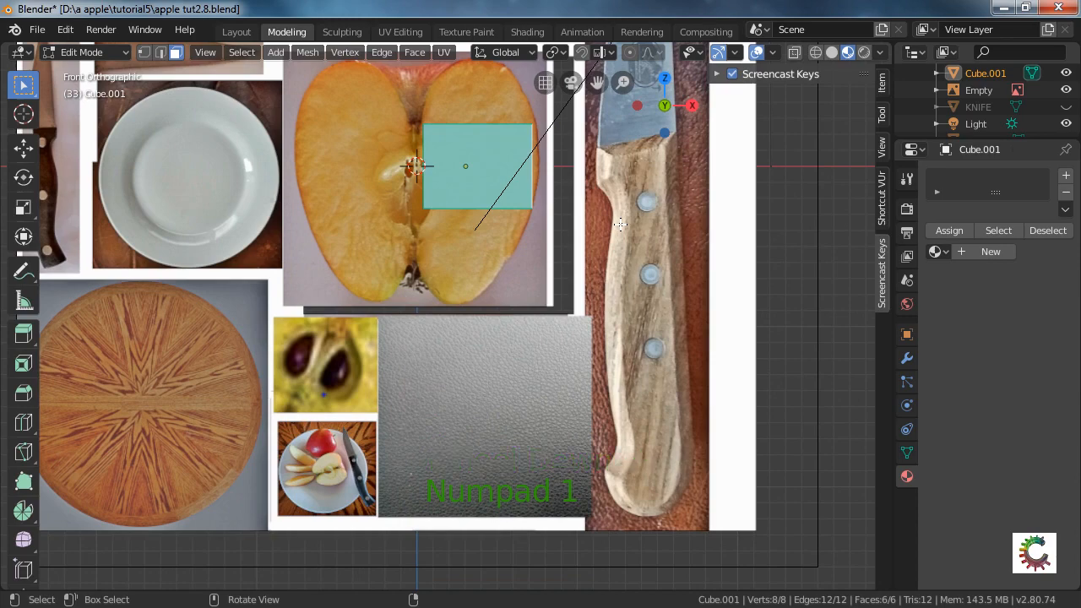
key("s")
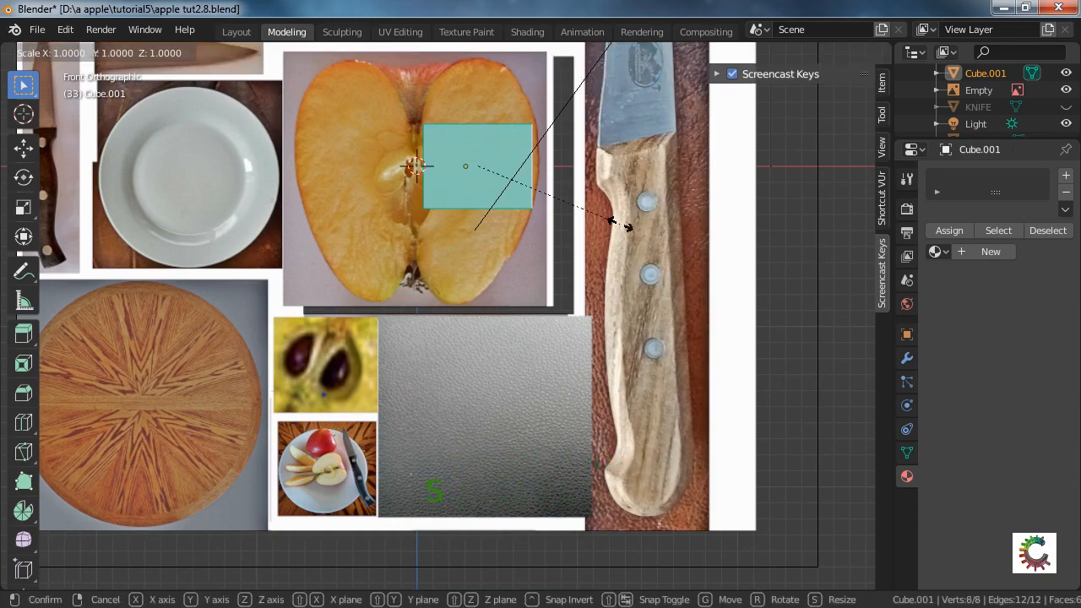
left_click(628, 226)
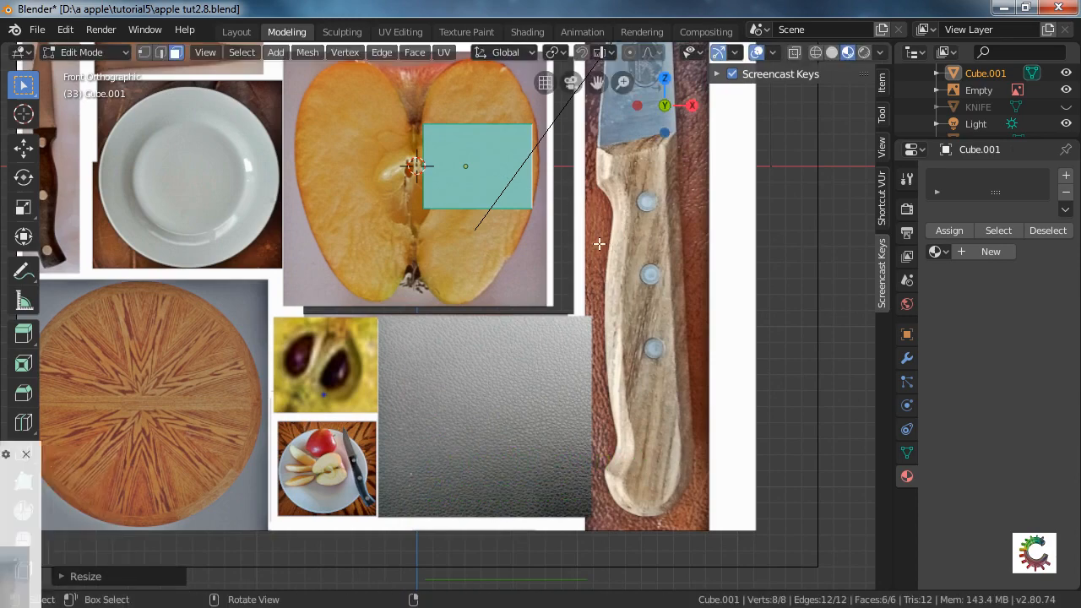
Move the whole wedge mesh slightly down along Z over the right half of the apple picture.
middle_click_drag(599, 243, 564, 184)
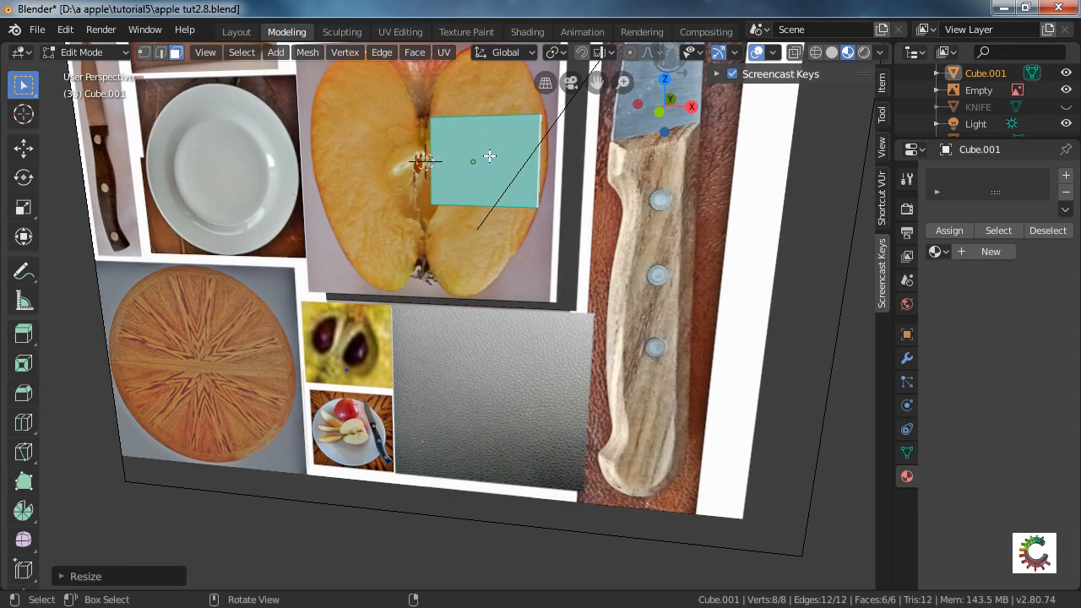
key("g")
key("z")
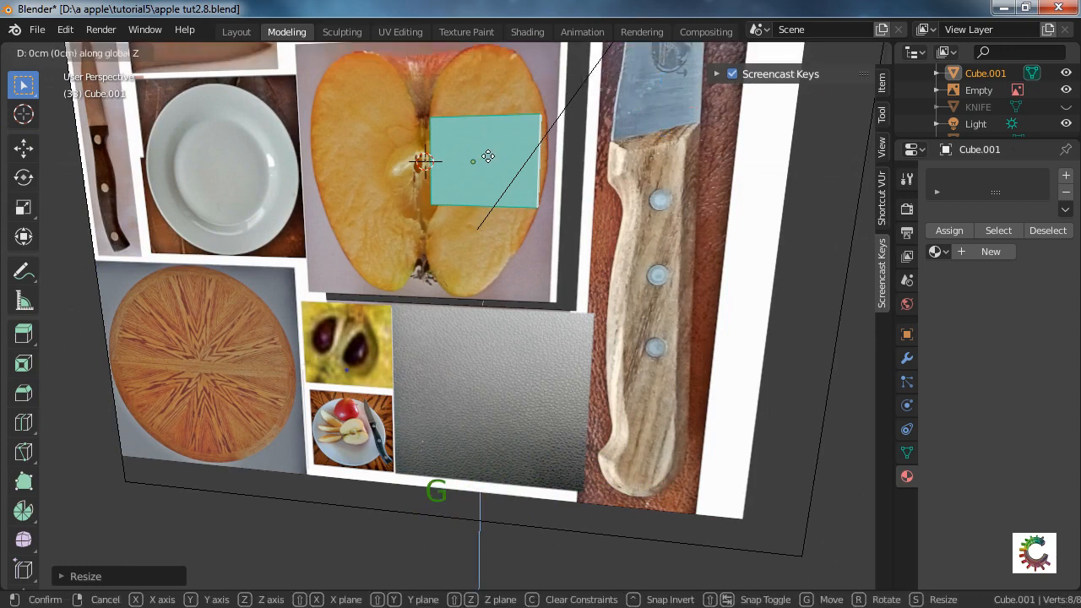
left_click(481, 167)
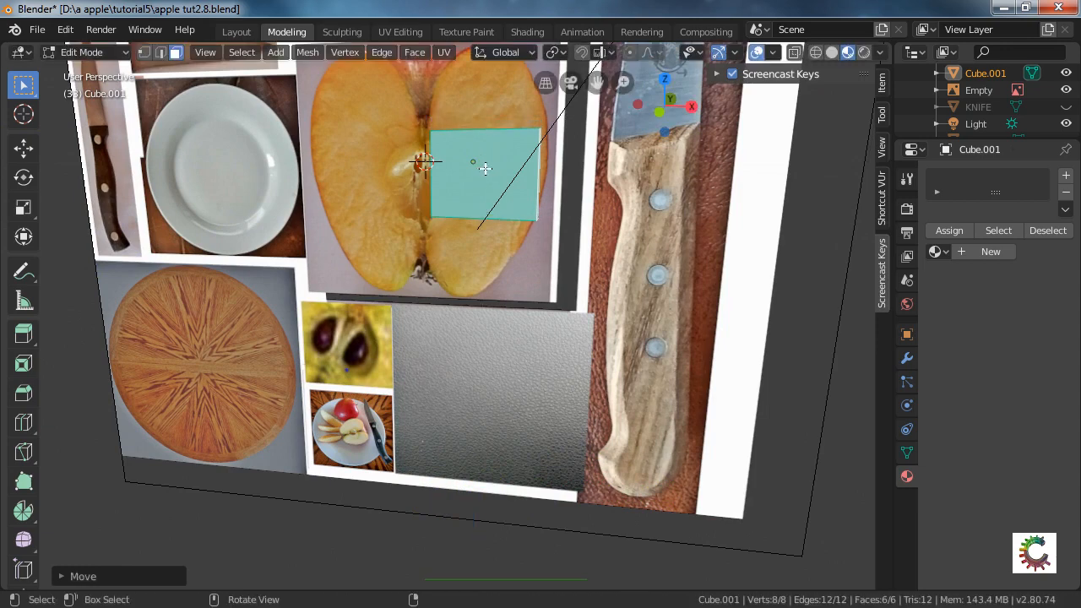
Add a vertical loop cut through the wedge's middle and scale it along Z by about 2.7 to the apple's height.
left_click(482, 138)
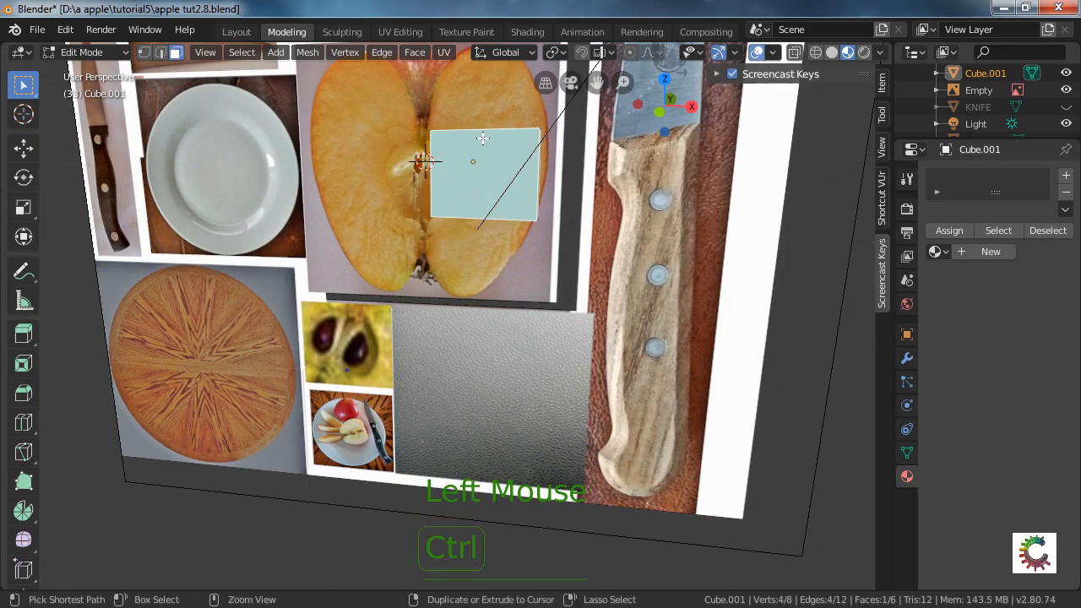
key("ctrl+r")
left_click(482, 139)
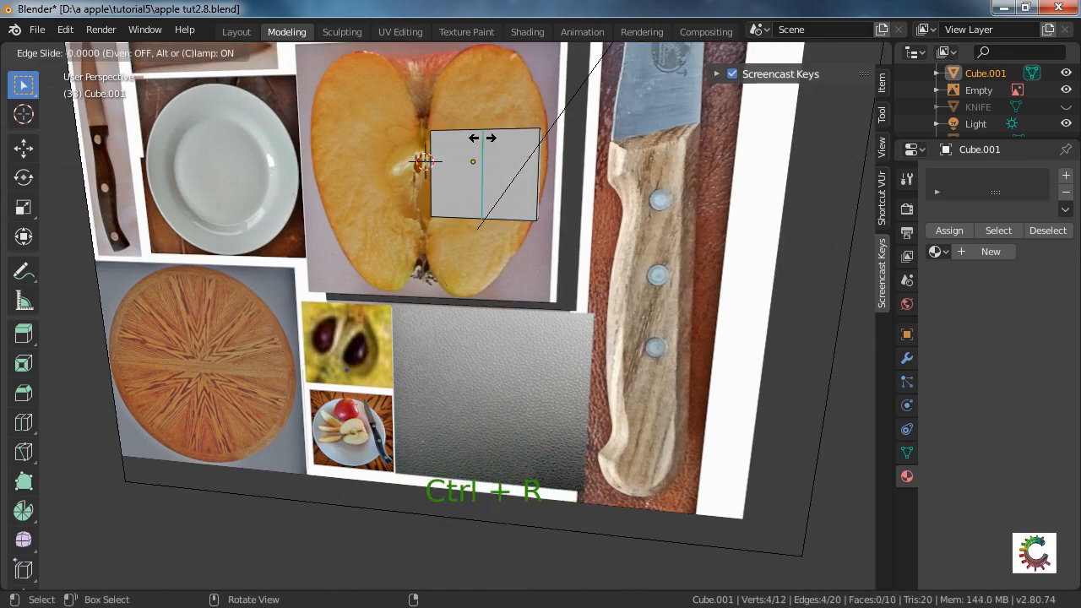
key("s")
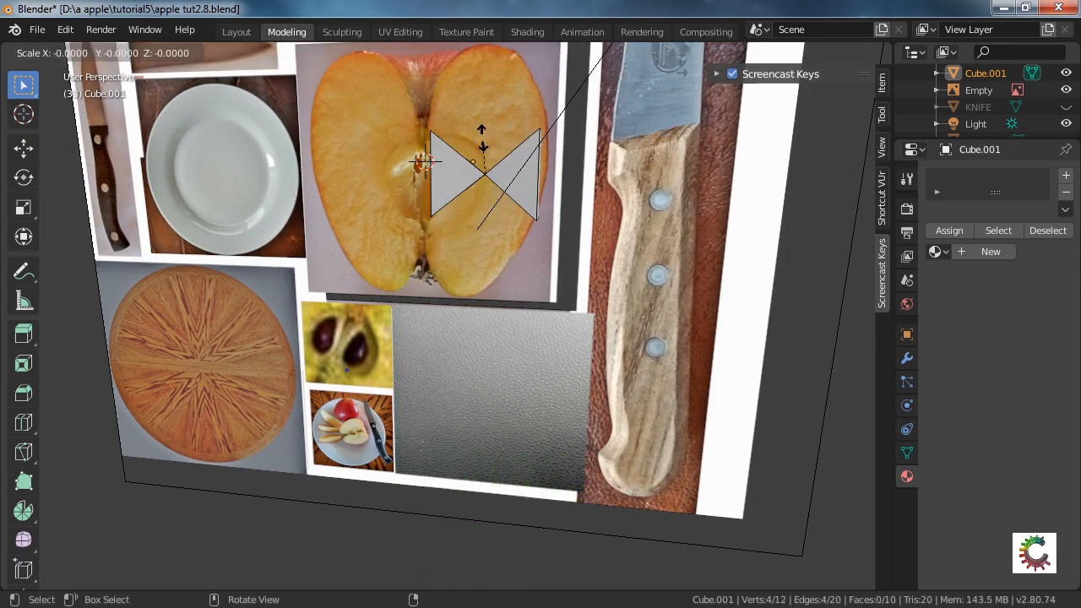
key("z")
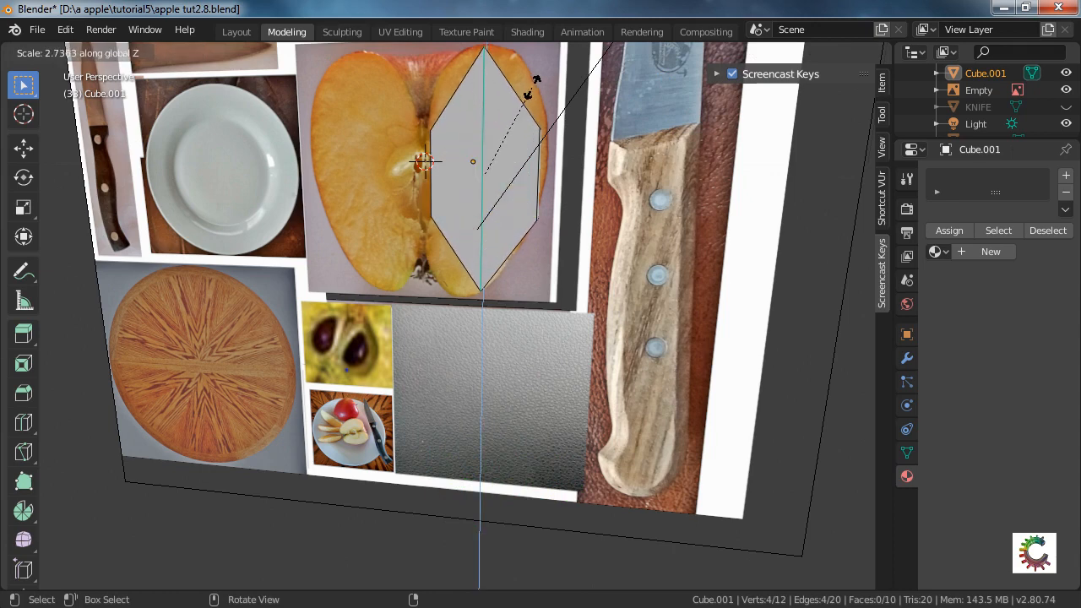
left_click(530, 100)
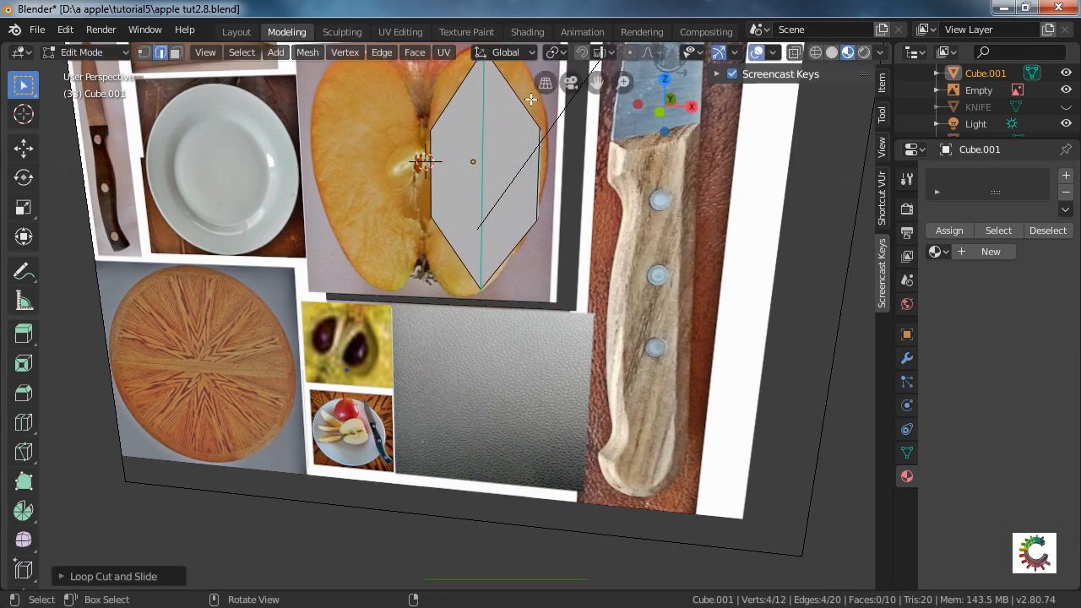
Add a centred vertical loop cut between the wedge's middle loop and its outer face.
left_click(510, 241)
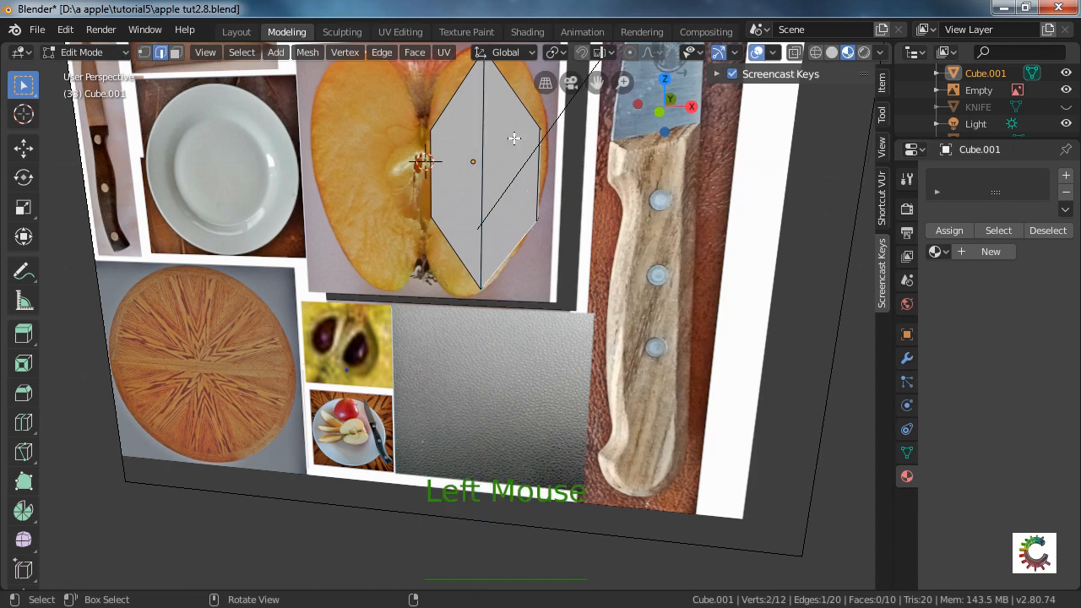
left_click(520, 100)
key("ctrl+r")
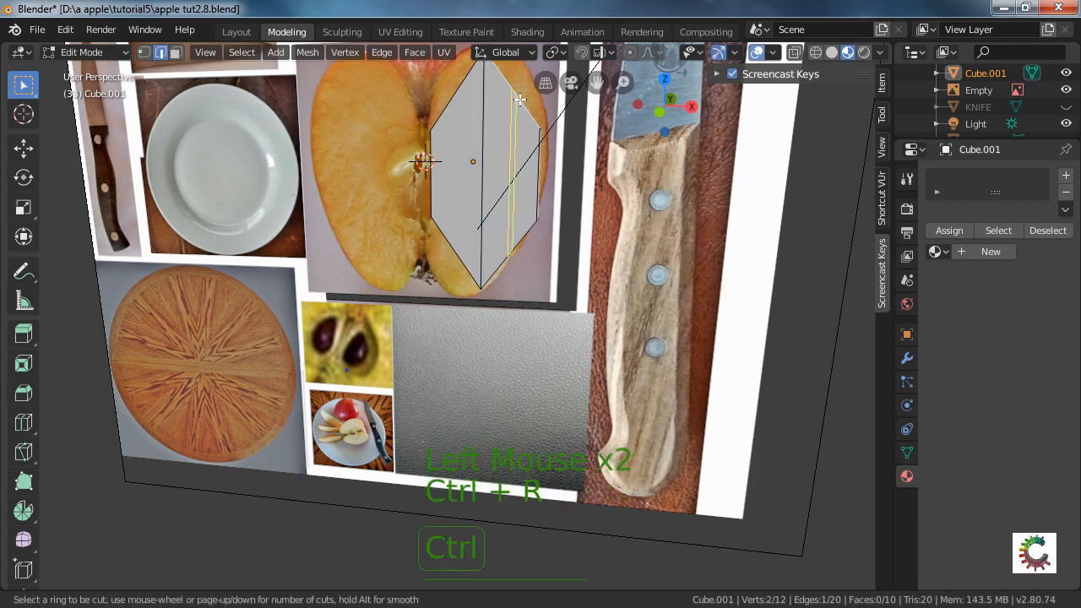
left_click(520, 100)
right_click(520, 100)
In edge select mode, select the top edge of the outer-side loop and raise it along Z toward the apple outline.
middle_click_drag(519, 100, 397, 245)
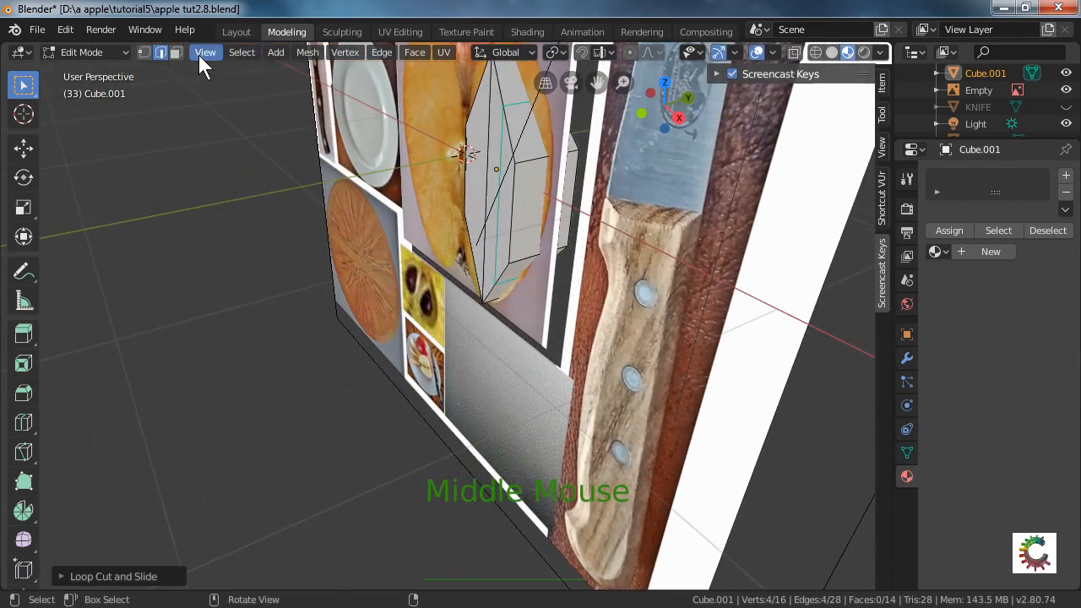
left_click(159, 53)
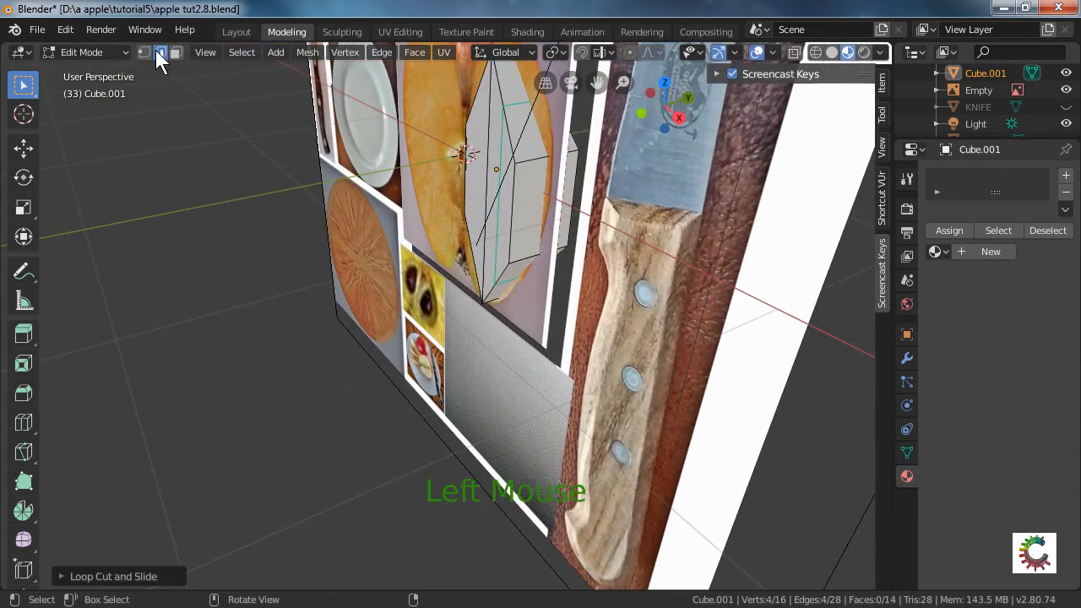
left_click(517, 107)
scroll(520, 105, "down", 2)
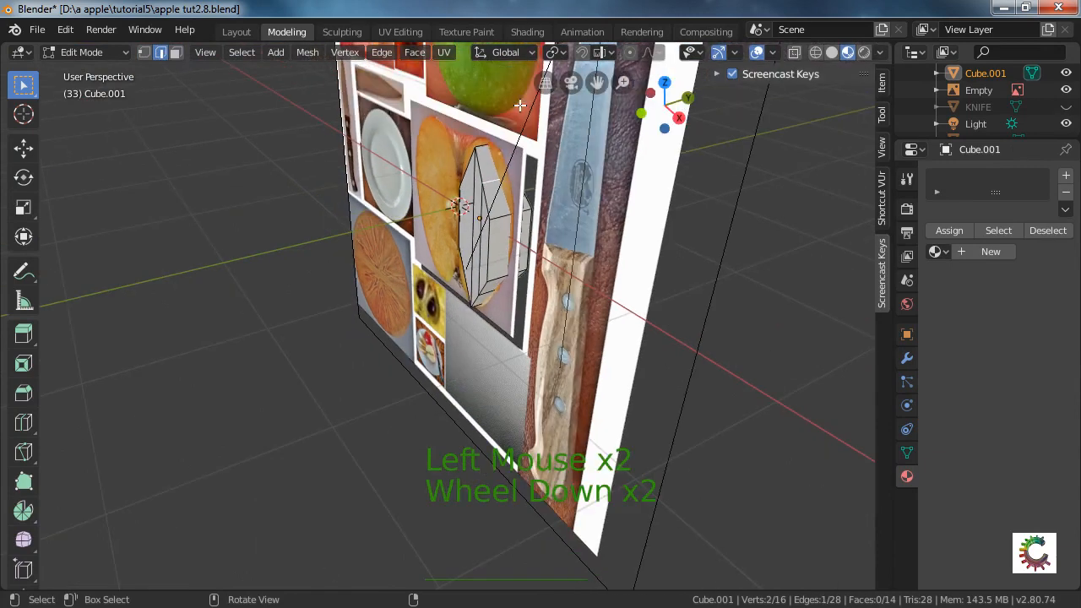
key("g")
key("z")
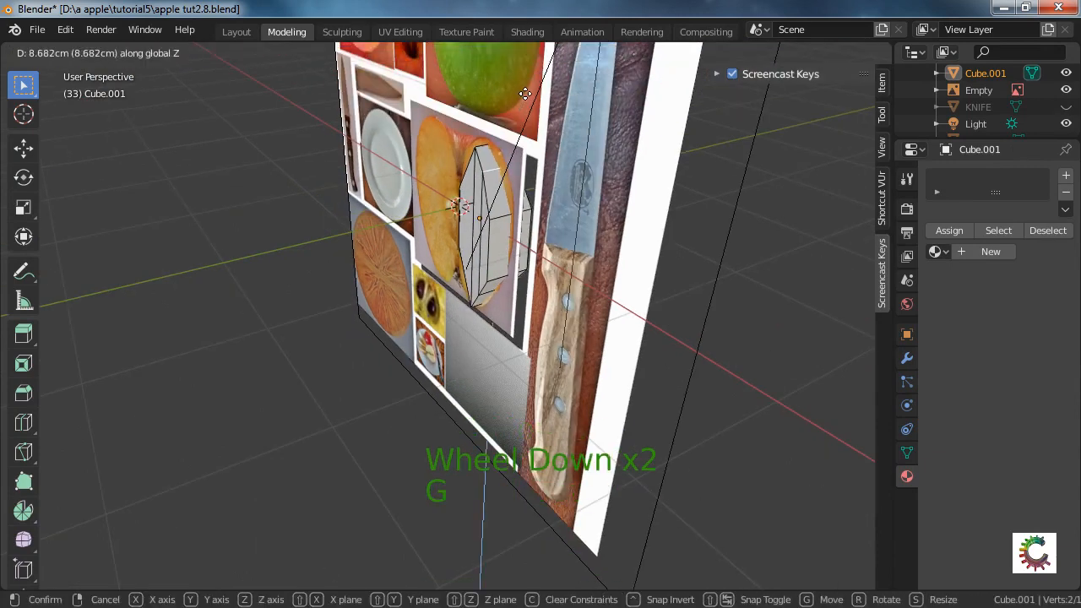
left_click(529, 85)
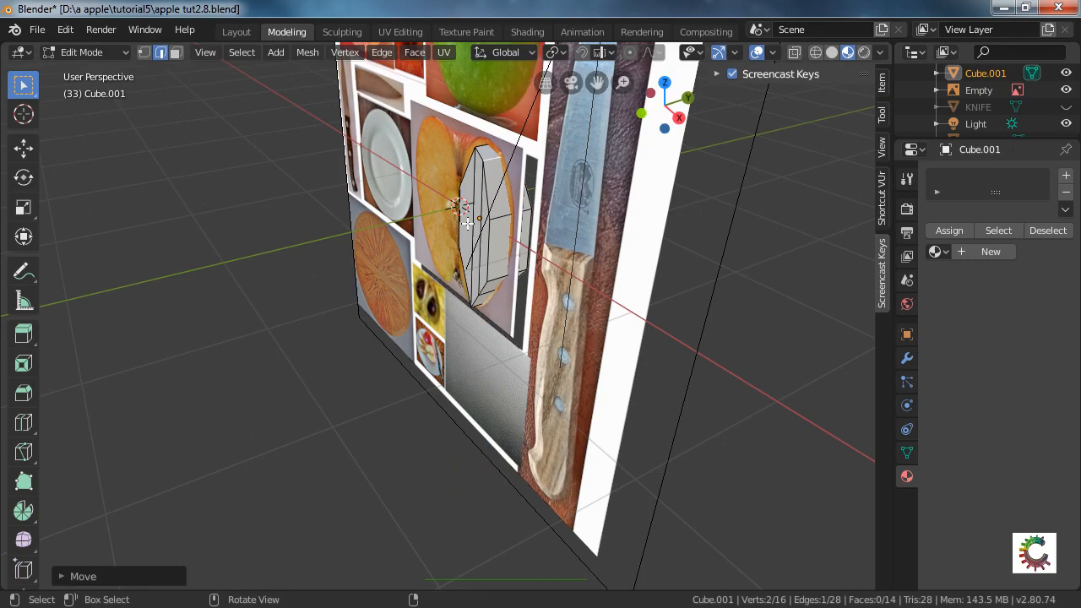
Add a vertical loop cut between the core edge and the middle loop, and scale it up along Z to the apple outline.
middle_click_drag(531, 83, 521, 192)
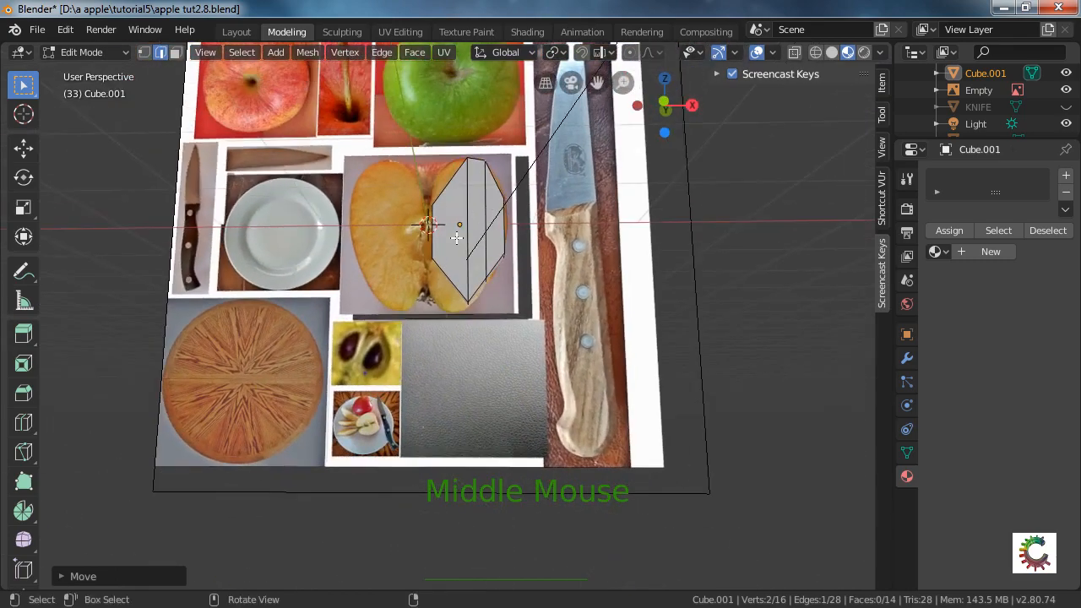
left_click(443, 269)
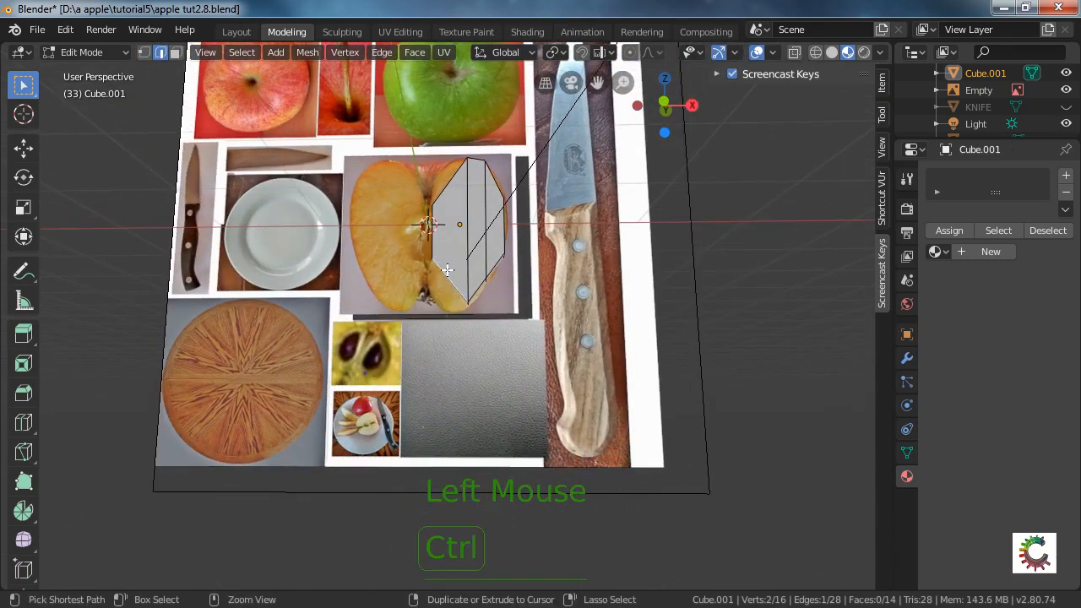
key("ctrl+r")
left_click(448, 269)
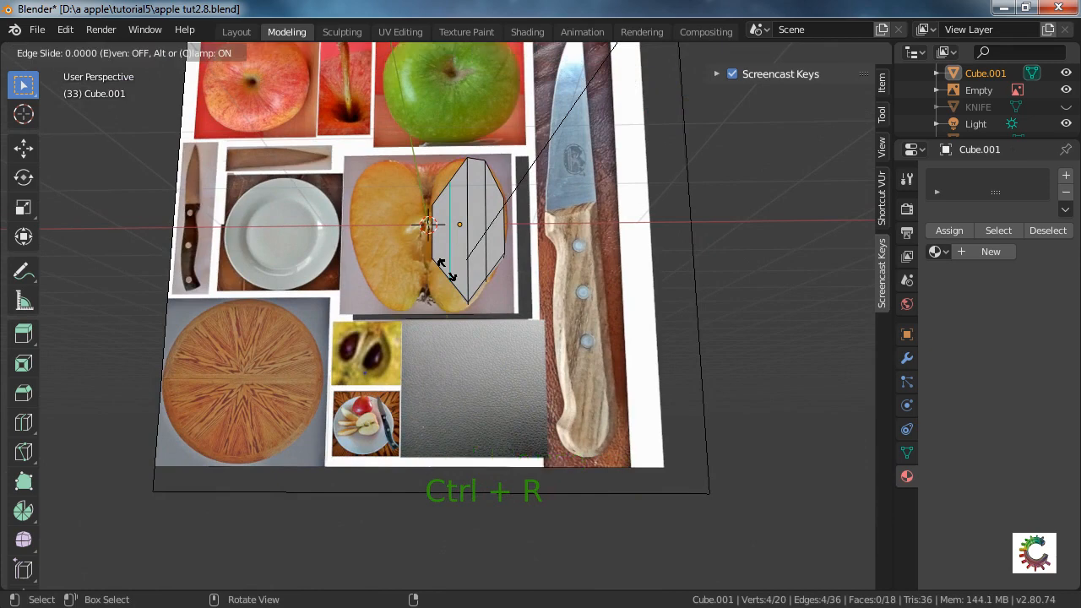
left_click(447, 269)
key("s")
key("z")
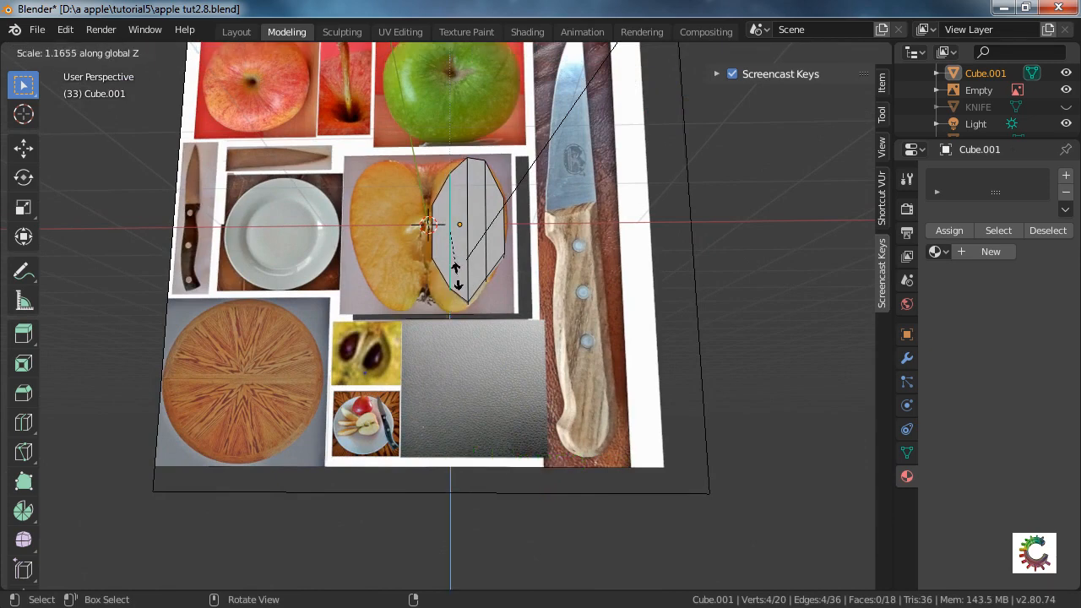
left_click(469, 280)
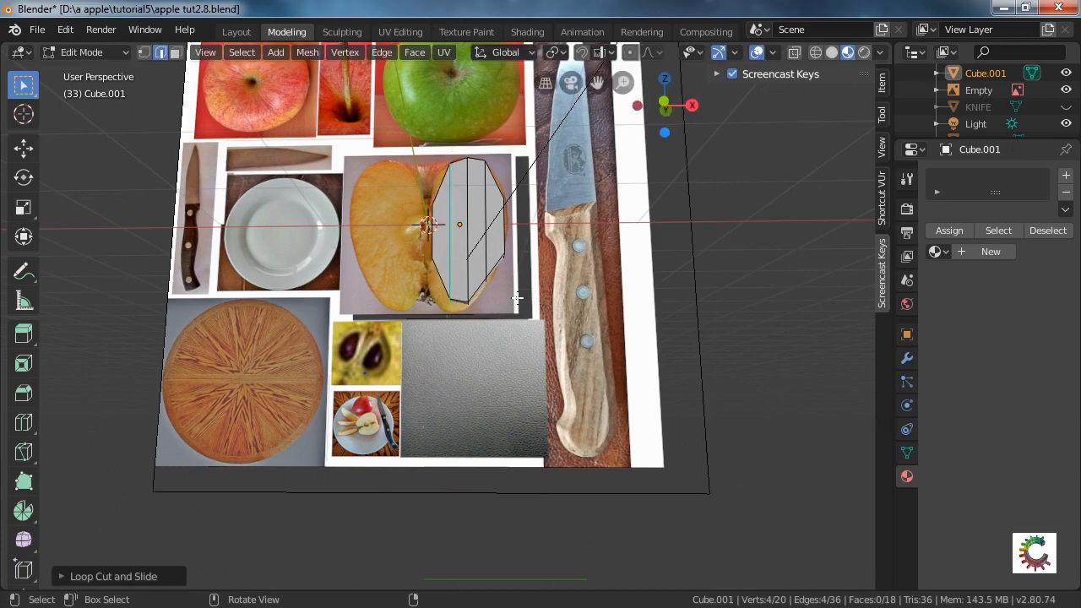
Select the bottom edge of the core-side loop and move it down along Z by about 11 cm.
middle_click_drag(516, 299, 497, 264)
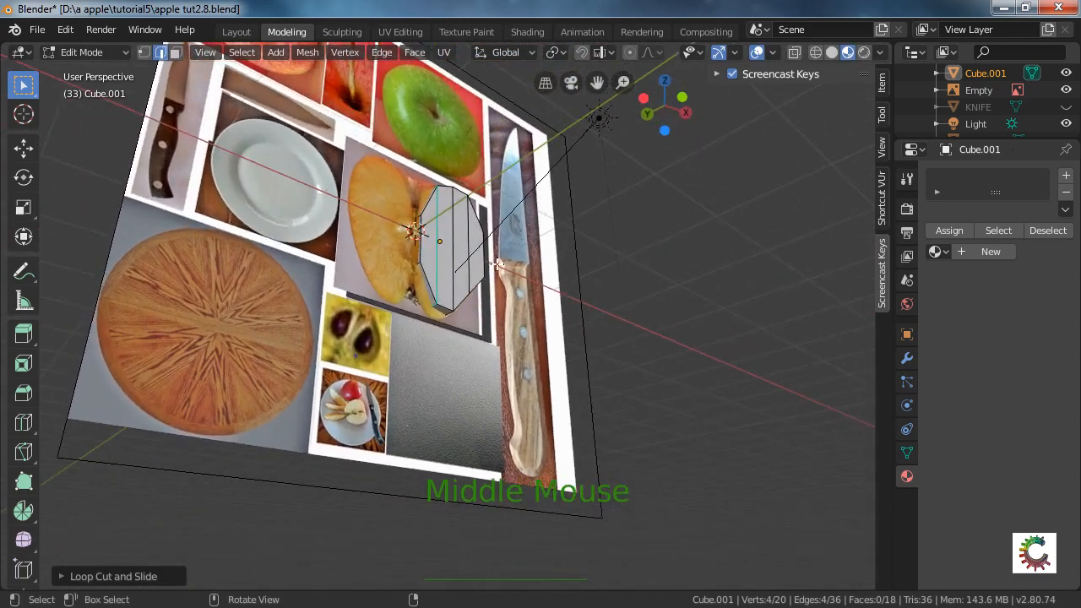
scroll(450, 292, "up", 2)
left_click(429, 302)
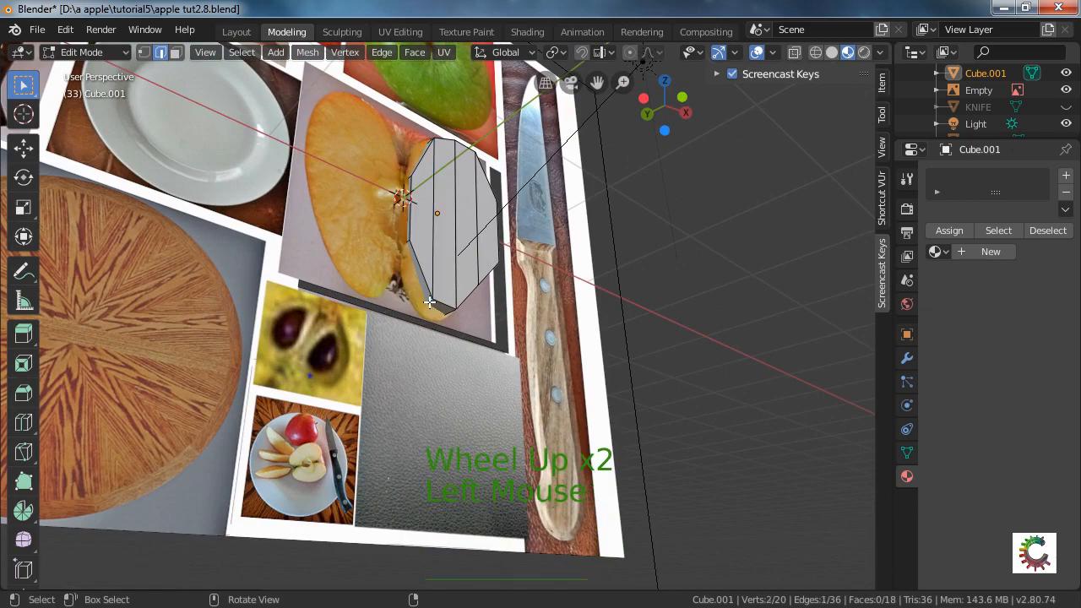
key("g")
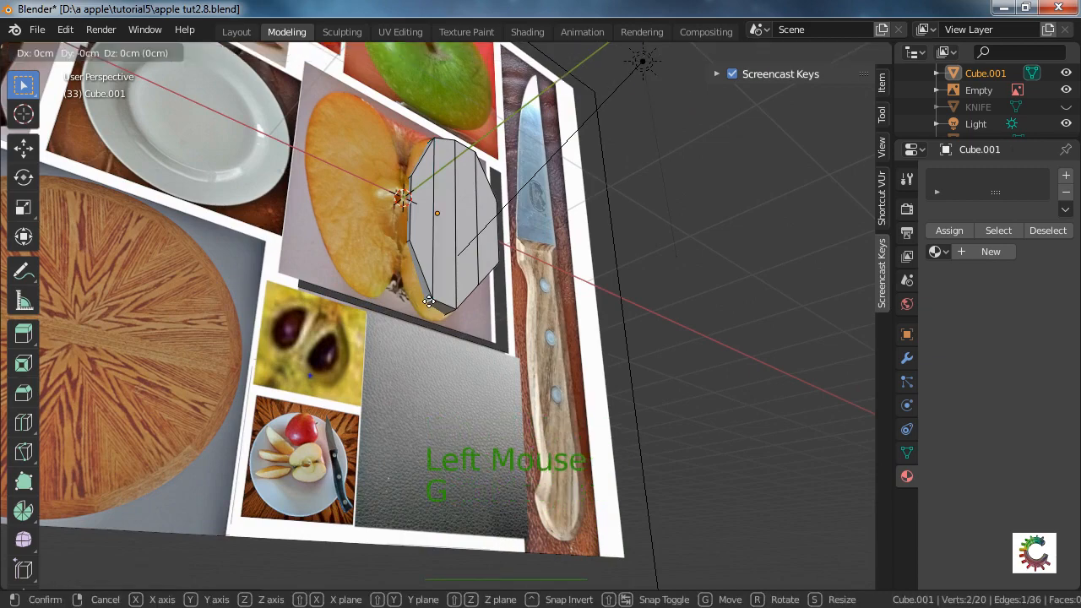
key("z")
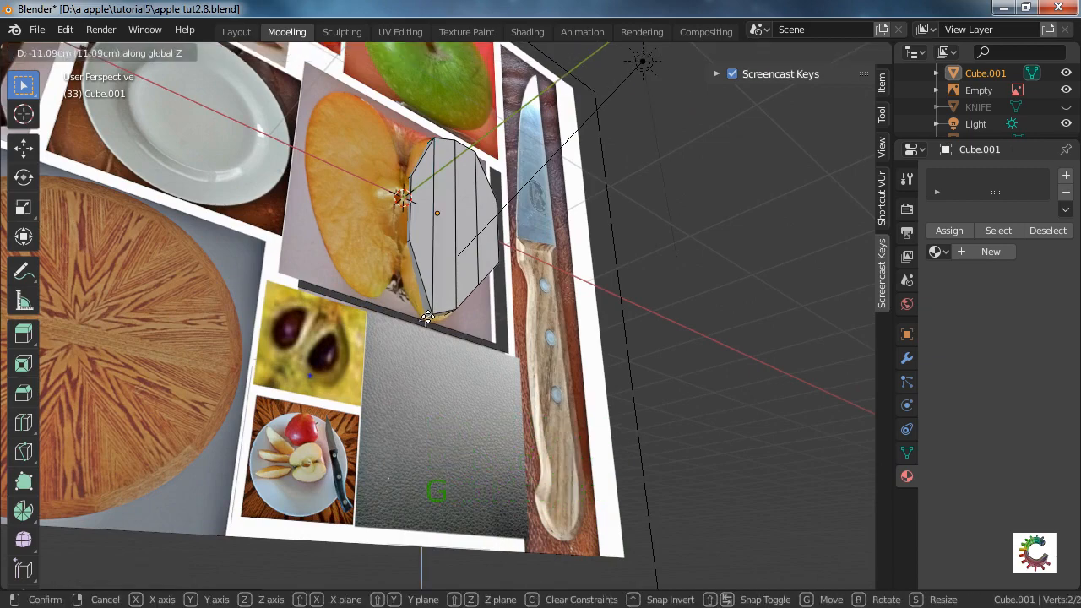
left_click(427, 317)
Add another vertical loop cut beside the wedge's core edge and scale it along Z by about 1.34.
left_click(414, 254)
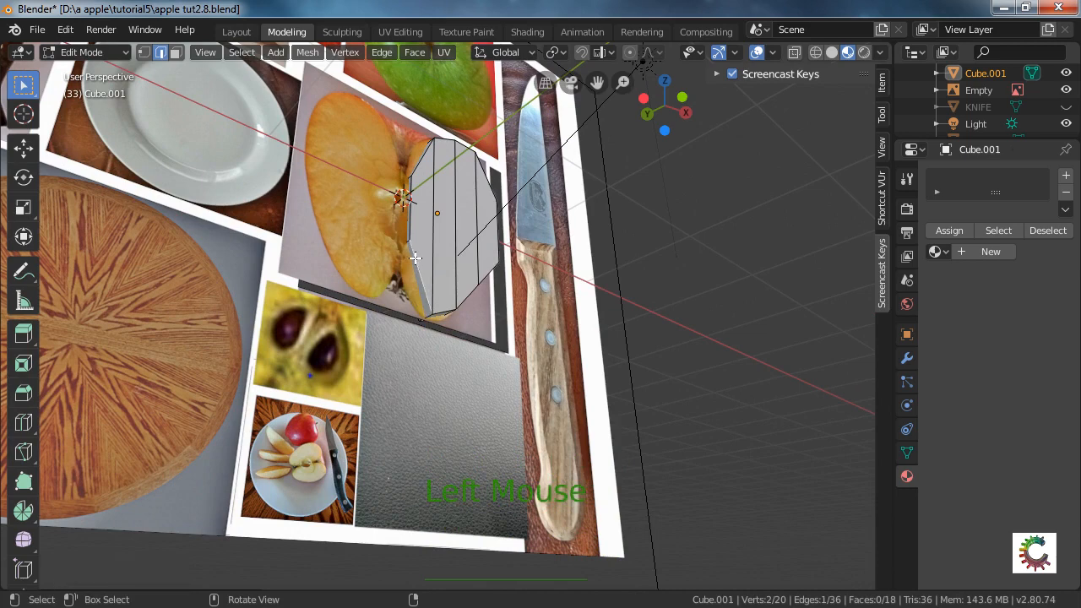
key("ctrl+r")
left_click(415, 257)
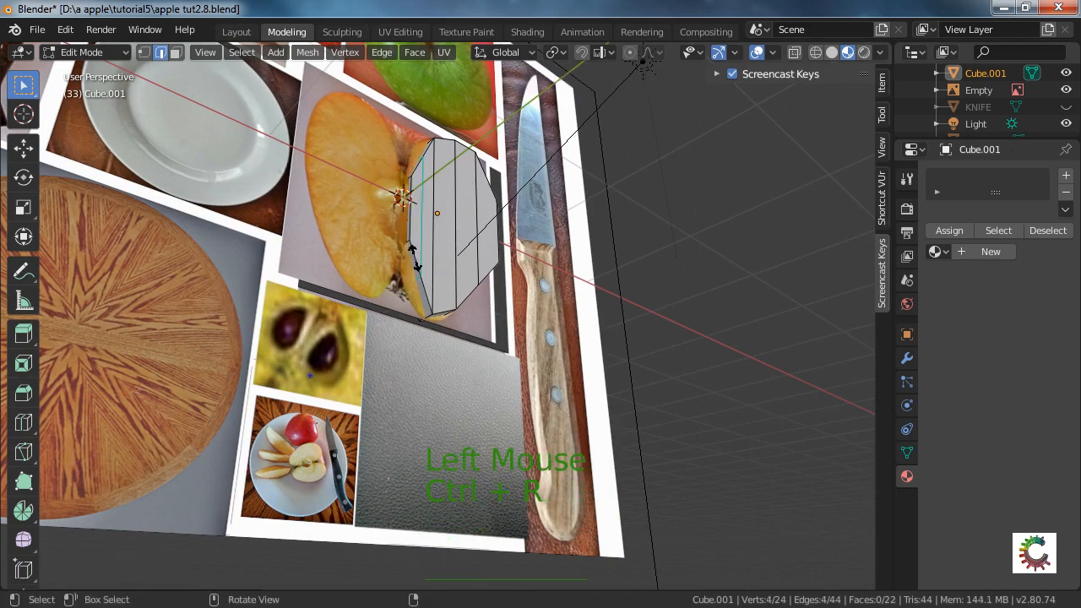
left_click(414, 256)
key("s")
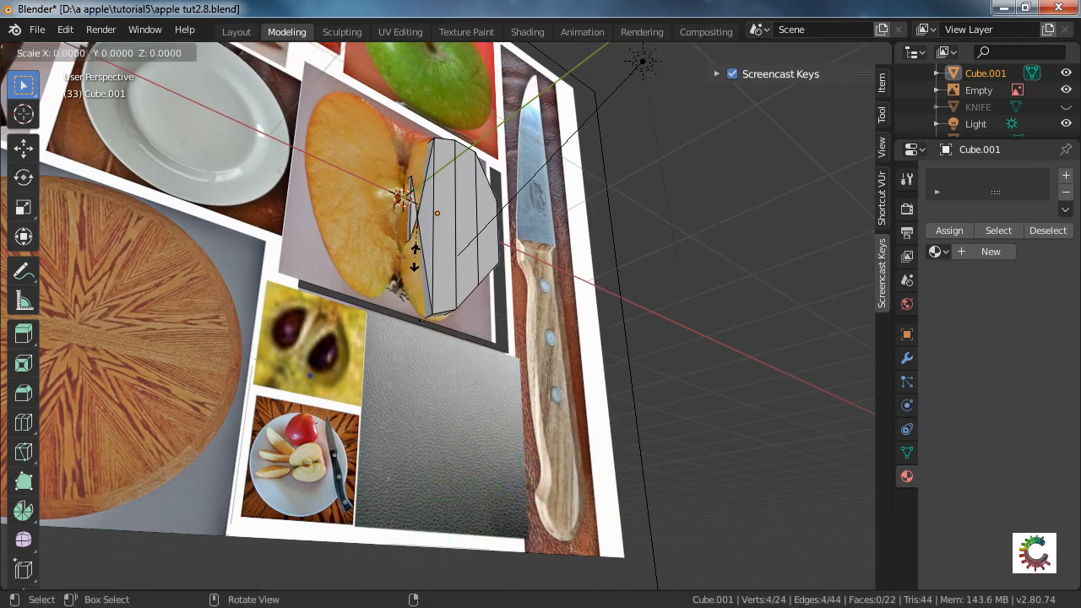
key("z")
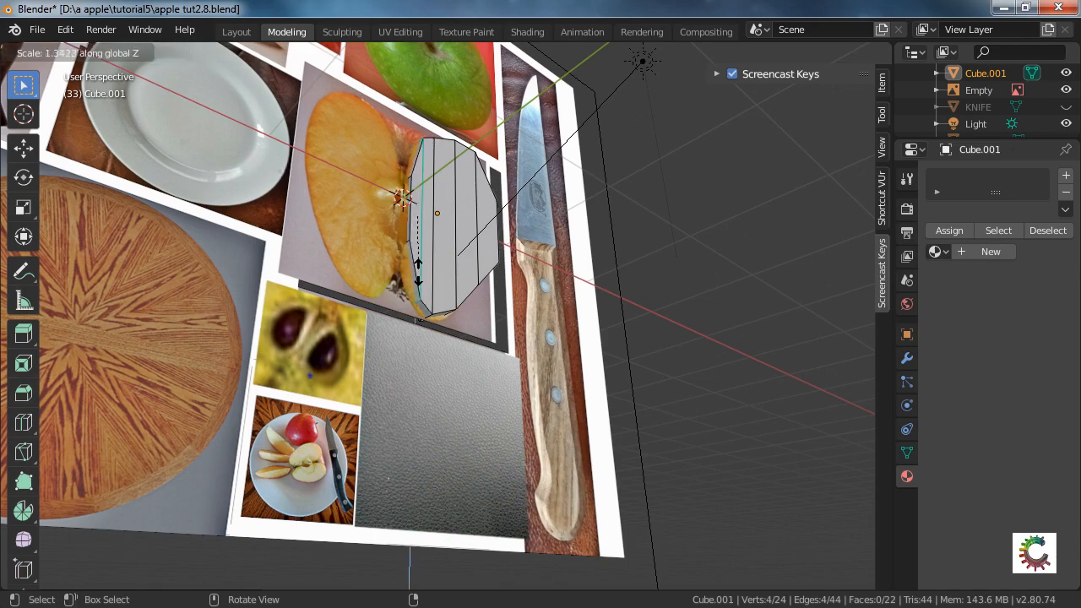
right_click(417, 272)
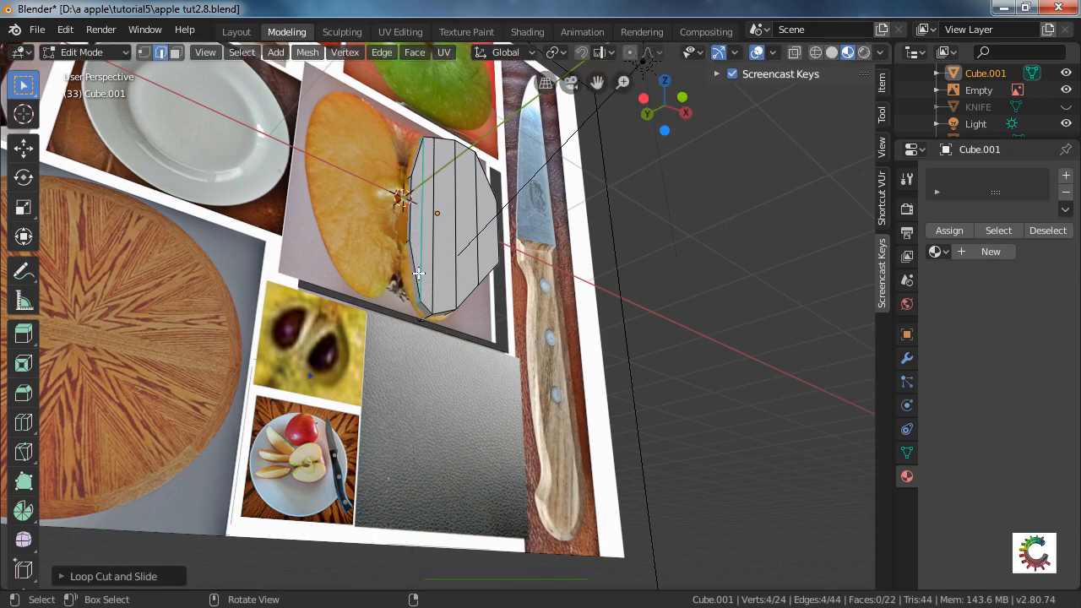
Add a centred vertical loop cut in the section next to the wedge's outer face.
middle_click_drag(500, 257, 440, 325)
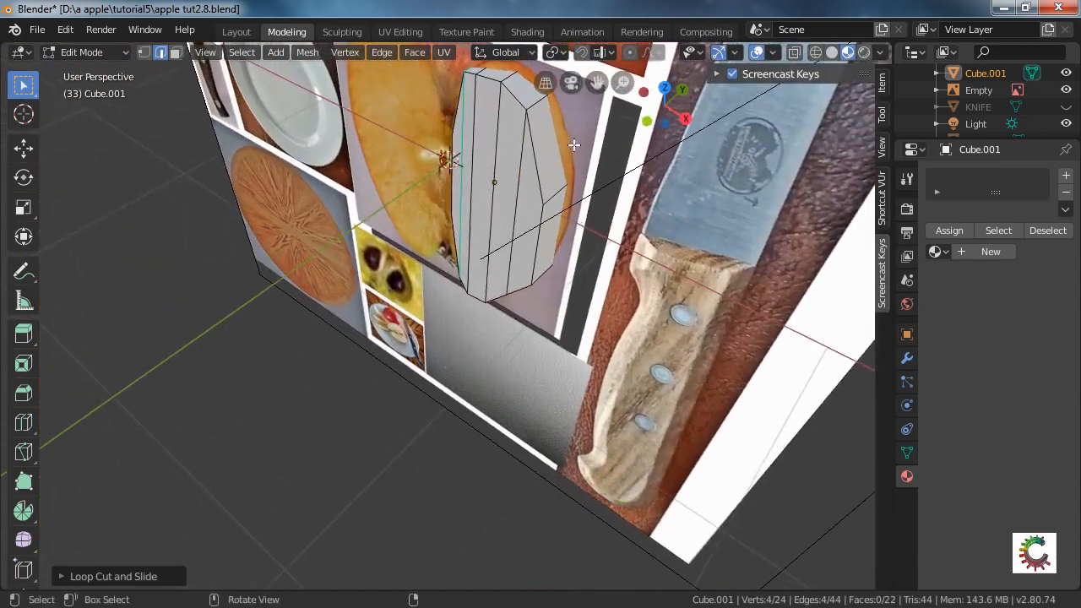
left_click(537, 157)
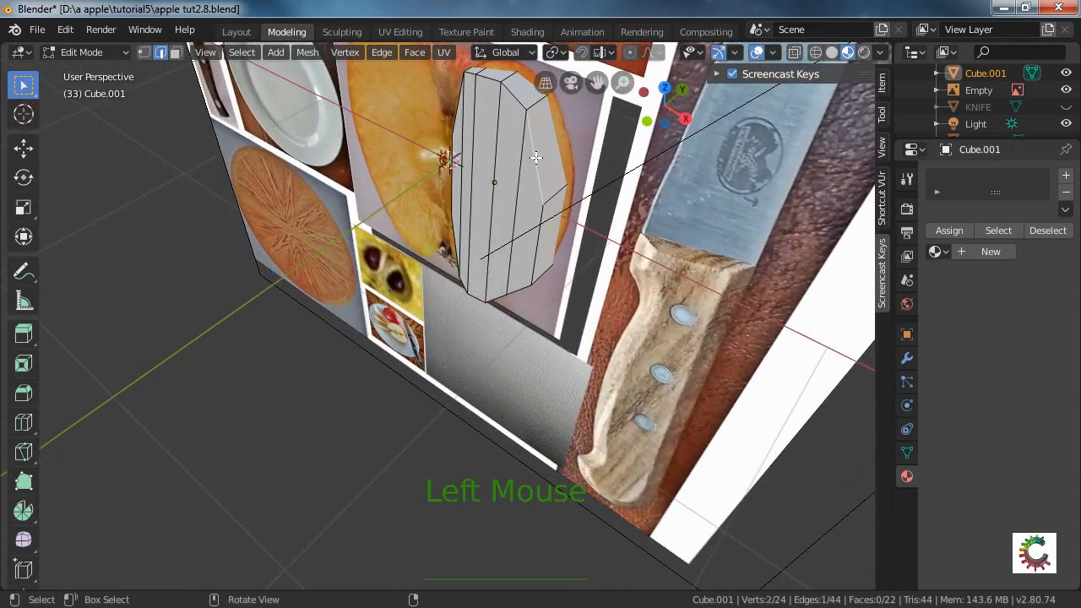
key("ctrl")
key("ctrl+r")
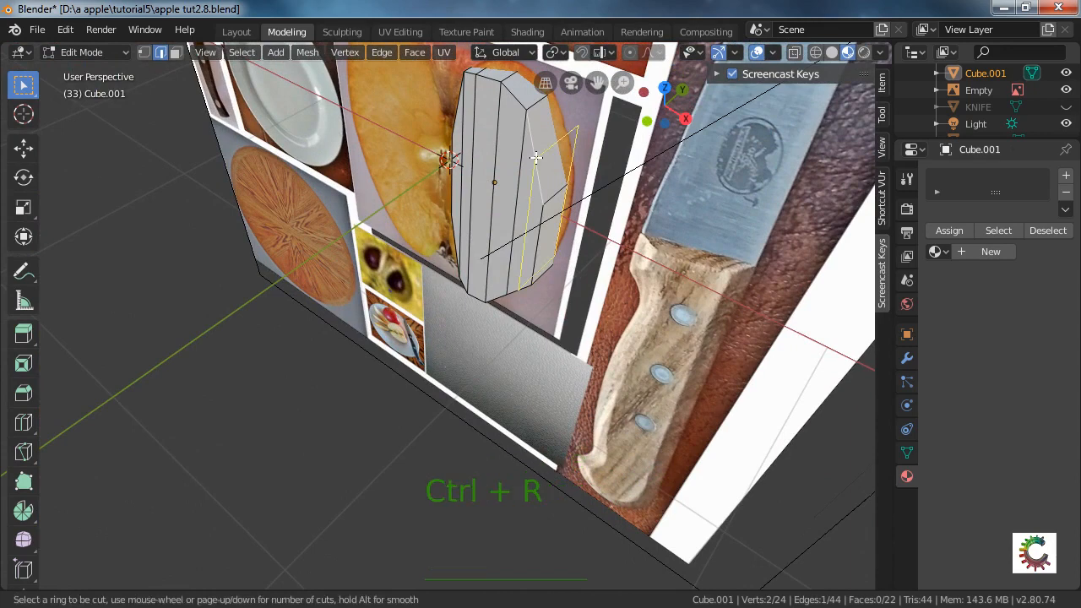
left_click(535, 158)
left_click(536, 157)
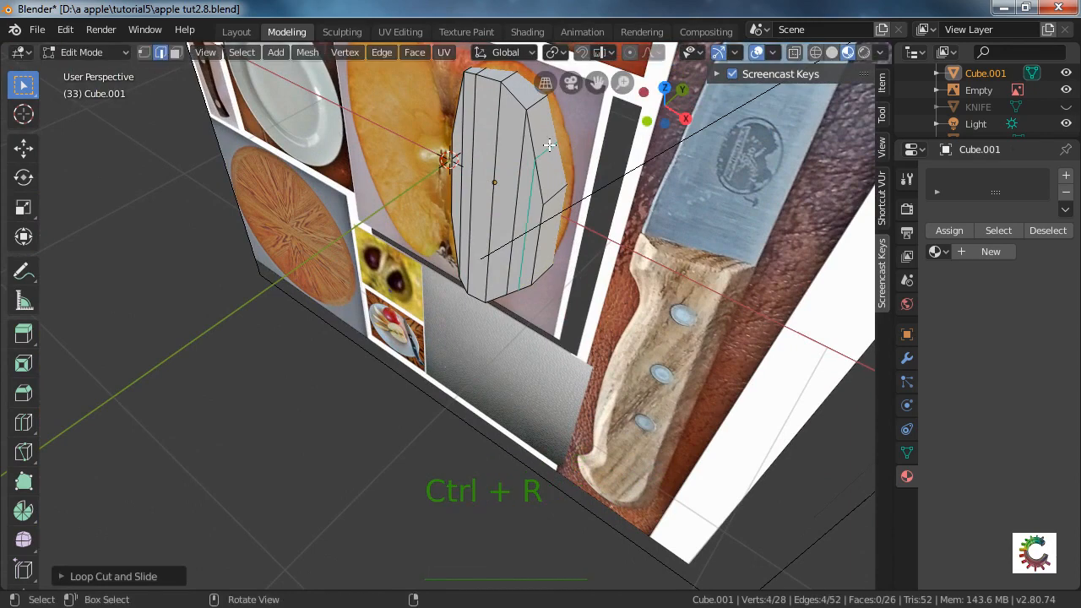
Select the top edge of the loop next to the wedge's outer face and move it up along Z by about 11 cm.
left_click(549, 145)
key("g")
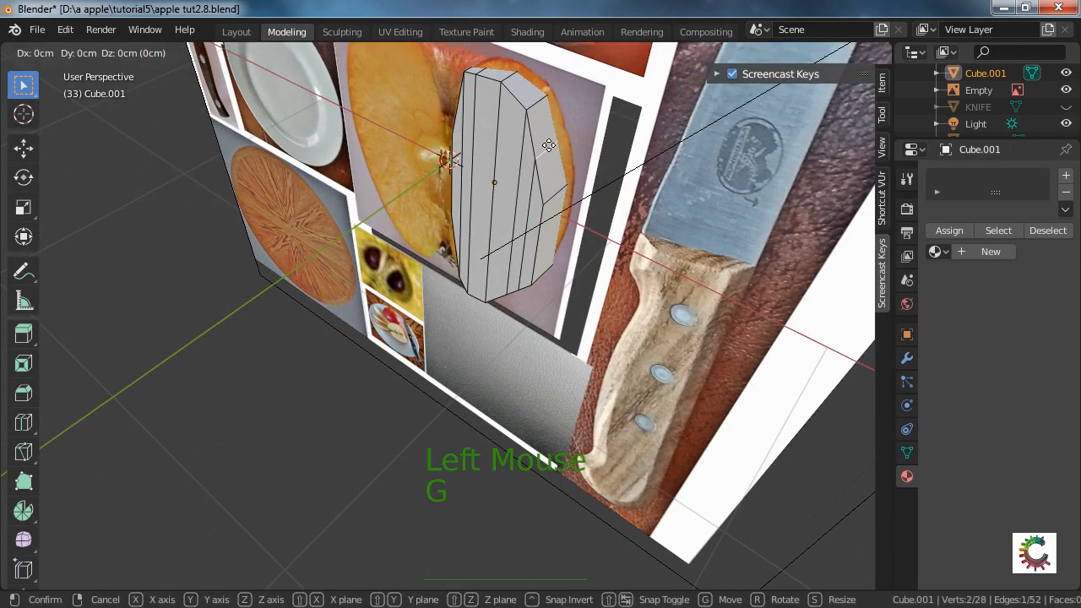
key("z")
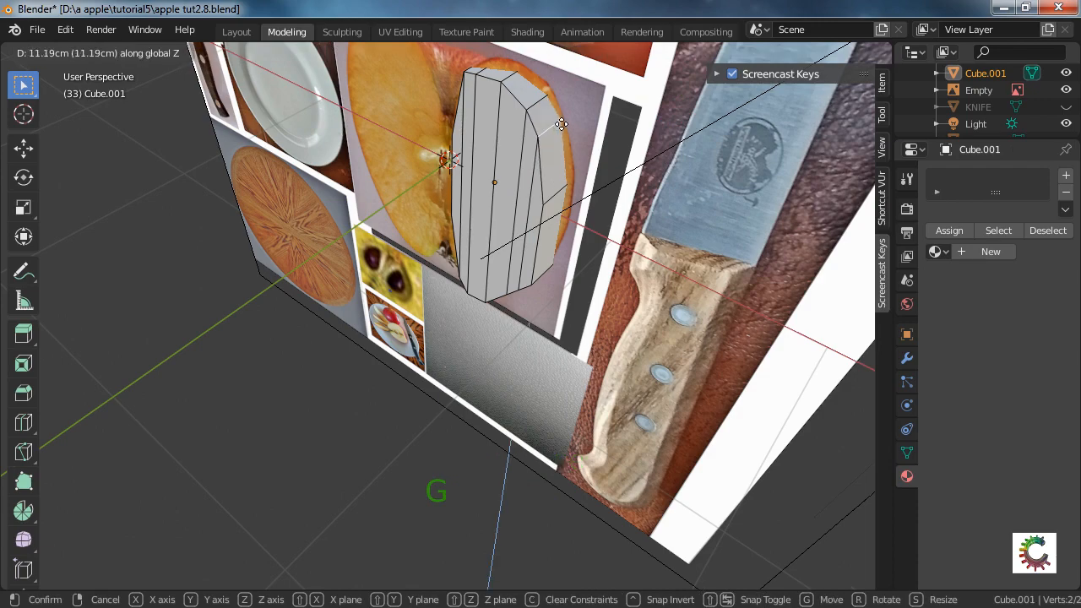
left_click(562, 123)
Try adding four evenly spaced horizontal loop cuts around the apple slice, and undo them.
middle_click_drag(557, 228, 646, 138)
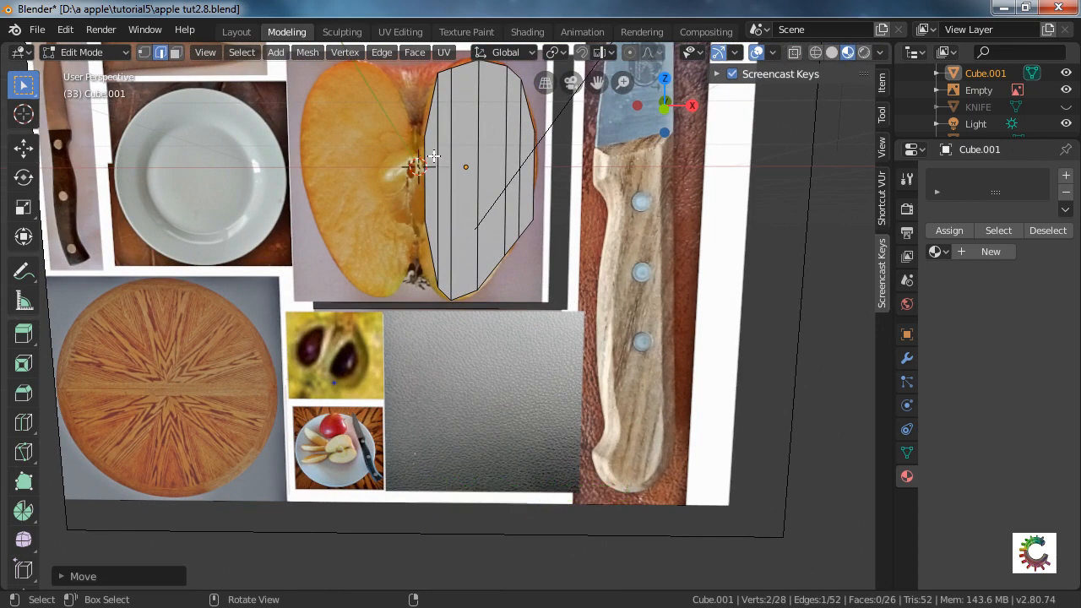
left_click(443, 191)
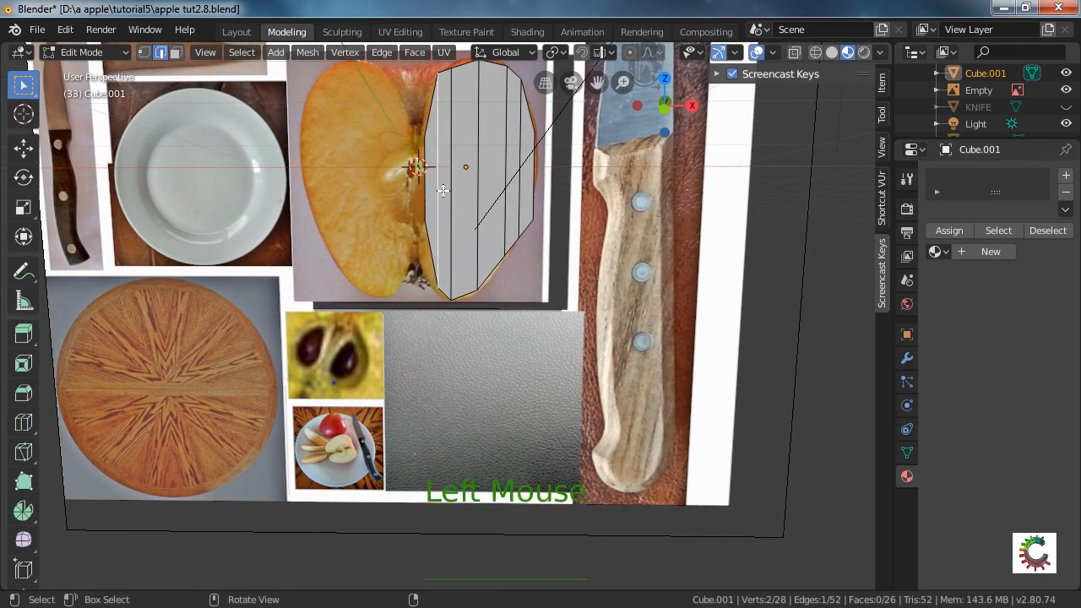
key("ctrl+r")
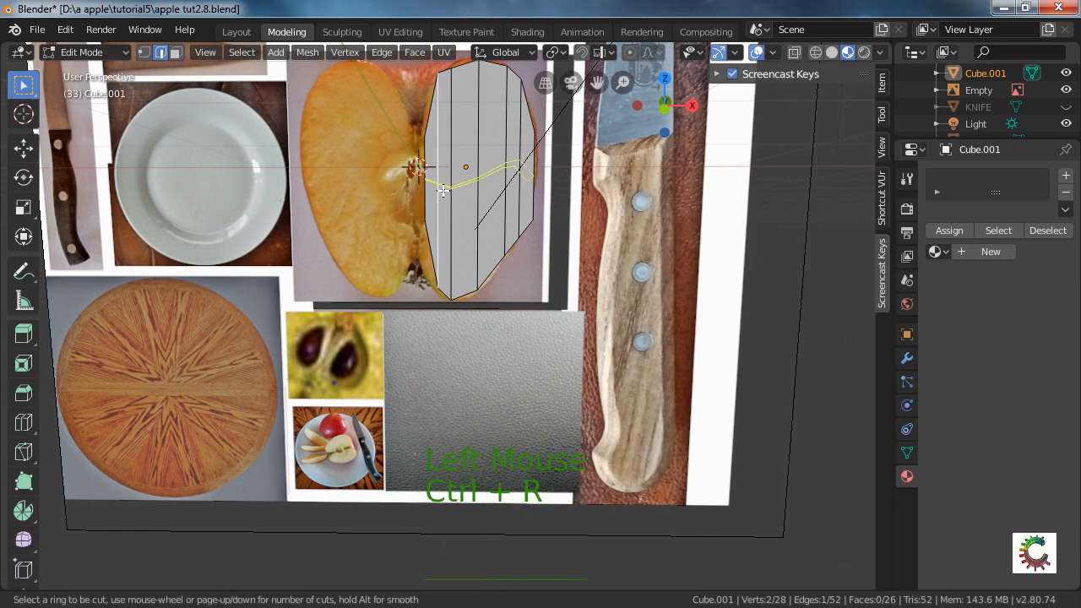
scroll(443, 191, "up", 3)
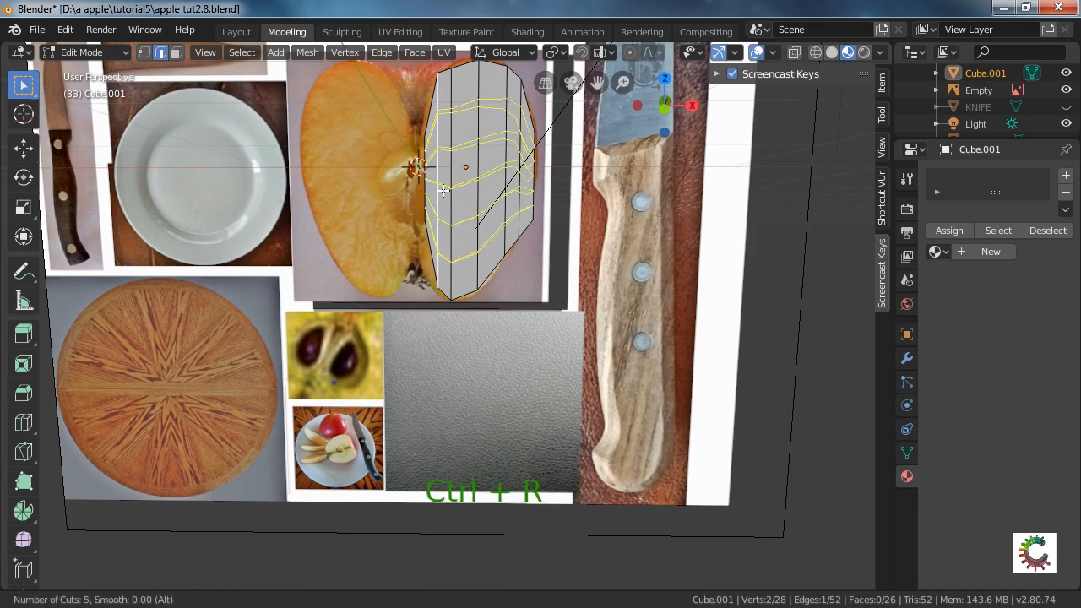
scroll(443, 190, "down", 1)
left_click(443, 190)
right_click(526, 195)
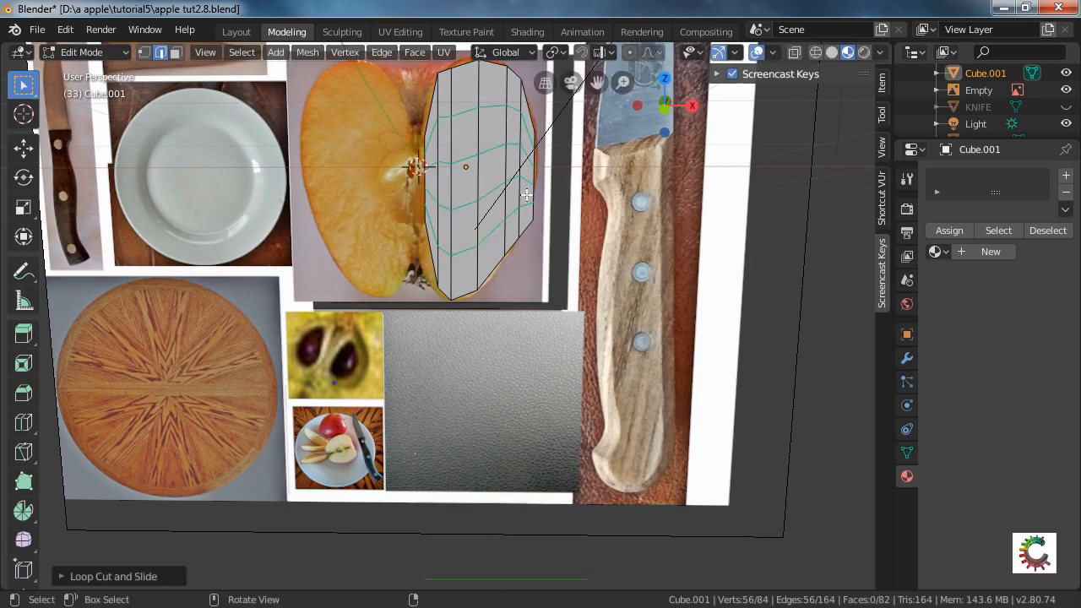
middle_click_drag(550, 188, 512, 251)
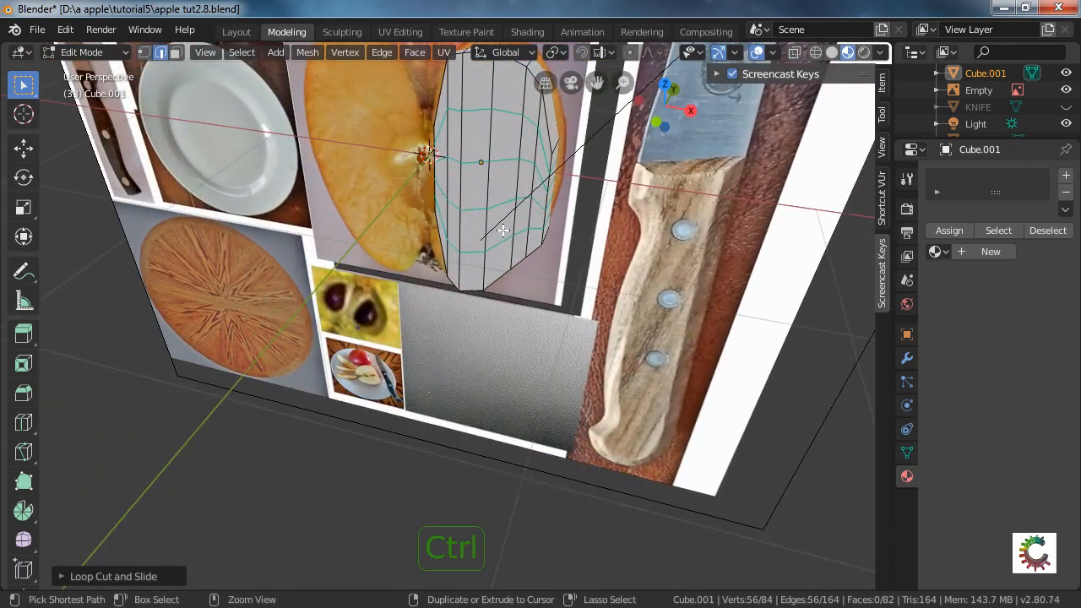
key("ctrl+z")
Add three evenly spaced, unslid horizontal loop cuts around the apple slice.
key("ctrl+r")
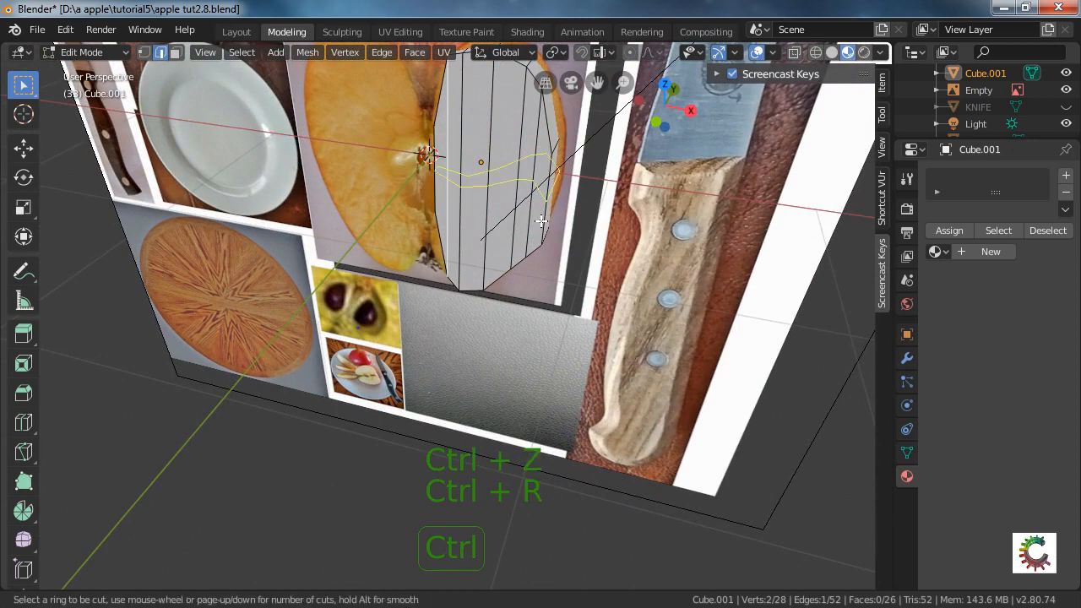
scroll(541, 222, "up", 1)
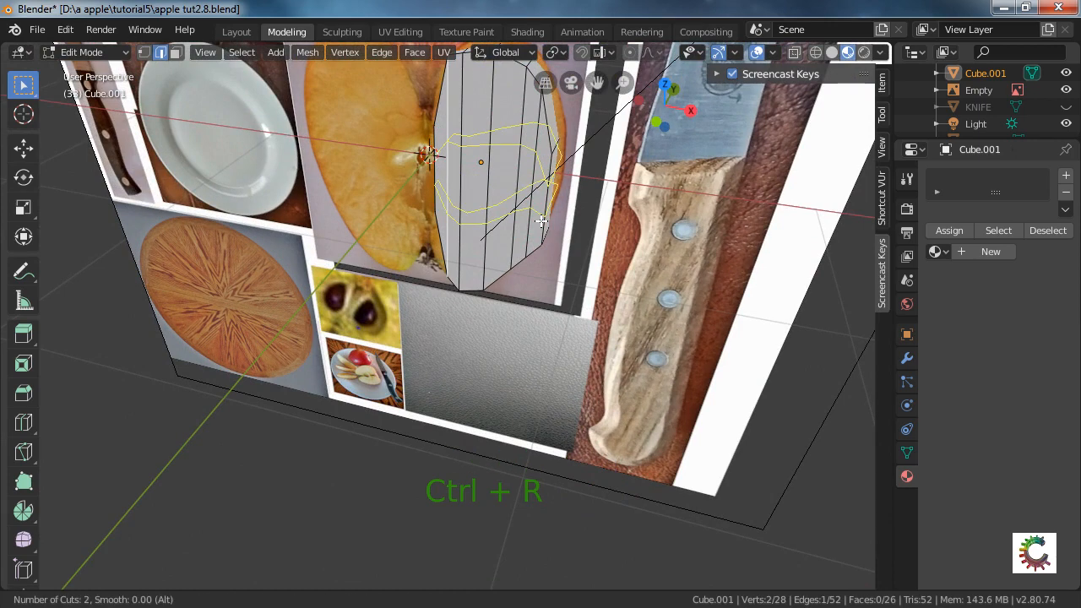
scroll(540, 221, "up", 1)
left_click(541, 221)
right_click(541, 221)
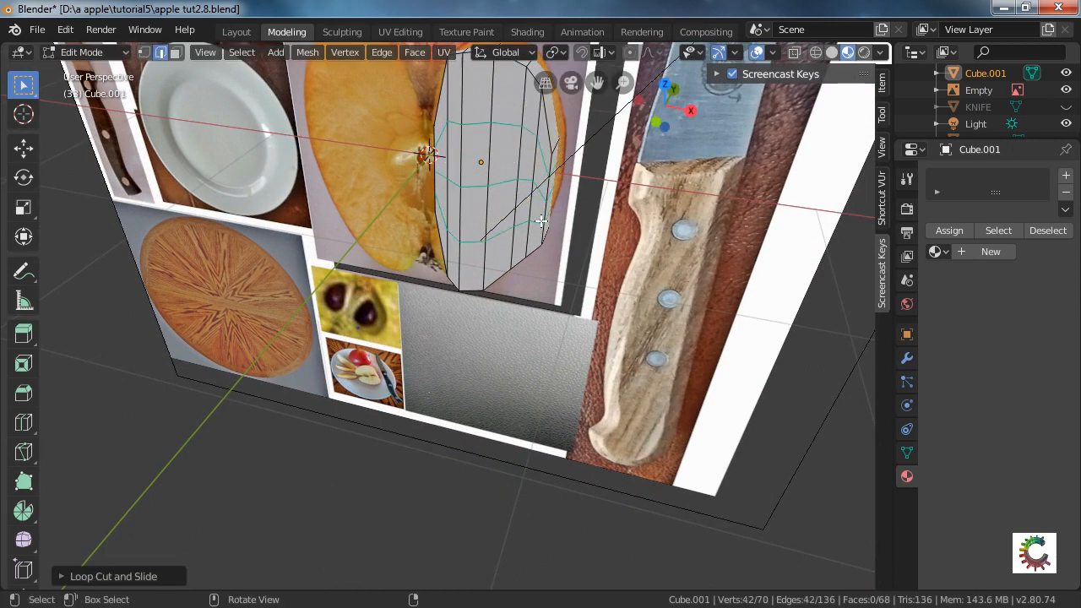
Try adding a vertical loop cut across the slice's upper section with a slide to one side, and undo it.
middle_click_drag(553, 189, 505, 218)
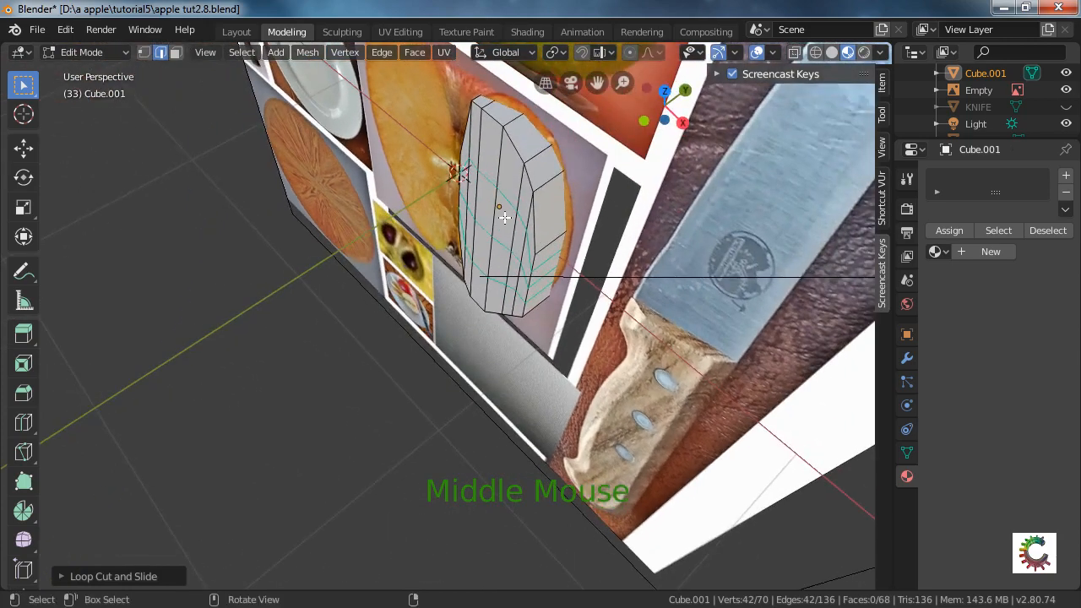
left_click(547, 174)
middle_click_drag(547, 174, 510, 191)
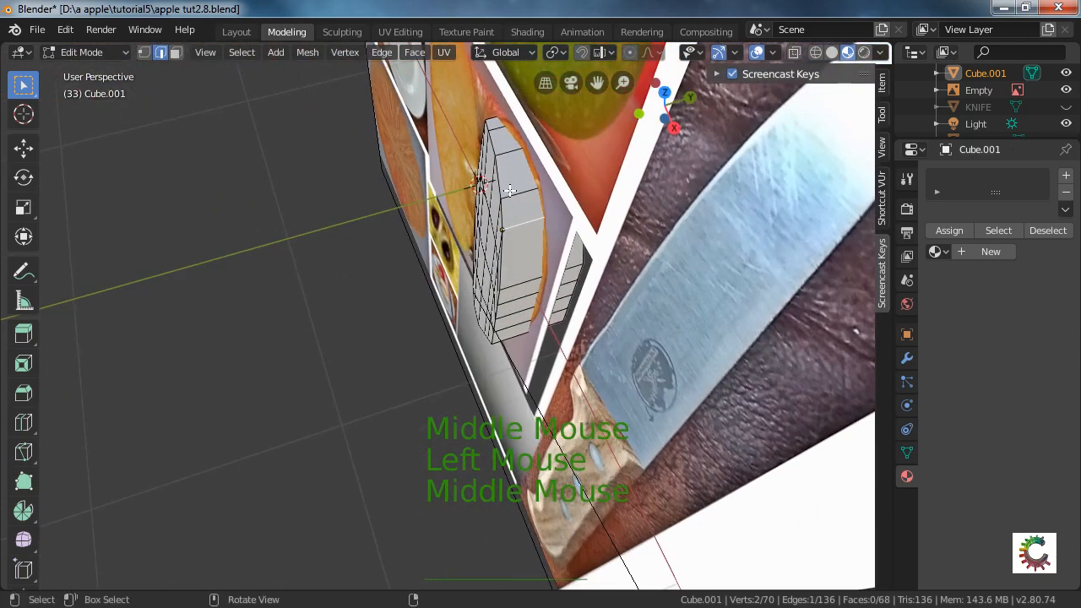
key("ctrl")
key("ctrl+r")
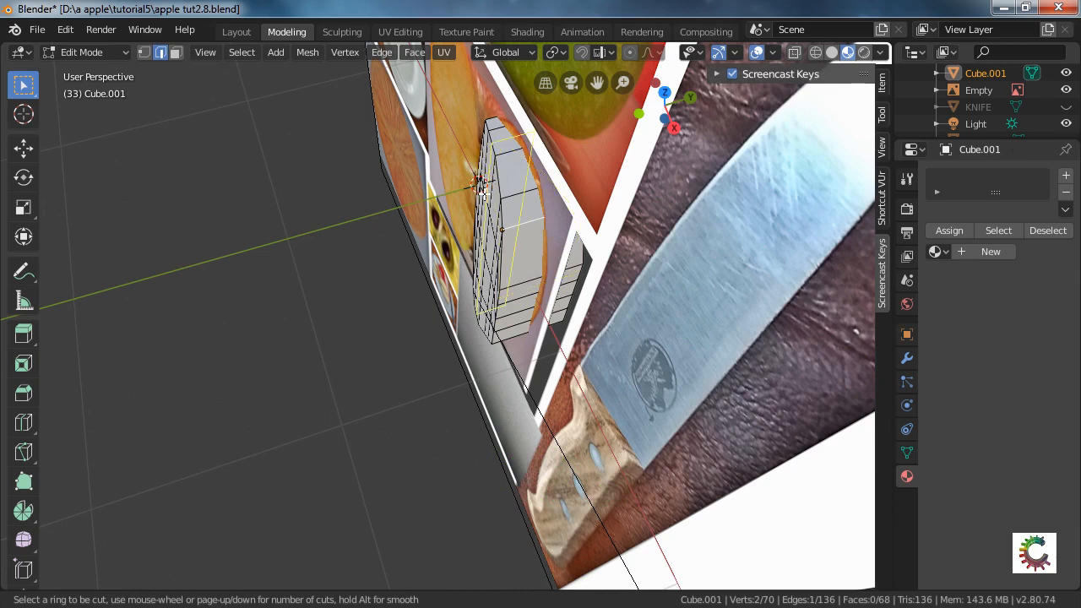
left_click(487, 193)
key("ctrl")
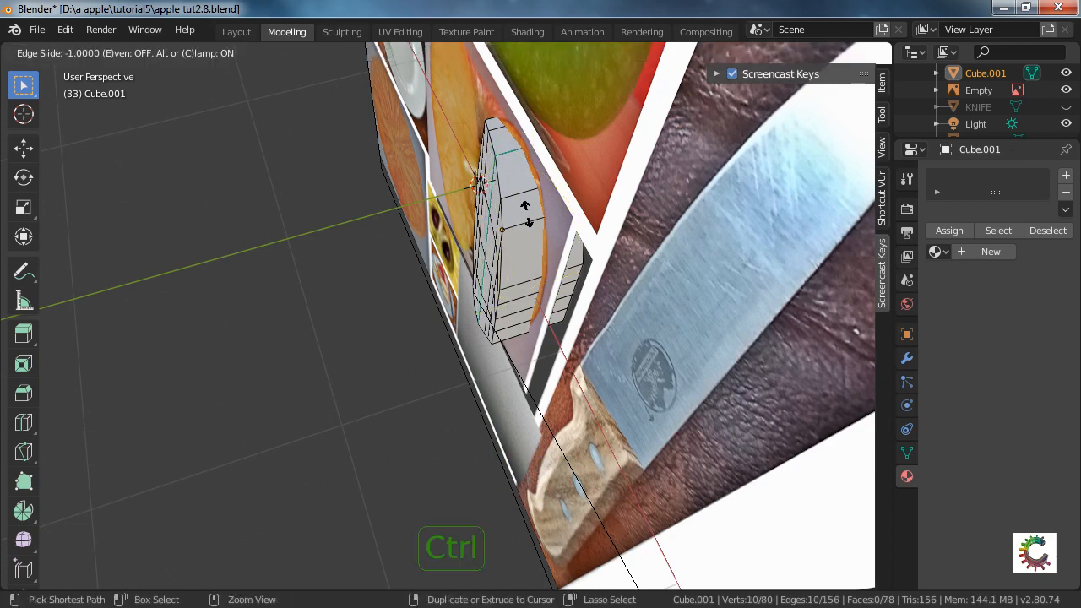
left_click(521, 194)
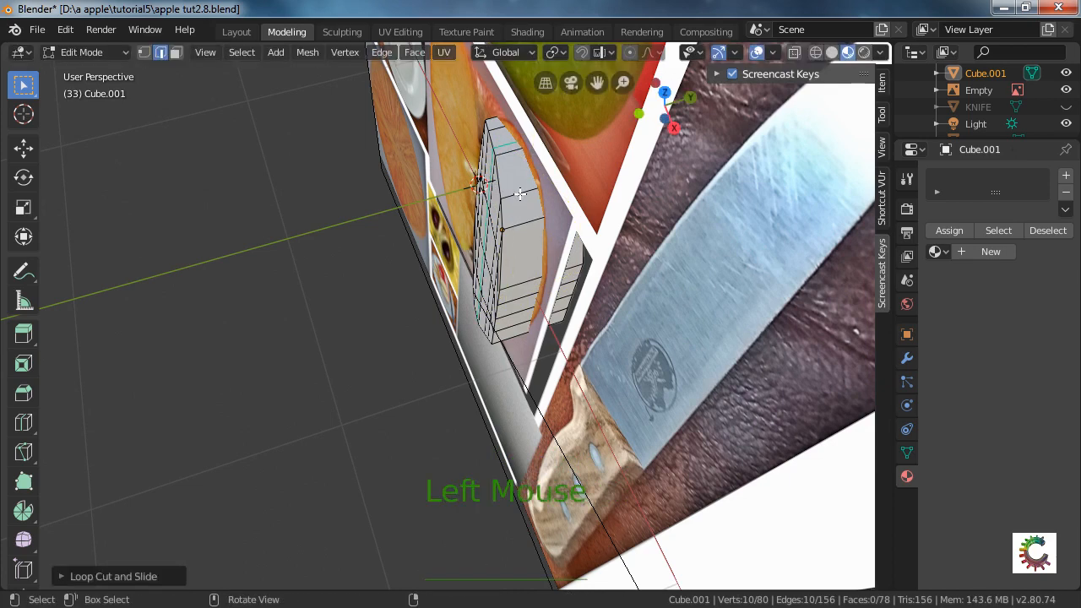
key("ctrl")
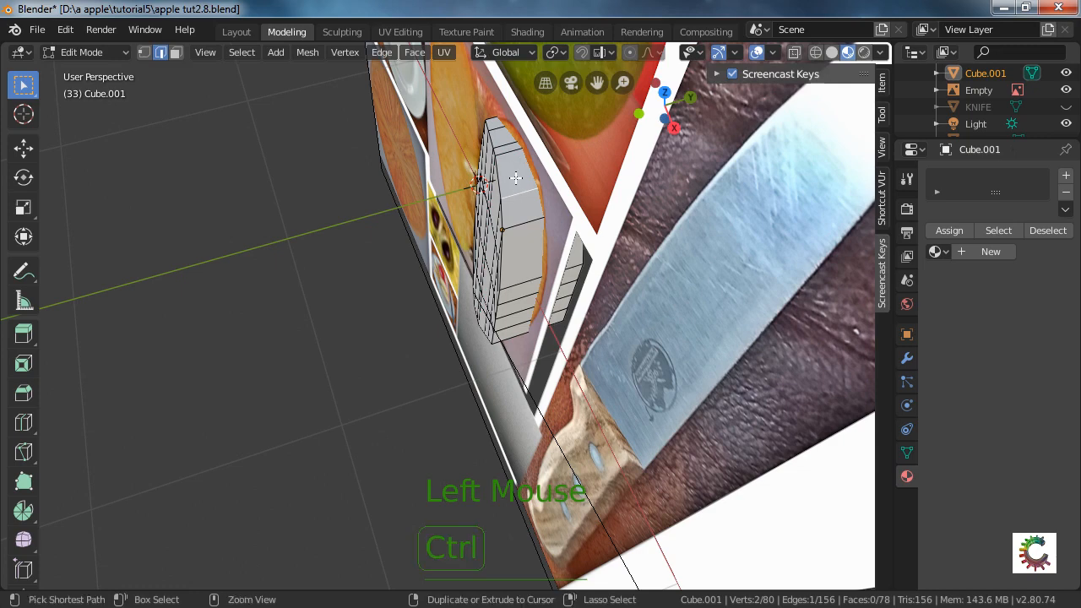
key("ctrl+z")
key("ctrl+z")
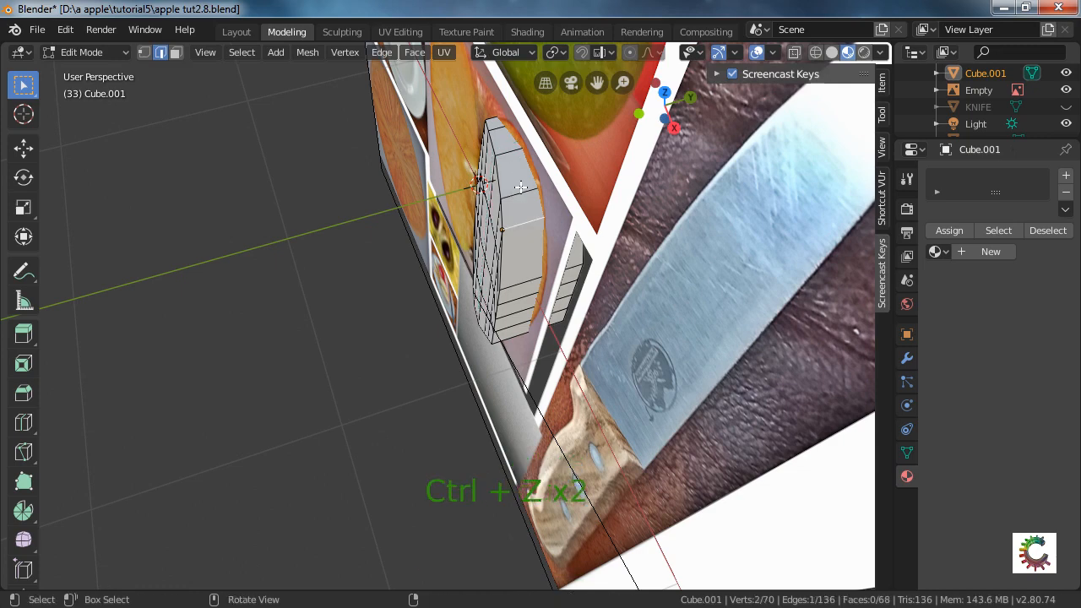
Add a lengthwise loop cut around the slice's thickness, slid by about 0.96 towards the front face's border.
left_click(520, 191)
key("ctrl")
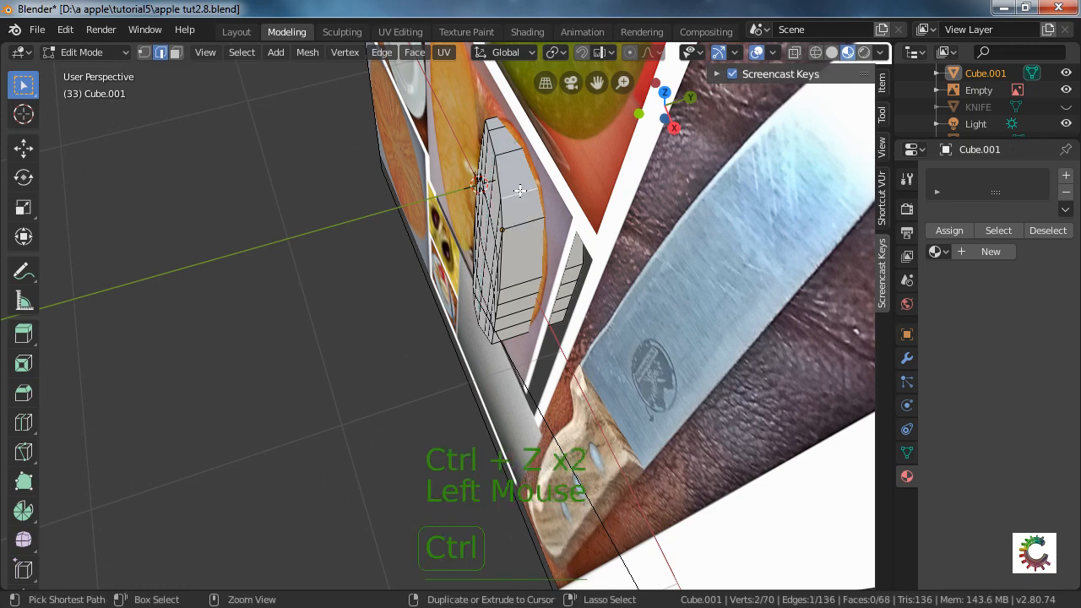
key("ctrl+r")
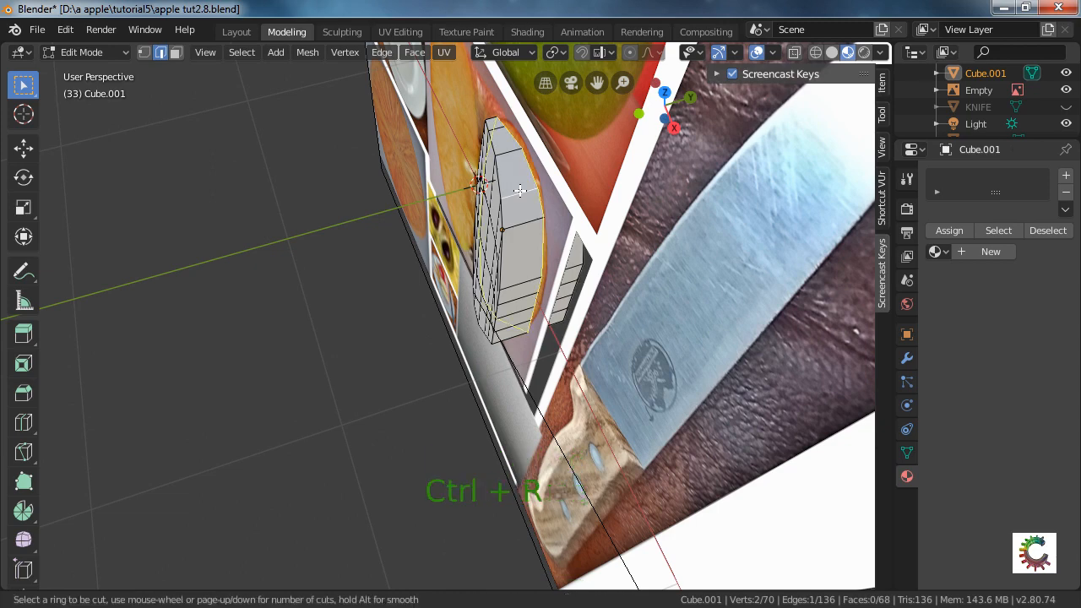
left_click(520, 191)
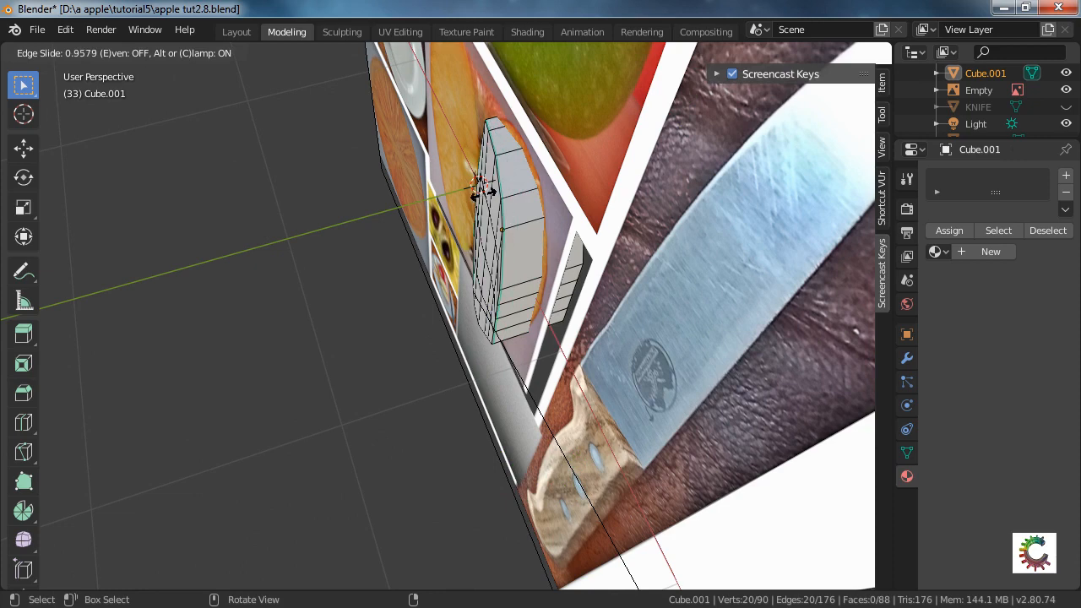
left_click(485, 193)
Add a second lengthwise loop cut on the slice's rim, slid by about -0.91 to sit beside the first one.
left_click(521, 193)
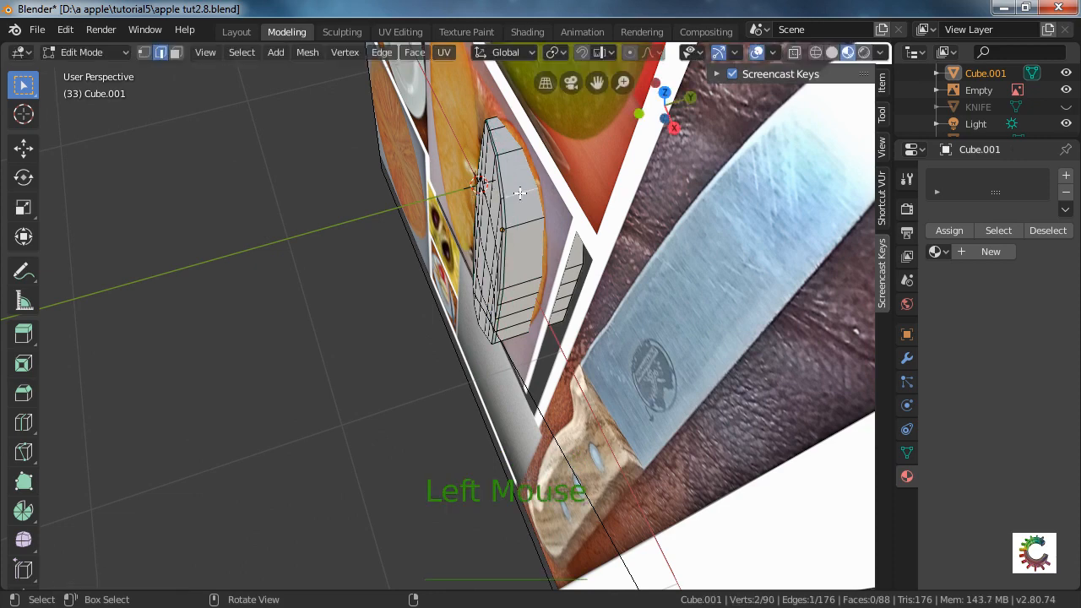
key("ctrl+r")
left_click(519, 192)
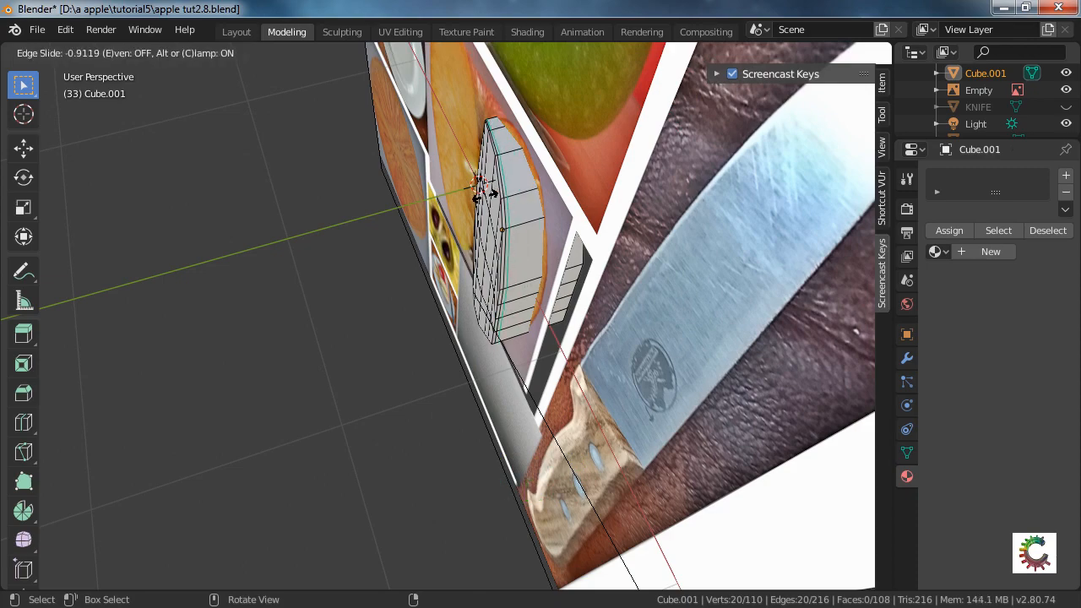
left_click(484, 194)
Add a lengthwise loop cut on the slice's rim and slide it close to the border of the opposite face.
middle_click_drag(555, 192, 512, 221)
left_click(511, 224)
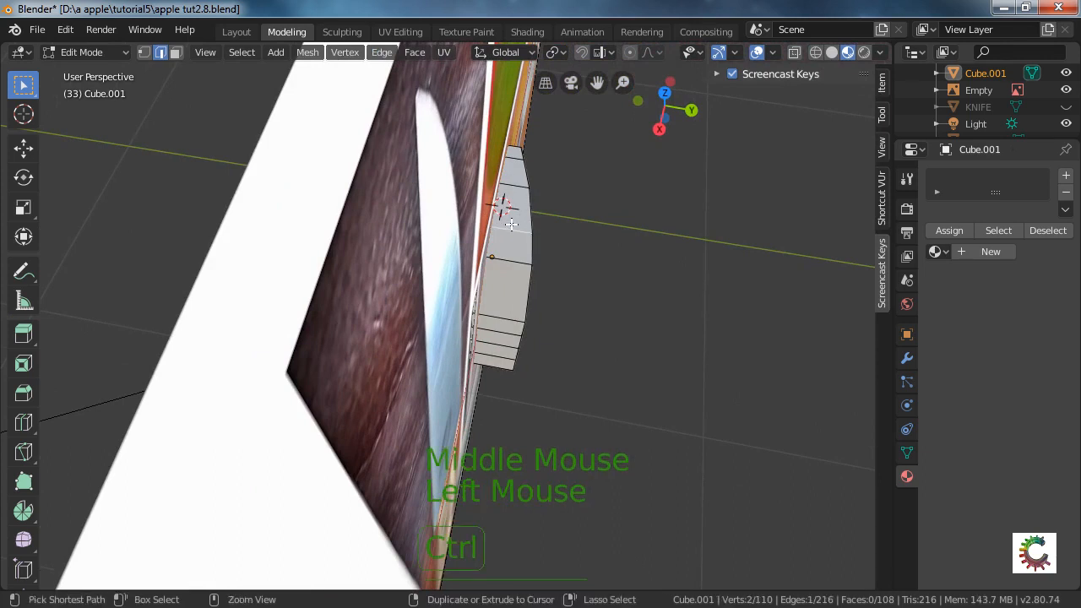
key("ctrl+r")
left_click(510, 224)
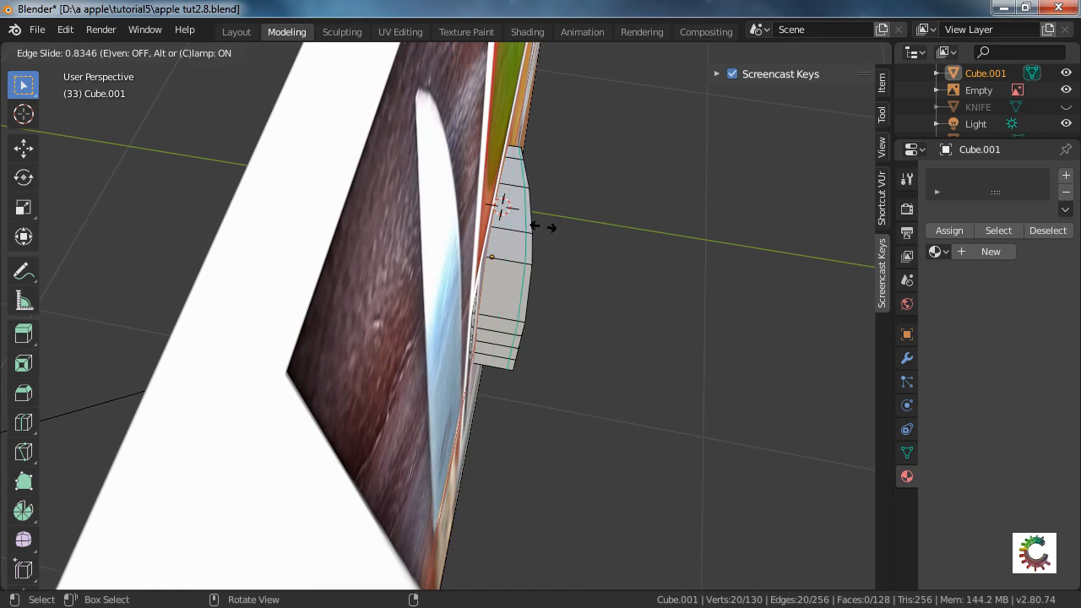
left_click(545, 226)
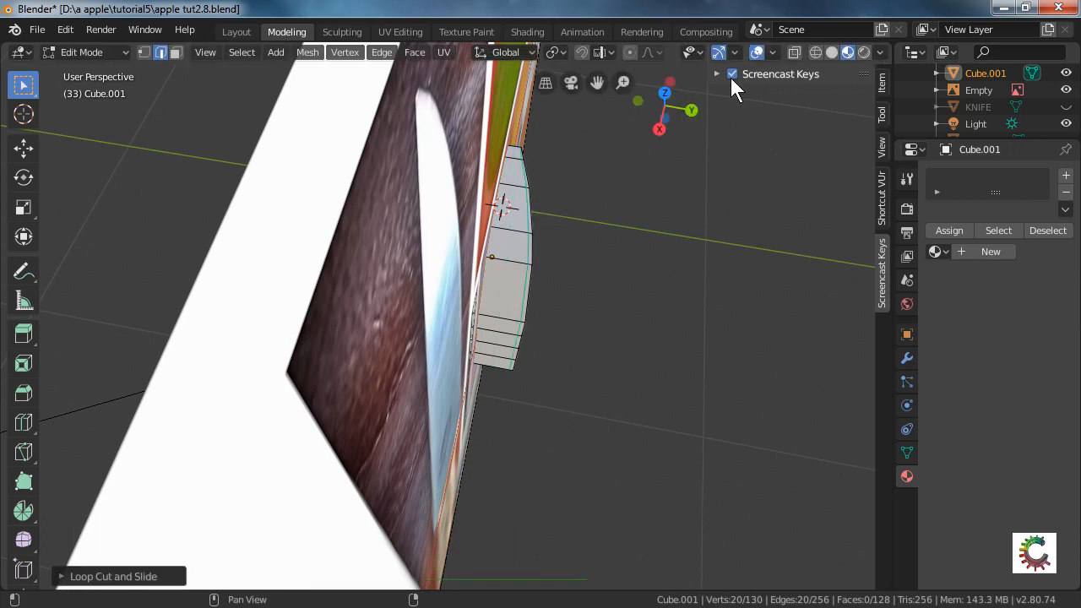
Add another lengthwise loop cut on the rim and slide it right beside the support loop at the opposite face.
left_click(505, 271)
key("ctrl+r")
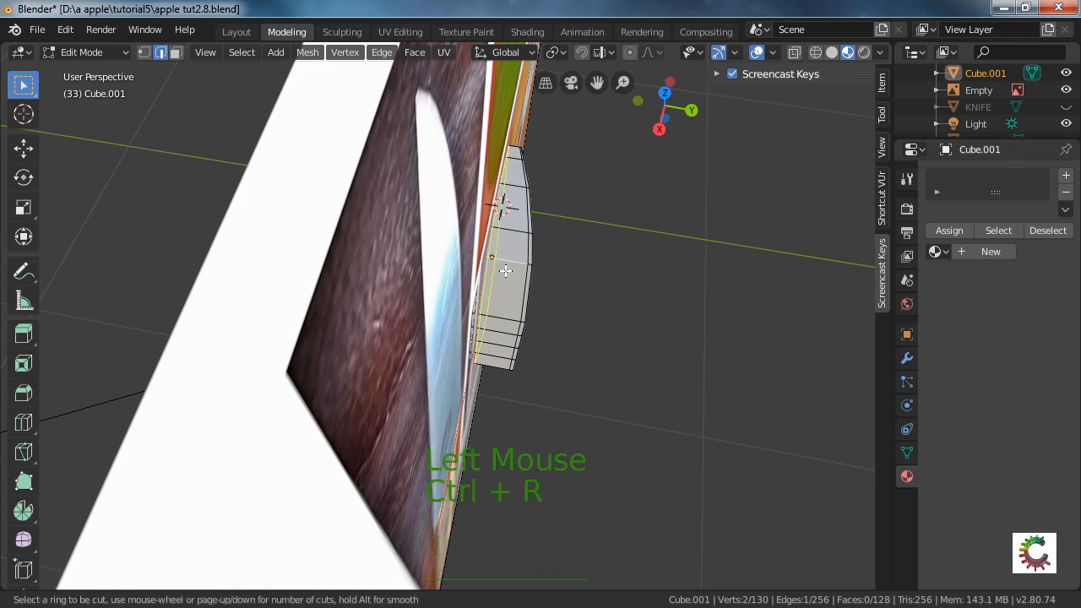
left_click(505, 271)
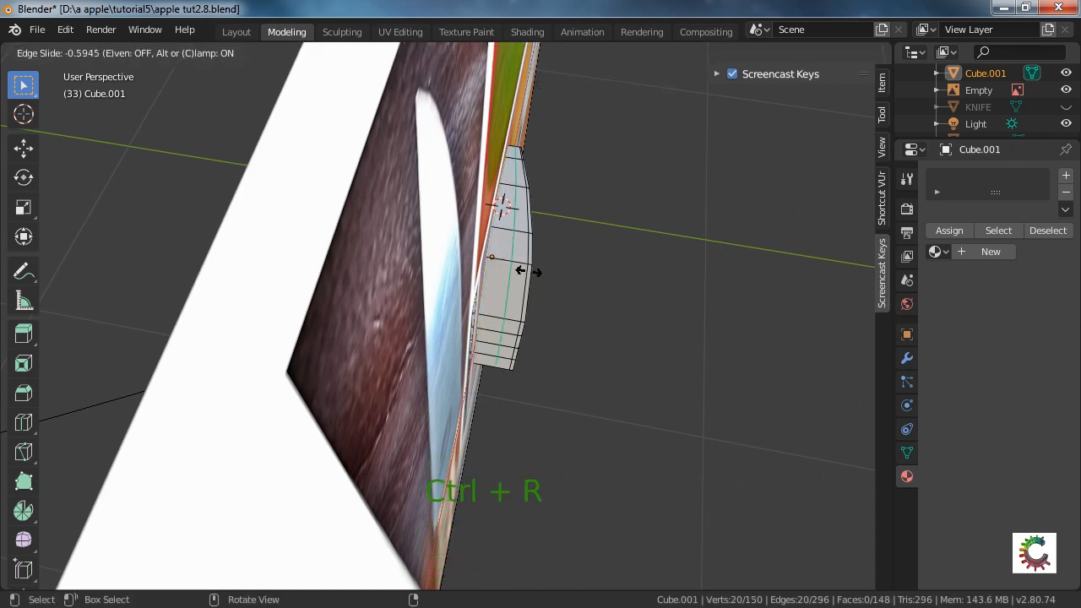
left_click(542, 271)
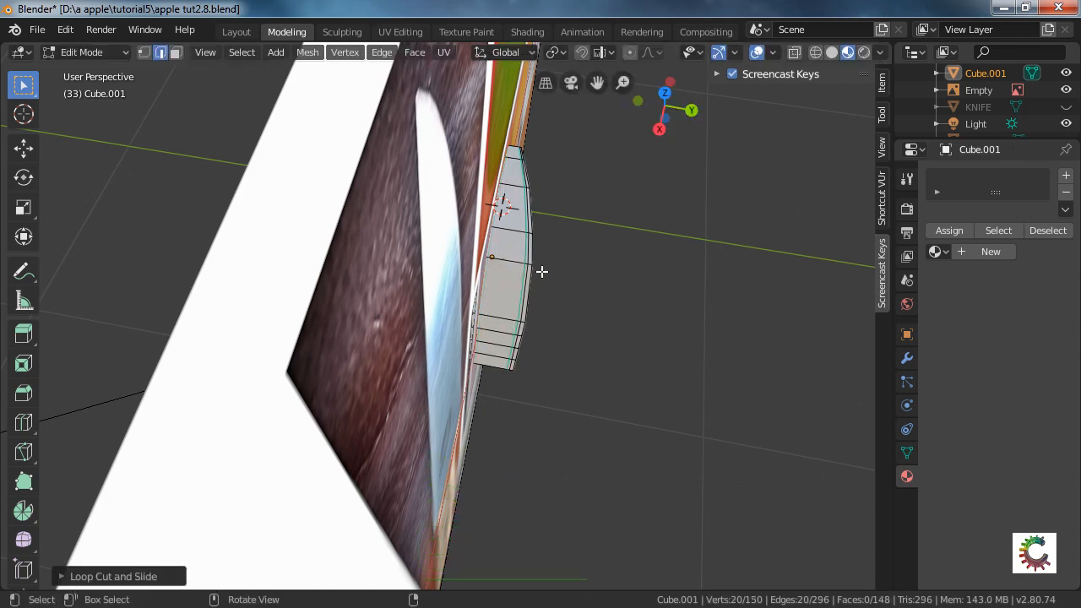
Return to Object Mode and add a Subdivision Surface modifier to the apple slice.
middle_click_drag(543, 271, 137, 222)
scroll(234, 271, "down", 2)
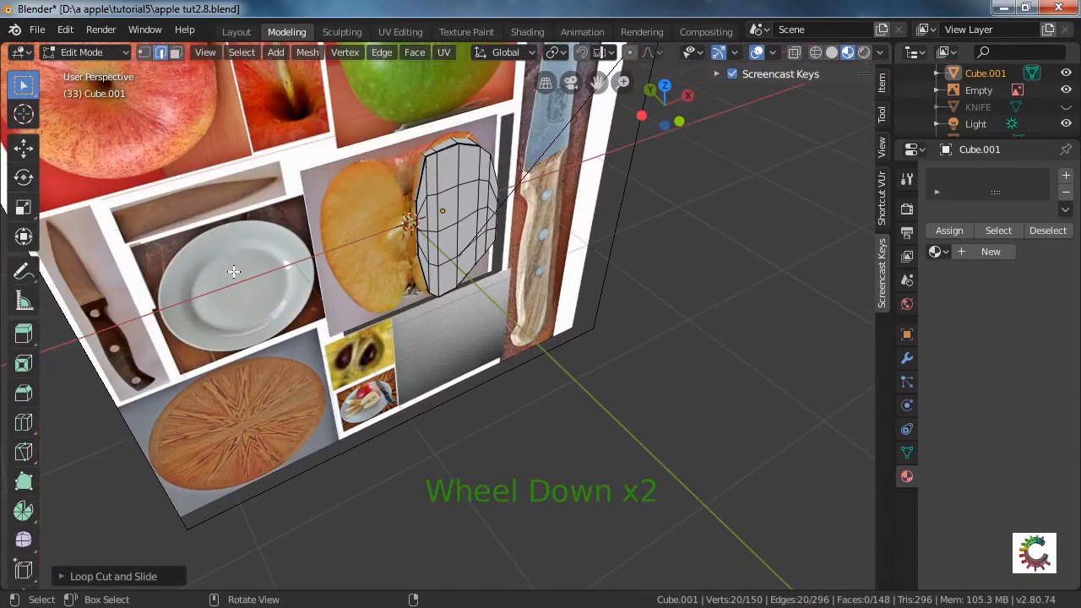
middle_click_drag(378, 240, 410, 322)
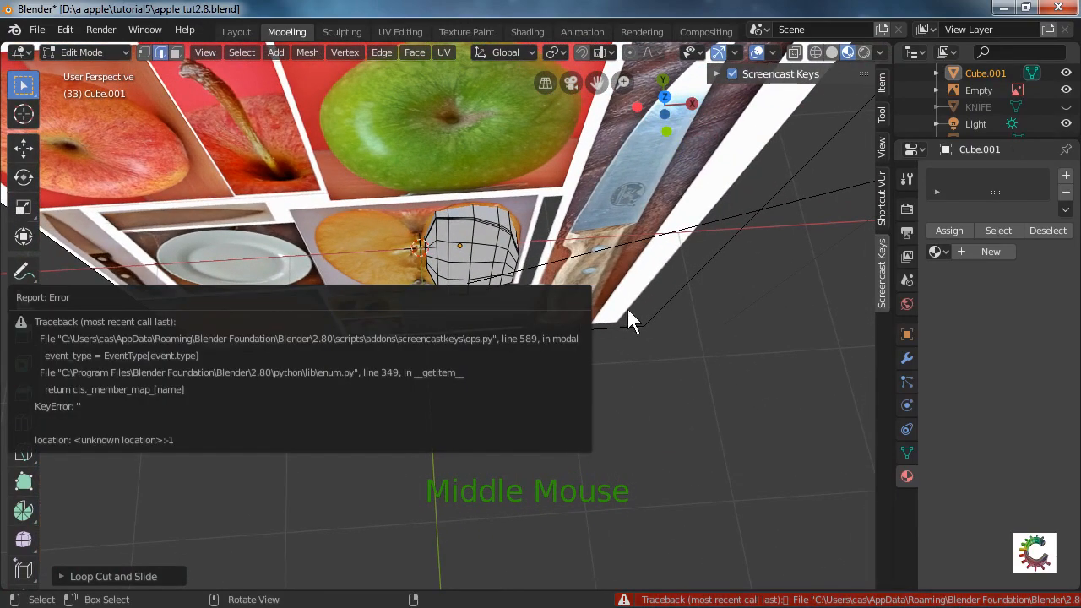
key("Tab")
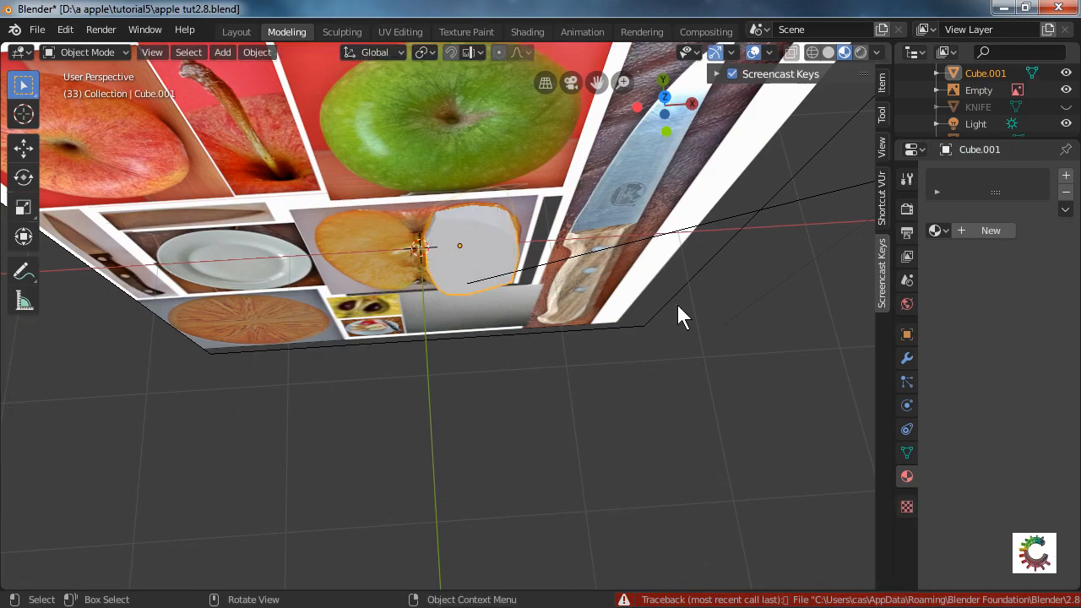
middle_click_drag(873, 398, 838, 345)
left_click(905, 357)
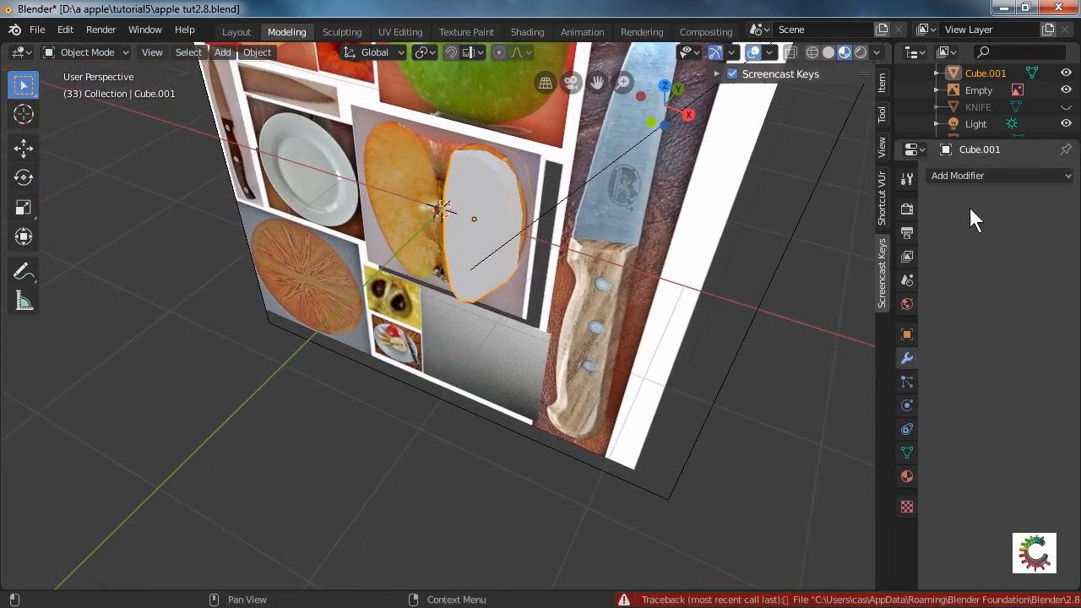
left_click(968, 177)
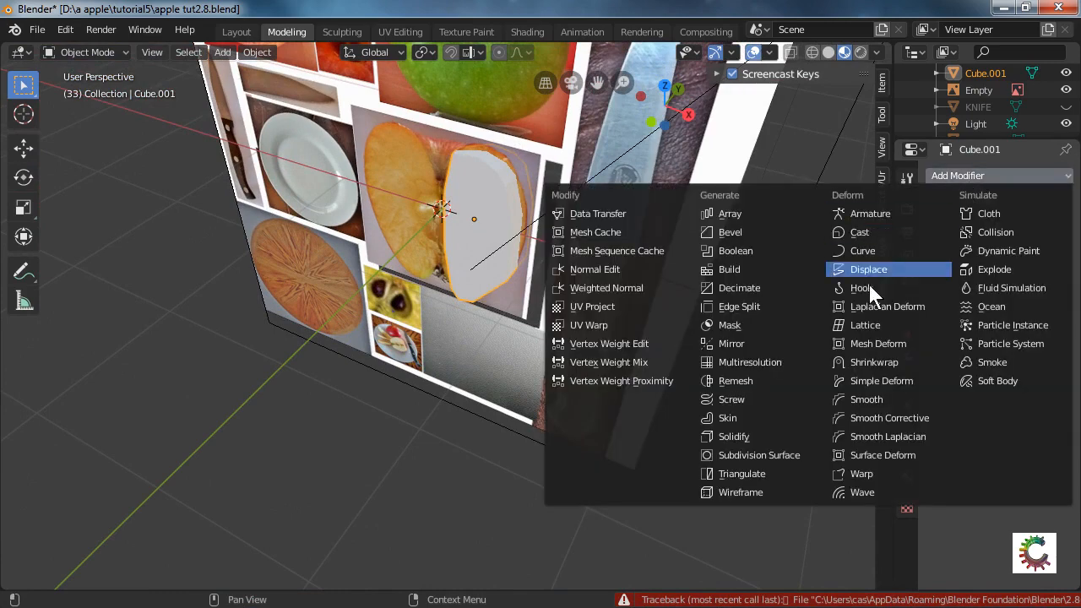
left_click(777, 454)
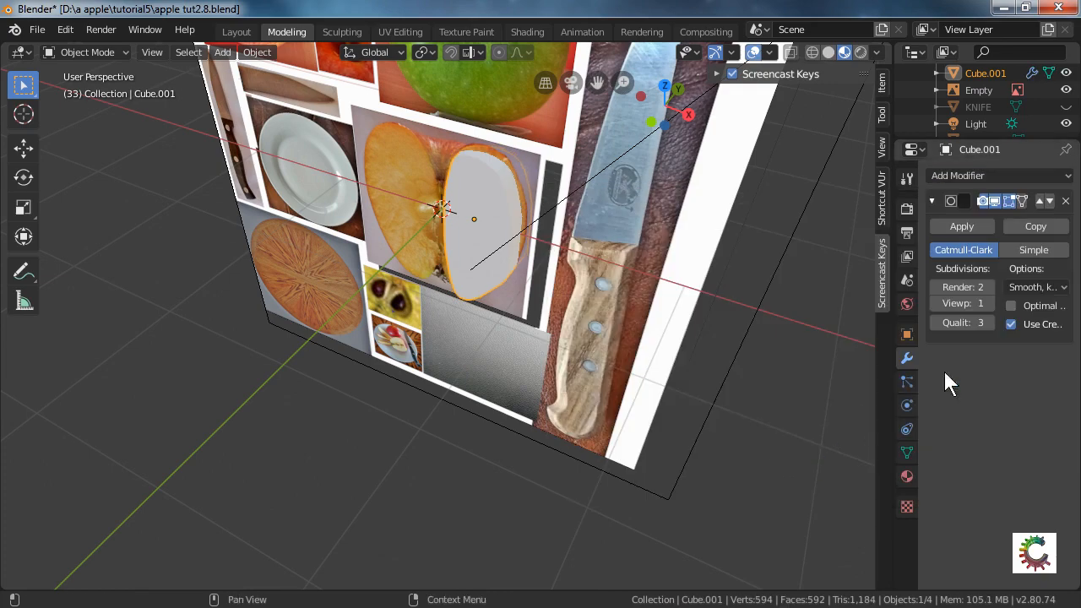
Set the Subdivision Surface modifier's render subdivisions to 1 and apply the modifier to the apple slice.
left_click(939, 289)
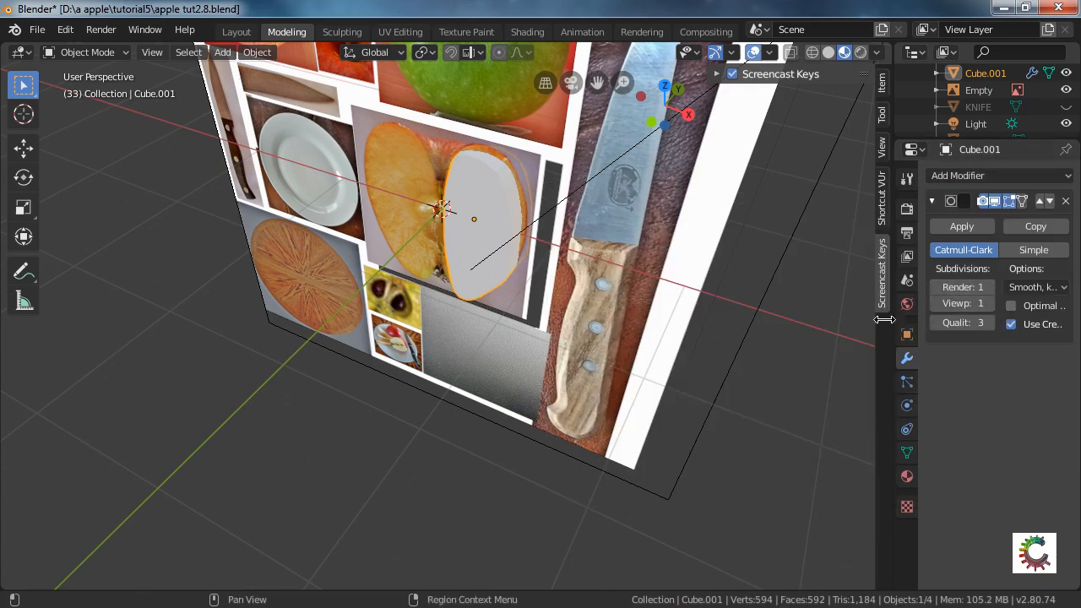
middle_click_drag(803, 335, 712, 330)
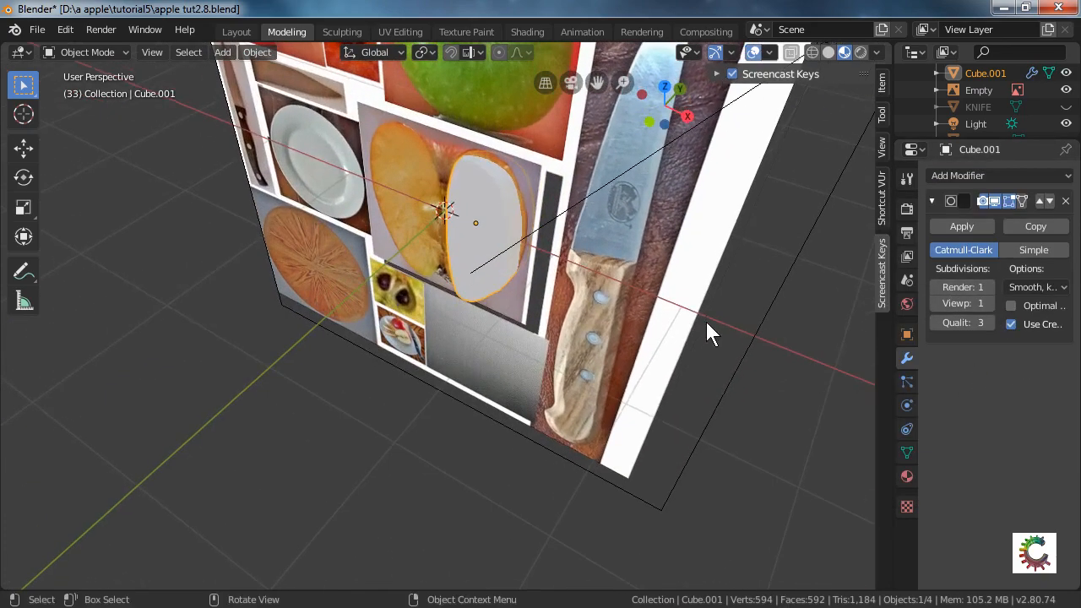
left_click(946, 225)
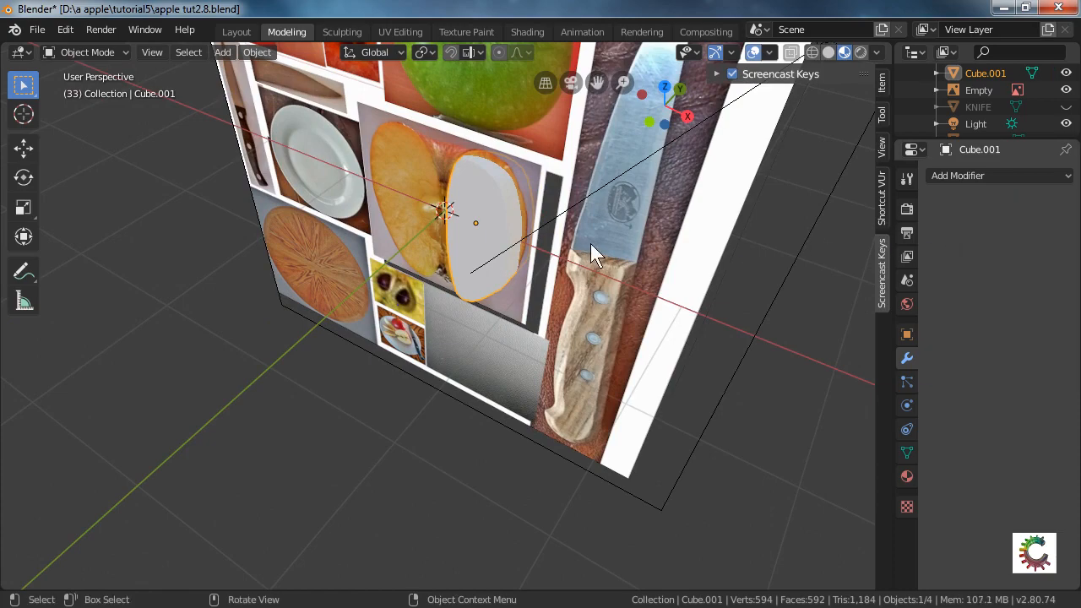
Examine the apple slice's subdivided mesh from several angles, comparing its wireframe in Edit Mode with its Object Mode shading.
key("Tab")
middle_click_drag(590, 244, 533, 147)
scroll(504, 239, "up", 4)
key("Tab")
scroll(597, 253, "down", 2)
key("Tab")
key("Tab")
key("Tab")
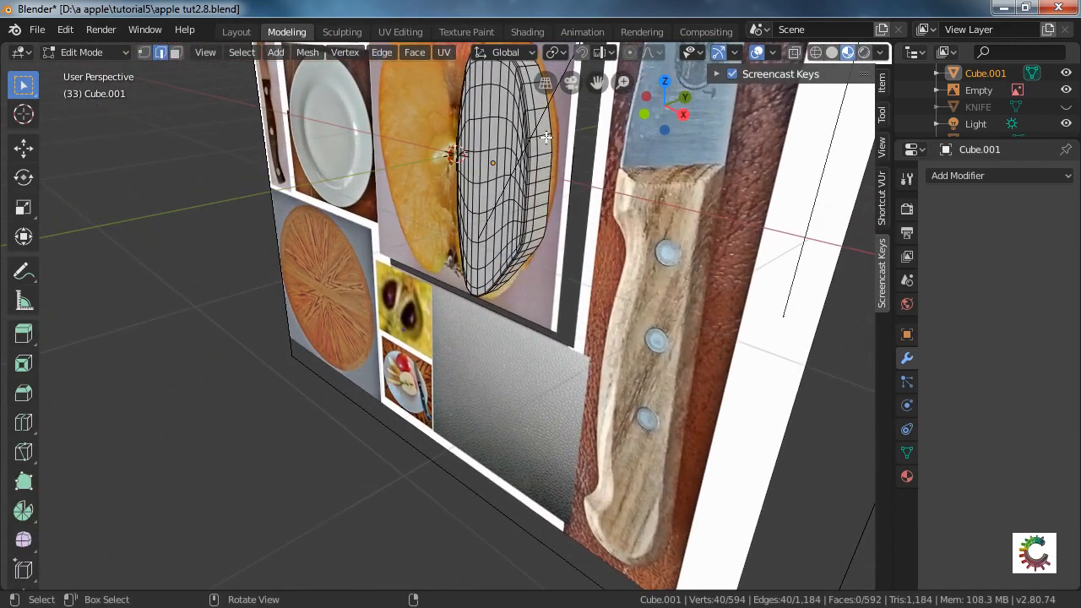
left_click(546, 137)
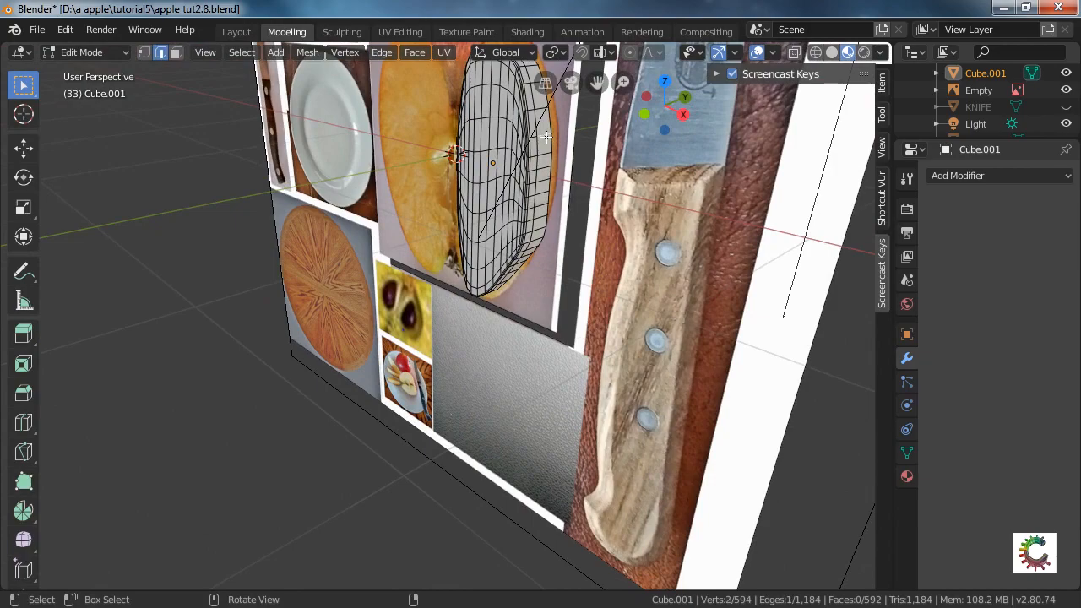
middle_click_drag(545, 137, 632, 96)
scroll(598, 186, "up", 4)
middle_click_drag(596, 185, 613, 271)
key("Tab")
Apply Shade Smooth to the apple slice in Object Mode.
key("KP_7")
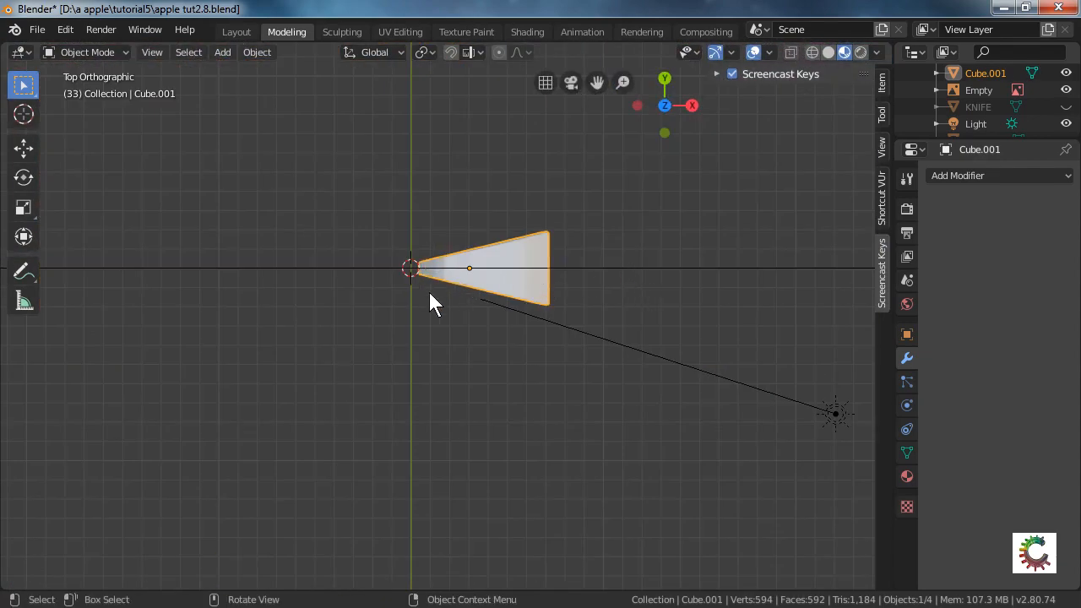
right_click(448, 273)
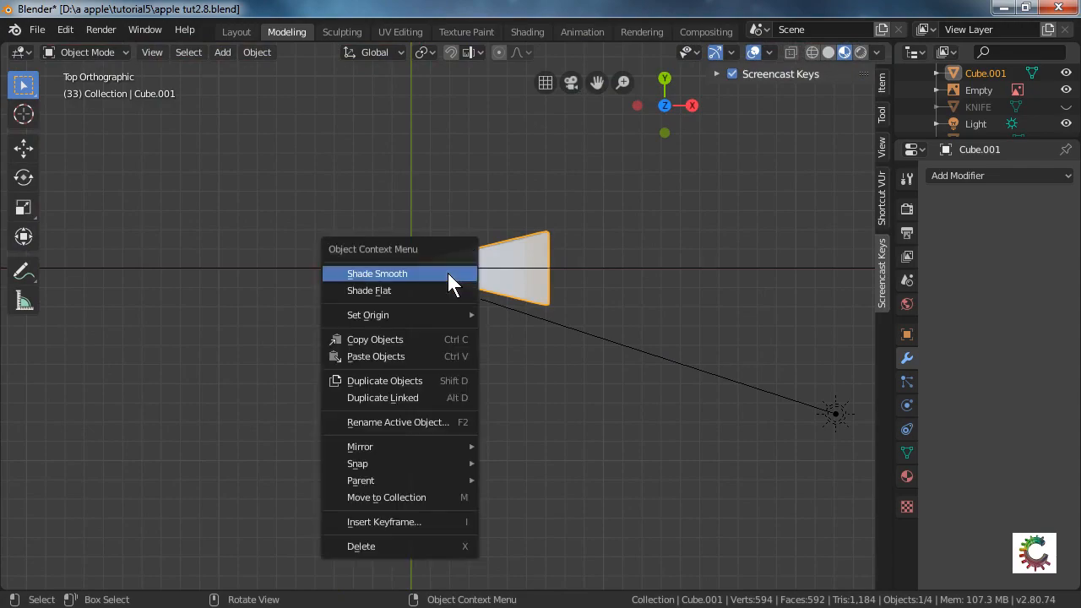
left_click(447, 273)
middle_click_drag(447, 272, 557, 257)
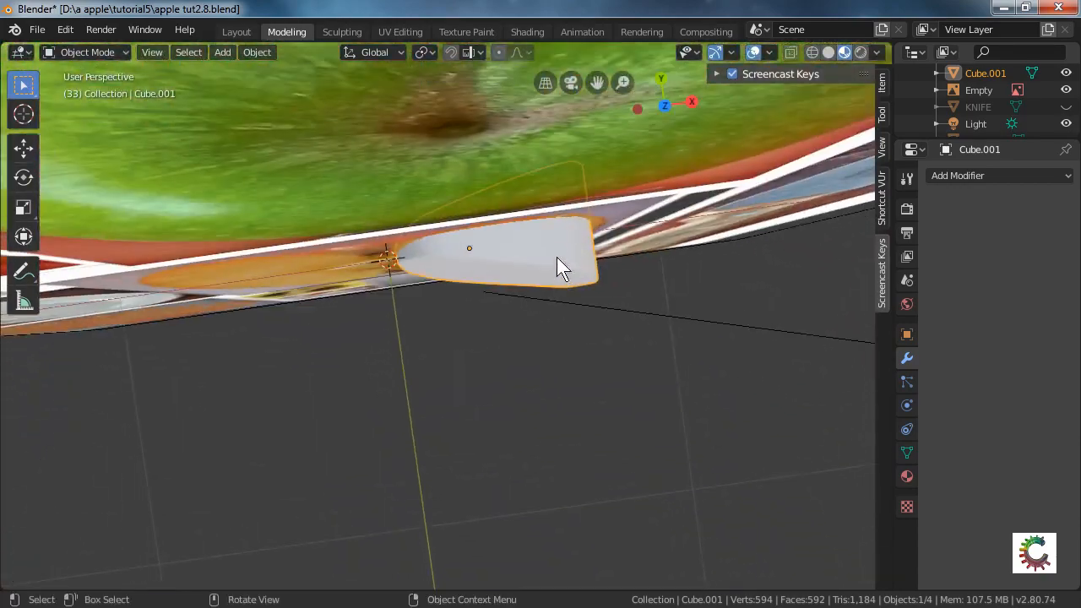
Select the slice's whole mesh and unwrap it from the top orthographic view with Project From View.
key("KP_7")
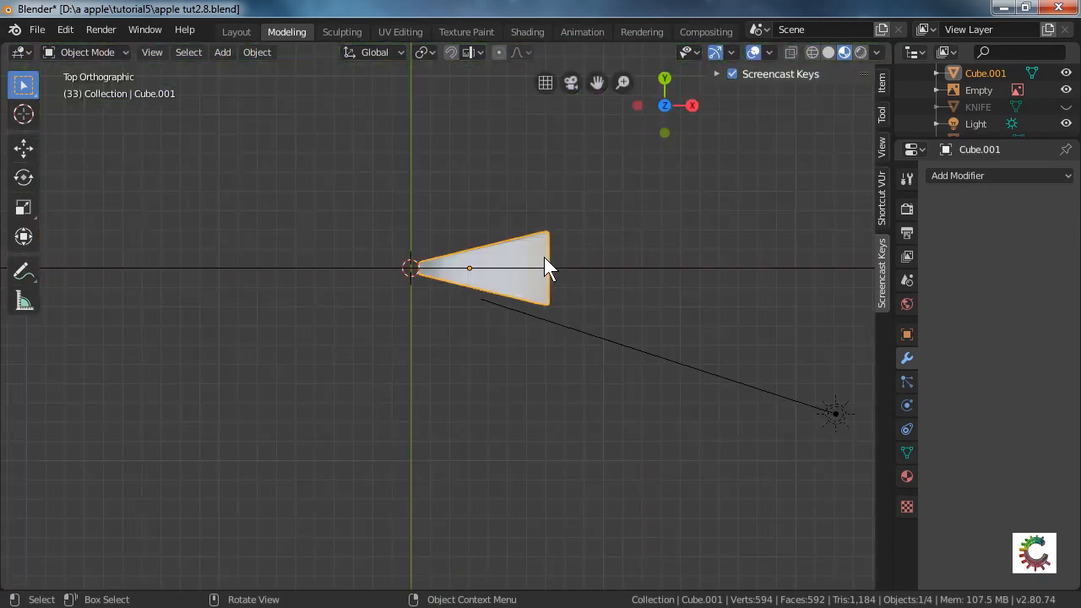
key("Tab")
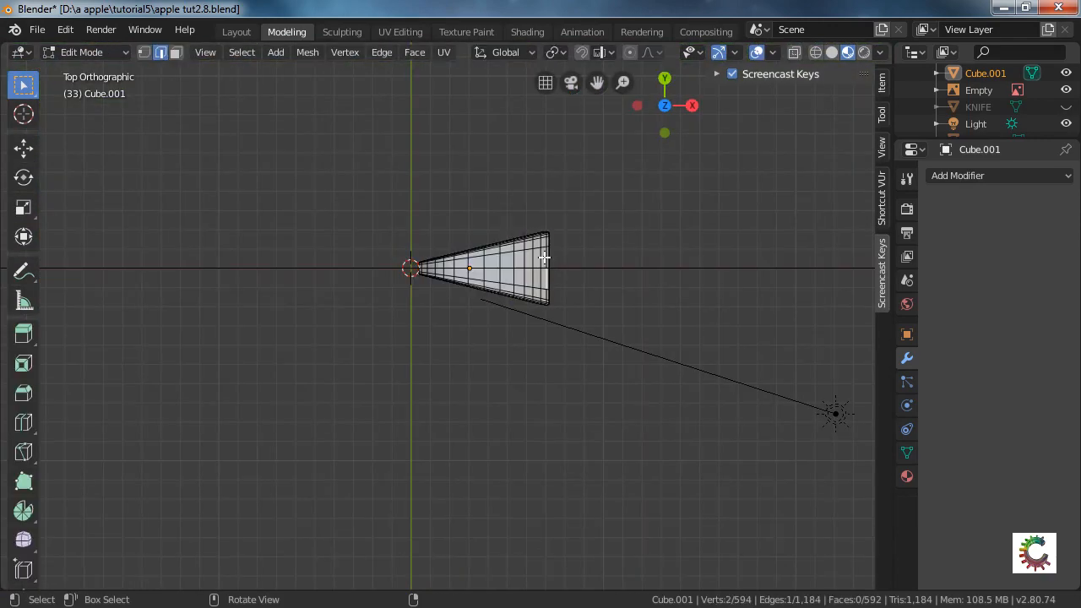
key("a")
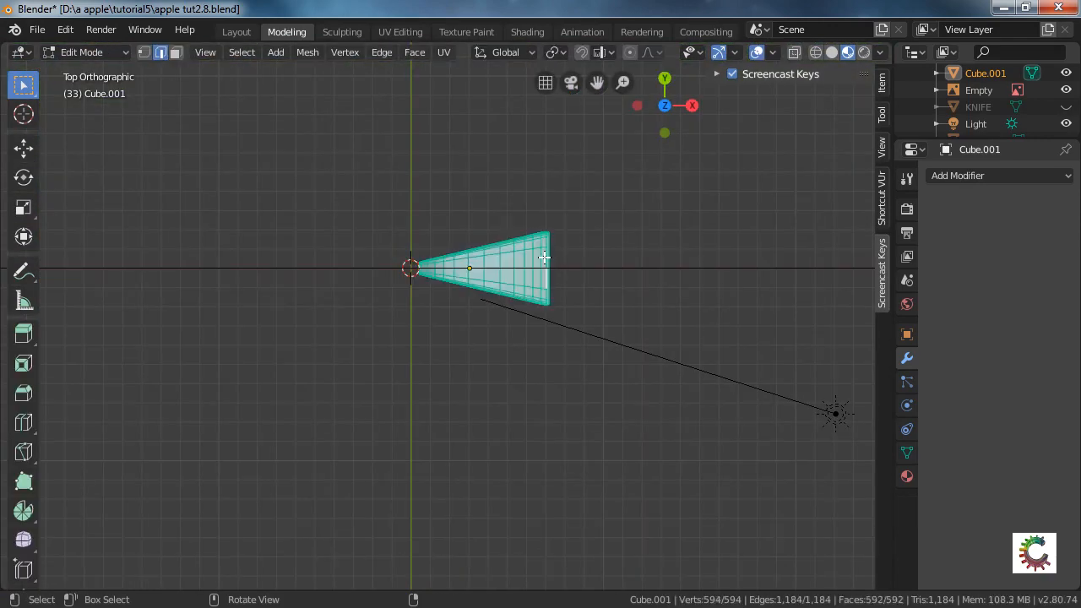
key("u")
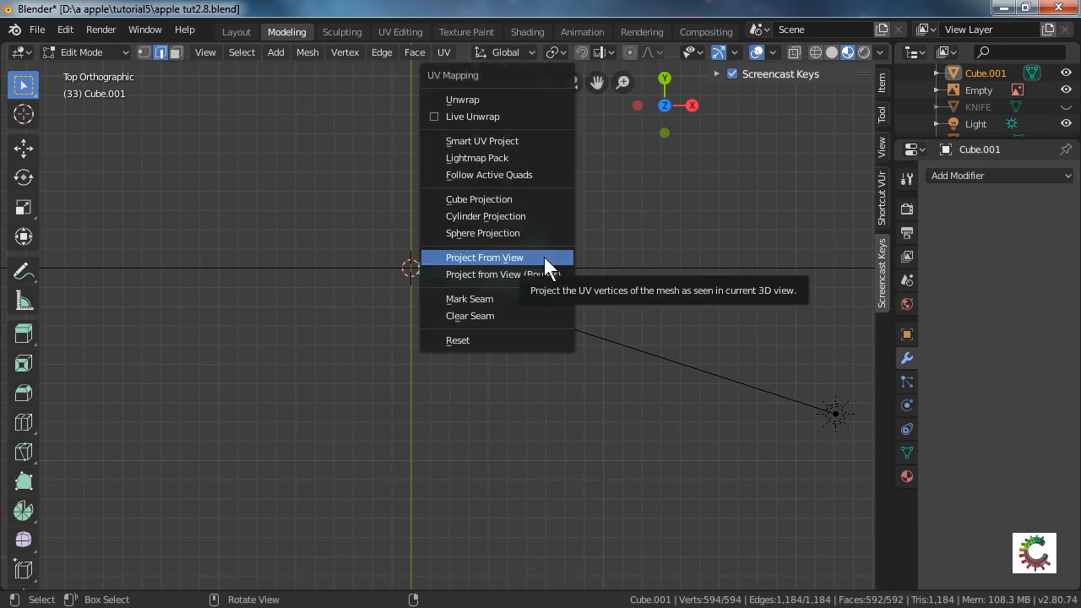
left_click(544, 257)
scroll(592, 326, "up", 4)
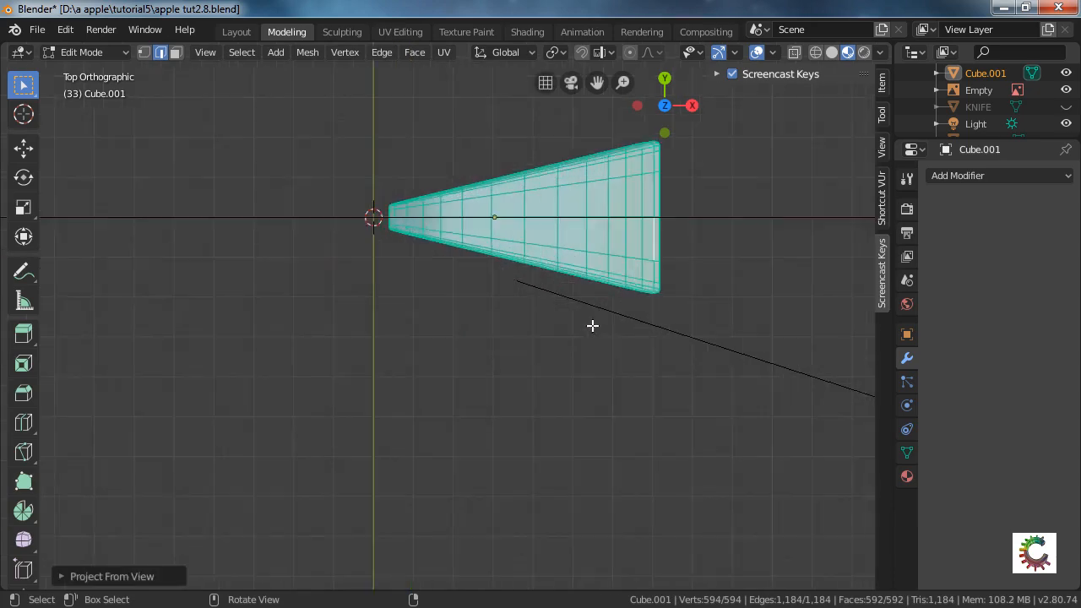
mouse_move(593, 326)
middle_mouse_down()
mouse_move(549, 234)
mouse_move(473, 265)
mouse_move(594, 311)
middle_mouse_up()
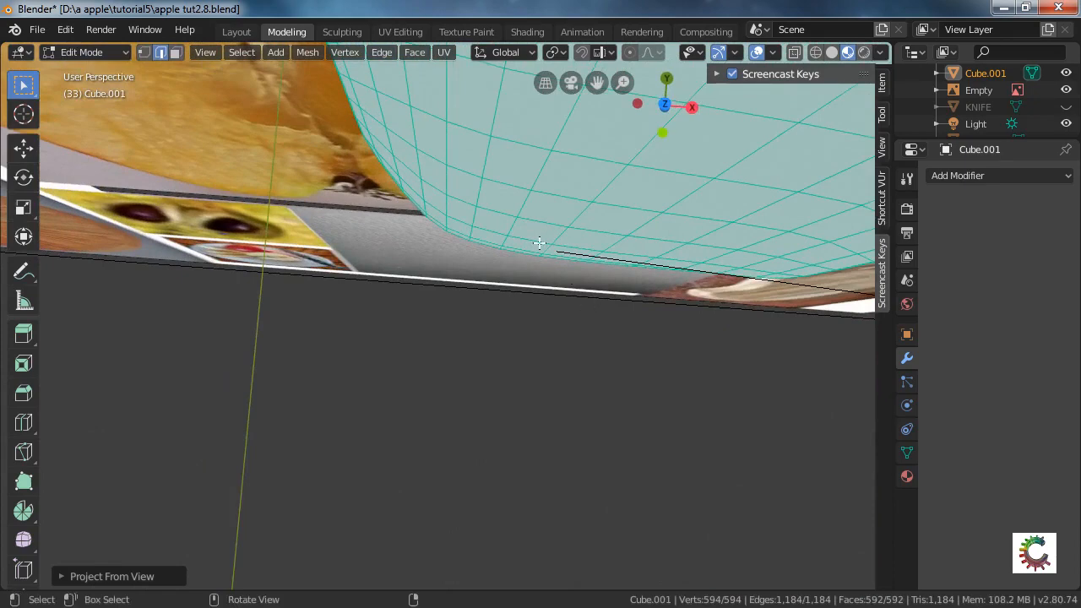
Open the UV Editing workspace and assign the existing material named Material to the apple slice.
left_click(396, 32)
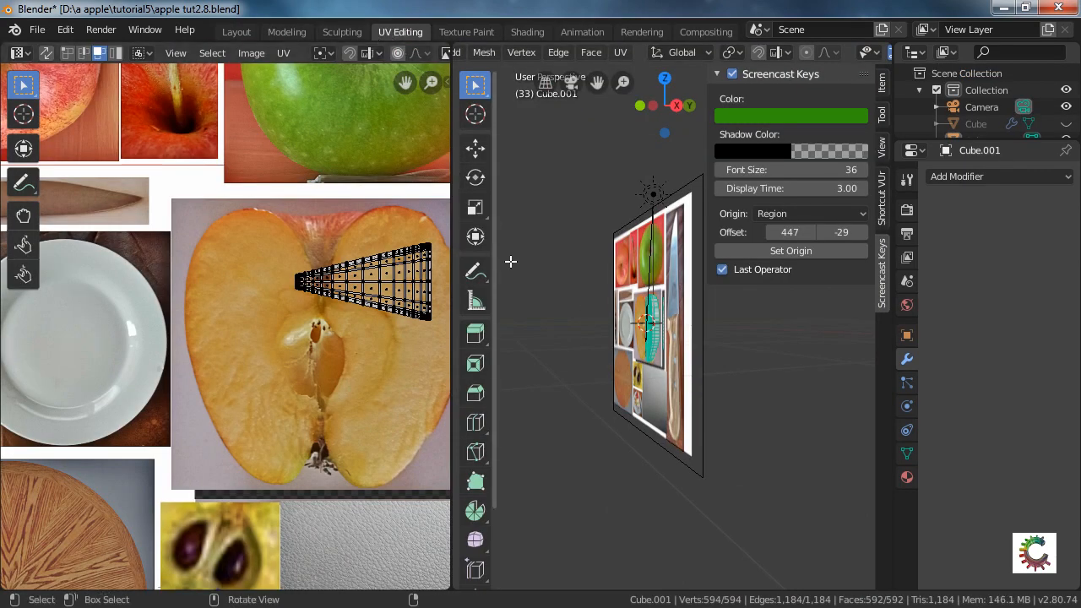
scroll(477, 264, "down", 1)
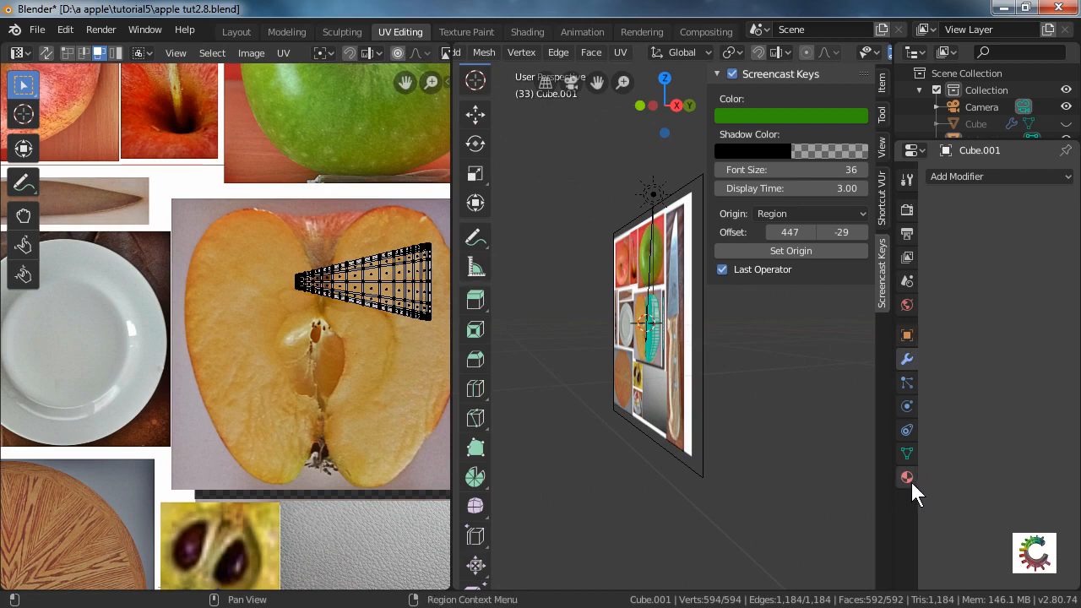
left_click(907, 478)
left_click(934, 252)
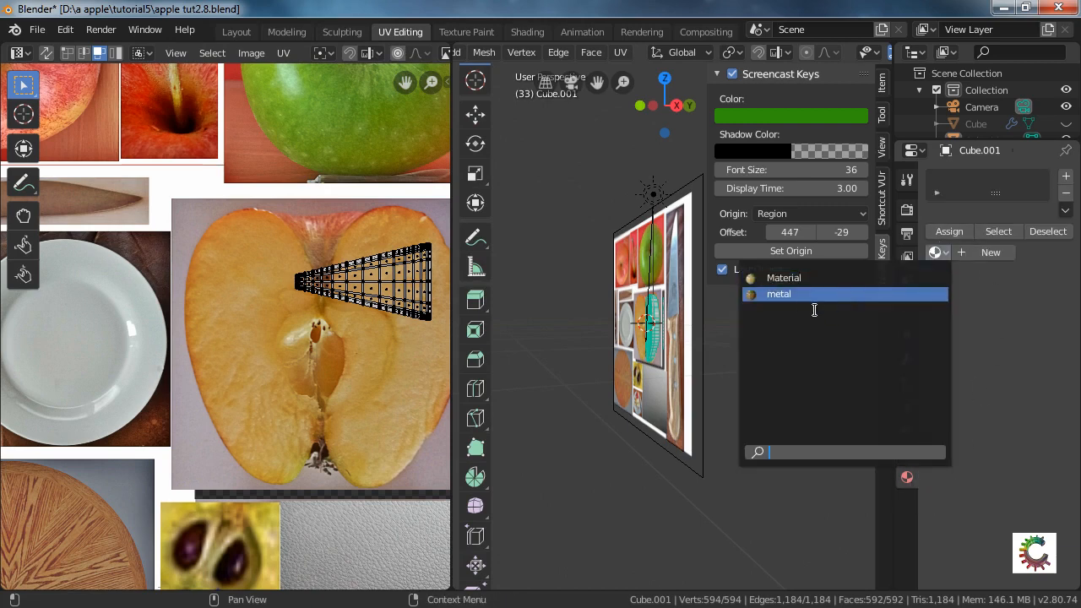
left_click(795, 279)
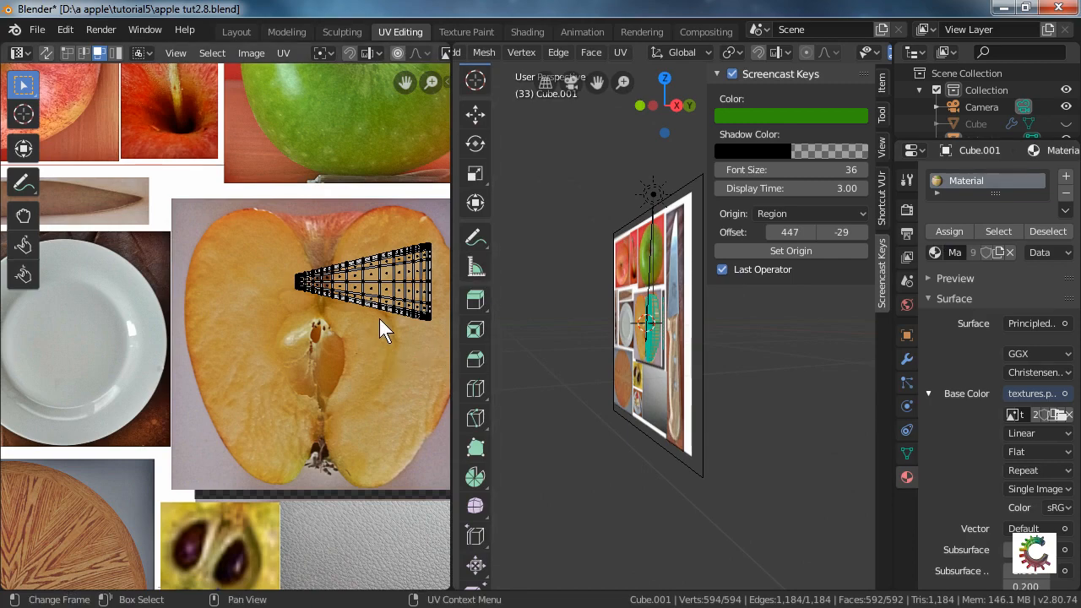
Select all of the slice's UVs and move them onto the red apple photo taken from above in the texture sheet.
key("a")
scroll(380, 319, "down", 1)
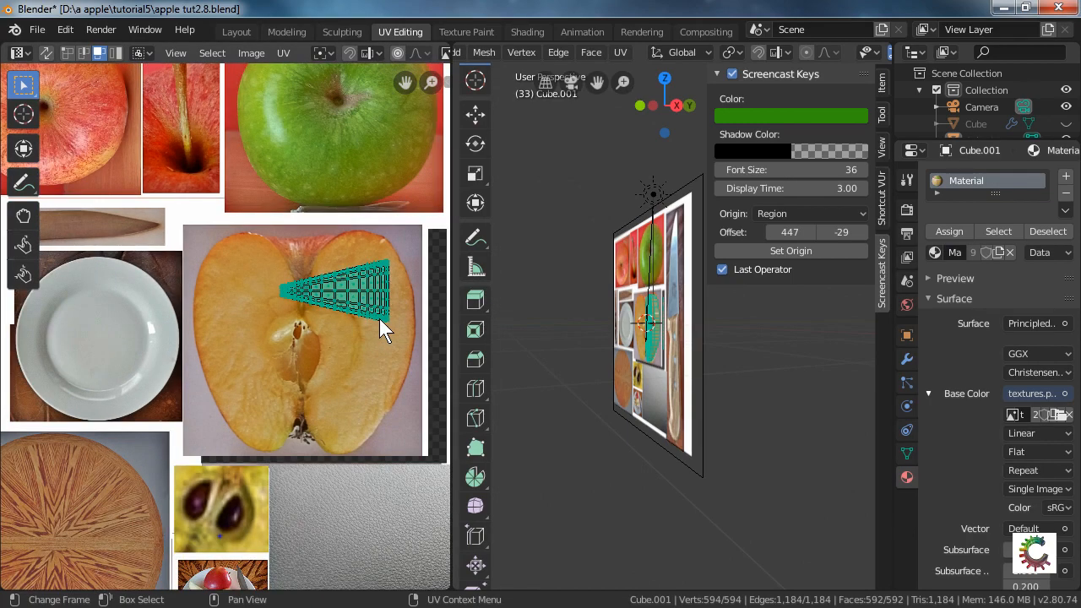
middle_click_drag(379, 319, 385, 294)
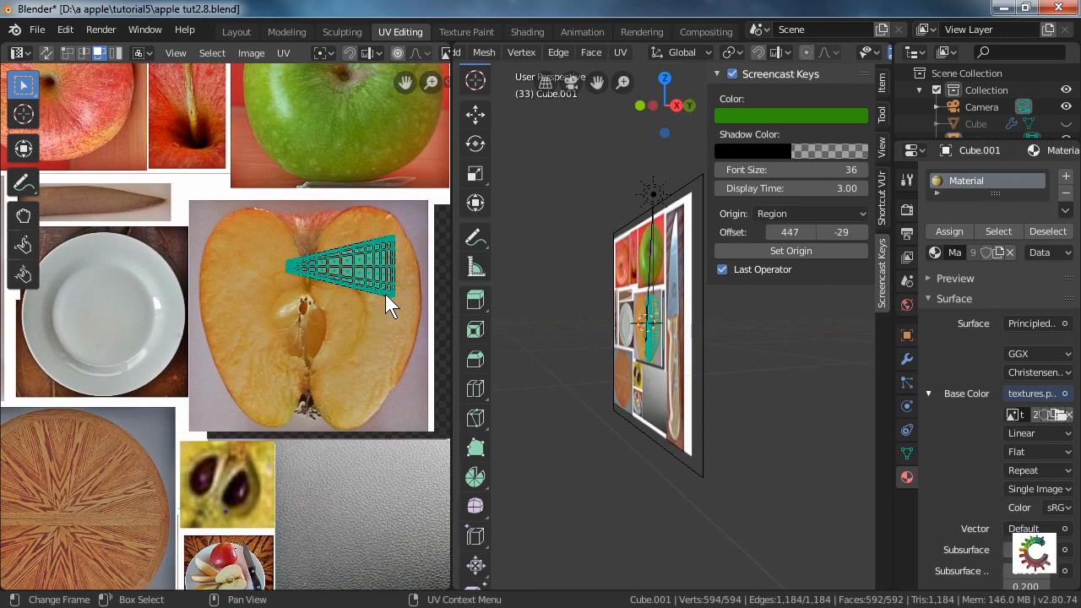
key("g")
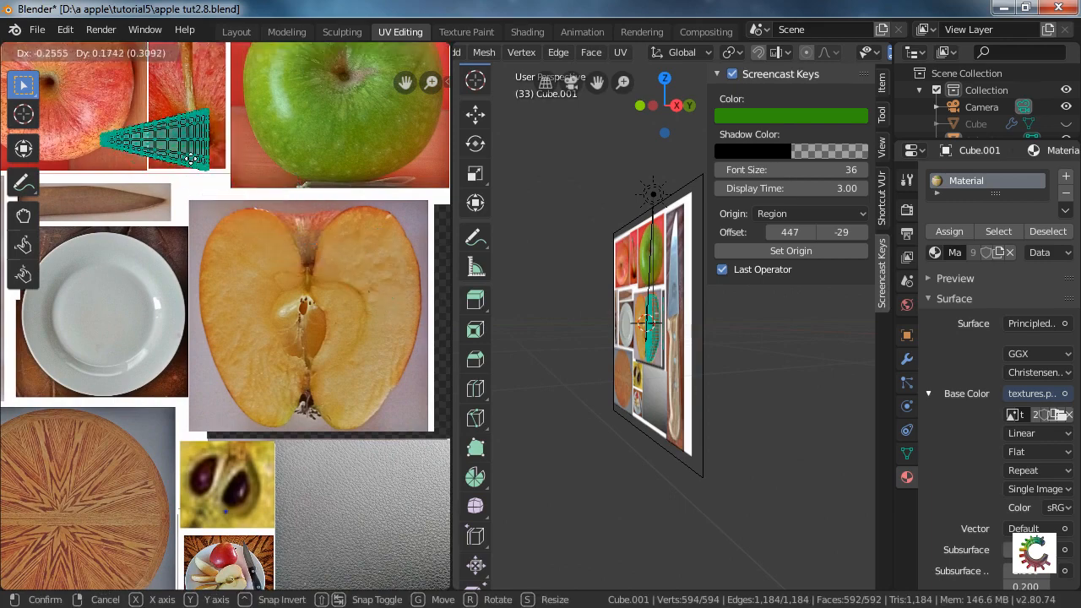
left_click(133, 110)
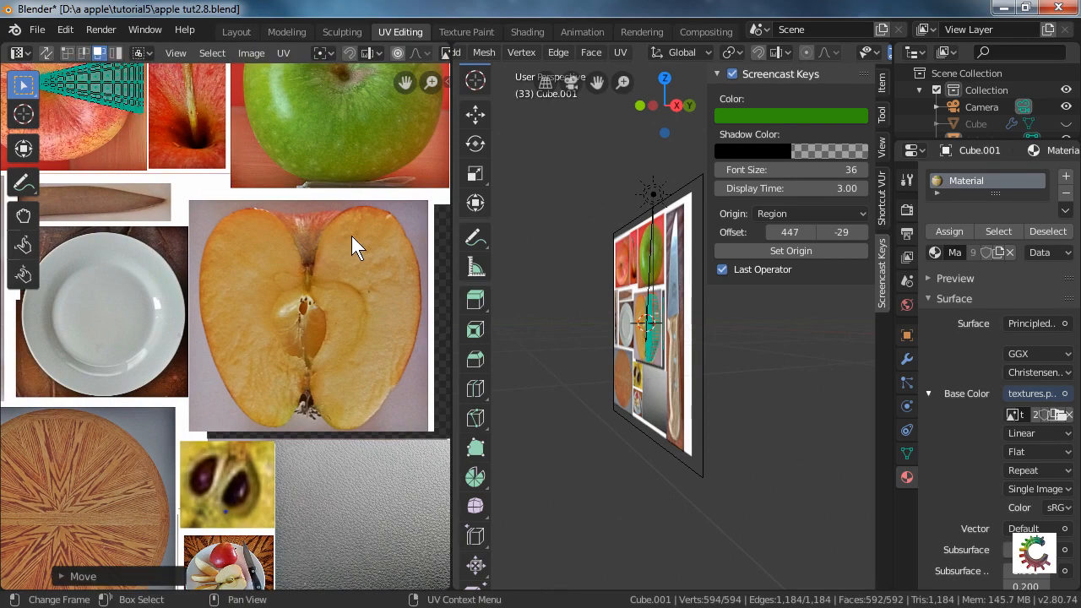
Scale the slice's UVs uniformly to about 0.75 so the wedge fits between the red apple's stem hollow and its rim.
scroll(351, 236, "down", 1)
middle_click_drag(351, 241, 446, 302)
scroll(221, 292, "up", 4)
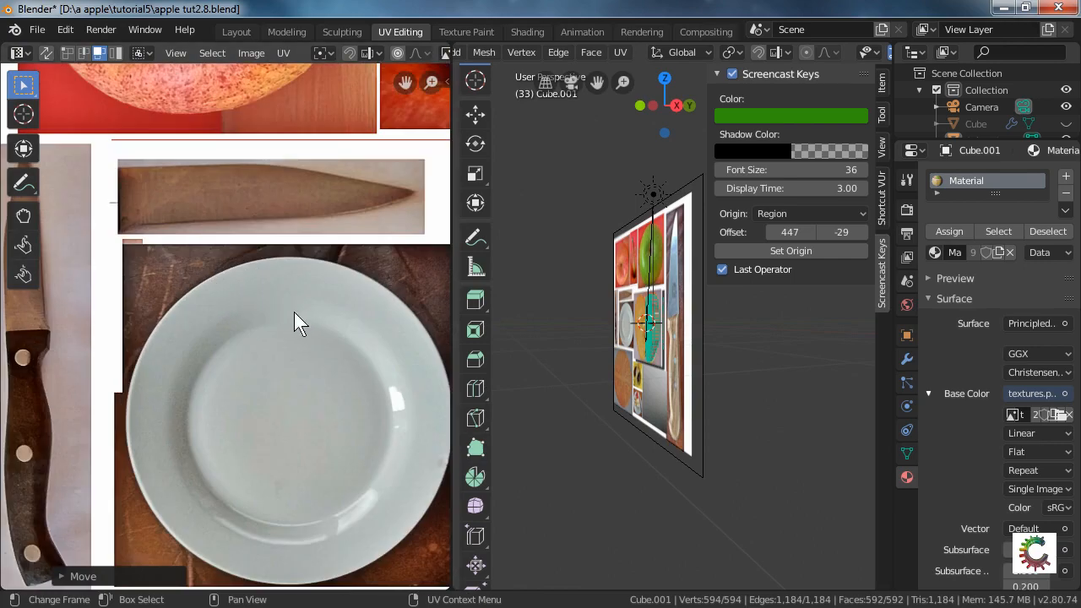
key("KP_Decimal")
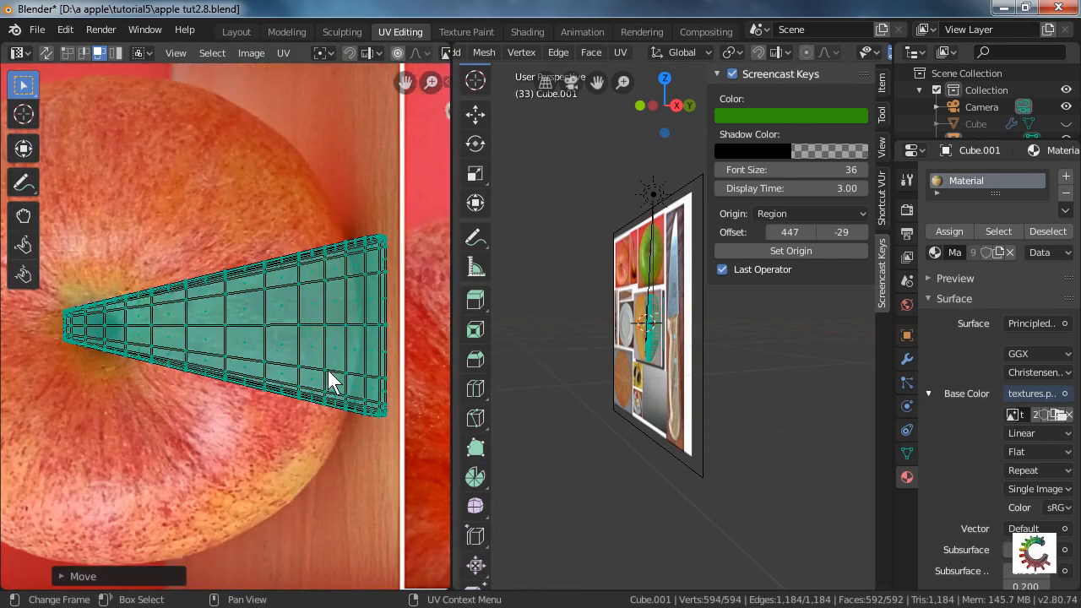
key("s")
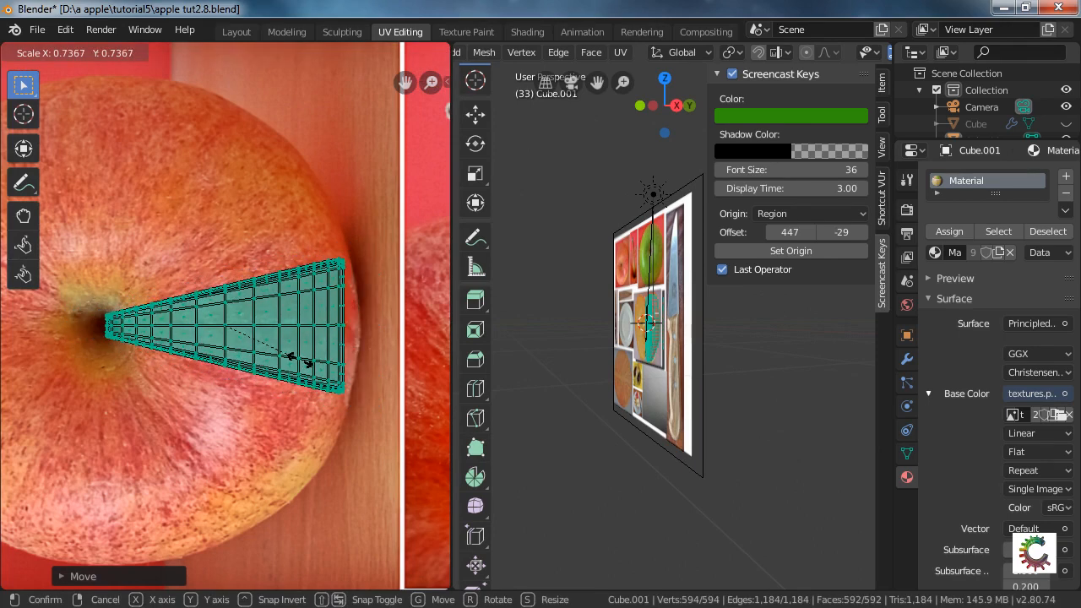
left_click(302, 359)
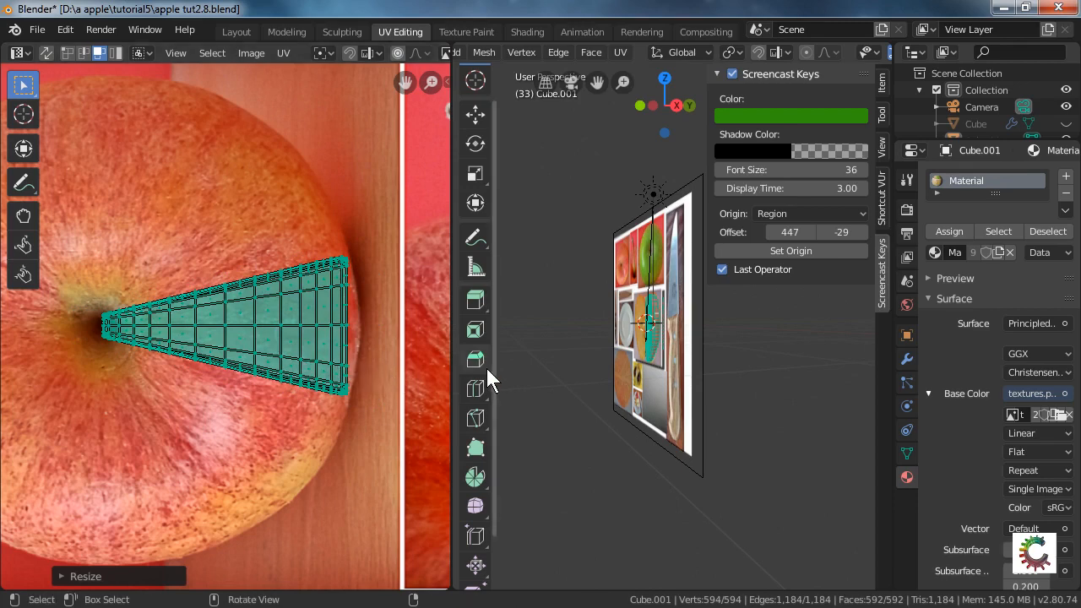
Return to the Modeling workspace with the slice in Edit Mode and switch to face selection.
key("Tab")
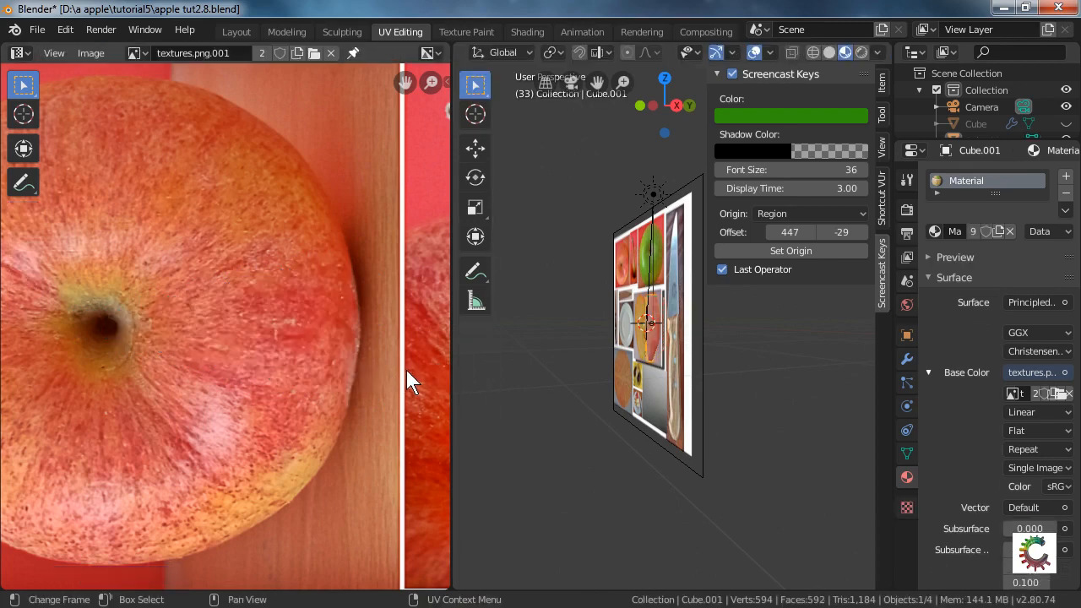
key("Tab")
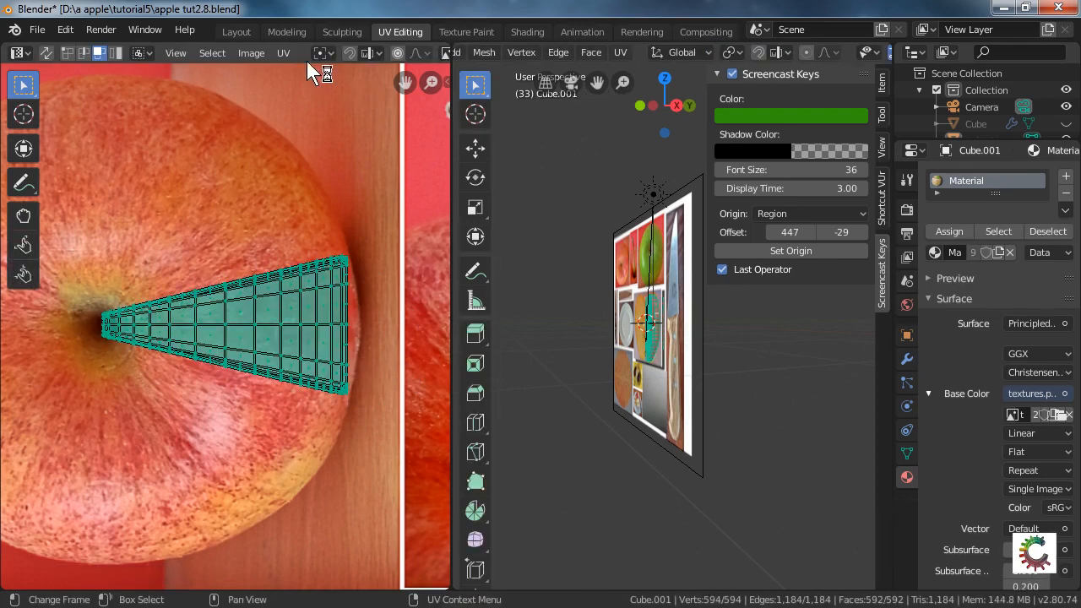
left_click(292, 31)
middle_click_drag(362, 212, 486, 218)
left_click(532, 167)
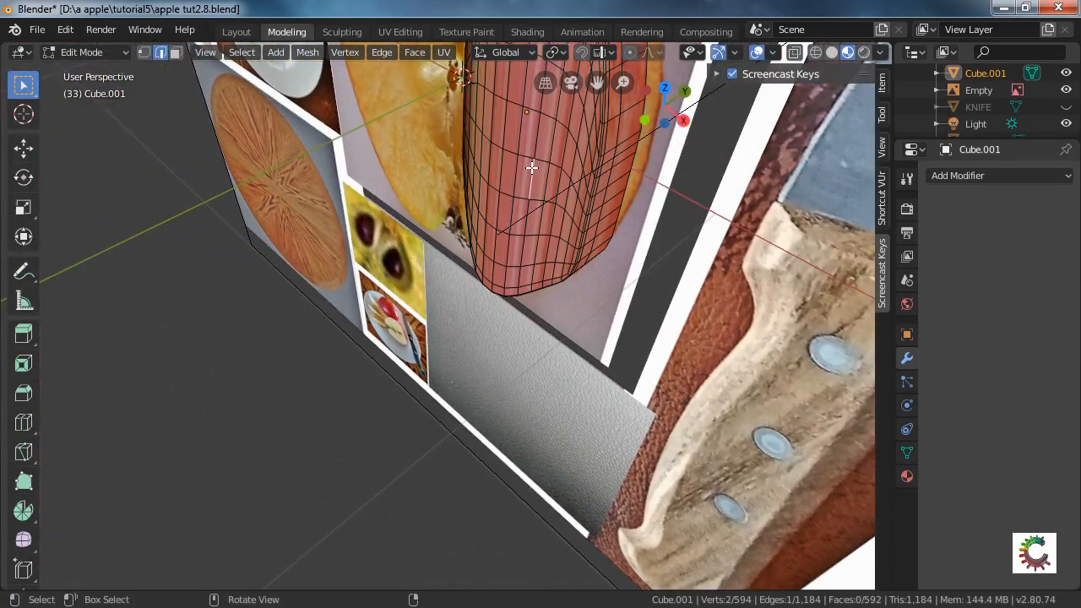
left_click(175, 51)
Box-select a block of faces in the middle of the slice's first flat cut side.
middle_click_drag(452, 222, 525, 182)
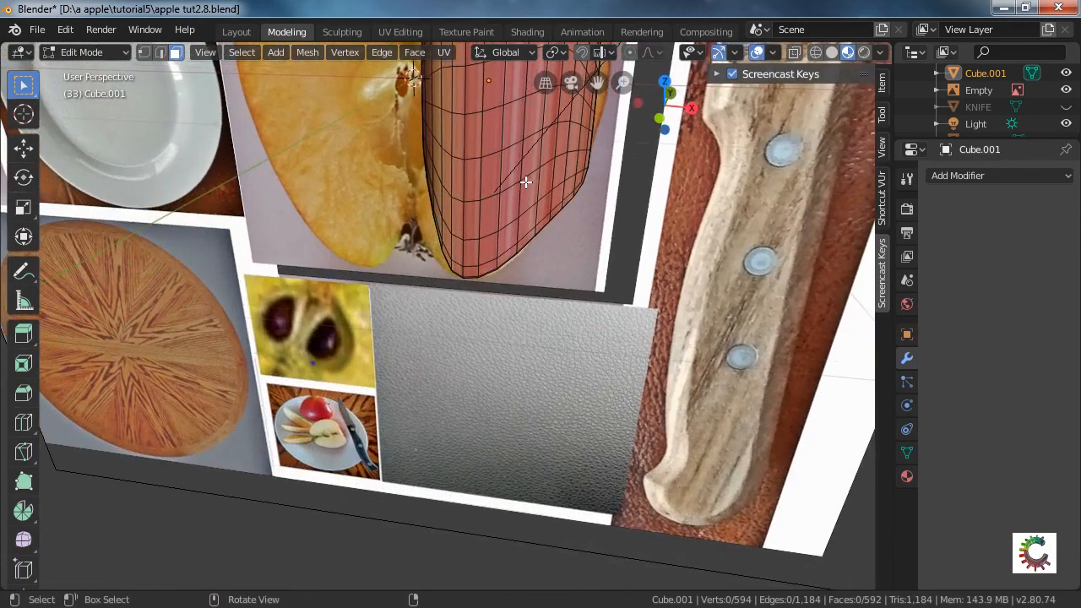
scroll(505, 128, "down", 5)
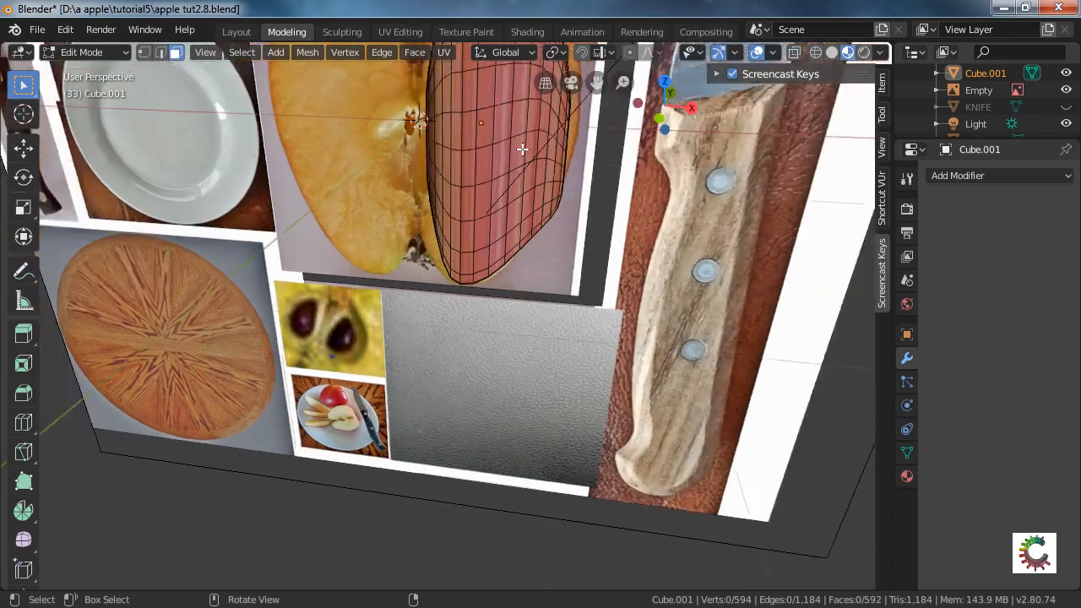
key("b")
left_click_drag(467, 145, 503, 215)
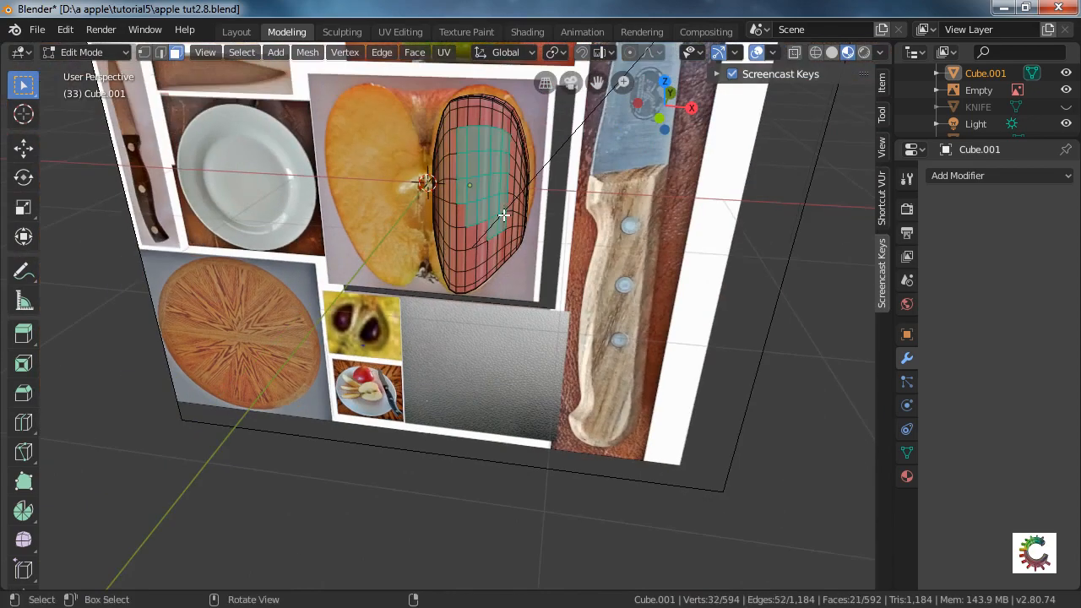
Add the middle and upper blocks of faces on the slice's opposite flat cut side to the face selection.
scroll(443, 226, "up", 4)
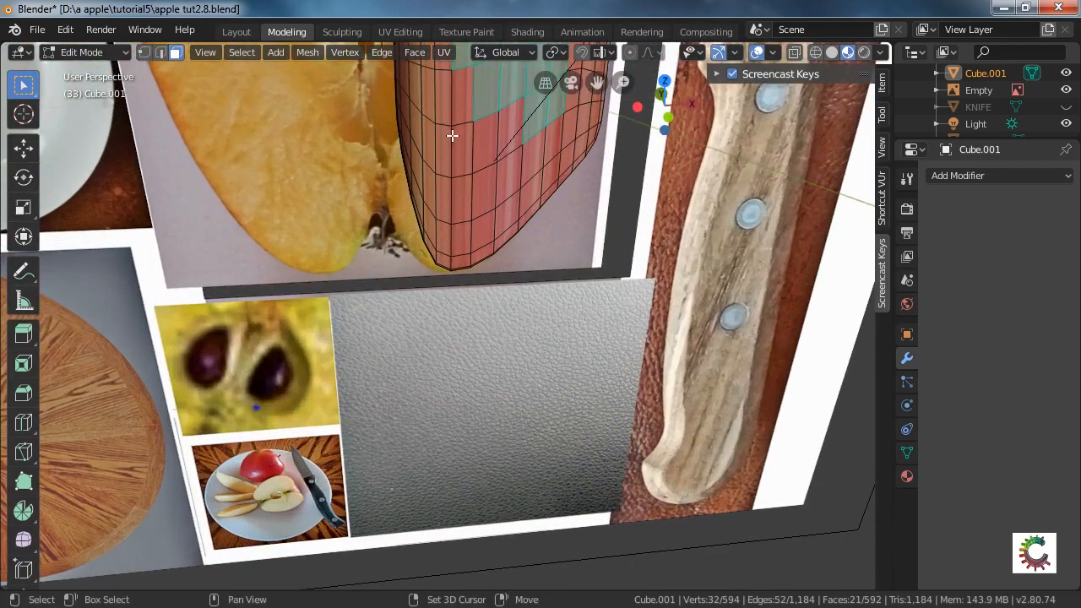
left_click_drag(451, 138, 410, 161, "shift")
scroll(478, 147, "down", 3)
key("b")
middle_click_drag(411, 161, 359, 148)
key("b")
left_click_drag(343, 101, 441, 245)
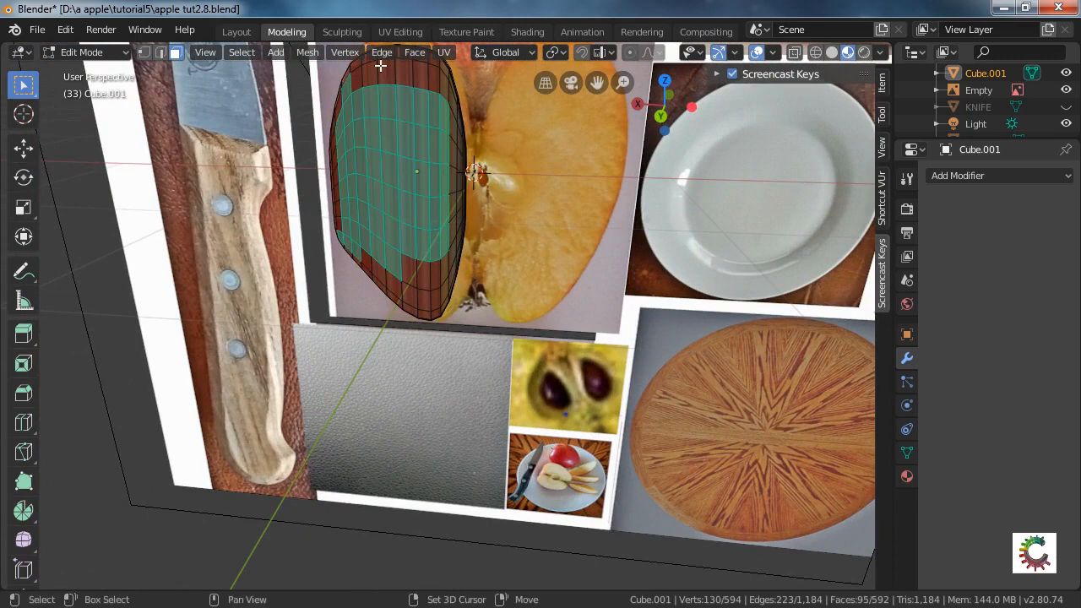
key("b")
left_click_drag(382, 58, 440, 135)
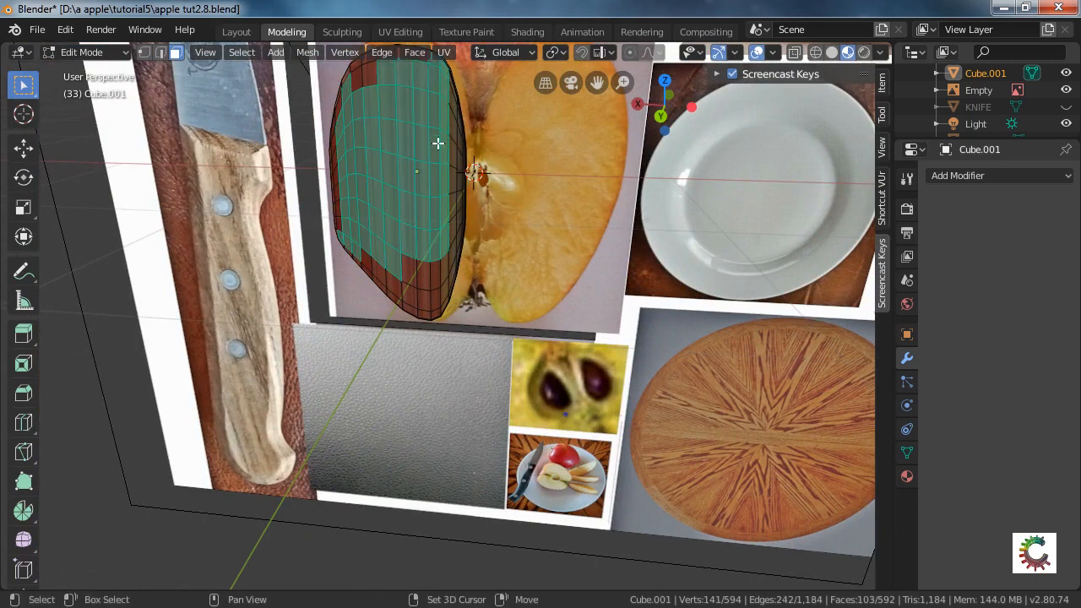
Add three faces near the core-side lower end and the upper row of faces on this cut side.
left_click(412, 274, "shift")
left_click(427, 277, "shift")
left_click(436, 274, "shift")
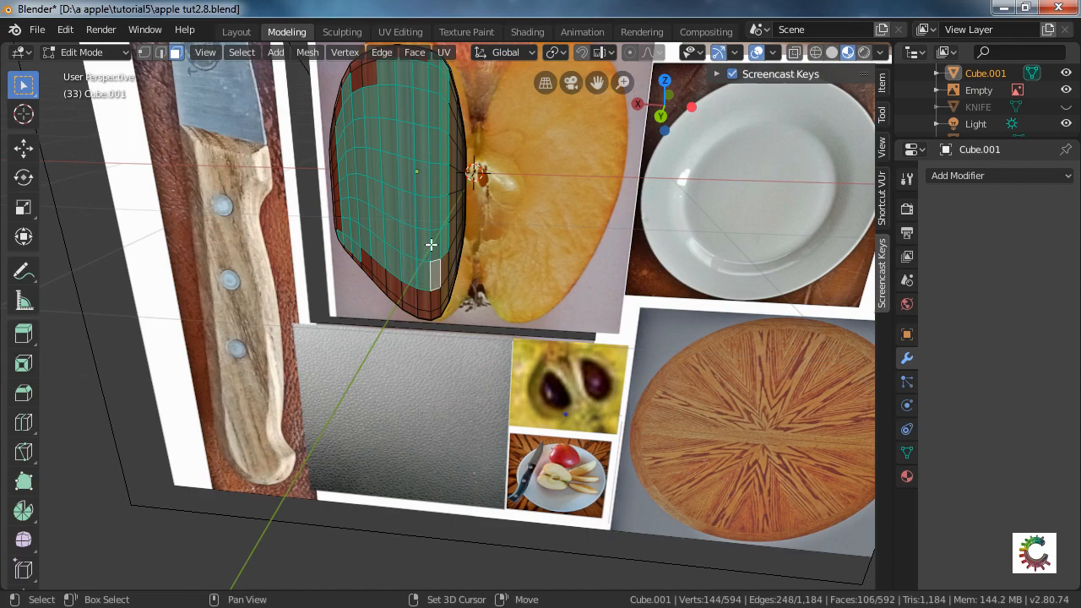
middle_click_drag(406, 141, 454, 282, "shift")
scroll(391, 207, "up", 2)
left_click_drag(412, 220, 511, 246, "shift")
Add the upper outer corner faces and the column of faces along the cut side's outer edge.
left_click(393, 270, "shift")
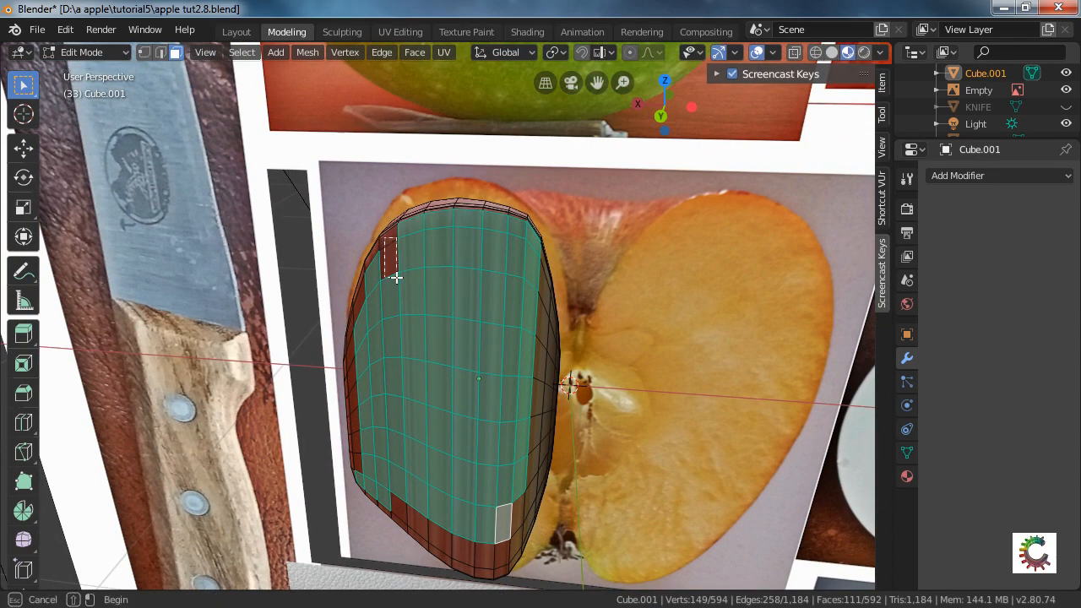
left_click(370, 285, "shift")
left_click(372, 254, "shift")
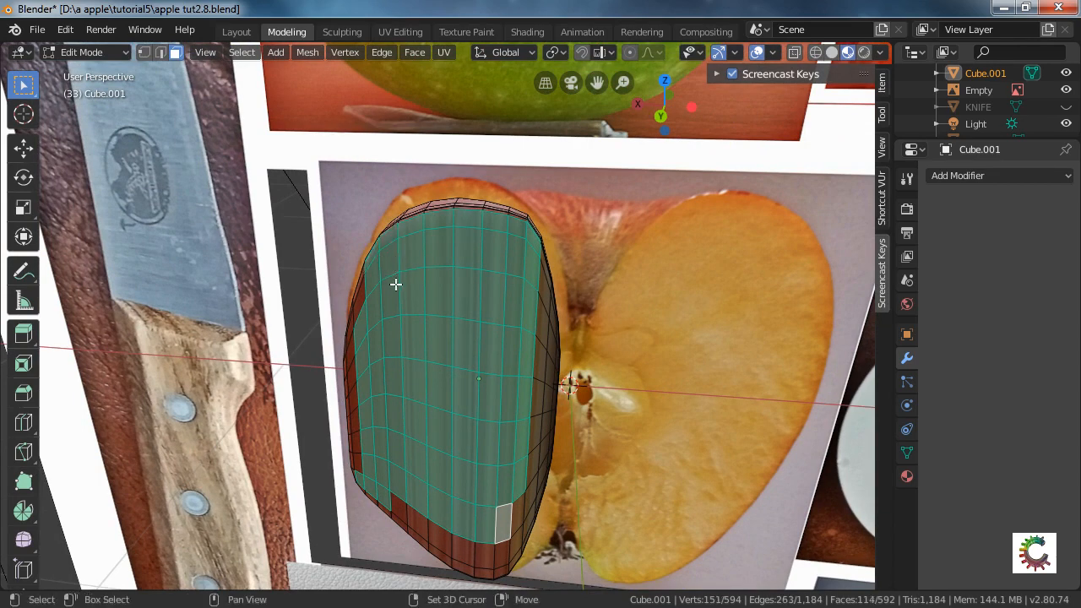
left_click(359, 300, "shift")
left_click_drag(350, 332, 385, 427)
left_click(356, 417, "shift")
left_click(355, 441, "shift")
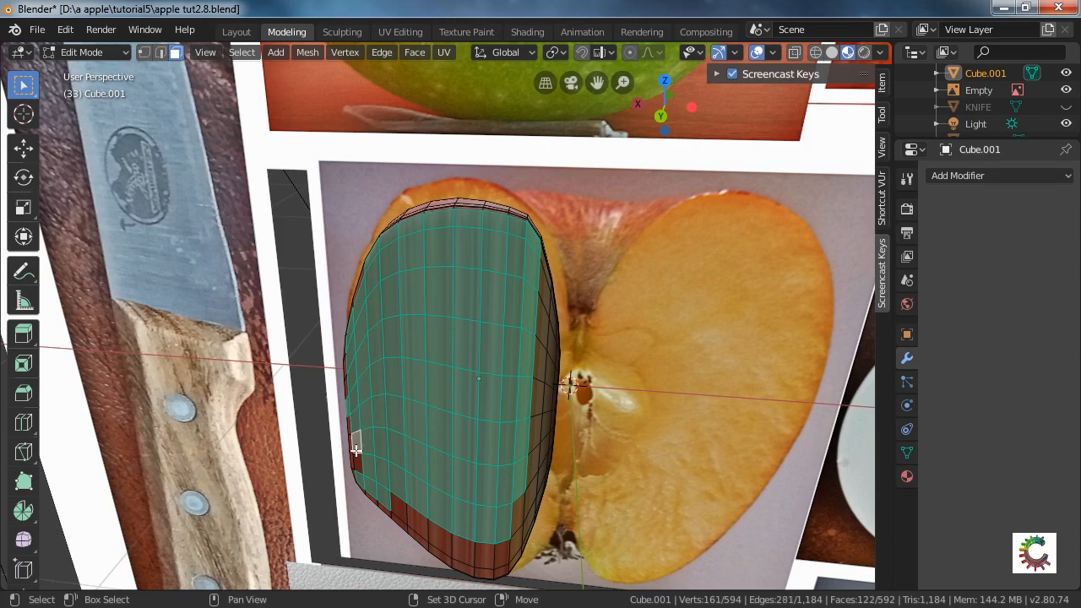
left_click(356, 459, "shift")
Add the three narrow leftover faces along the upper outer rim of the cut side.
scroll(487, 354, "up", 8)
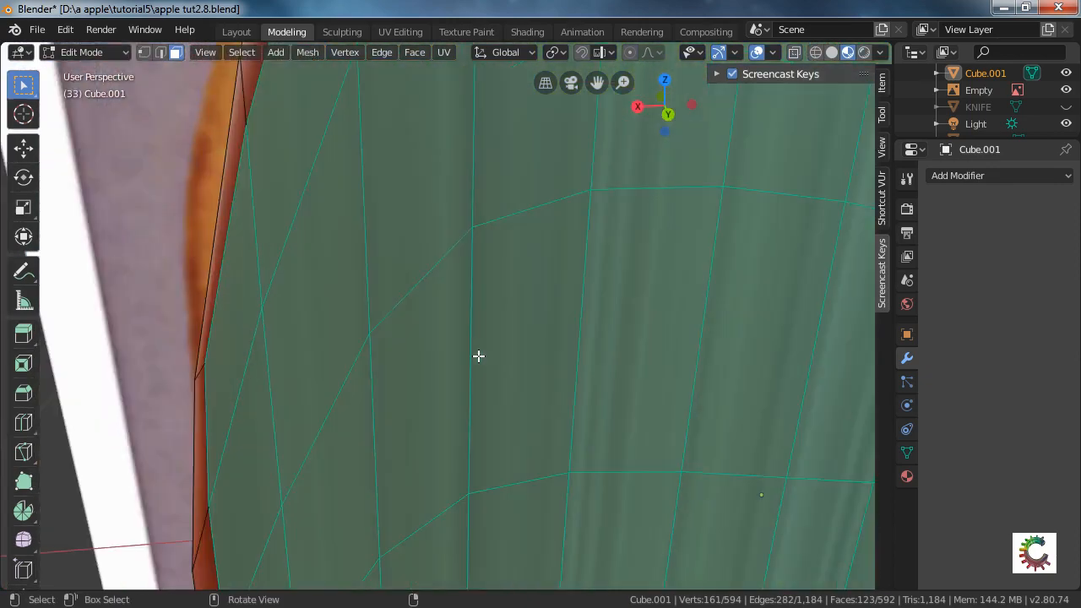
middle_click_drag(478, 355, 482, 272, "shift")
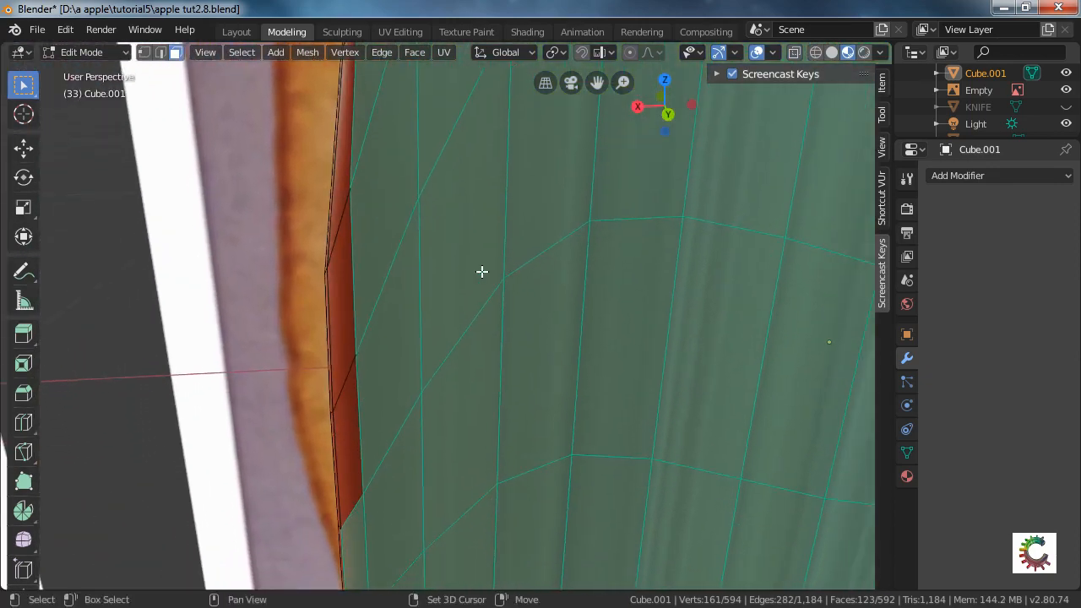
left_click(350, 408, "shift")
left_click(346, 340, "shift")
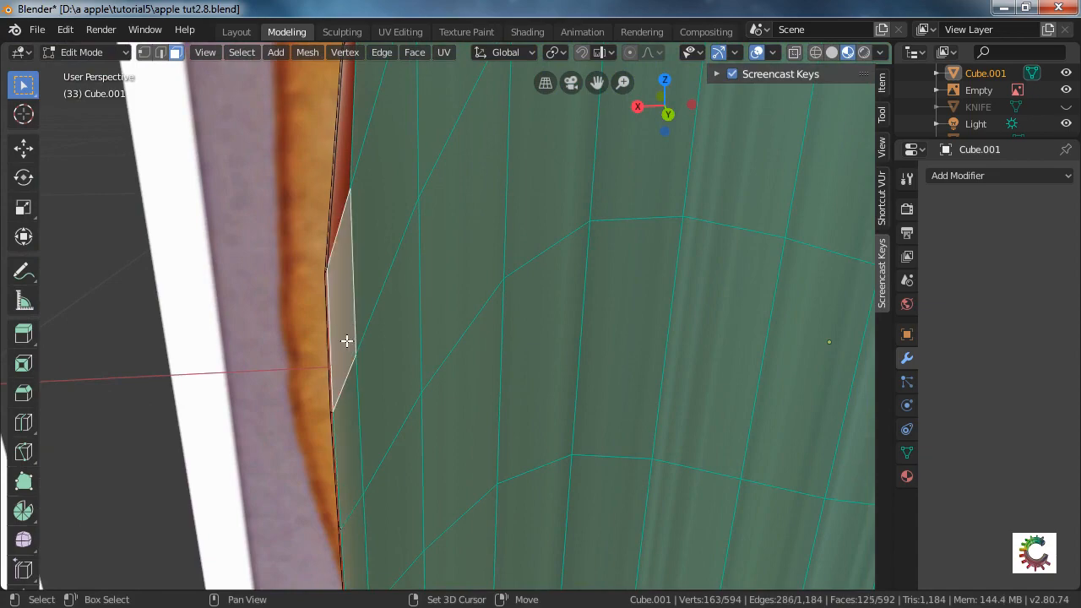
left_click(348, 189, "shift")
scroll(379, 203, "down", 8)
Extend the selection with the core-side column, the bottom rows and the lower outer corner faces of the cut side.
middle_click_drag(532, 297, 486, 275)
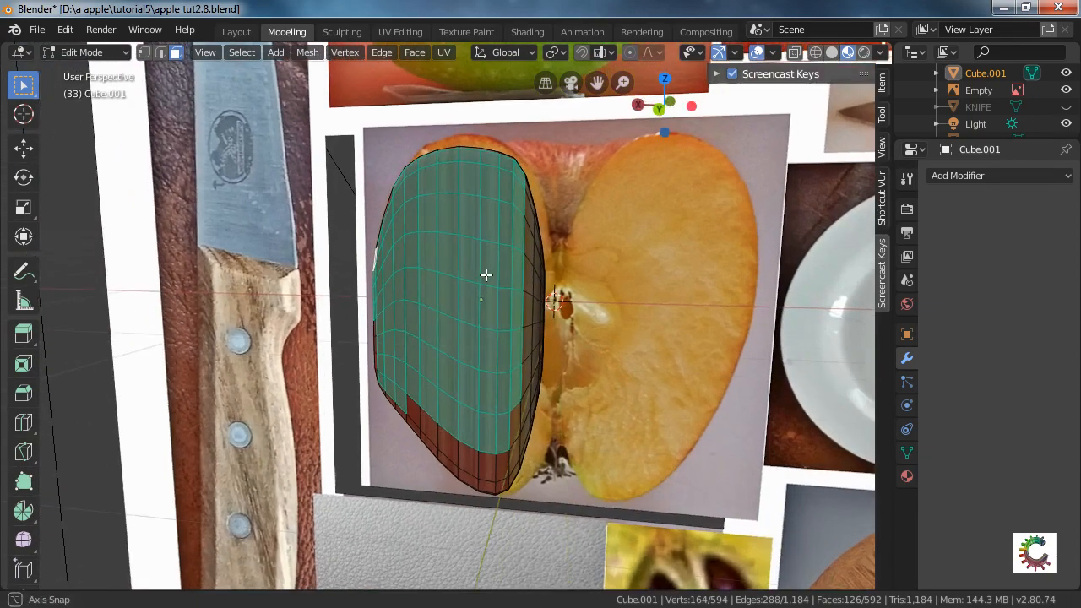
scroll(559, 242, "up", 3)
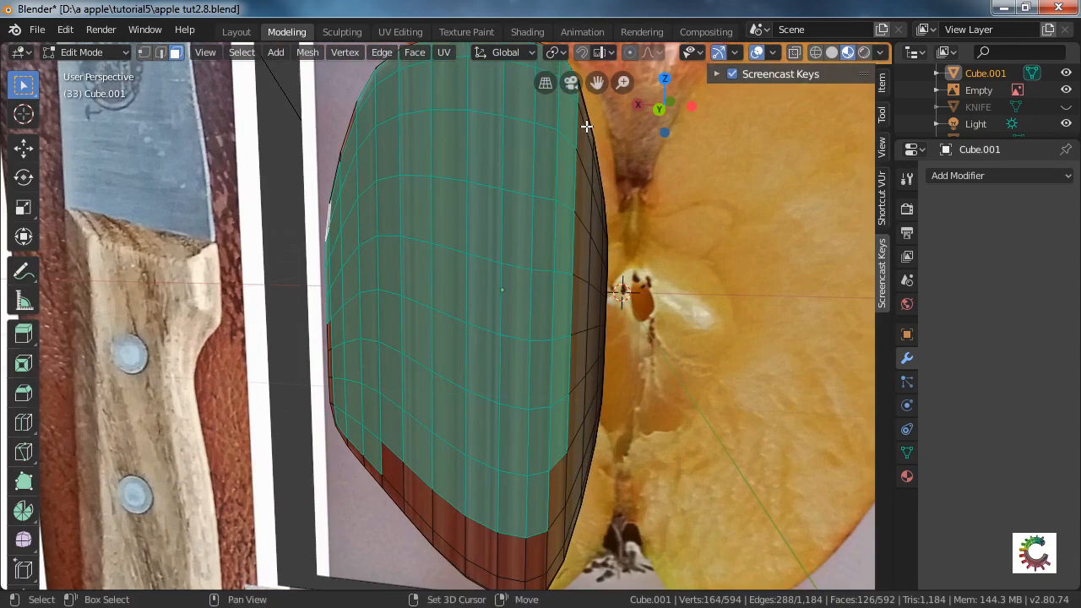
left_click_drag(541, 139, 581, 331, "shift")
left_click_drag(538, 403, 580, 502, "shift")
left_click_drag(416, 461, 560, 571, "shift")
left_click_drag(381, 446, 414, 476, "shift")
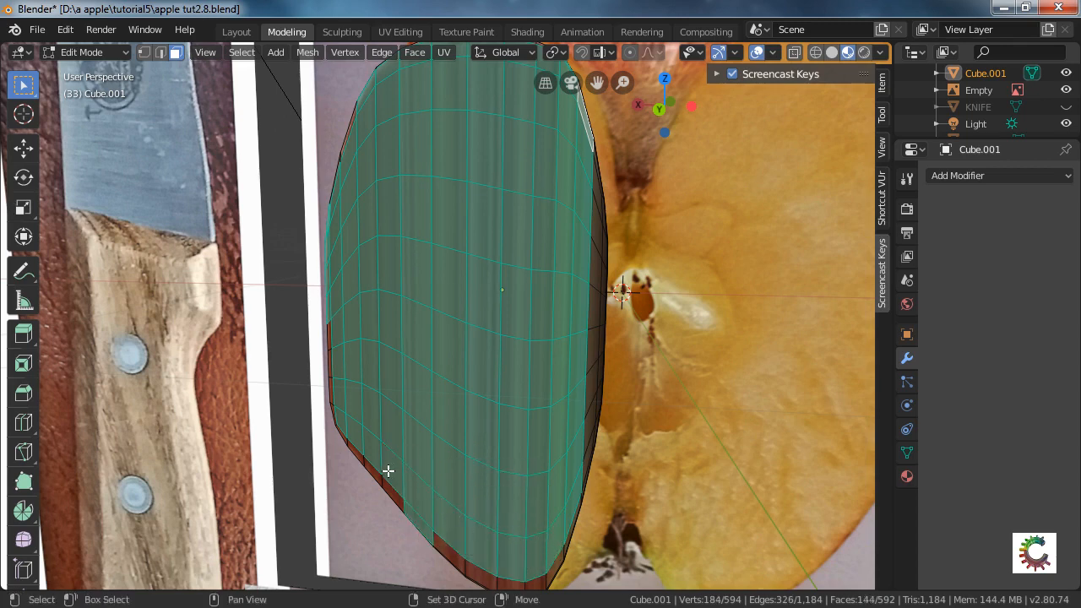
left_click(355, 451, "shift")
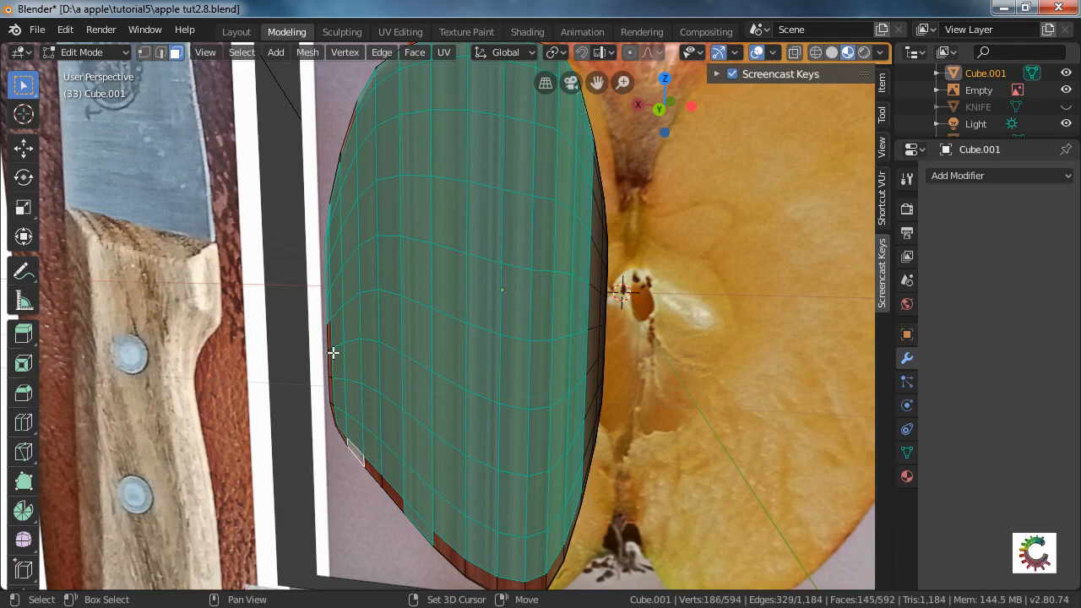
Add the remaining narrow rim faces down the cut side's outer edge to its lower outer curve.
scroll(344, 334, "up", 4)
middle_click_drag(350, 336, 516, 326, "shift")
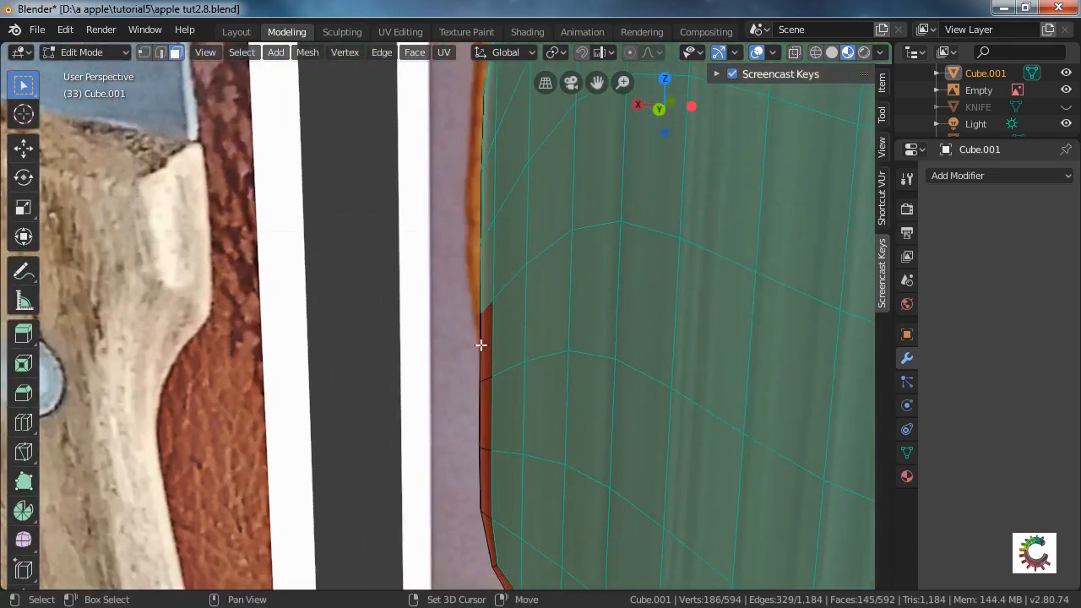
left_click(482, 346, "shift")
left_click(487, 408, "shift")
left_click(484, 503, "shift")
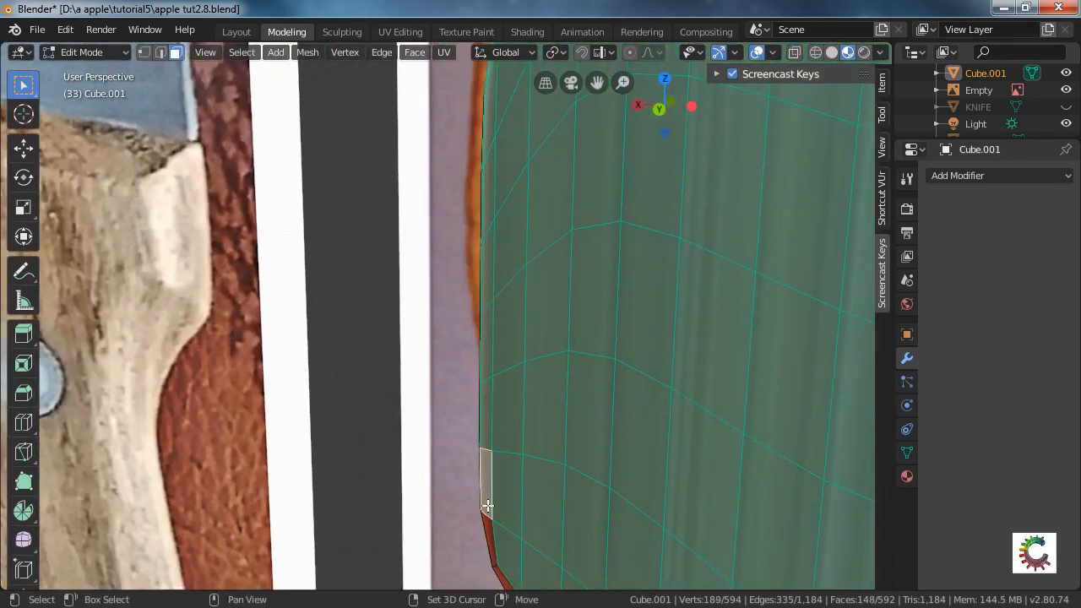
left_click(490, 532, "shift")
middle_click_drag(548, 512, 533, 323, "shift")
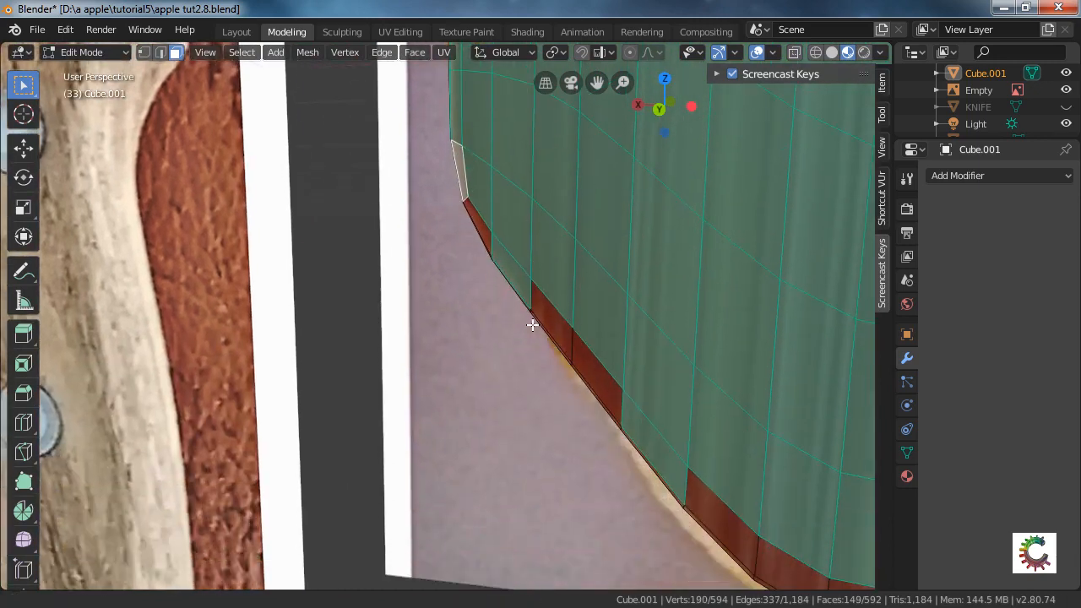
left_click(480, 234, "shift")
Add the unselected faces along the lower curved edge of the cut side down to the bottom tip.
left_click(559, 331, "shift")
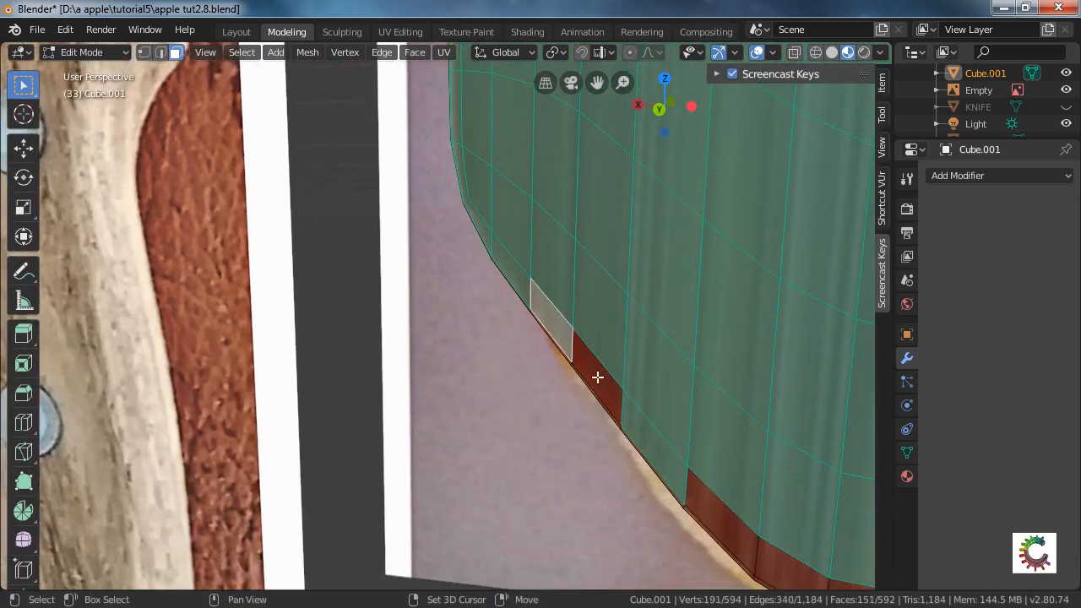
left_click(596, 377, "shift")
left_click(701, 498, "shift")
middle_click_drag(765, 509, 581, 347, "shift")
left_click(486, 316, "shift")
left_click(549, 330, "shift")
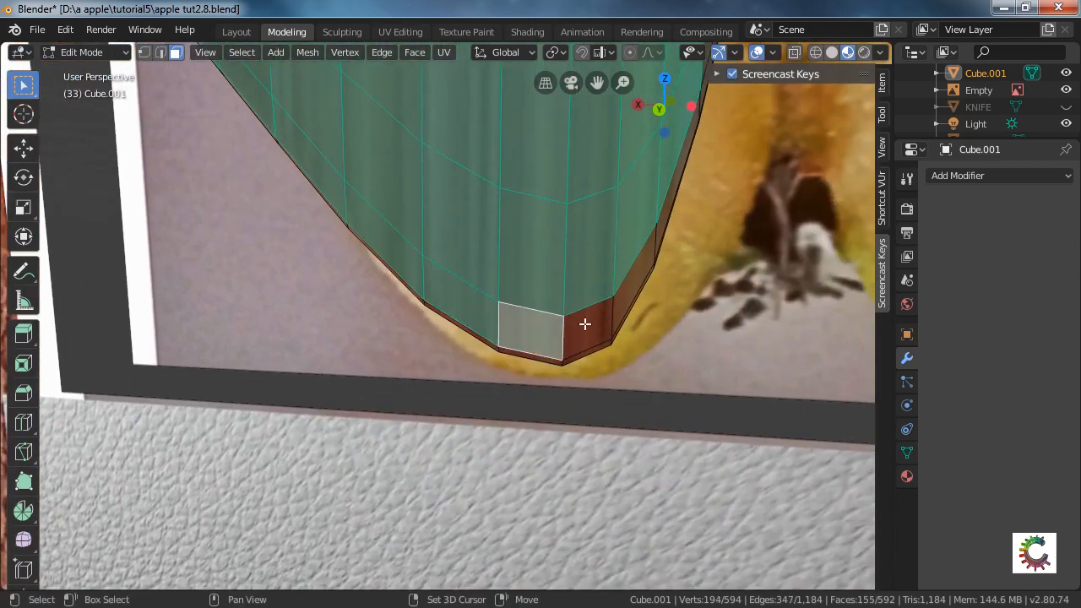
left_click(583, 321, "shift")
Add the faces that rise from the bottom tip along the core-side edge of the cut side.
left_click(652, 245, "shift")
left_click(656, 232, "shift")
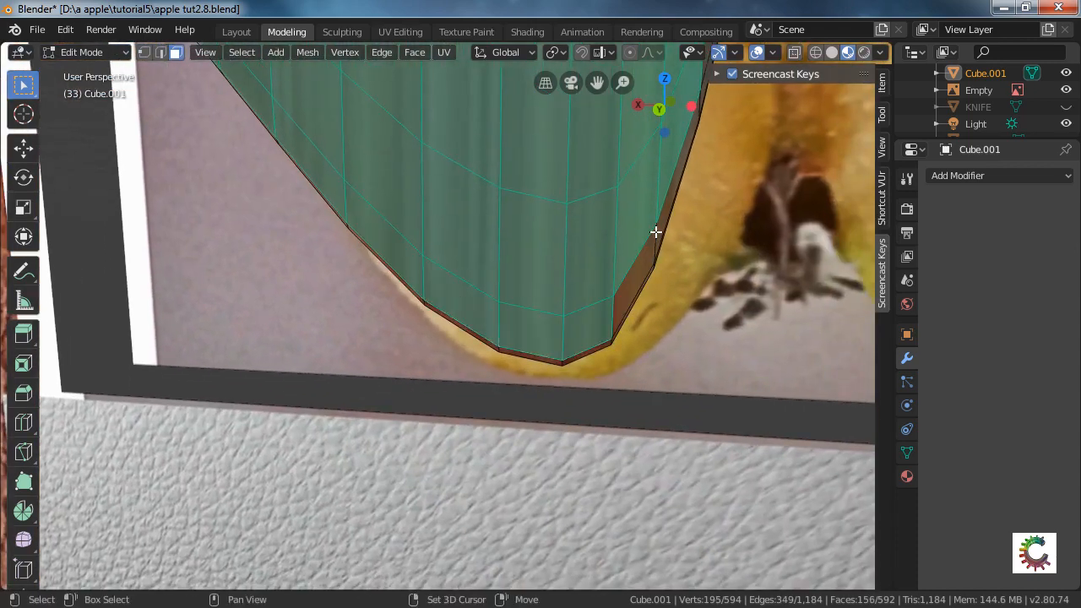
left_click(649, 243, "shift")
left_click(664, 222, "shift")
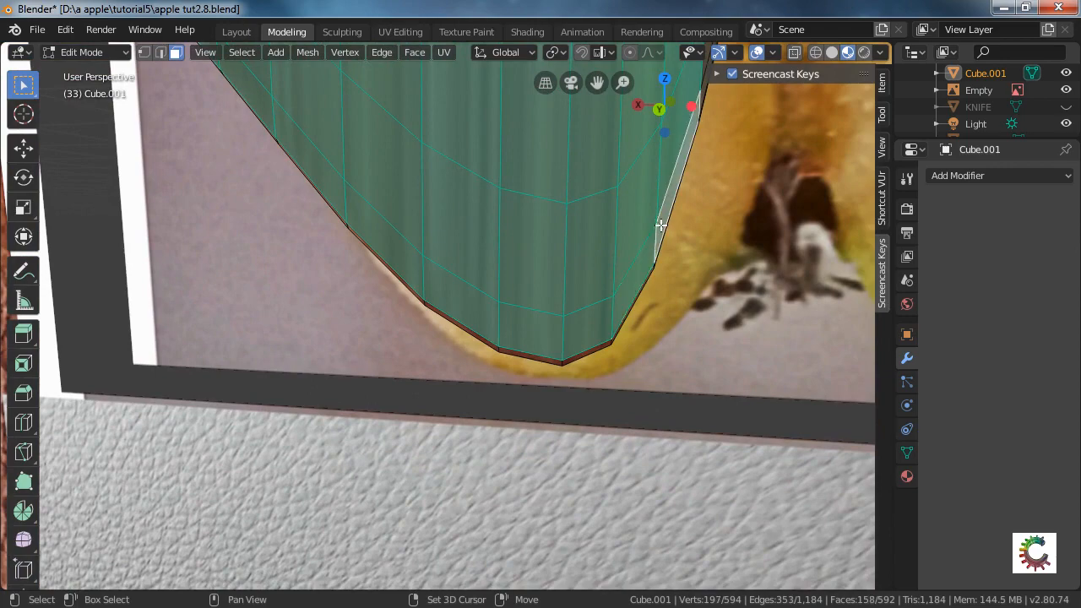
left_click(637, 211, "shift")
left_click(637, 211, "shift")
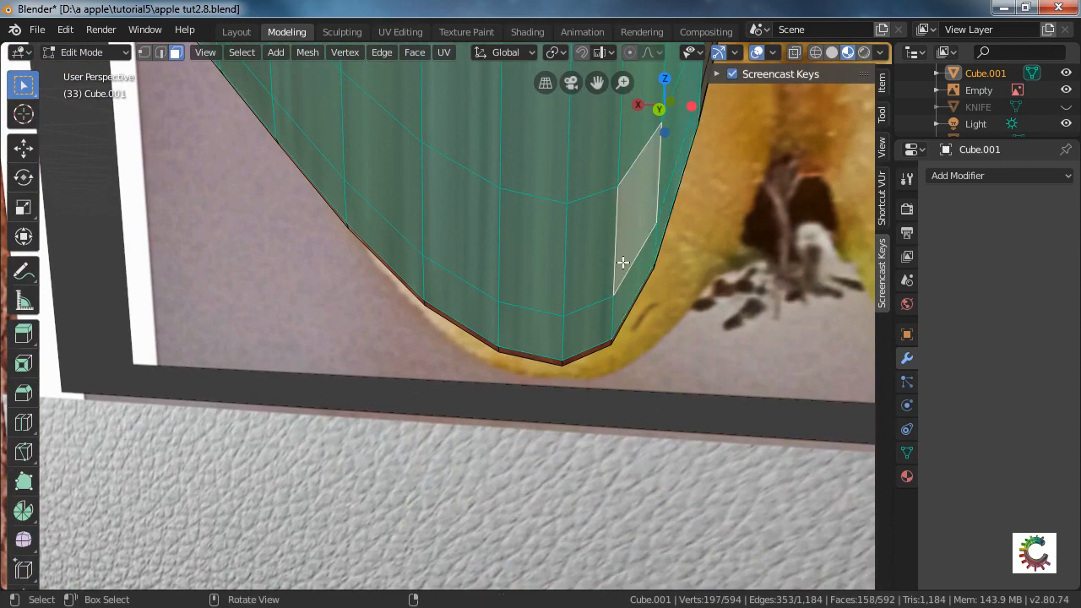
Extend the selection up the lower half of the cut side's core edge, including its narrow rim faces.
middle_click_drag(626, 258, 453, 510, "shift")
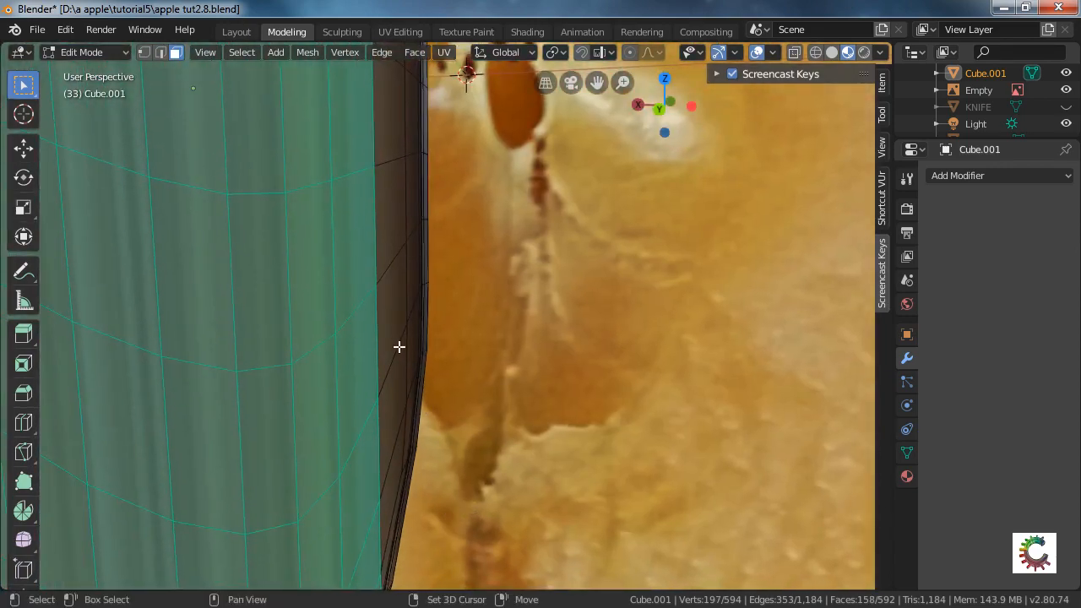
left_click_drag(359, 146, 393, 498, "shift")
left_click(395, 537, "shift")
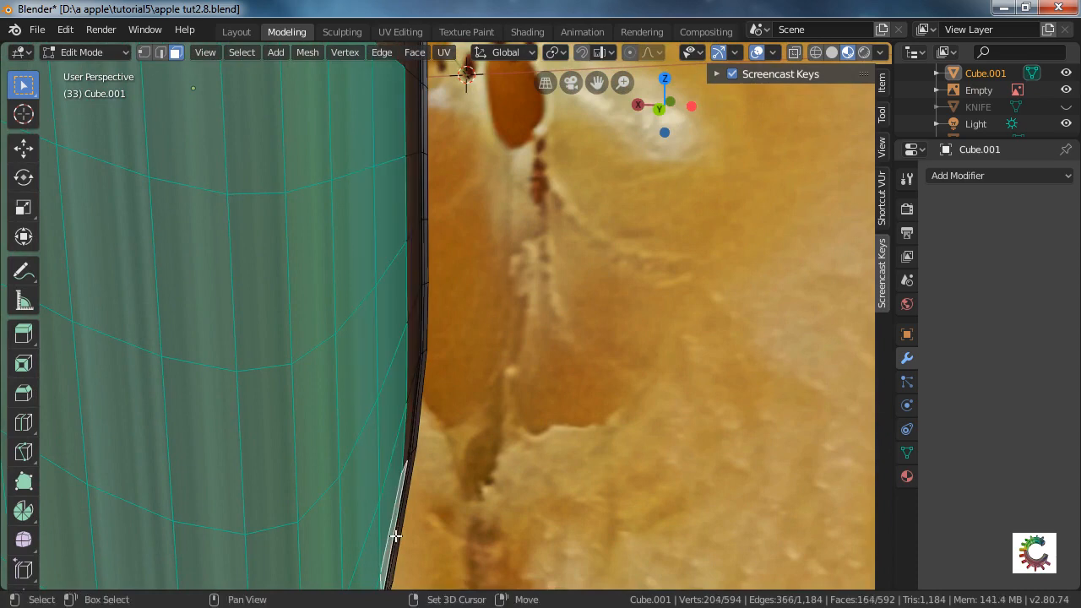
left_click(416, 362, "shift")
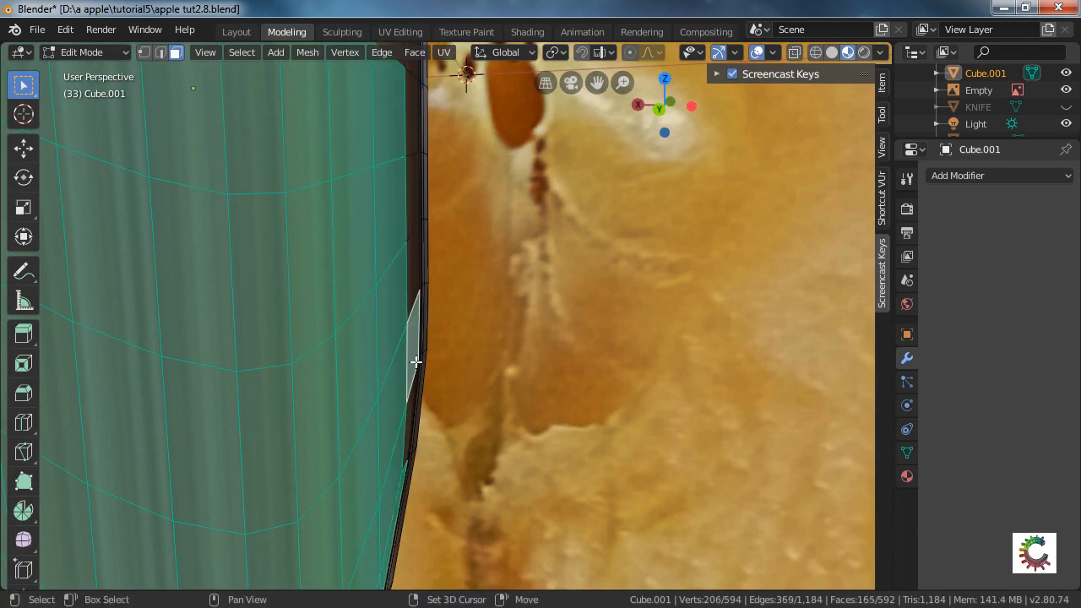
left_click(409, 409, "shift")
Add the strips of faces along the upper core edge and fill the remaining gap below the core.
middle_click_drag(429, 309, 437, 437, "shift")
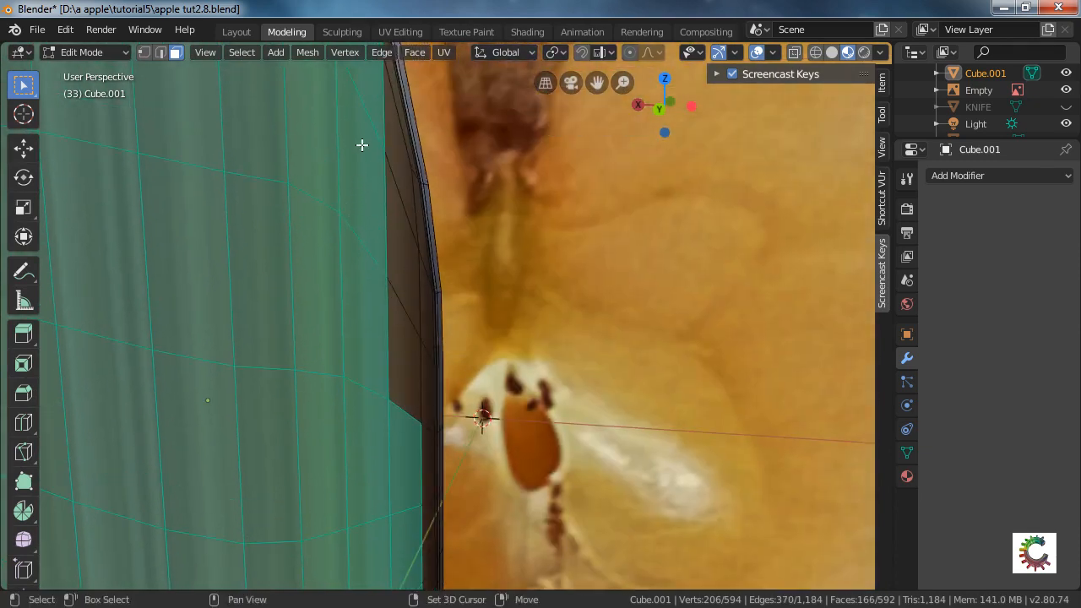
left_click_drag(366, 129, 398, 420, "shift")
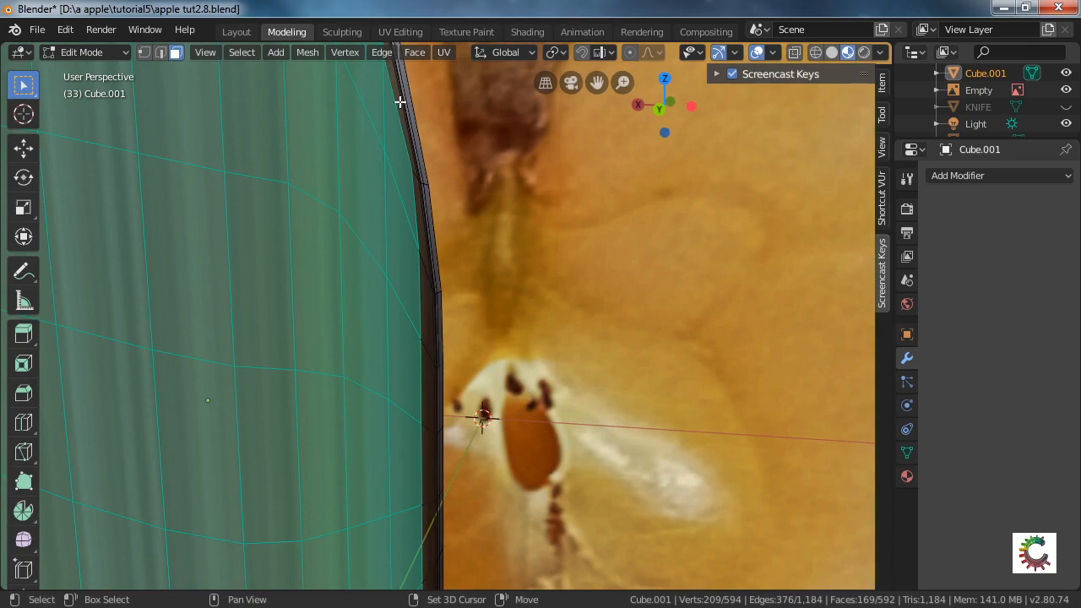
left_click(401, 101, "shift")
left_click_drag(386, 217, 424, 452, "shift")
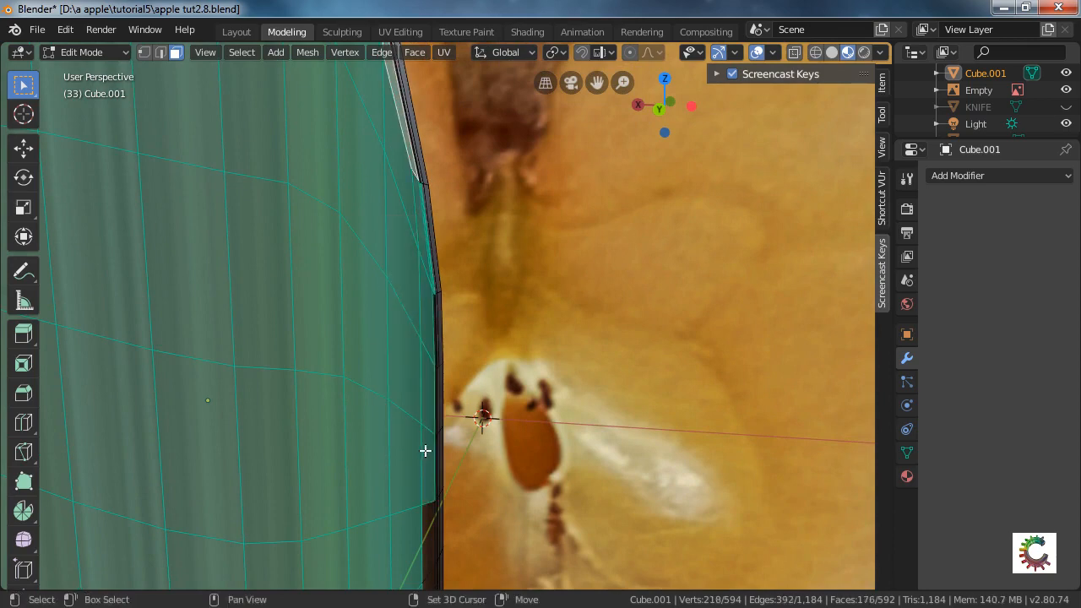
left_click_drag(409, 496, 436, 584, "shift")
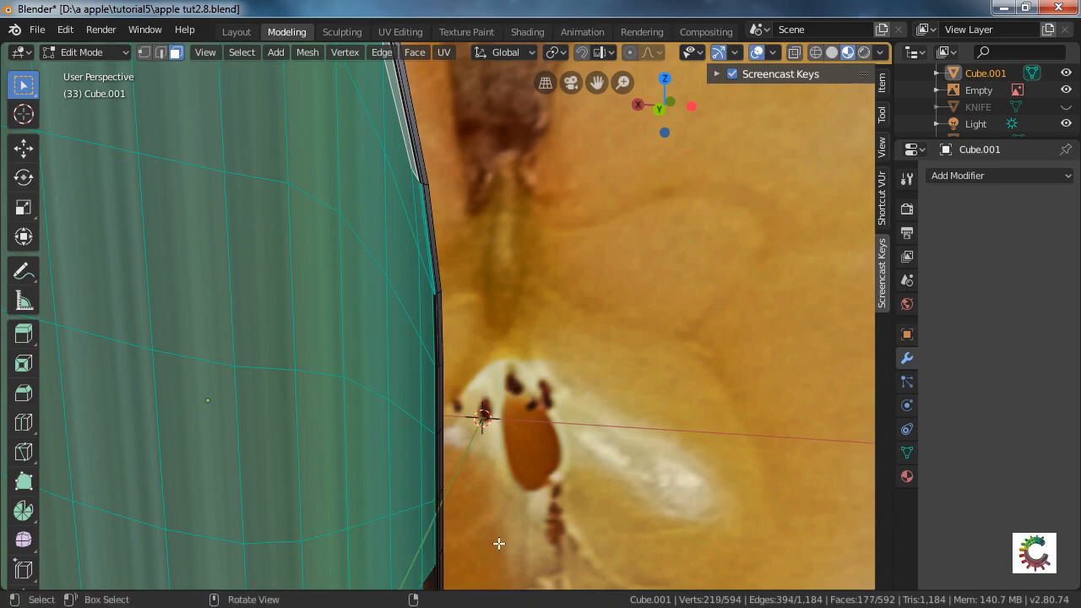
middle_click_drag(498, 544, 459, 497)
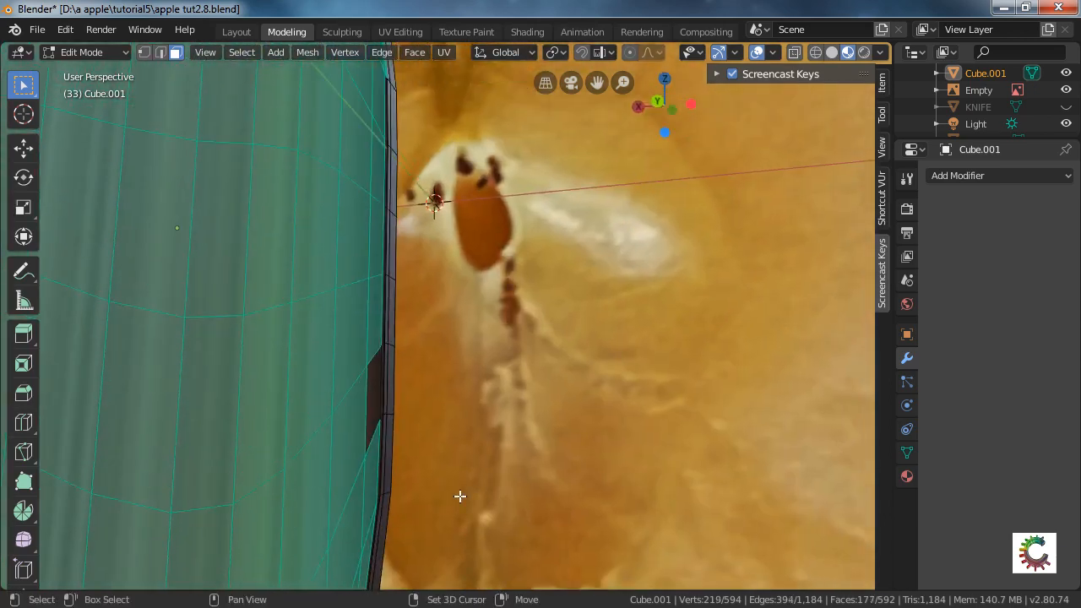
left_click(388, 388, "shift")
middle_click_drag(388, 388, 439, 456)
scroll(287, 384, "up", 2)
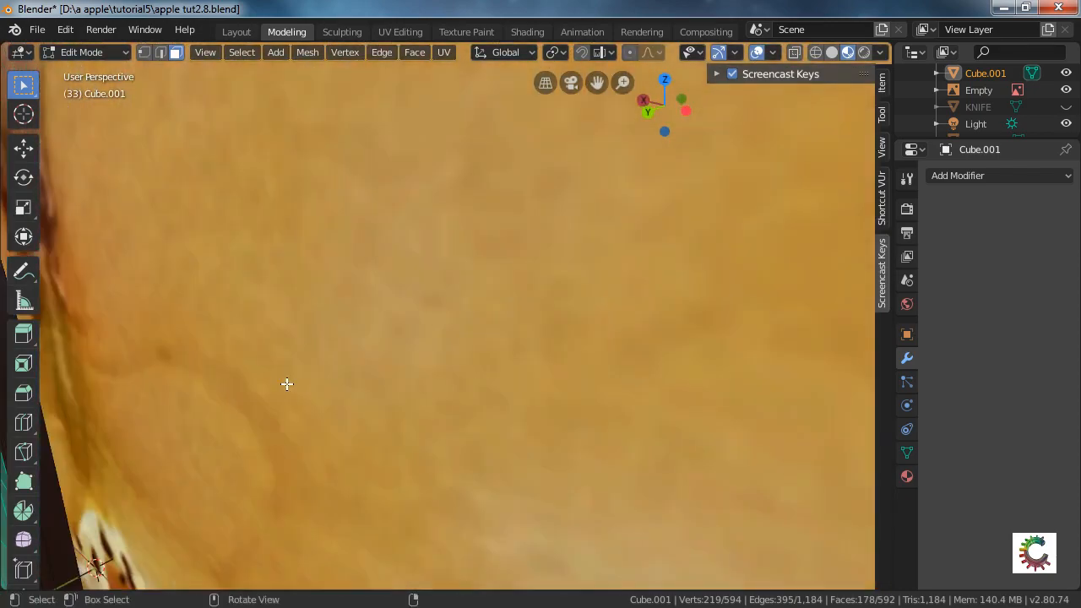
middle_click_drag(287, 383, 415, 386, "shift")
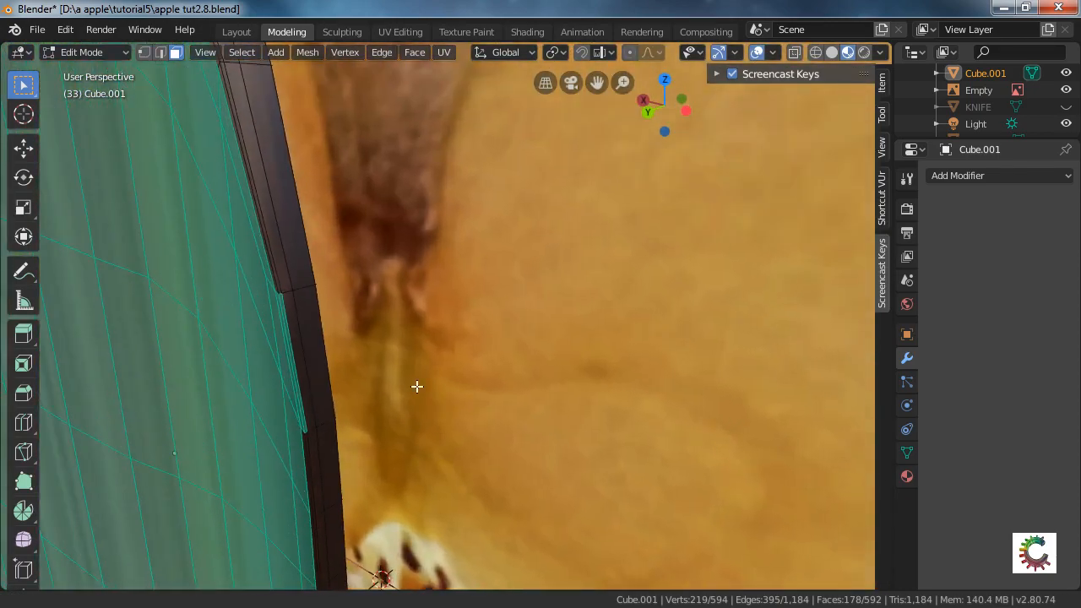
left_click(292, 348, "shift")
left_click(291, 348, "shift")
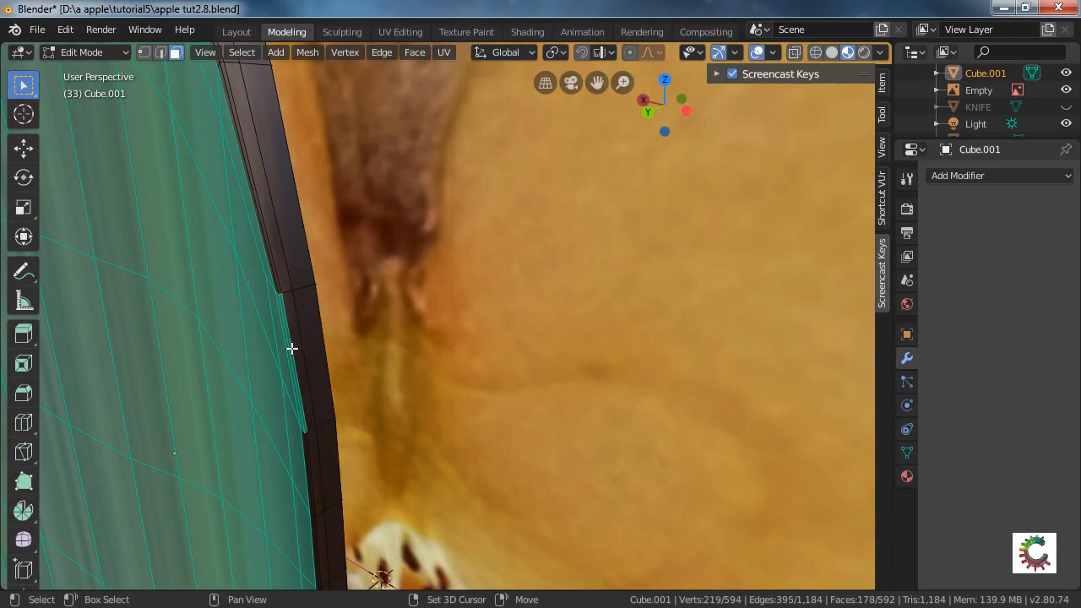
left_click(287, 349, "shift")
left_click(289, 345, "shift")
Return to the first flat cut side and box-select more of its upper, outer and lower faces into the selection.
scroll(290, 346, "down", 5)
middle_click_drag(367, 382, 167, 363)
left_click_drag(347, 167, 411, 257, "shift")
middle_click_drag(440, 328, 370, 333)
scroll(480, 327, "up", 2)
left_click_drag(494, 238, 551, 373, "shift")
left_click_drag(420, 356, 516, 425, "shift")
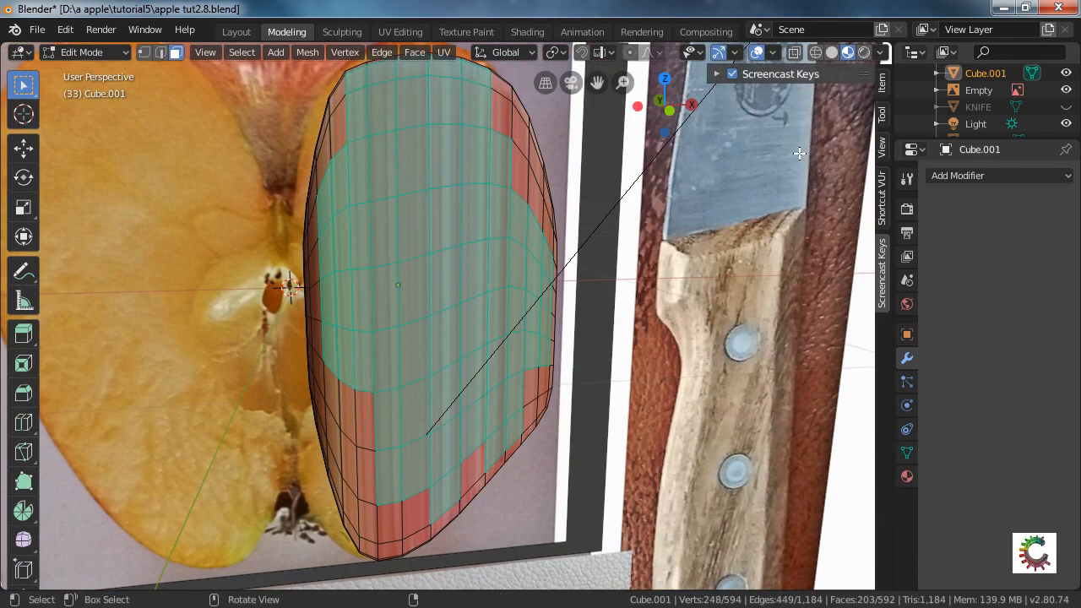
left_click(731, 75)
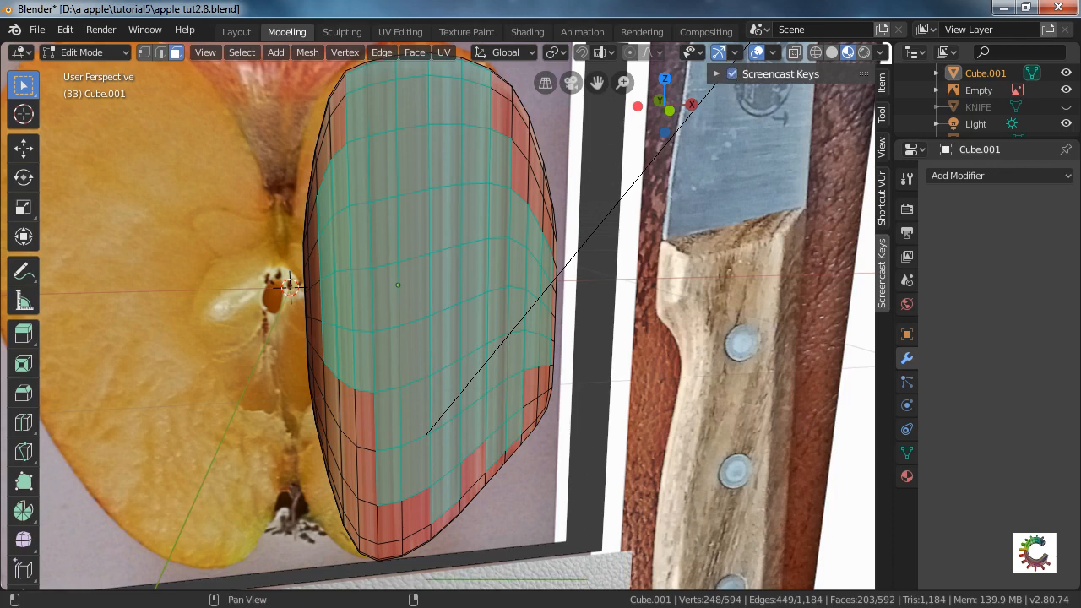
Add the remaining faces across the lower part of the flat cut side, down to its bottom and lower outer edge.
left_click_drag(473, 292, 547, 404, "shift")
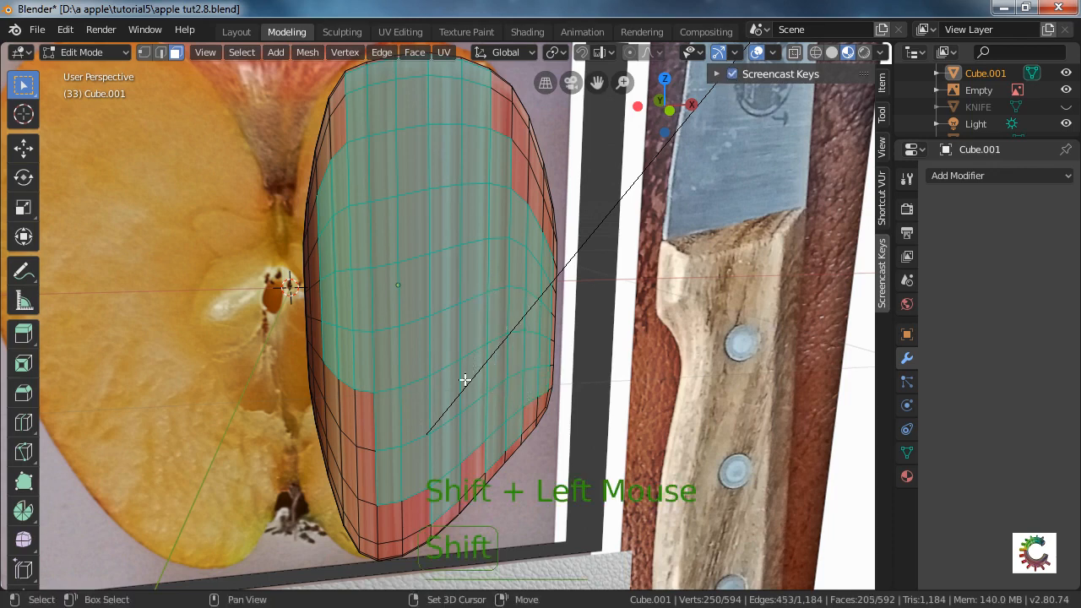
left_click_drag(323, 366, 397, 444, "shift")
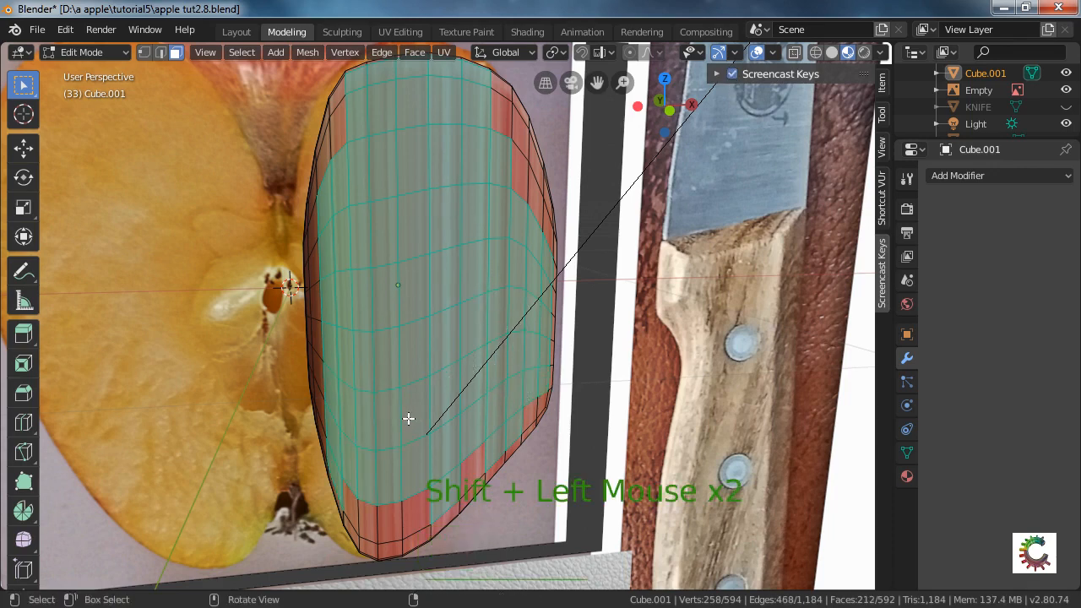
left_click_drag(338, 480, 426, 510, "shift")
left_click_drag(441, 423, 468, 464, "shift")
left_click_drag(515, 394, 538, 390, "shift")
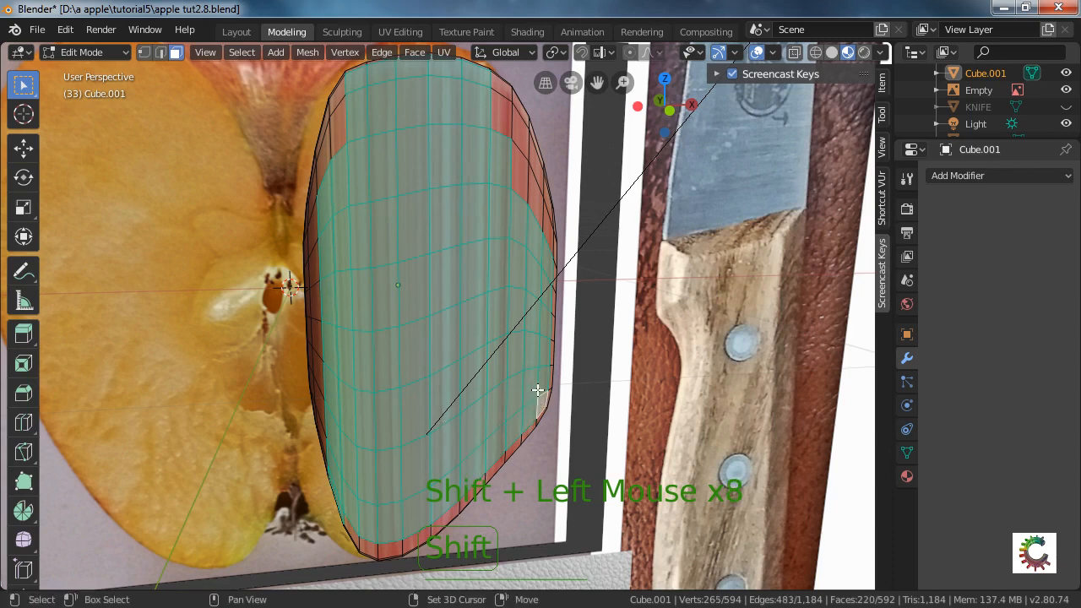
Add the unselected faces along the upper outer edge of the cut side, including its narrow border faces.
left_click(498, 89, "shift")
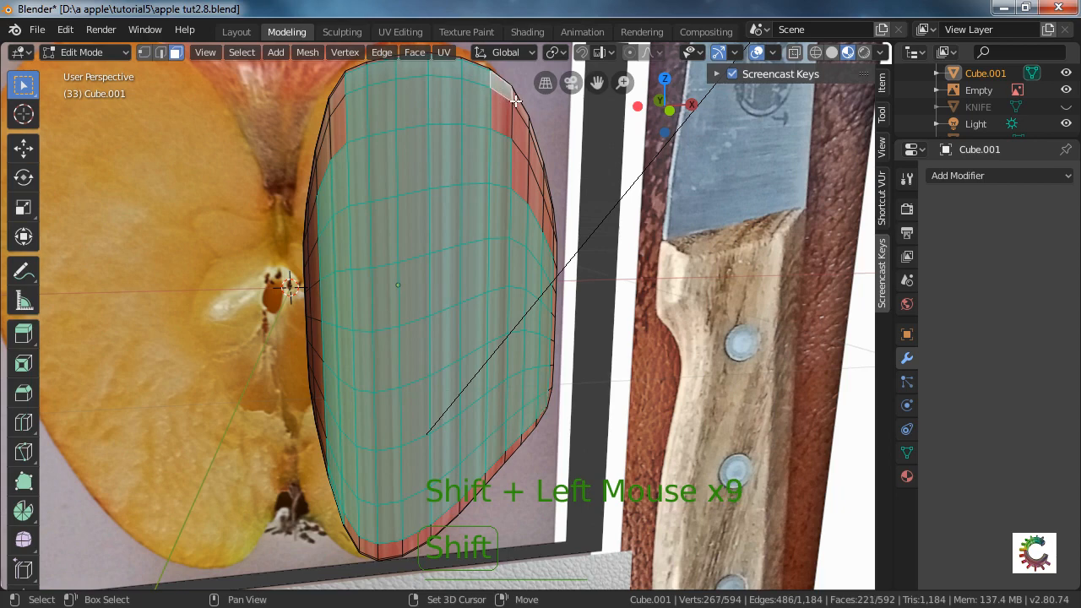
left_click(511, 107, "shift")
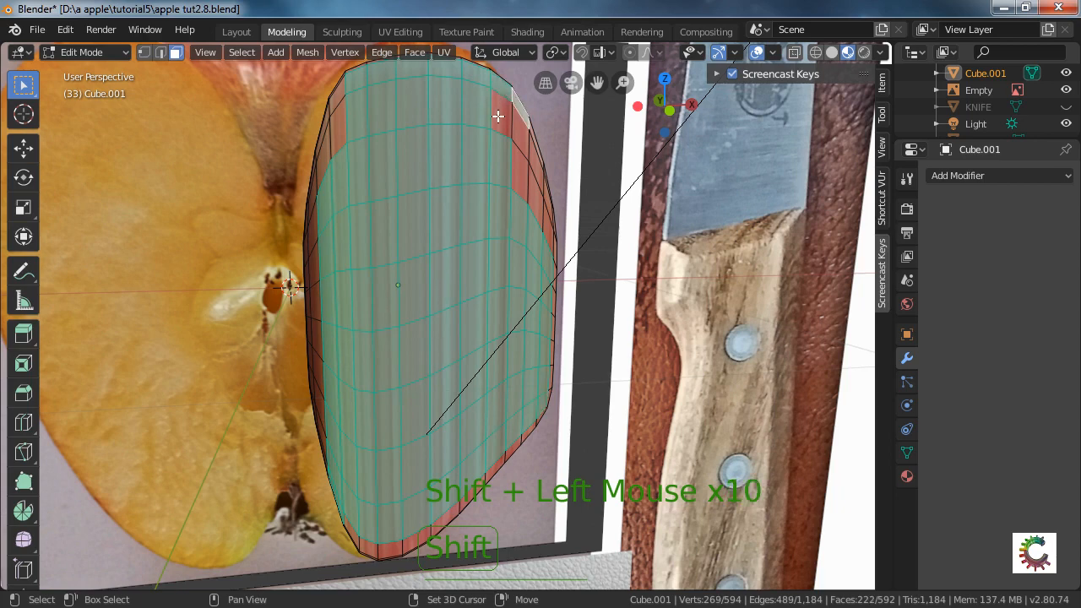
left_click(504, 117, "shift")
left_click(517, 124, "shift")
left_click(518, 124, "shift")
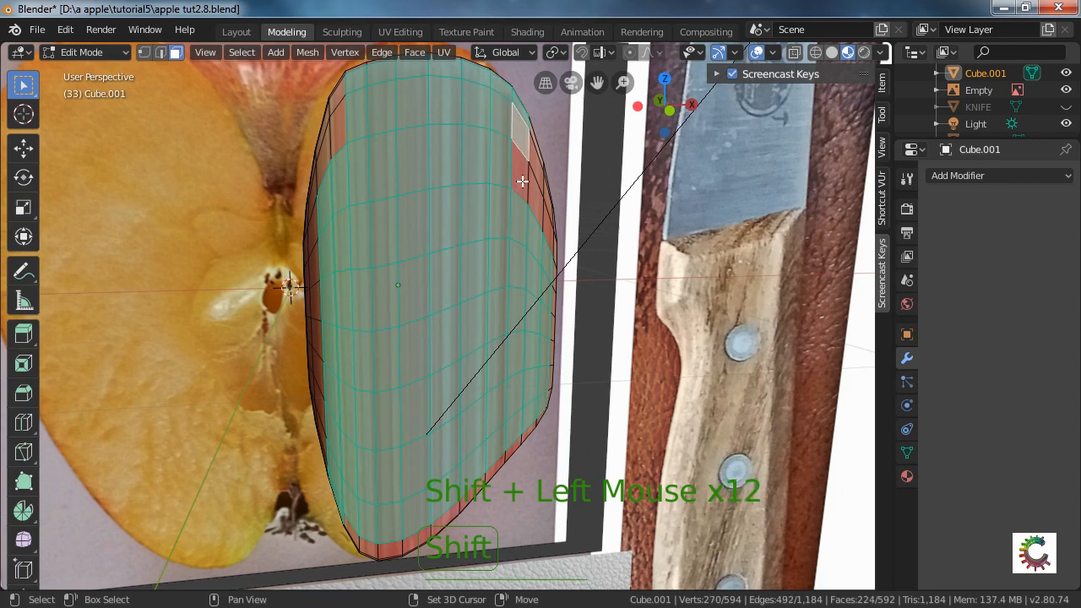
left_click(522, 181, "shift")
left_click(536, 199, "shift")
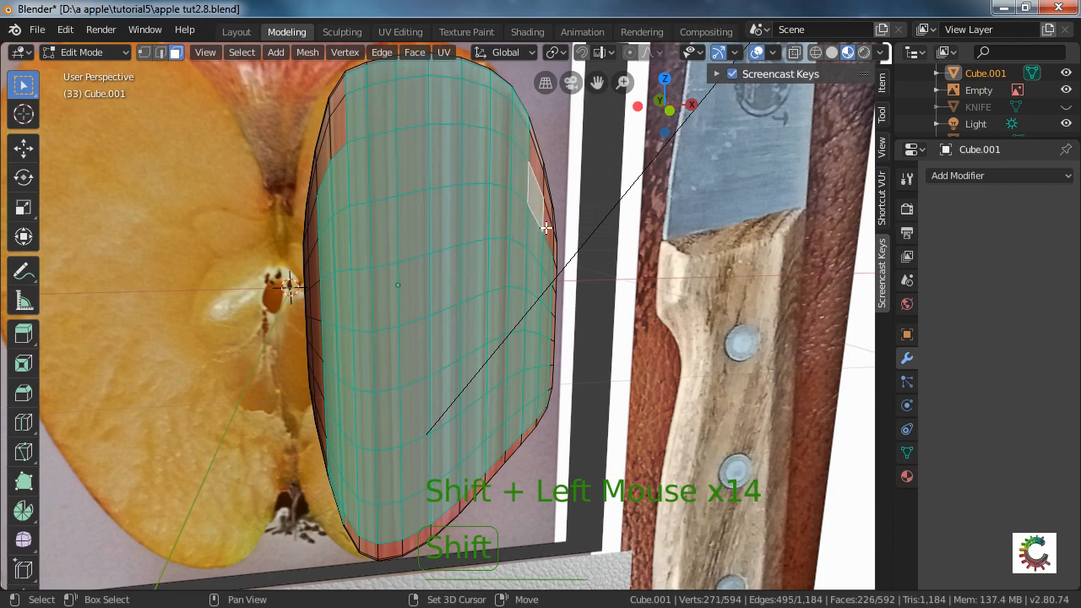
left_click(546, 216, "shift")
left_click(535, 175, "shift")
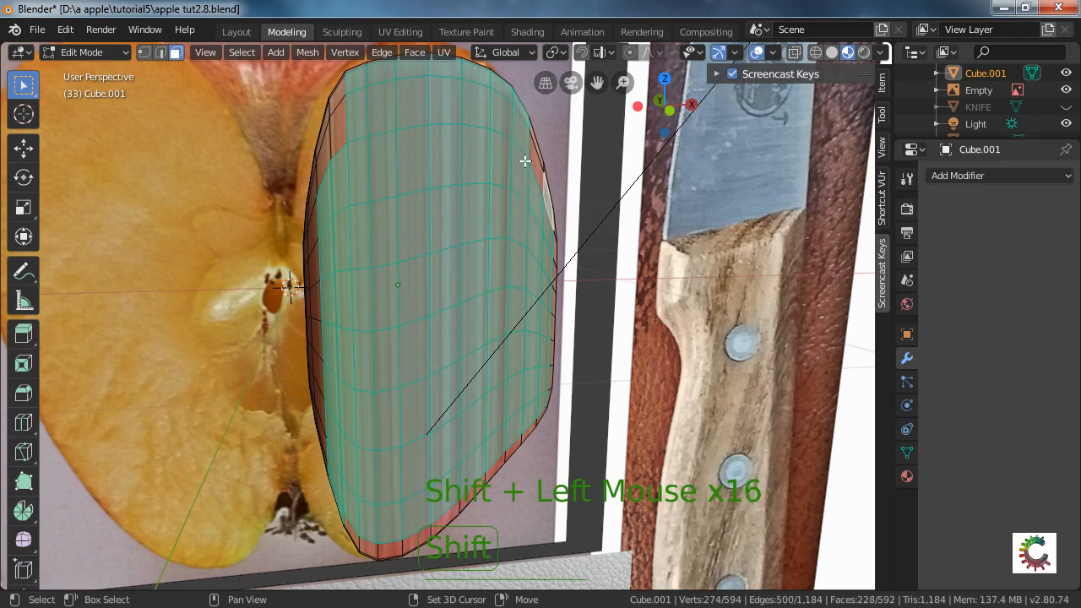
left_click(537, 160, "shift")
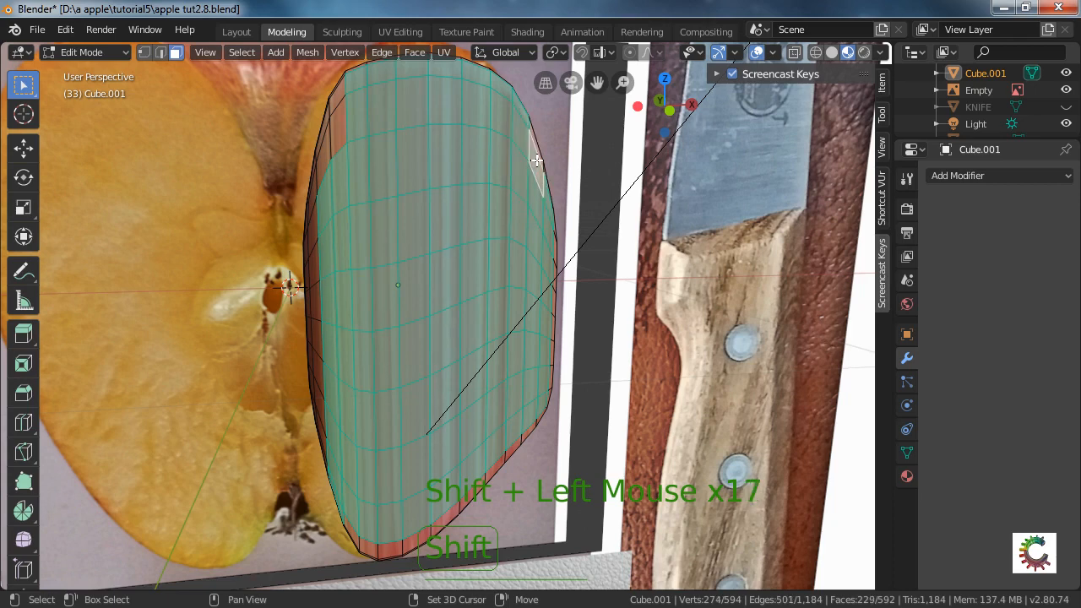
Add the missing faces along the upper core-side edge of the cut side.
left_click(344, 96, "shift")
left_click(319, 126, "shift")
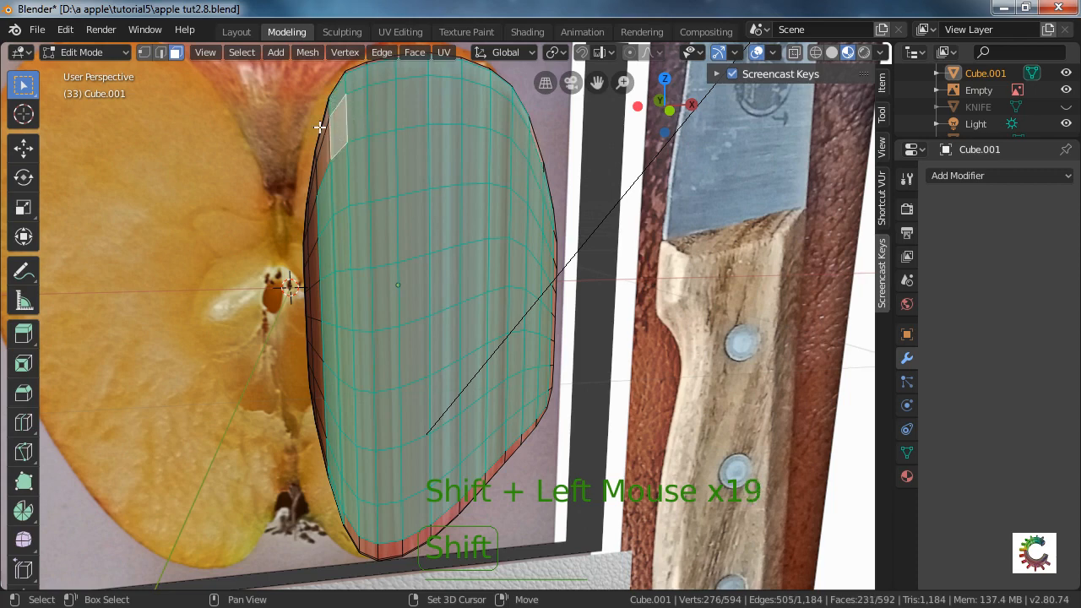
left_click(322, 135, "shift")
left_click(324, 165, "shift")
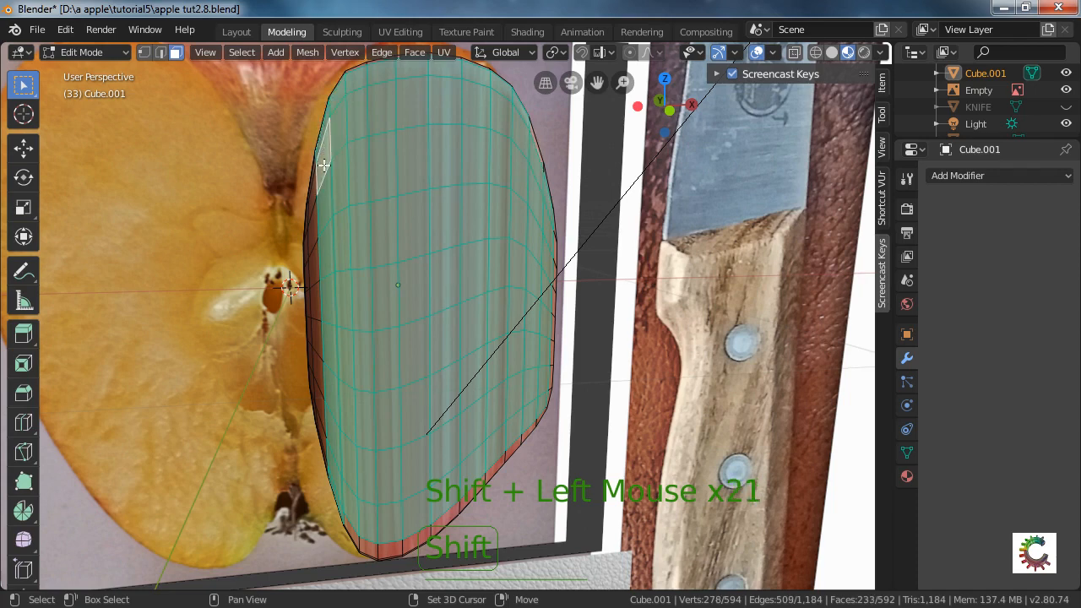
left_click(310, 212, "shift")
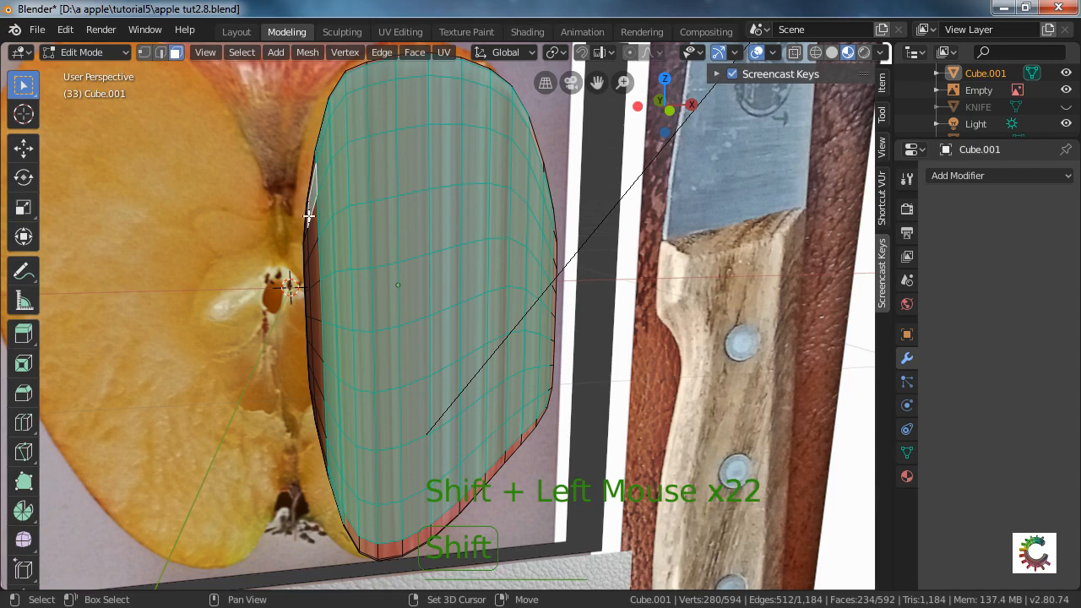
Extend the selection along the middle and lower core-side edge of the cut side.
left_click(318, 406, "shift")
left_click(311, 235, "shift")
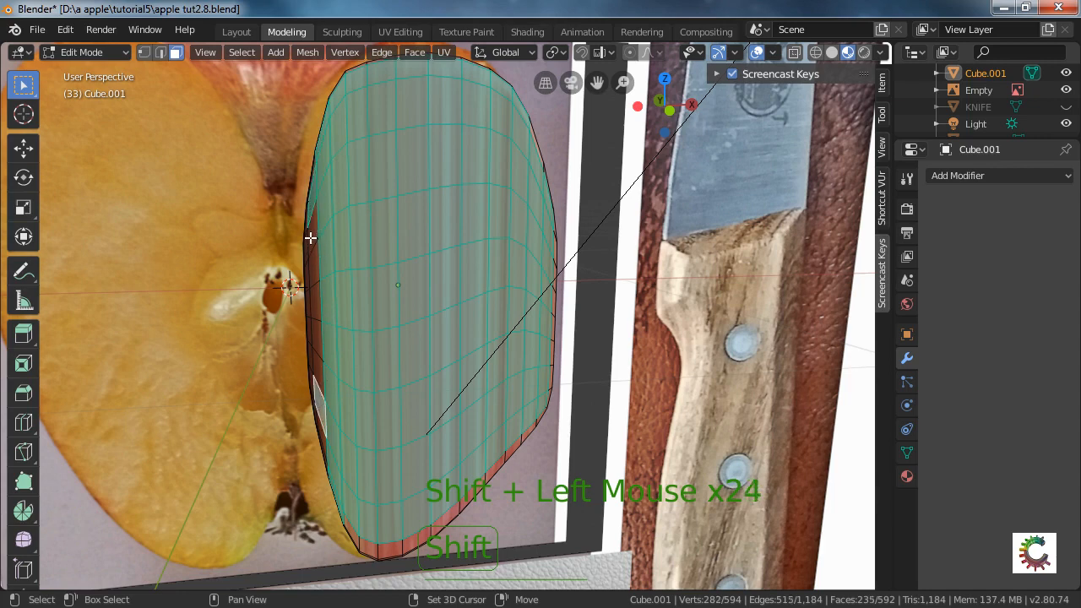
left_click(313, 270, "shift")
left_click(316, 296, "shift")
left_click(316, 334, "shift")
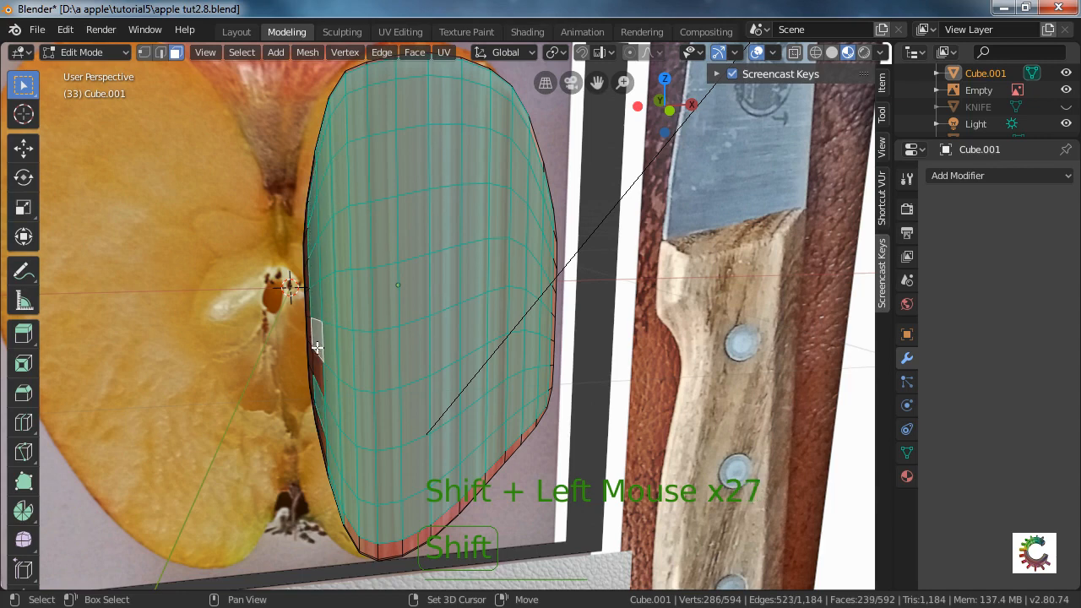
left_click(319, 370, "shift")
left_click(324, 432, "shift")
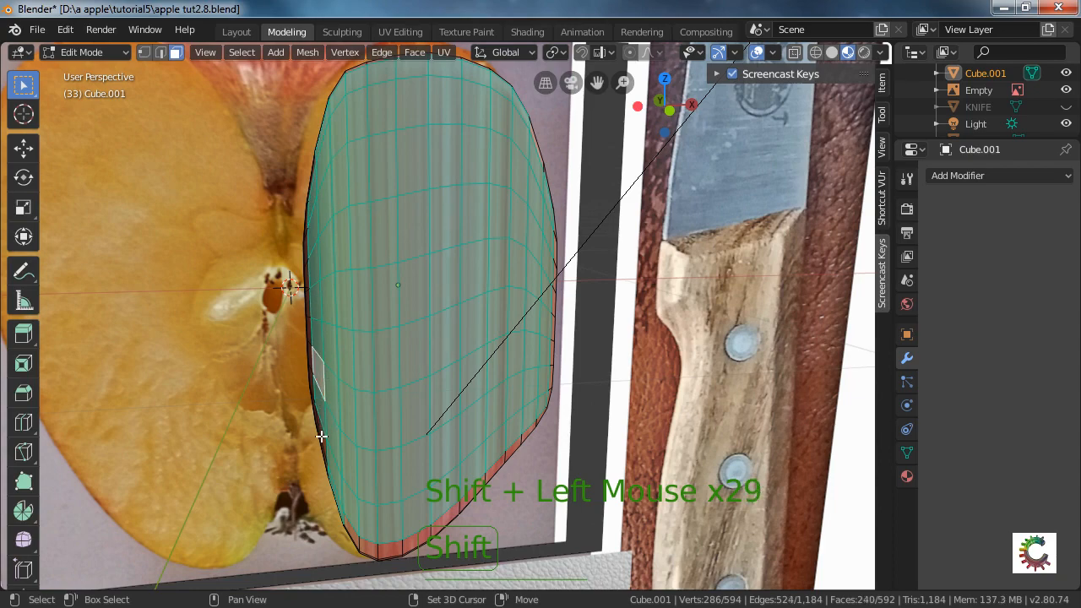
Add the thin rim faces running down the core-side edge, from its middle to the lower part.
middle_click_drag(351, 312, 516, 322, "shift")
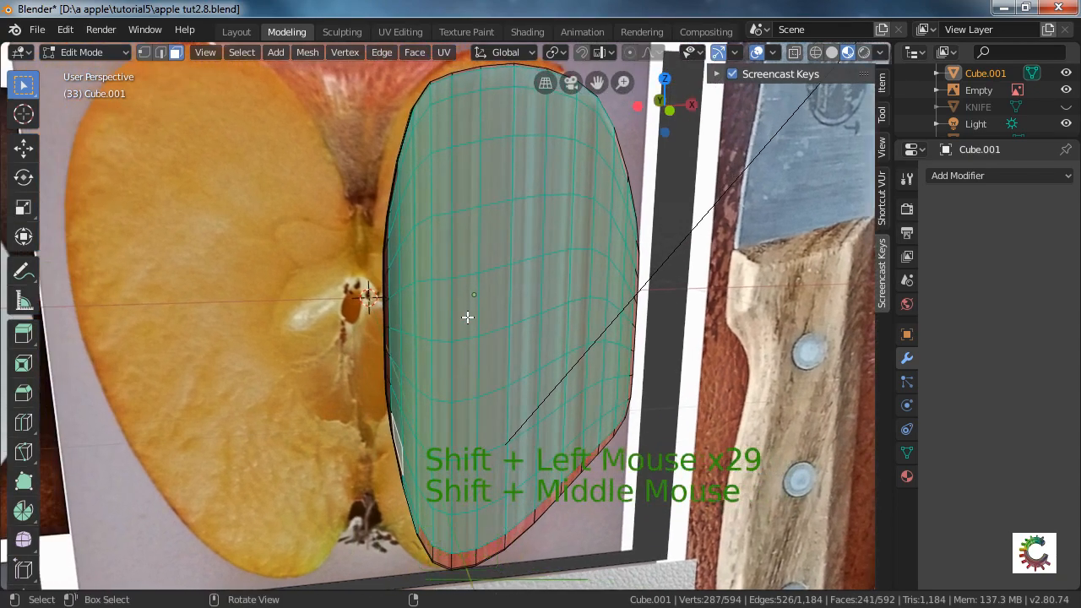
scroll(467, 316, "up", 10)
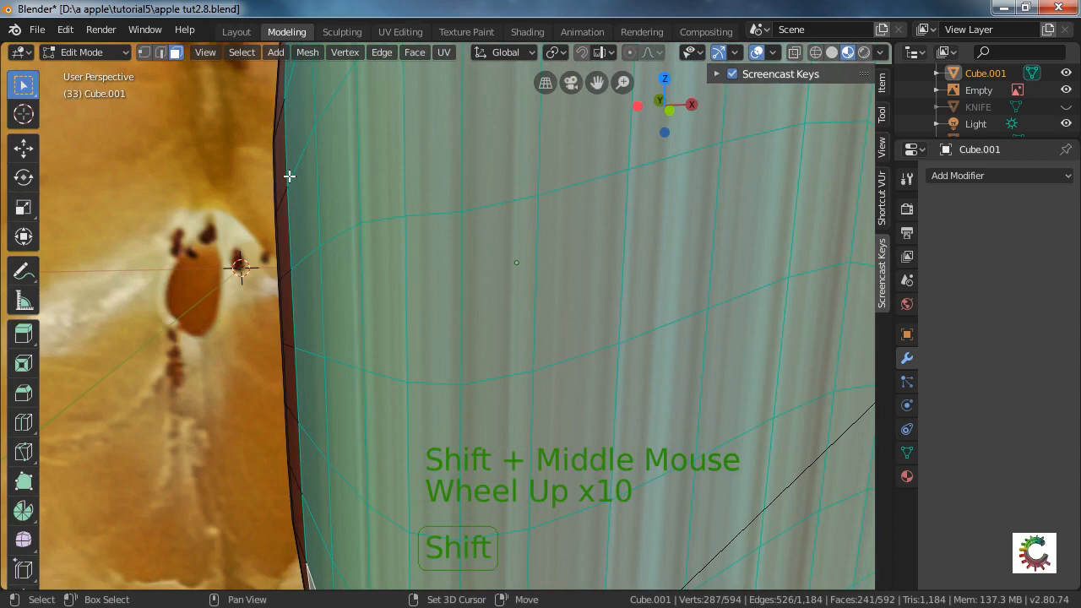
left_click(279, 125, "shift")
left_click(281, 103, "shift")
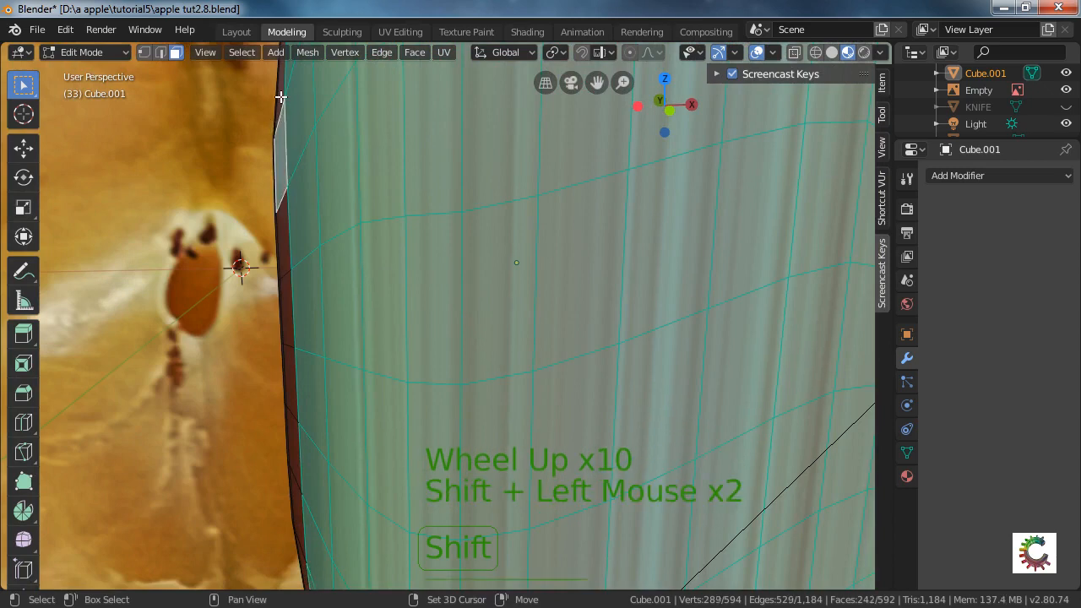
left_click(283, 248, "shift")
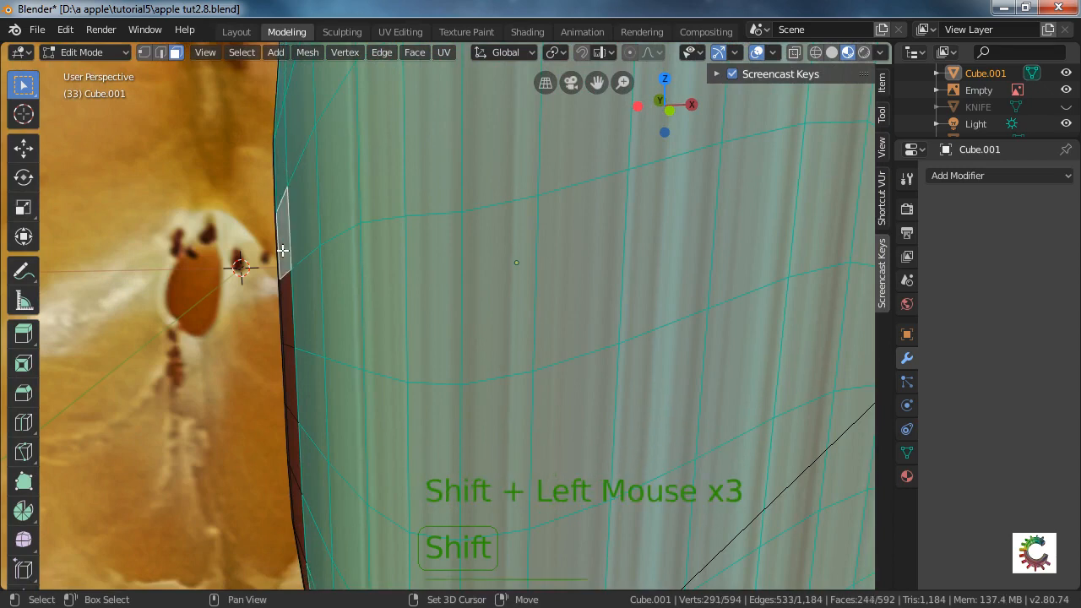
left_click(293, 326, "shift")
left_click(290, 397, "shift")
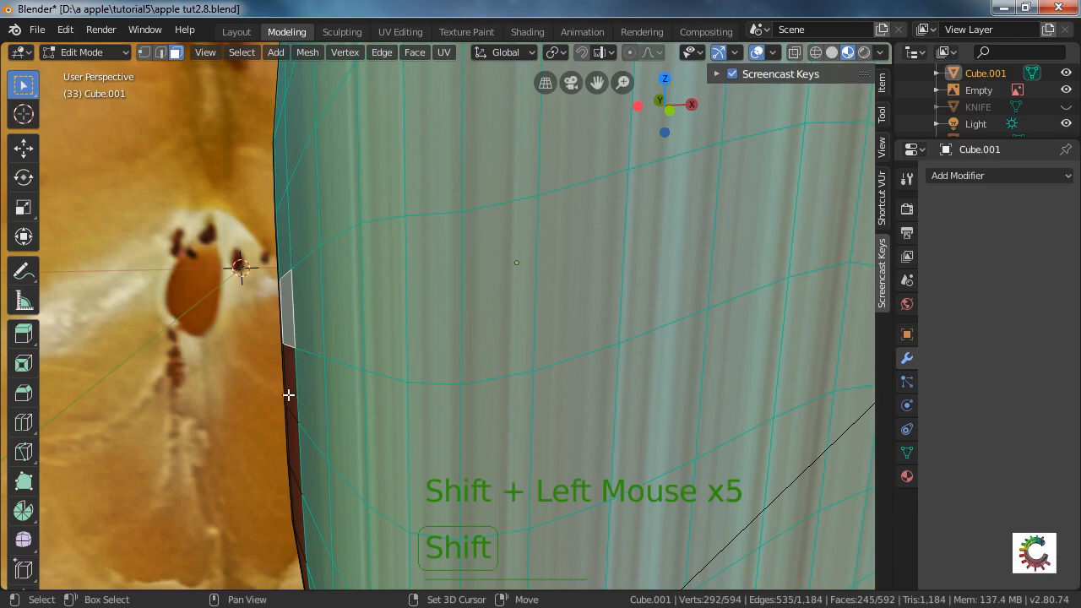
left_click(292, 485, "shift")
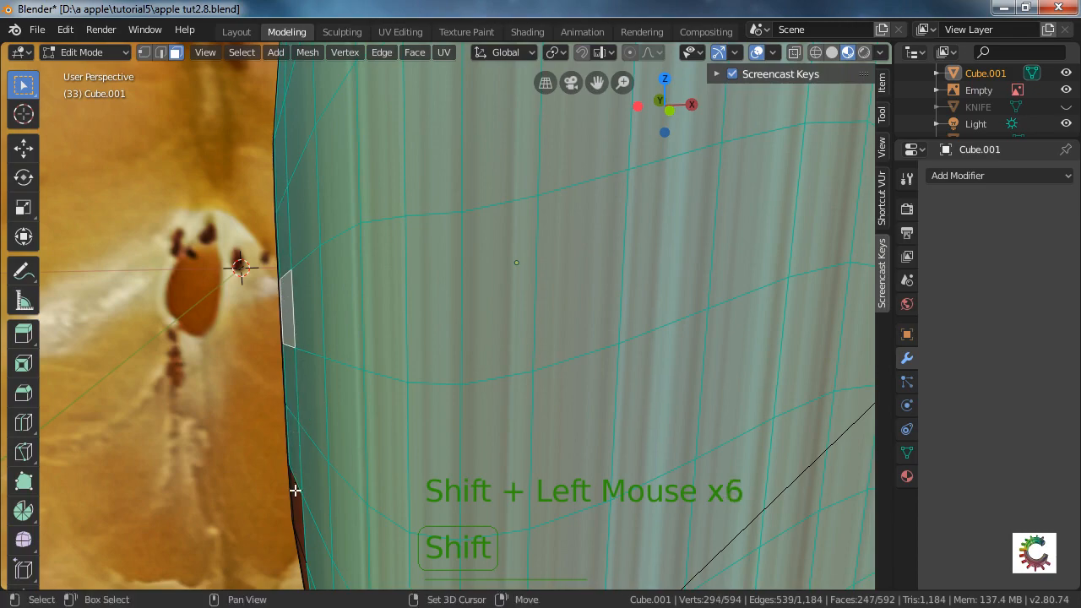
middle_click_drag(359, 467, 322, 243)
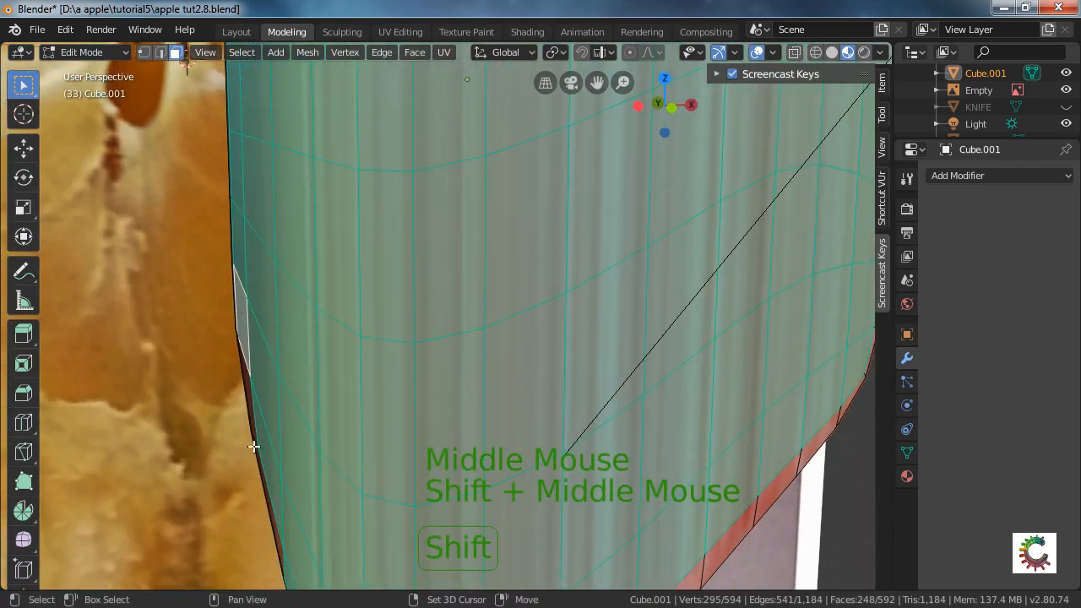
left_click(245, 375, "shift")
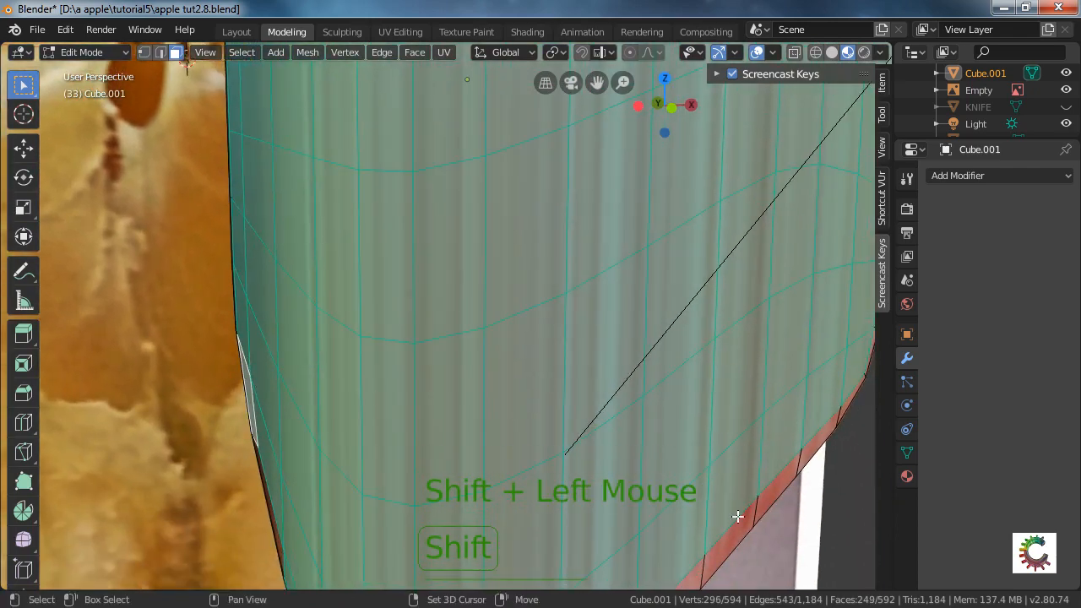
Add the border faces along the slanted lower outer edge of the cut side.
scroll(738, 517, "down", 3, "shift")
left_click(713, 458, "shift")
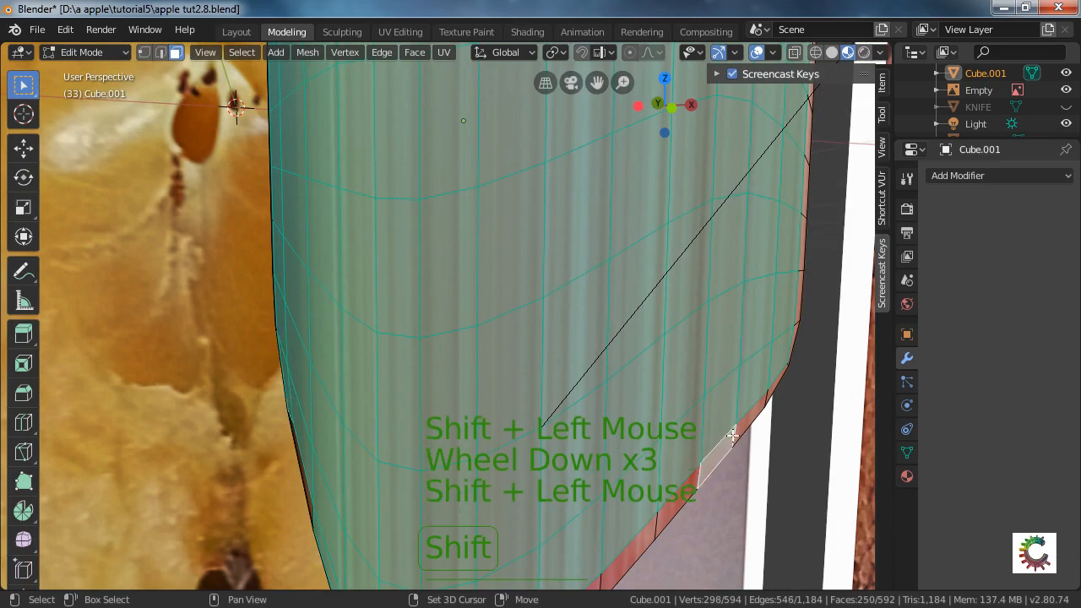
left_click(731, 487, "shift")
left_click(771, 391, "shift")
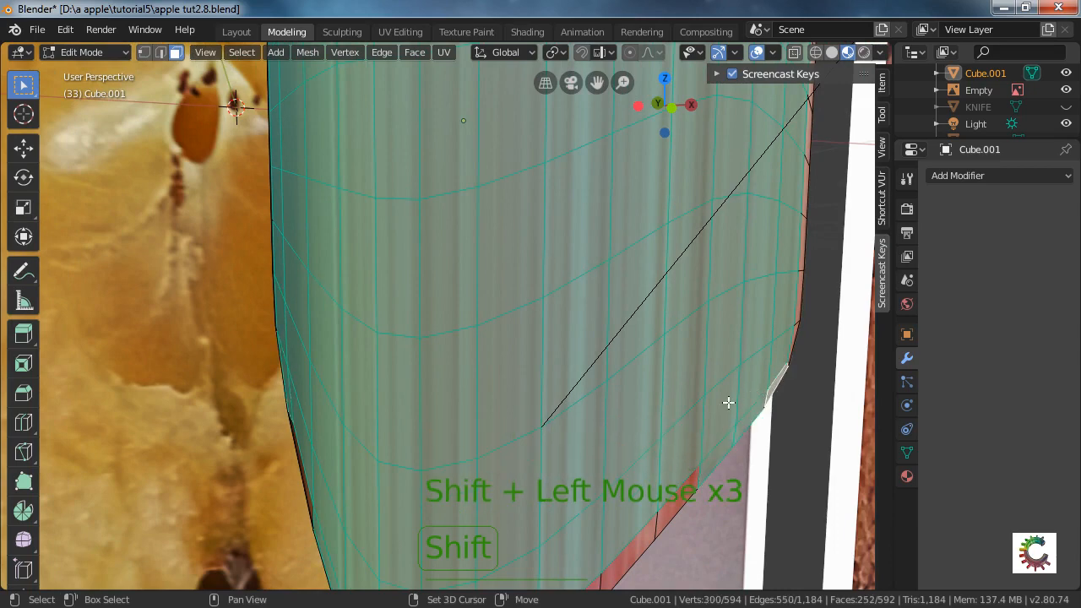
scroll(729, 403, "down", 3, "shift")
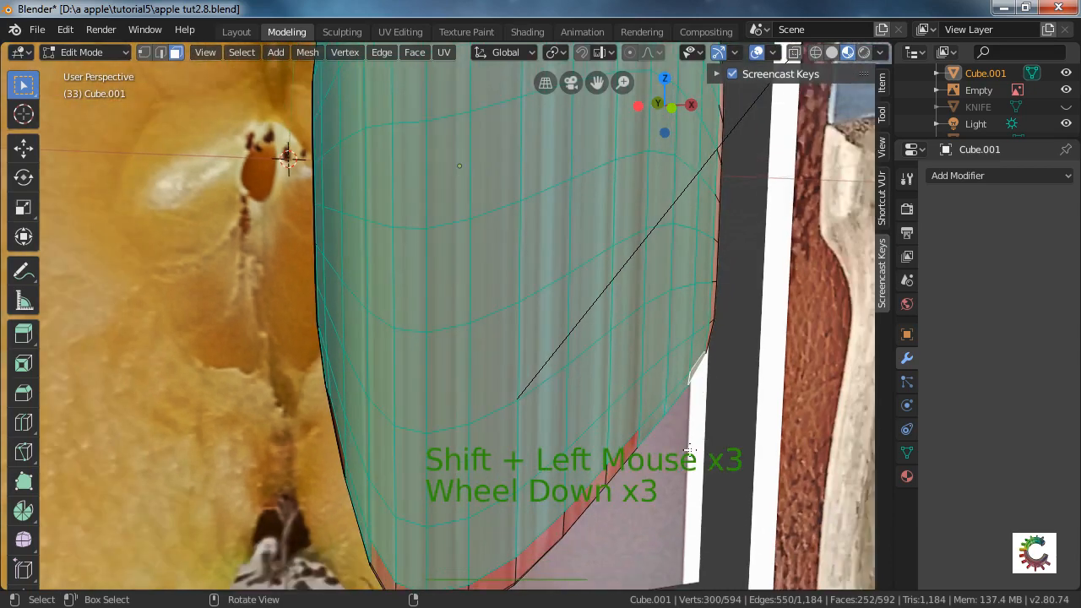
Fill the remaining gaps in the slanted lower edge and add the faces around the slice's bottom tip.
left_click(565, 528, "shift")
left_click(545, 548, "shift")
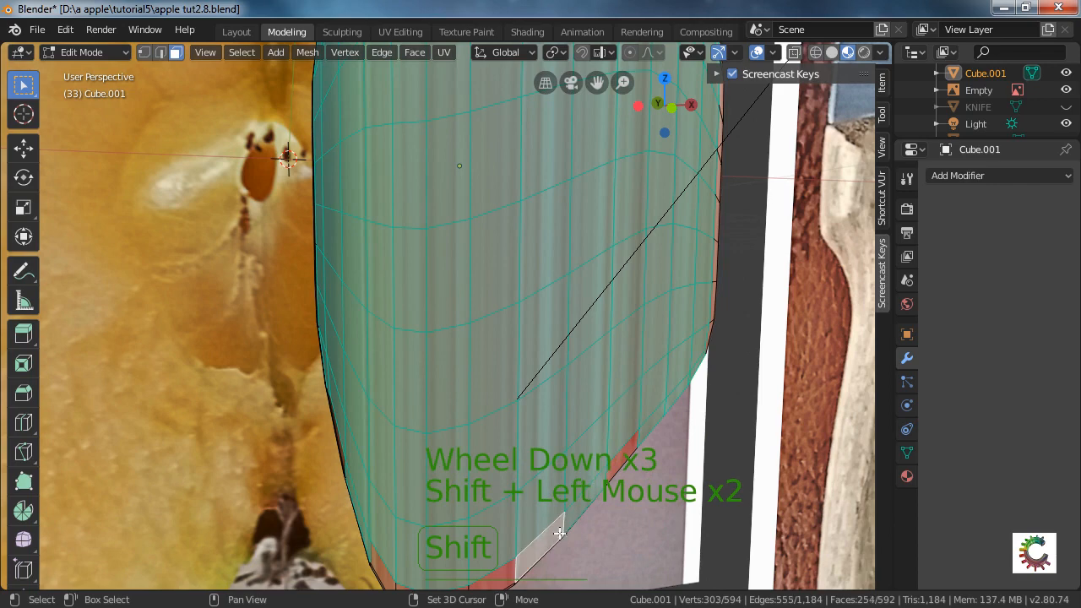
left_click(615, 464, "shift")
left_click(499, 581, "shift")
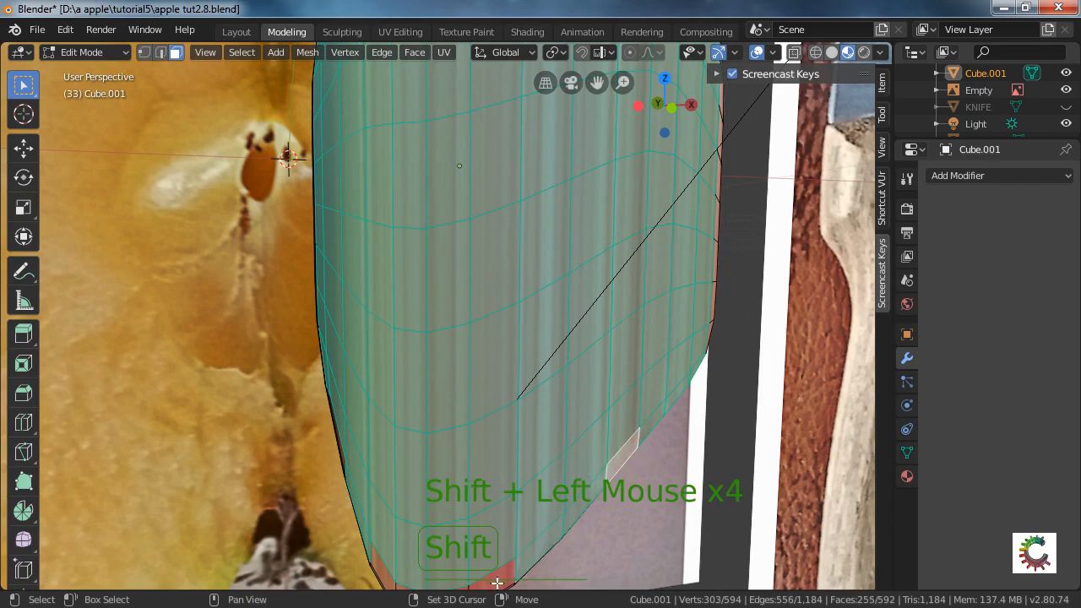
left_click(385, 554, "shift")
middle_click_drag(429, 503, 462, 394, "shift")
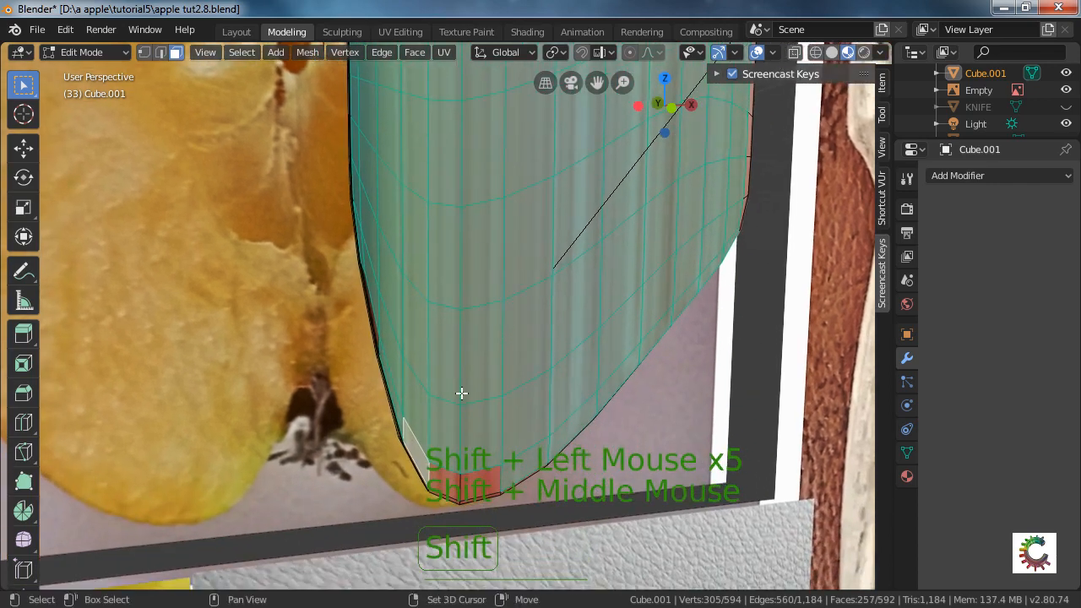
left_click_drag(423, 438, 506, 482, "shift")
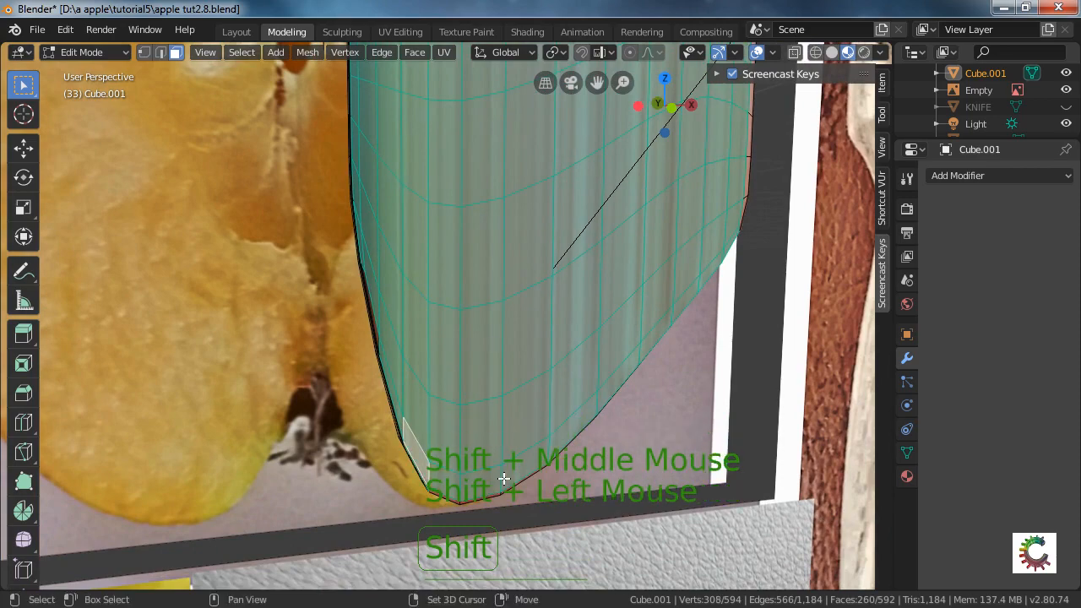
Add the missing rim faces along the upper, middle and lower skin-side edge of the cut side to the selection.
scroll(637, 333, "down", 5)
middle_click_drag(637, 333, 434, 393)
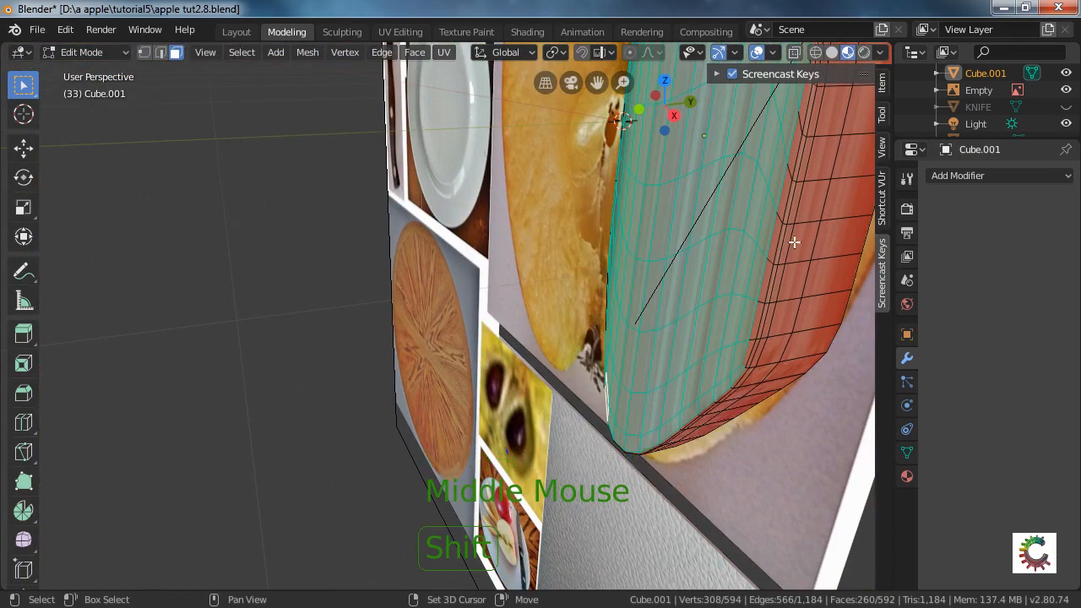
left_click(804, 103, "shift")
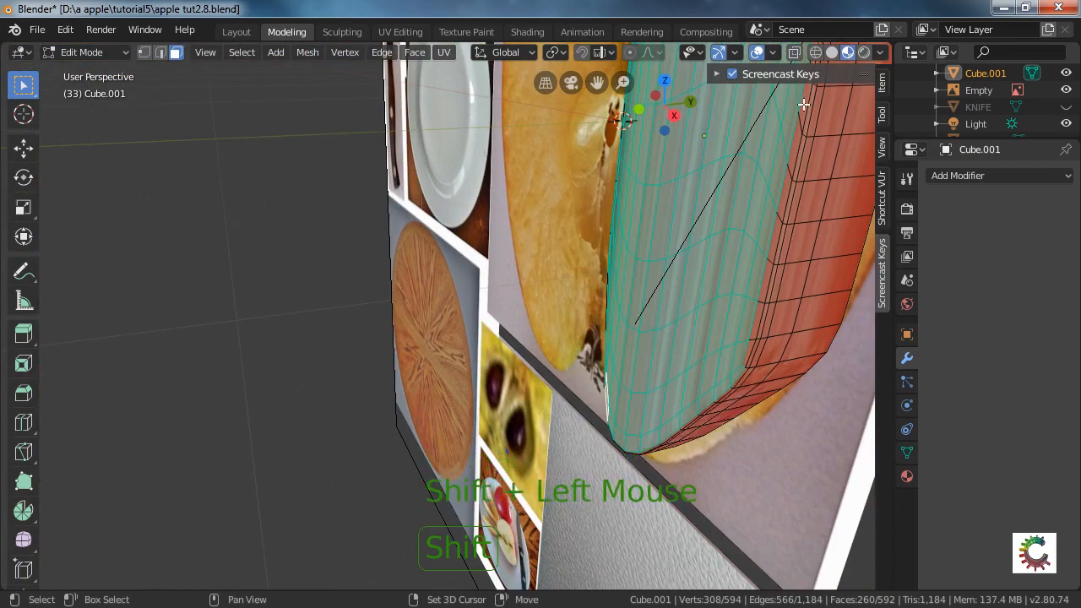
left_click(749, 347, "ctrl")
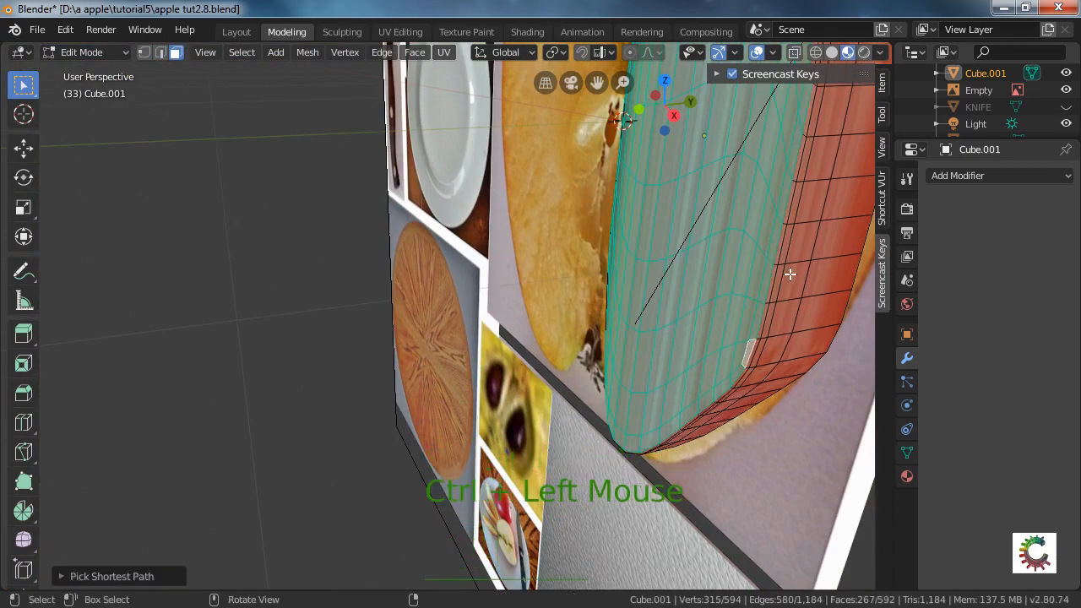
middle_click_drag(749, 346, 737, 391, "shift")
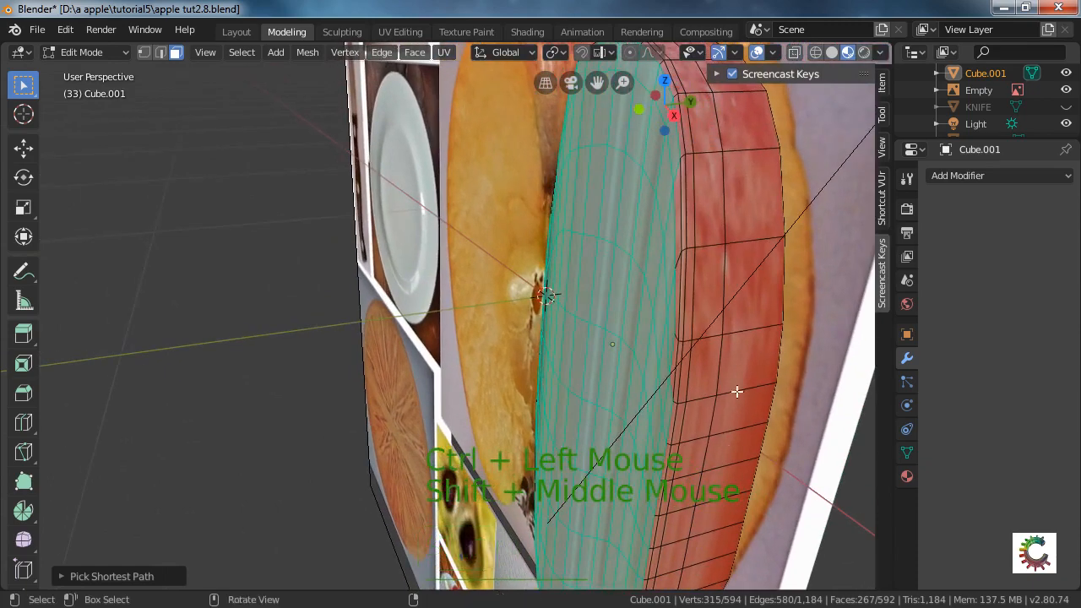
left_click(675, 211, "shift")
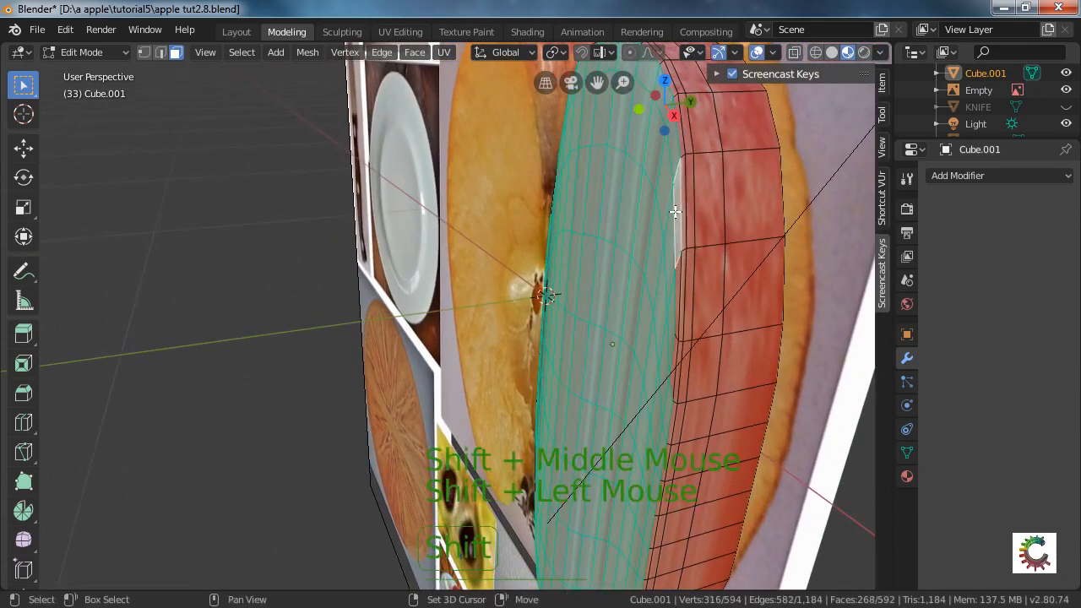
left_click(675, 295, "shift")
left_click(671, 361, "shift")
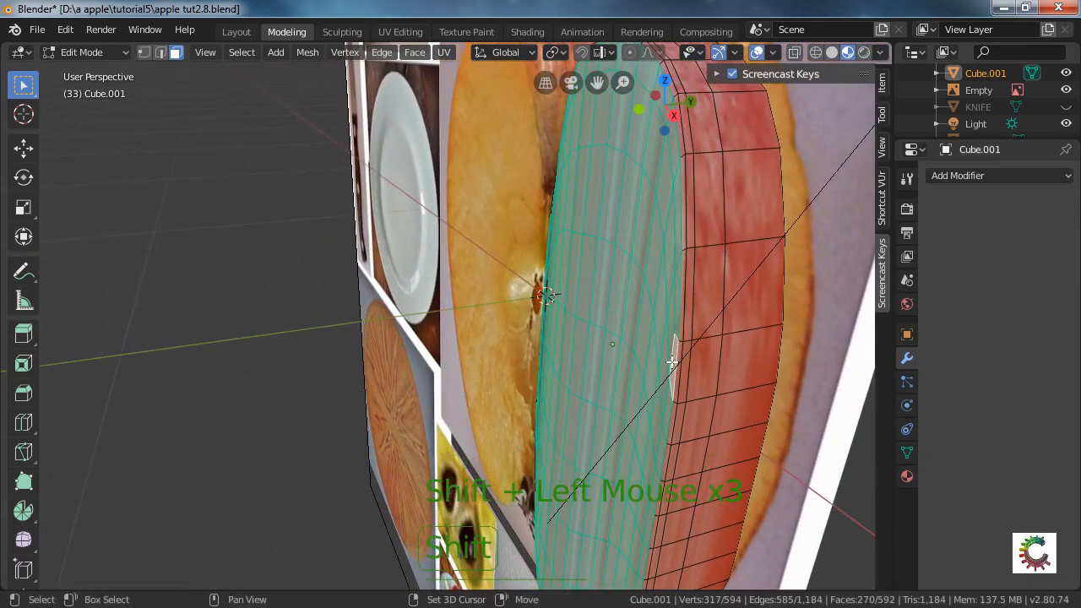
Map the selected cut-side faces by projecting them from the front orthographic view, and return to Object Mode.
middle_click_drag(672, 362, 768, 330)
key("KP_1")
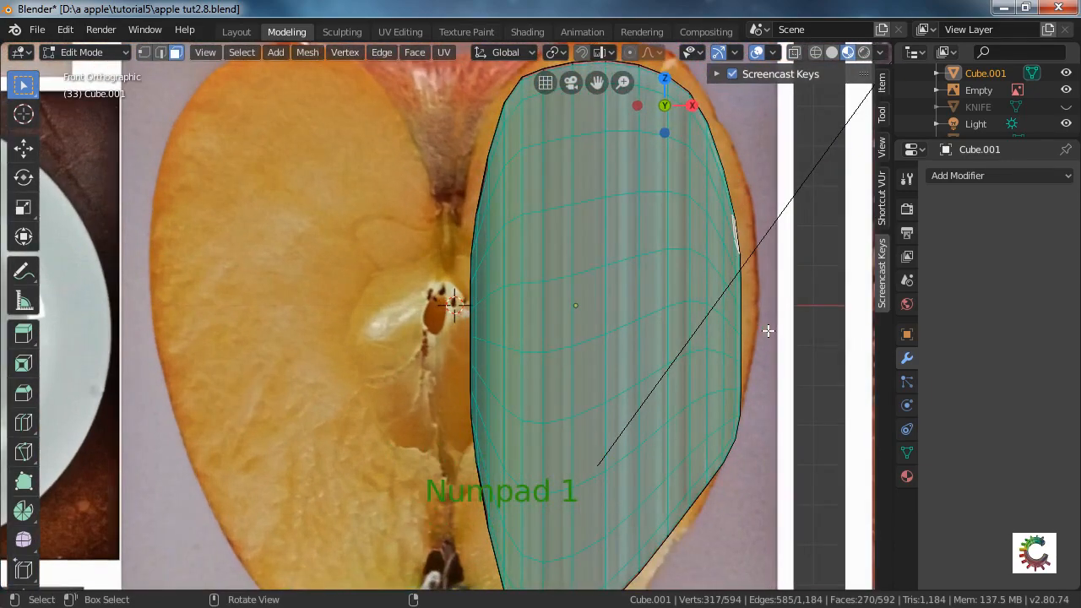
scroll(826, 357, "down", 5)
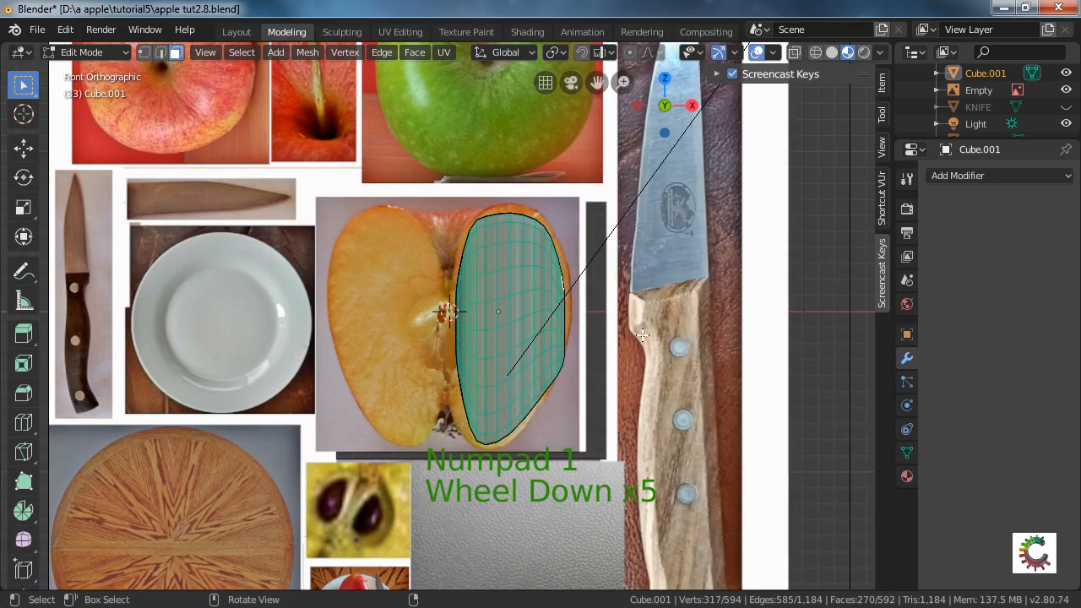
key("u")
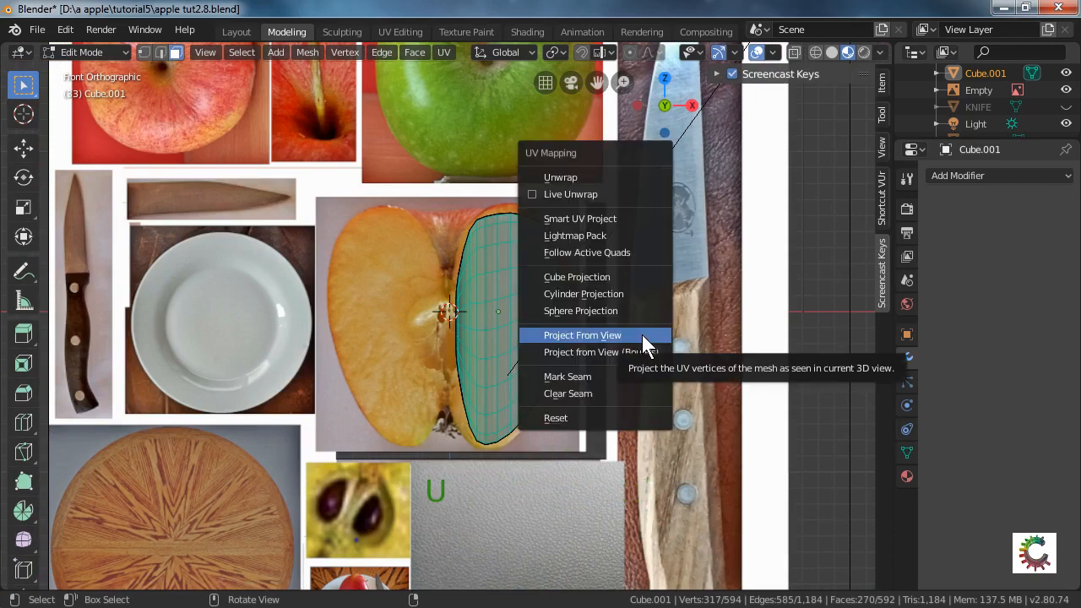
left_click(642, 334)
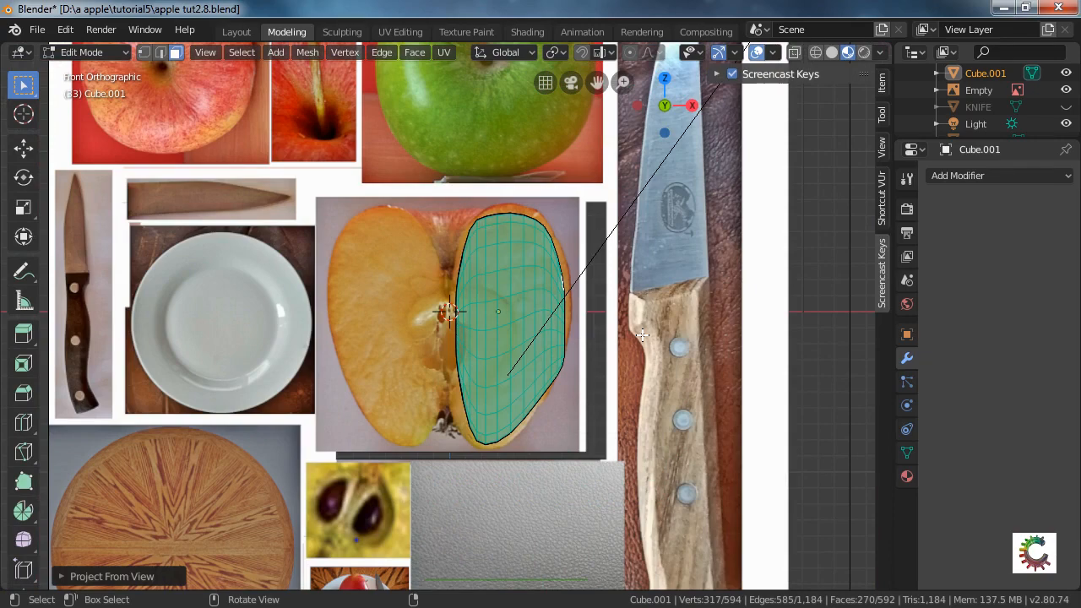
key("Tab")
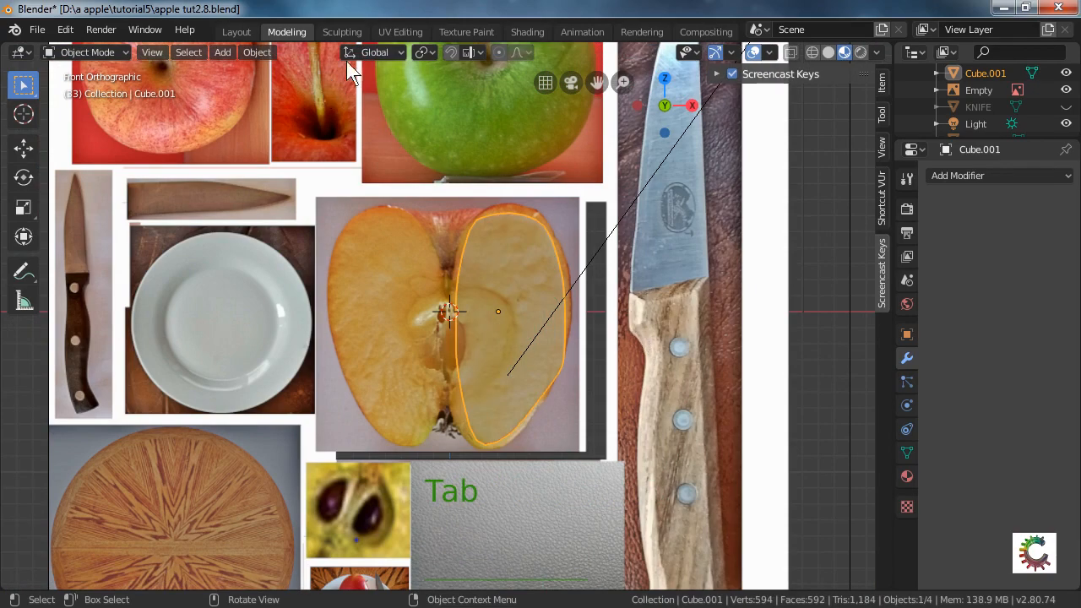
In the UV Editing workspace, scale up the cut side's UVs to fill more of the flesh in the halved apple photo's right half.
left_click(401, 32)
scroll(349, 124, "down", 6)
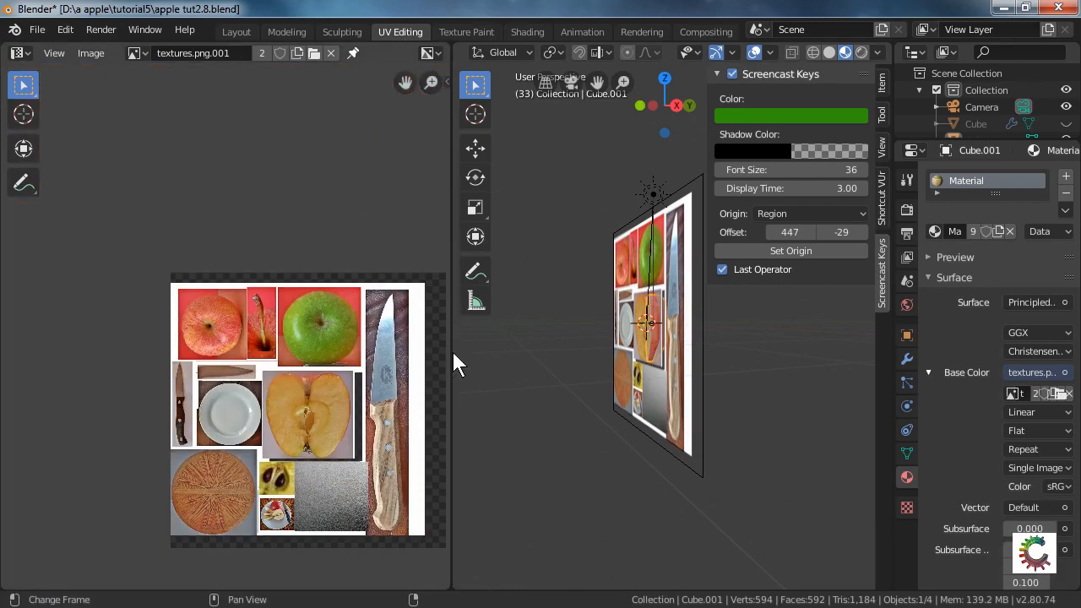
scroll(717, 372, "up", 6)
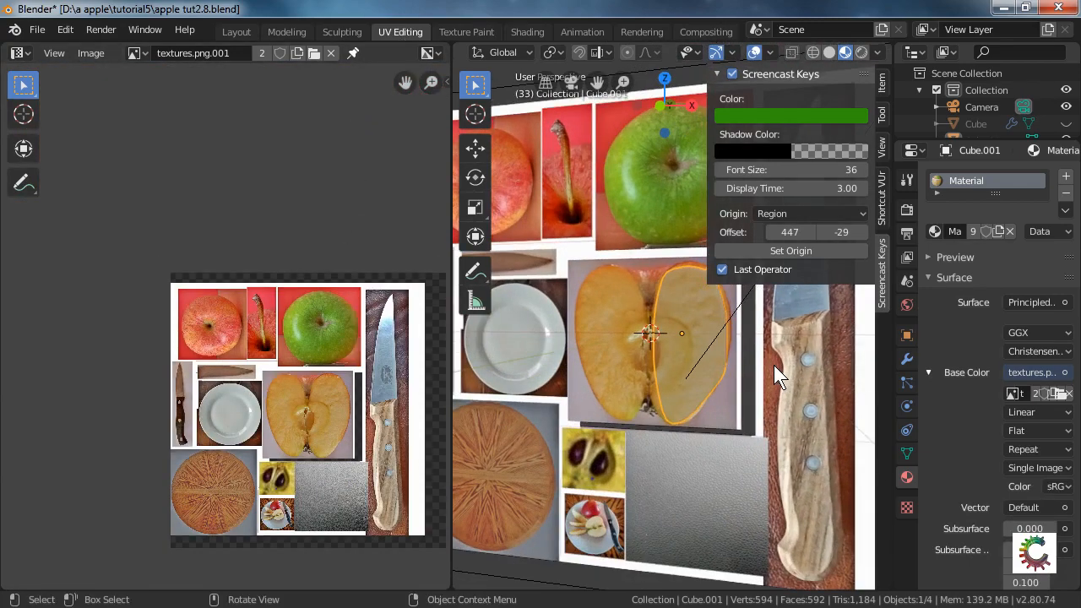
key("Tab")
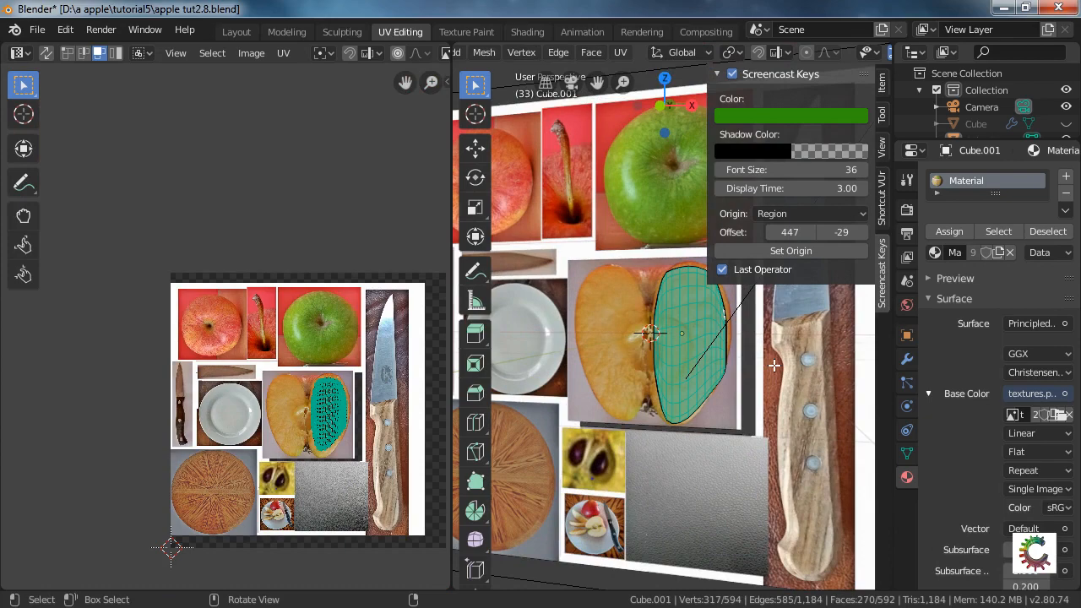
scroll(374, 460, "up", 3)
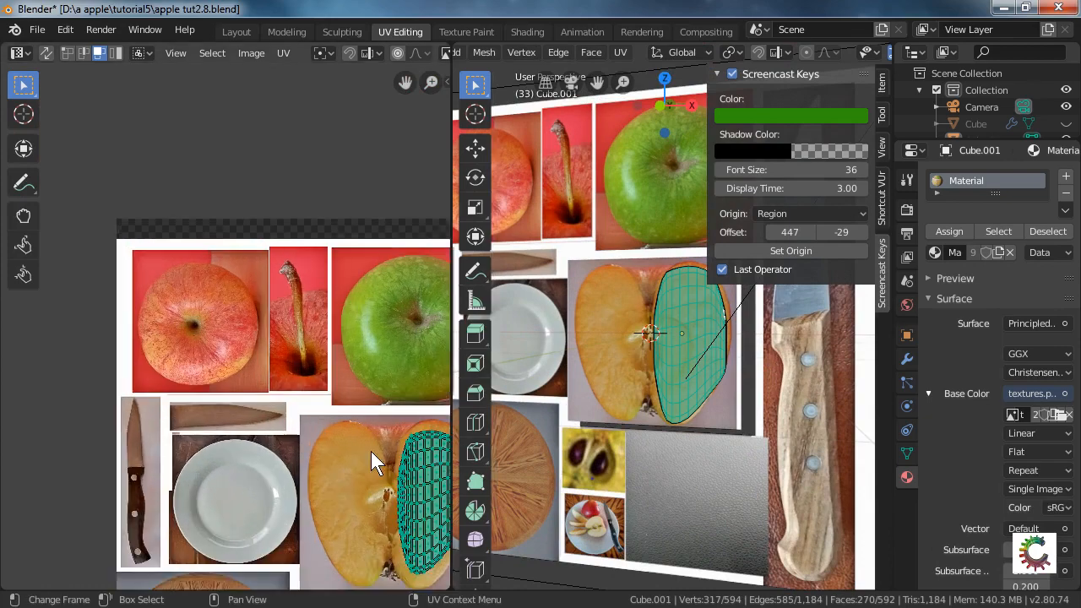
middle_click_drag(372, 449, 269, 354)
scroll(267, 356, "up", 3)
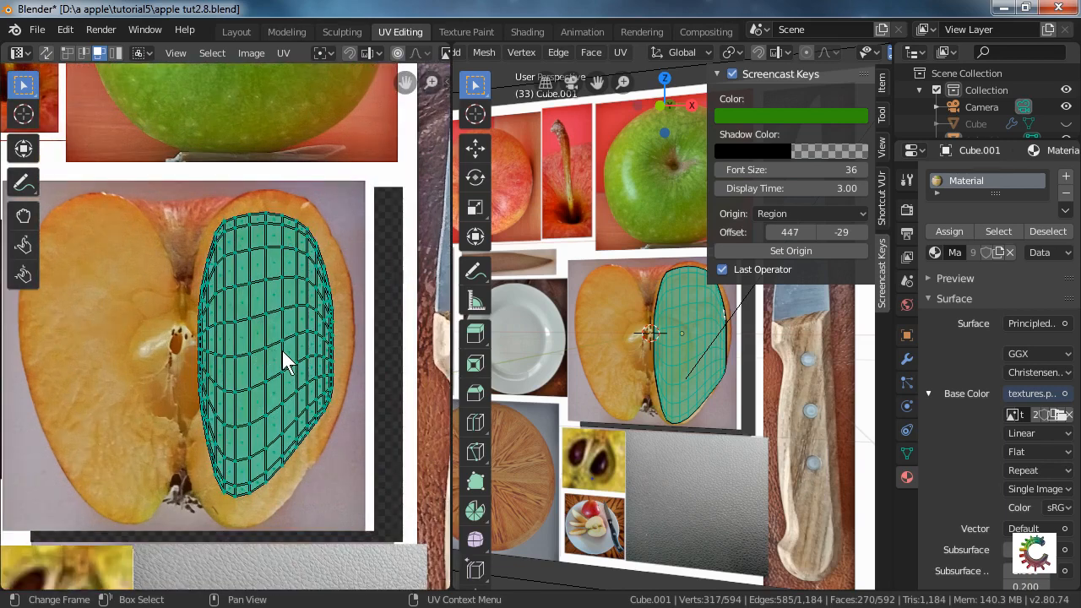
key("s")
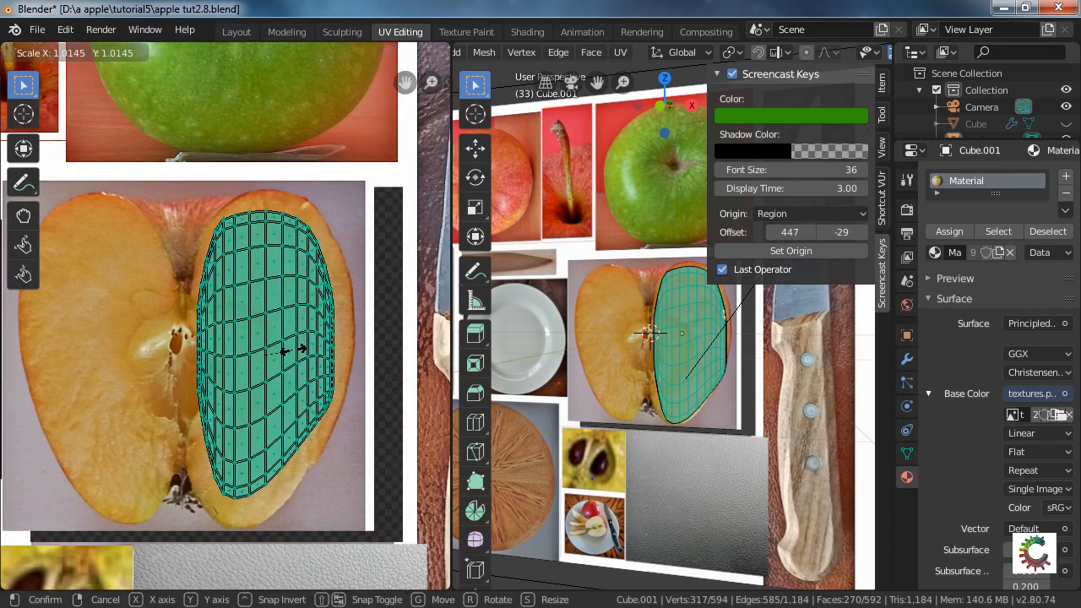
left_click(298, 353)
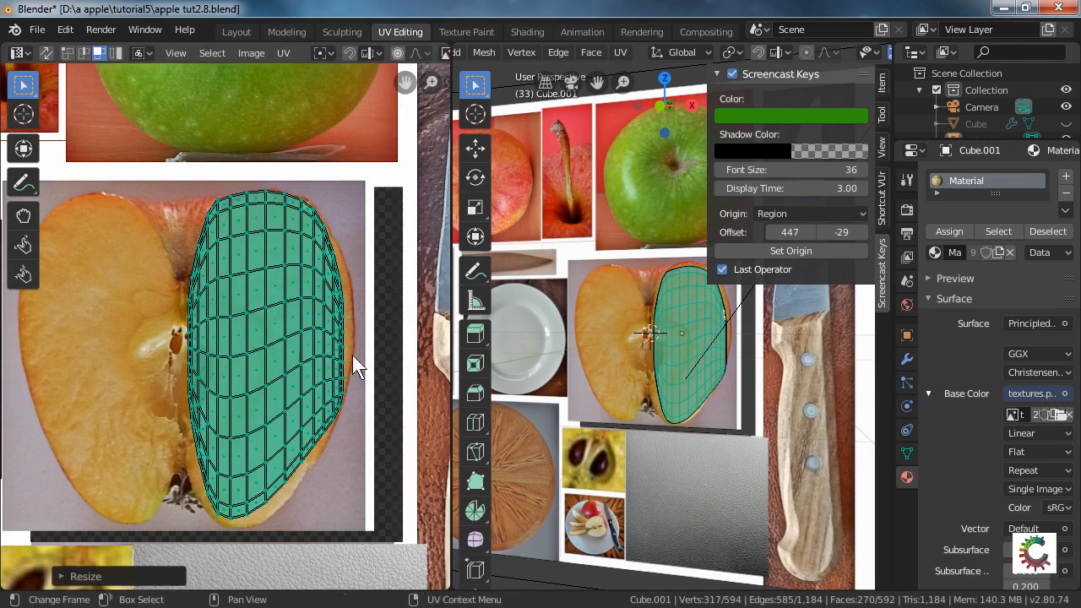
scroll(355, 359, "down", 1)
middle_click_drag(630, 407, 495, 436)
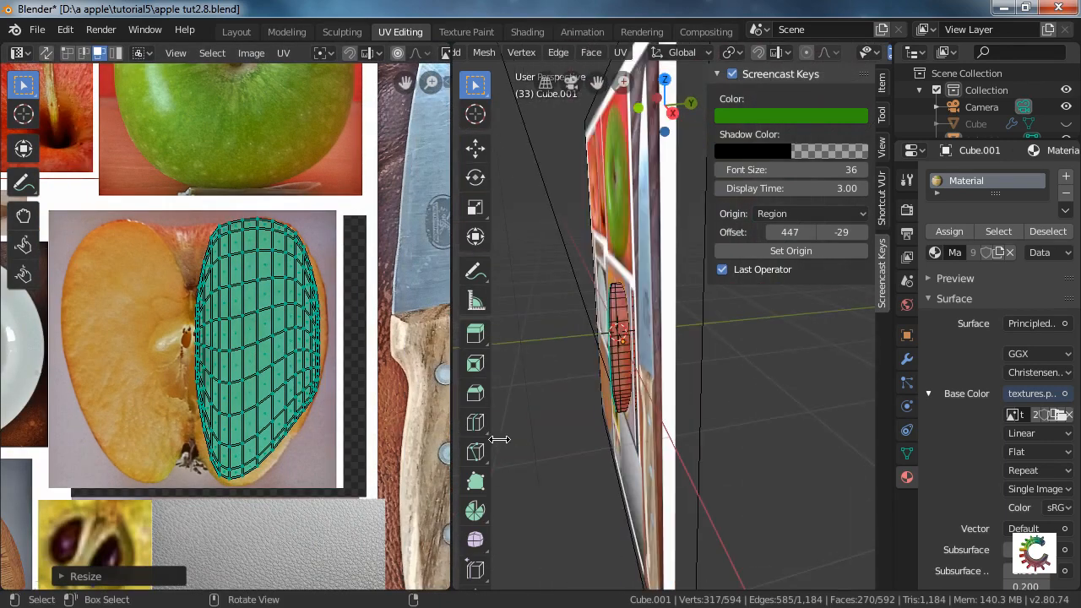
Return to the Modeling workspace and delete the reference image Empty from the scene.
left_click(287, 27)
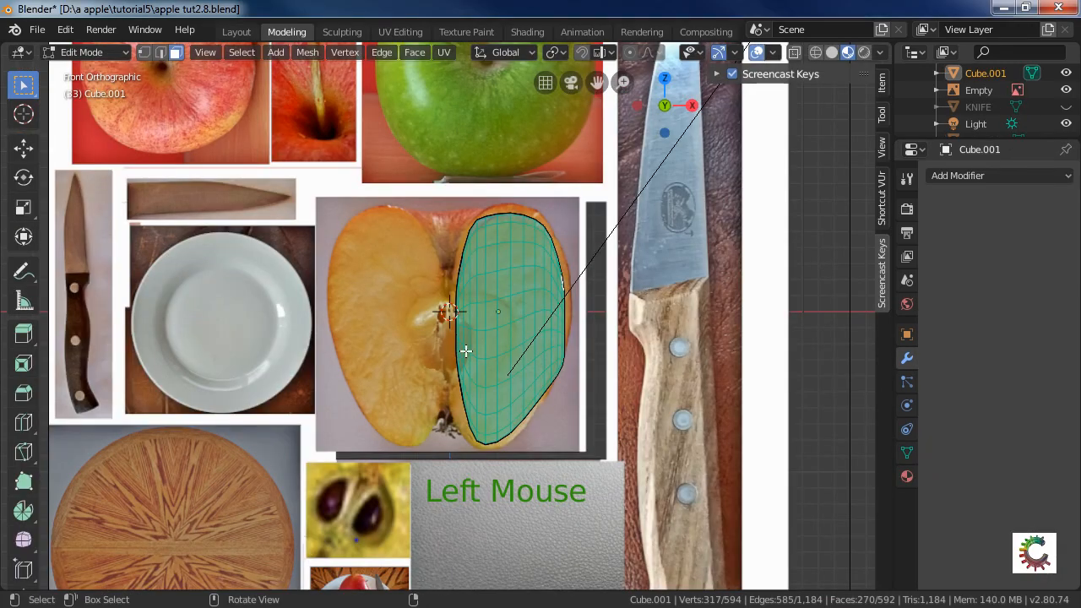
middle_click_drag(465, 350, 323, 338)
key("Tab")
middle_click_drag(425, 363, 579, 316)
left_click(581, 315)
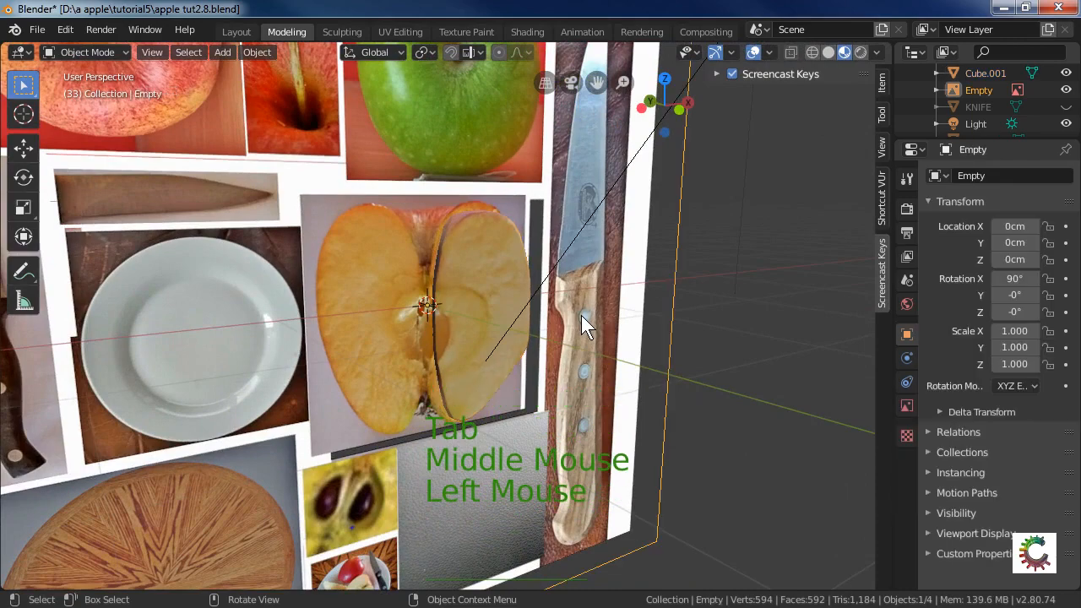
middle_click_drag(632, 321, 563, 308)
scroll(688, 321, "down", 4)
middle_click_drag(673, 334, 626, 353)
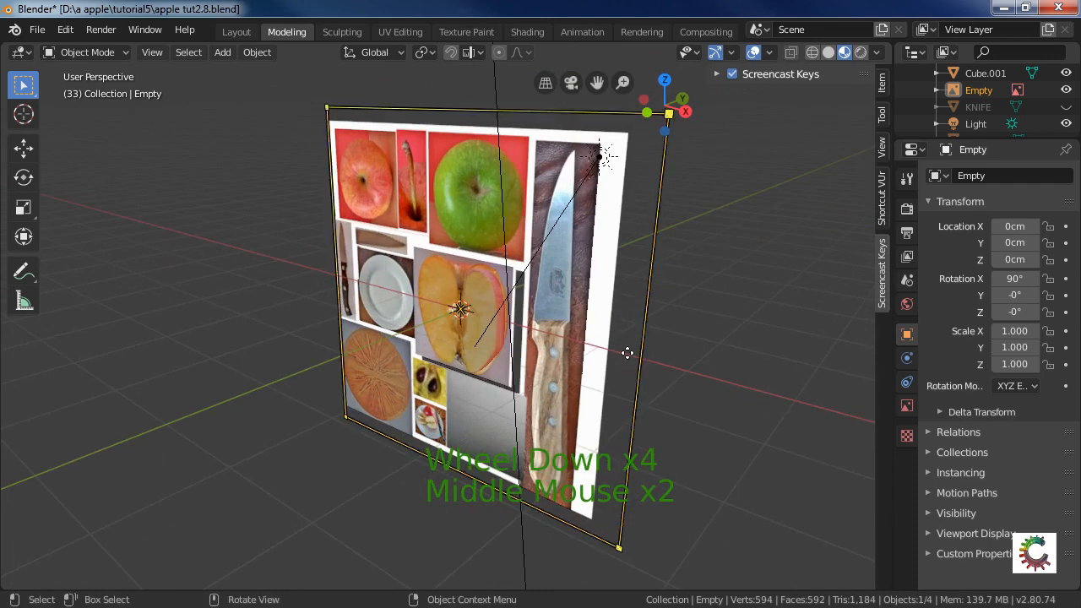
key("x")
left_click(623, 356)
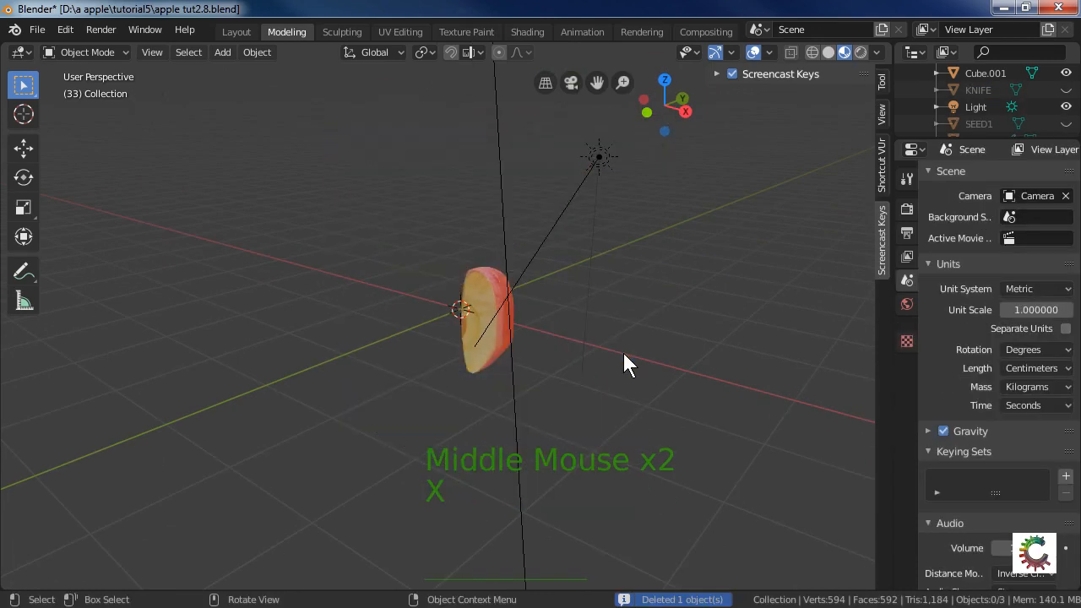
Select the apple slice and examine the texture on its cut side and narrow core-side strip.
scroll(619, 368, "up", 3)
middle_click_drag(615, 377, 131, 390)
scroll(577, 350, "up", 5)
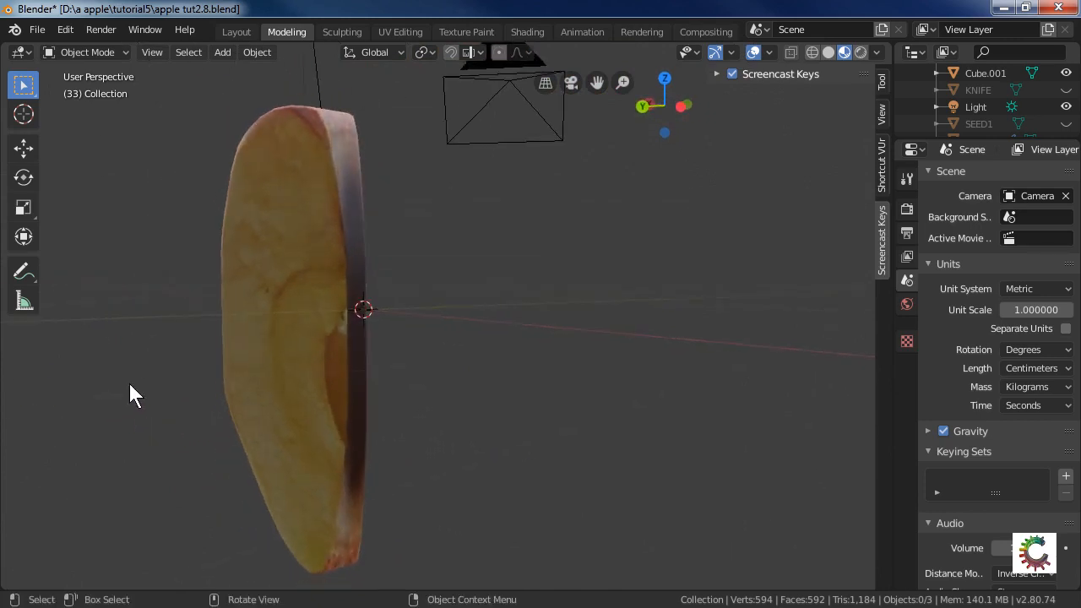
middle_click_drag(327, 362, 464, 378)
scroll(343, 362, "up", 2)
left_click(324, 363)
scroll(345, 300, "down", 2)
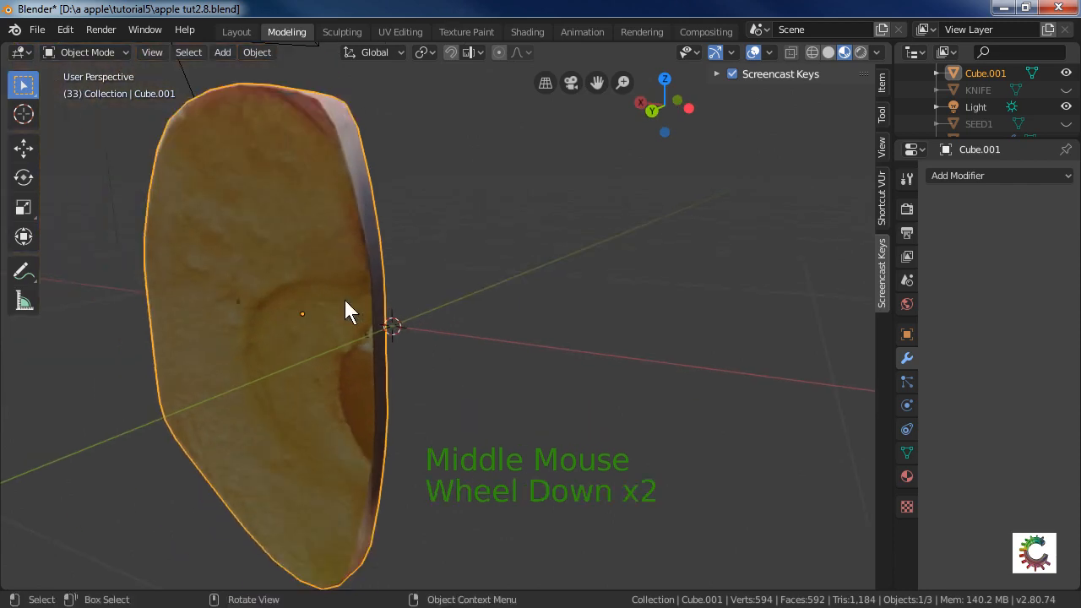
middle_click_drag(345, 300, 304, 266)
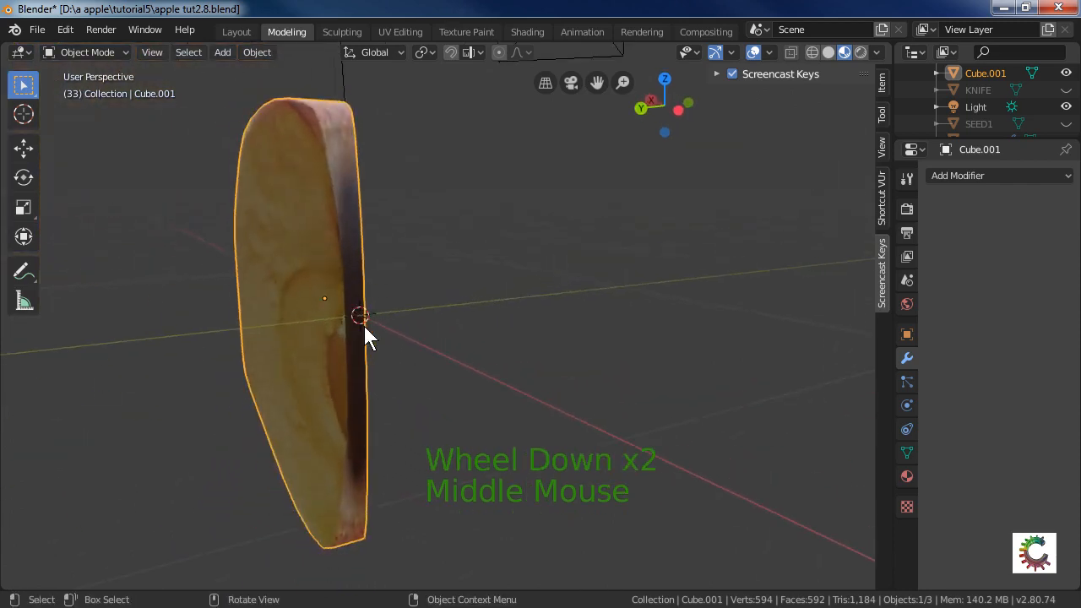
In Edit Mode, replace the selection with a box selection over the middle of the slice's narrow core-side strip.
key("Tab")
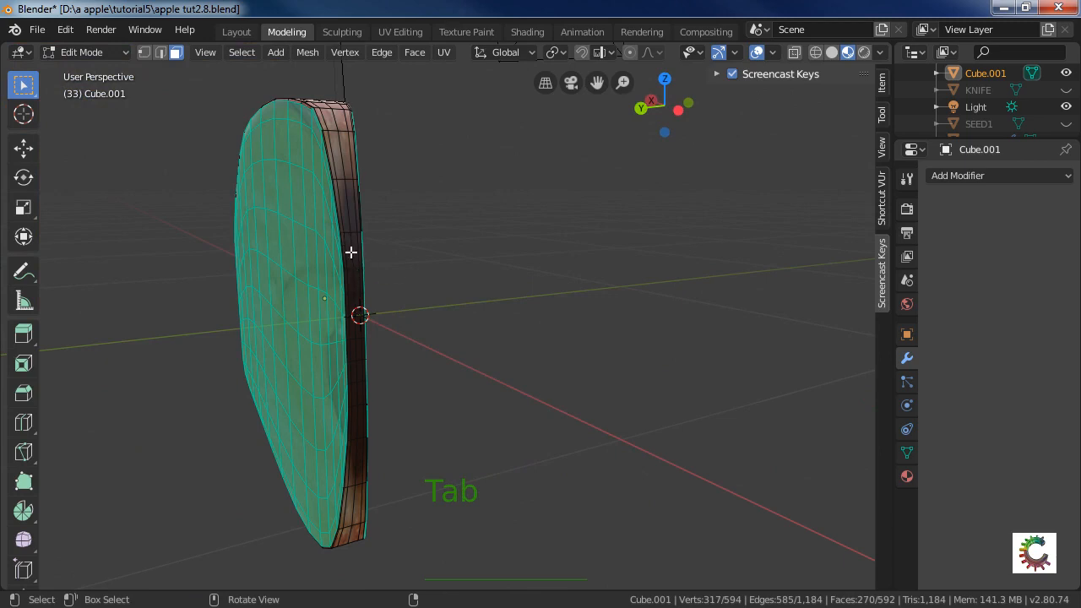
left_click(350, 251)
middle_click_drag(410, 265, 352, 251)
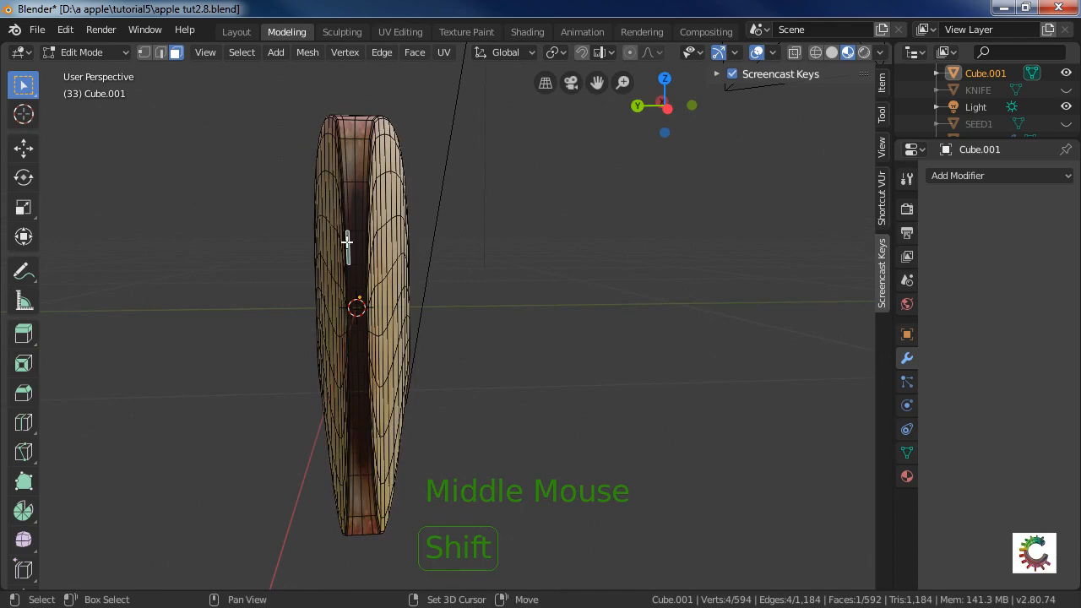
left_click_drag(347, 243, 364, 410, "shift")
middle_click_drag(365, 410, 630, 374)
scroll(483, 393, "up", 5)
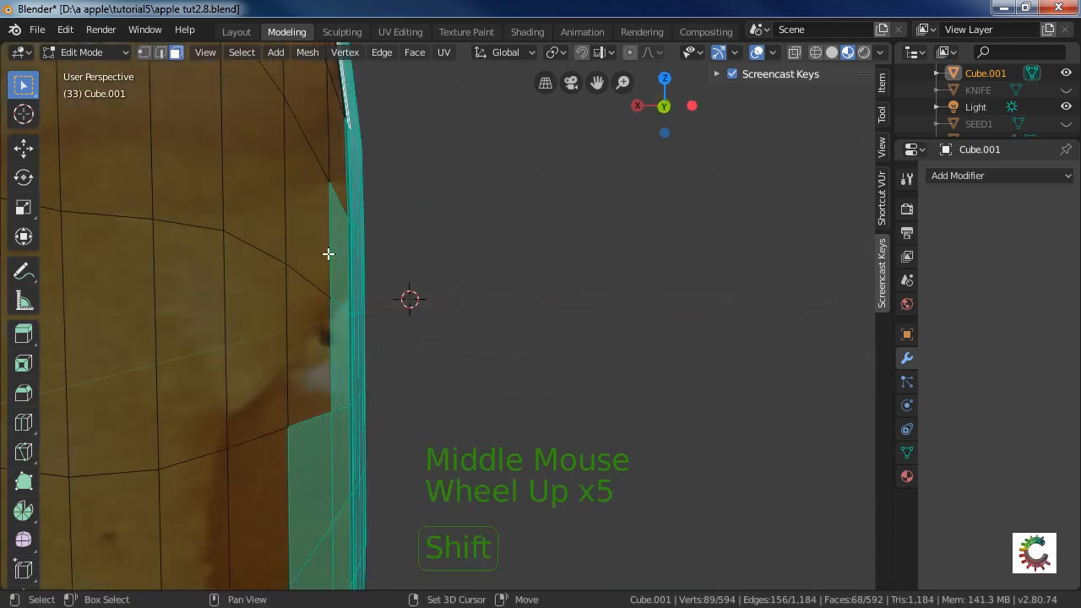
Deselect the stray cut-side faces beside the upper and middle part of the selected core-side strip.
left_click(328, 253, "shift")
left_click(287, 253, "shift")
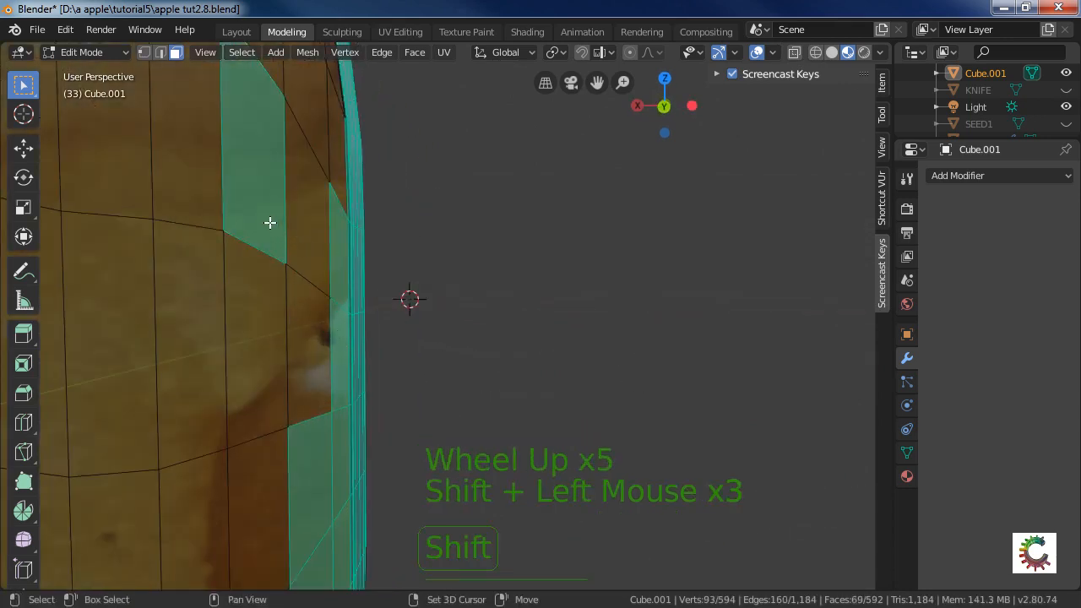
left_click(270, 222, "shift")
left_click(339, 278, "shift")
left_click(339, 359, "shift")
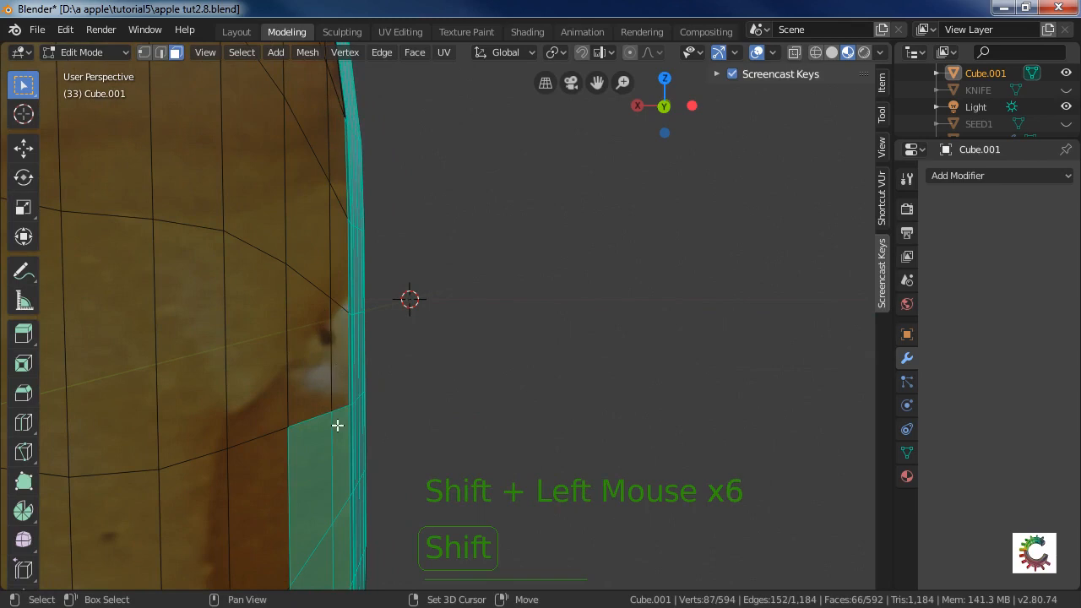
left_click(335, 425, "shift")
left_click(329, 460, "shift")
left_click(313, 557, "shift")
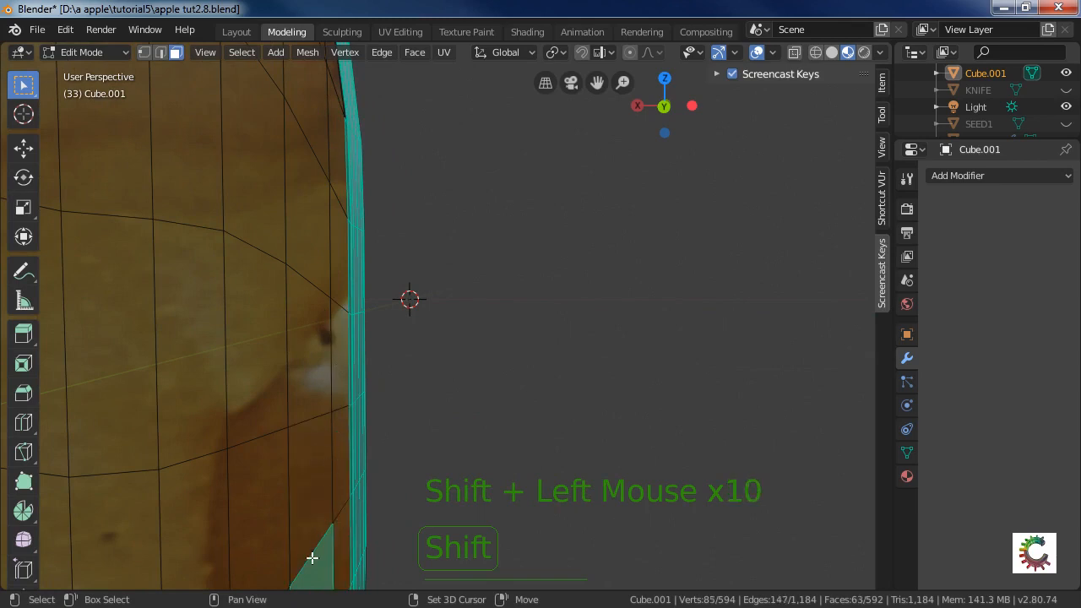
Remove the remaining stray cut-side faces near the lower end of the selected core-side strip.
scroll(389, 516, "down", 5)
left_click(405, 456, "shift")
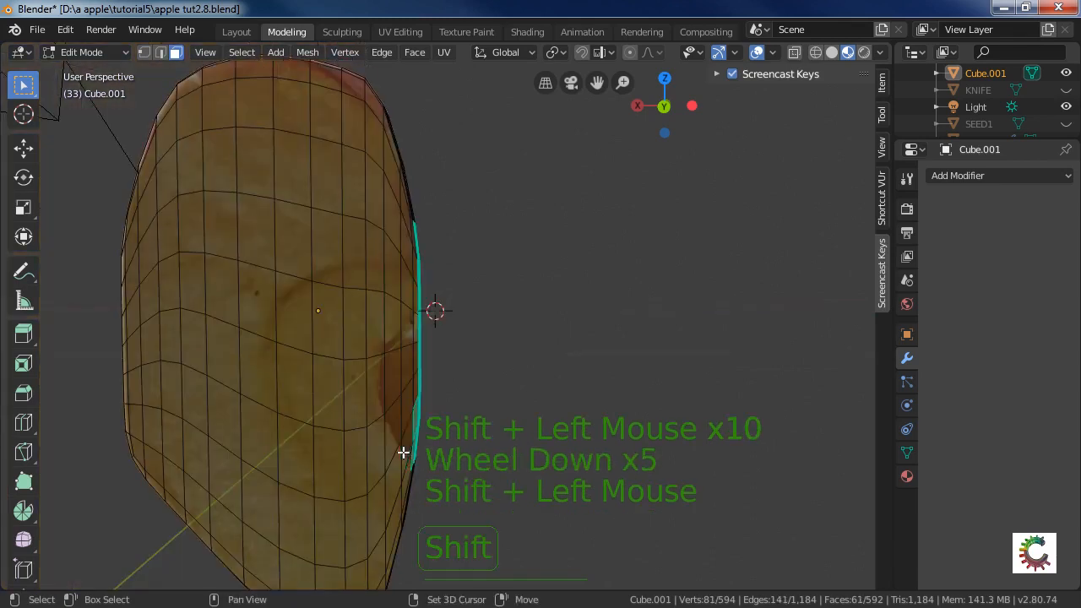
left_click(414, 429, "shift")
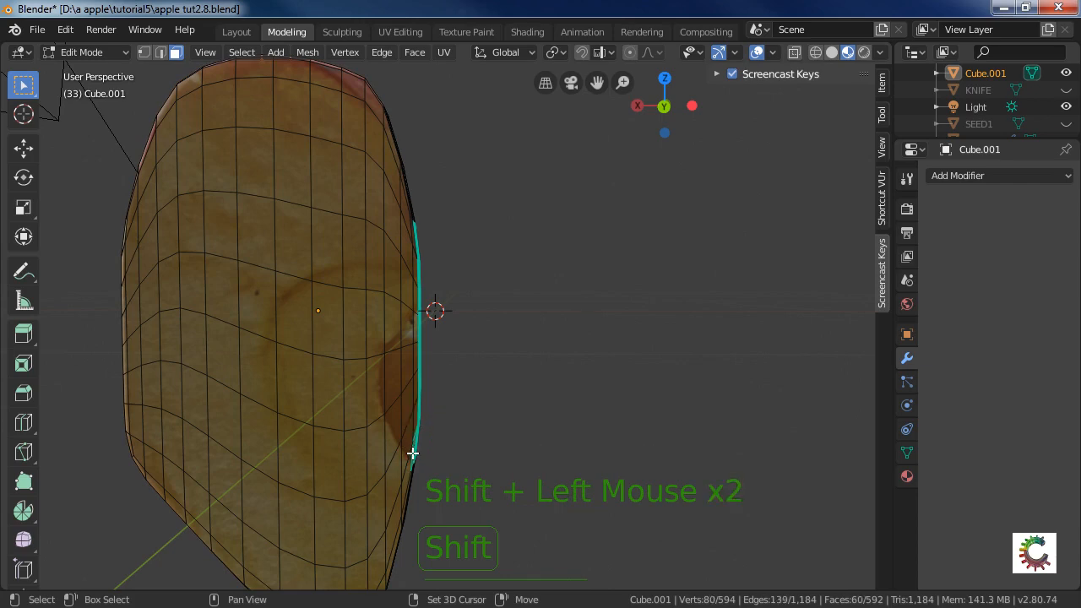
left_click(412, 453, "shift")
middle_click_drag(478, 451, 377, 378)
key("ctrl")
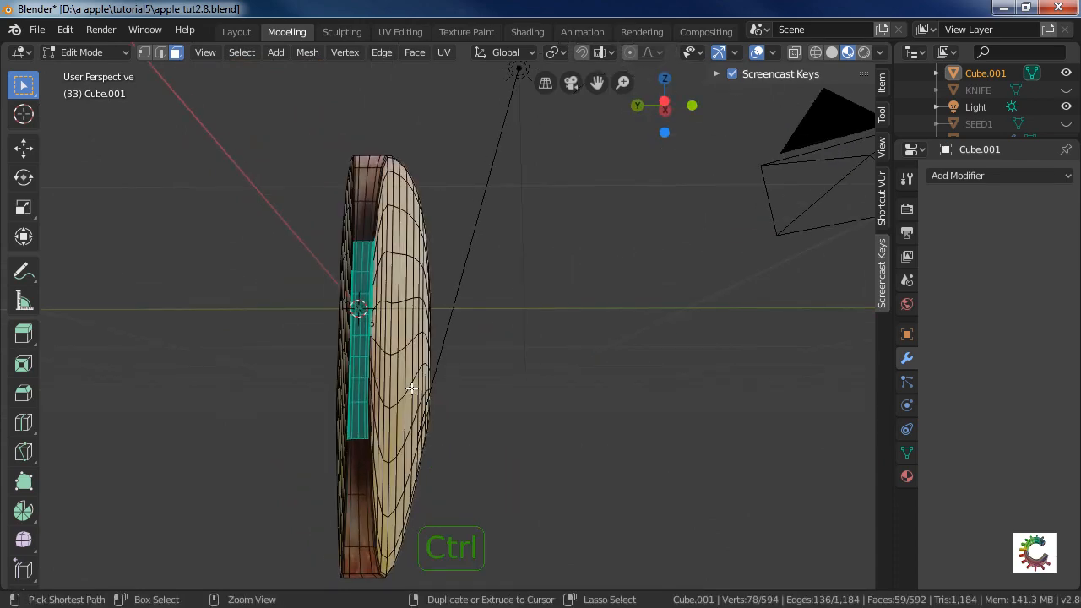
Project the selected core-side strip faces to UVs from the left orthographic view.
key("ctrl+KP_3")
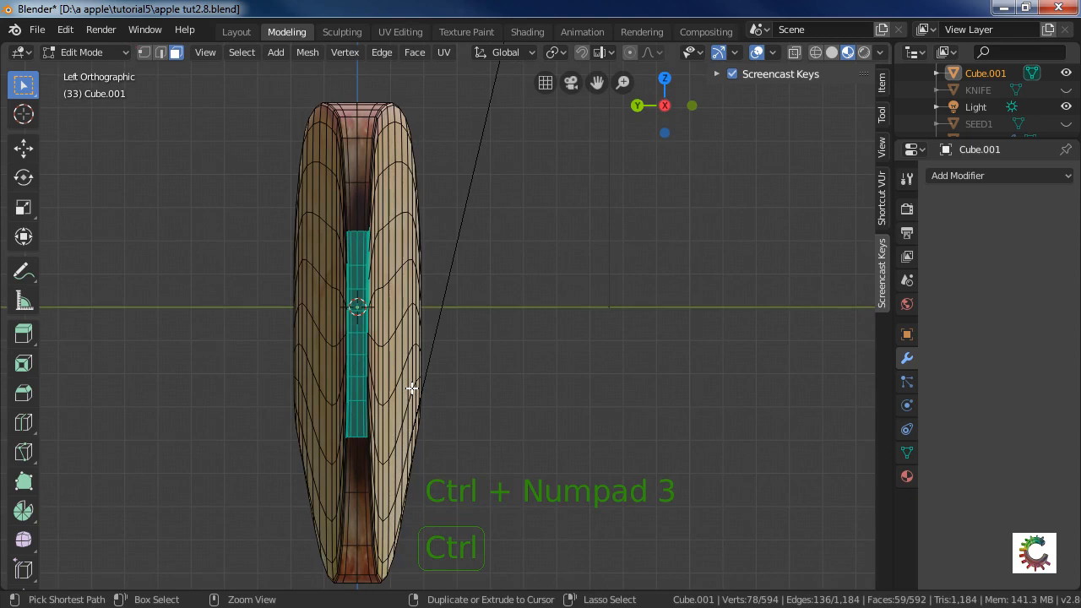
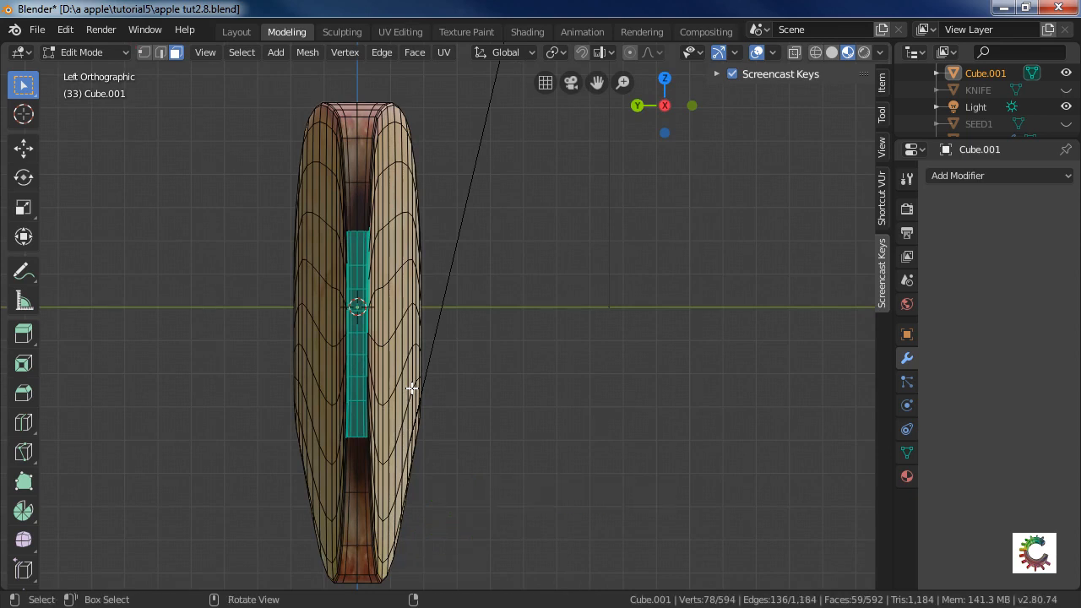
key("u")
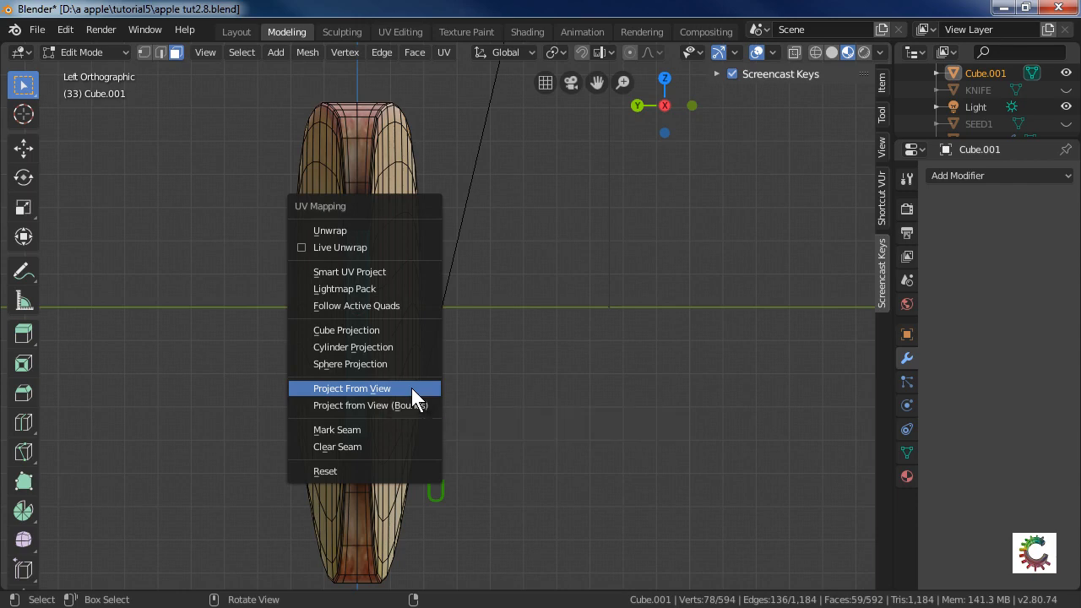
left_click(411, 388)
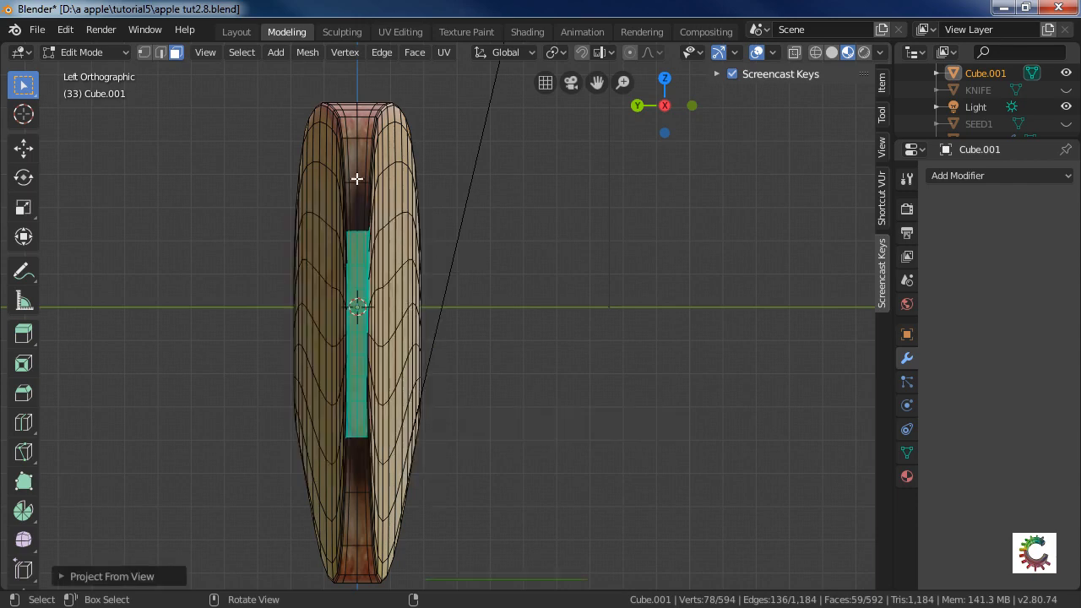
In the UV Editing workspace, shrink the strip's UV island and place it over the core in the halved-apple photo.
left_click(403, 31)
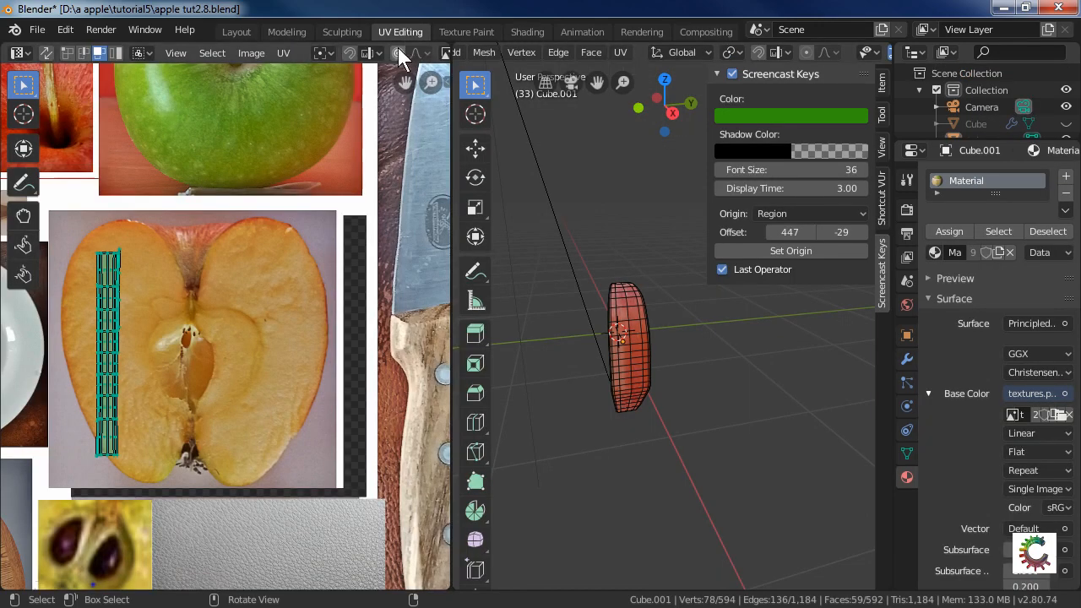
scroll(401, 346, "down", 3)
scroll(300, 353, "up", 4)
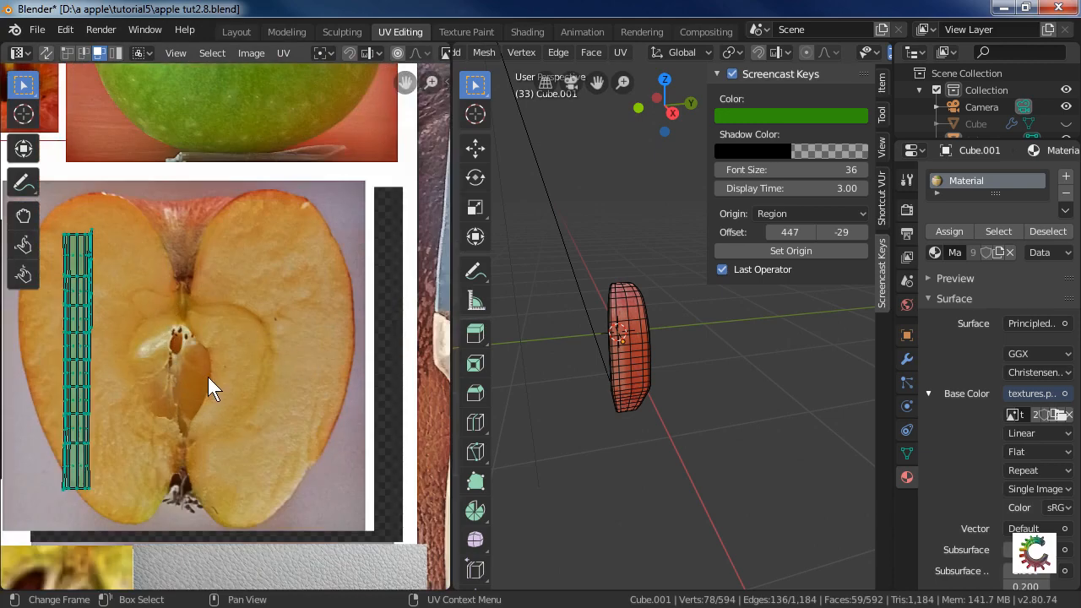
key("s")
left_click(149, 372)
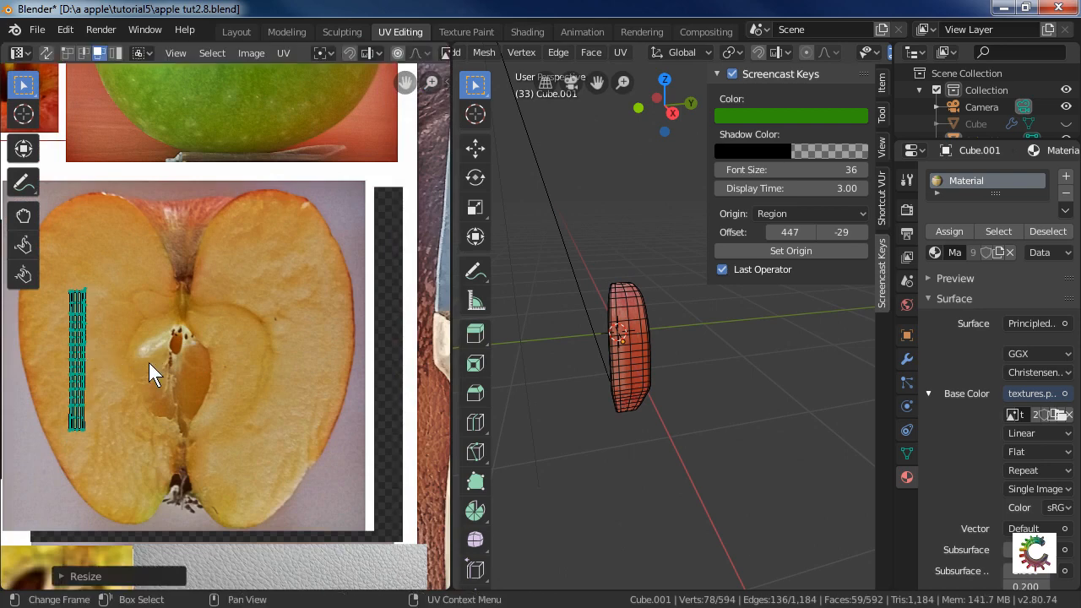
key("g")
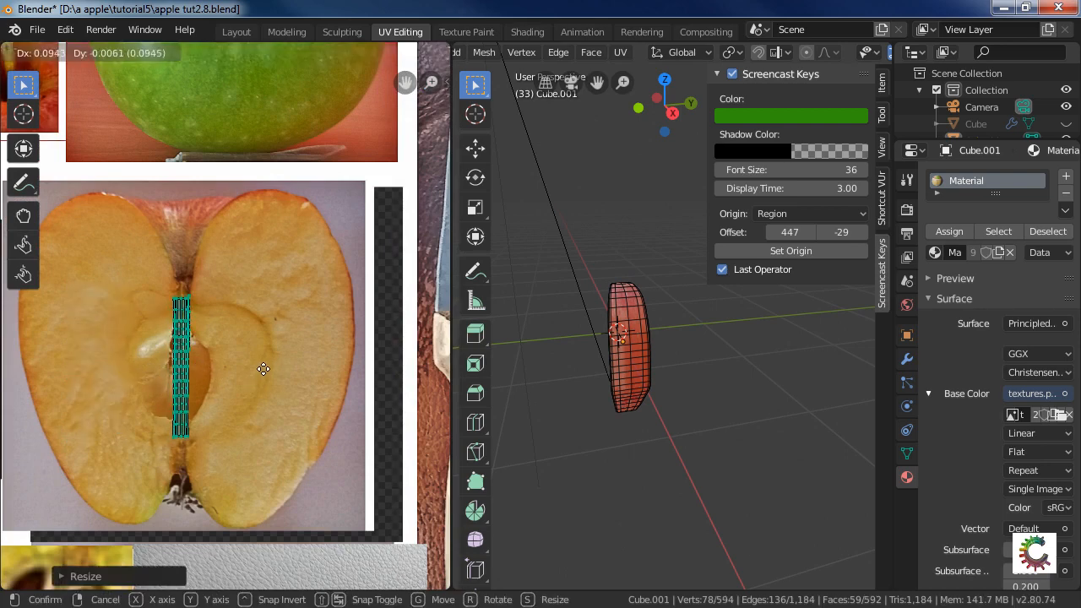
left_click(265, 370)
Examine the core-side strip and outer skin textures, and check the UV location of a face at the cut side's upper rim.
key("Tab")
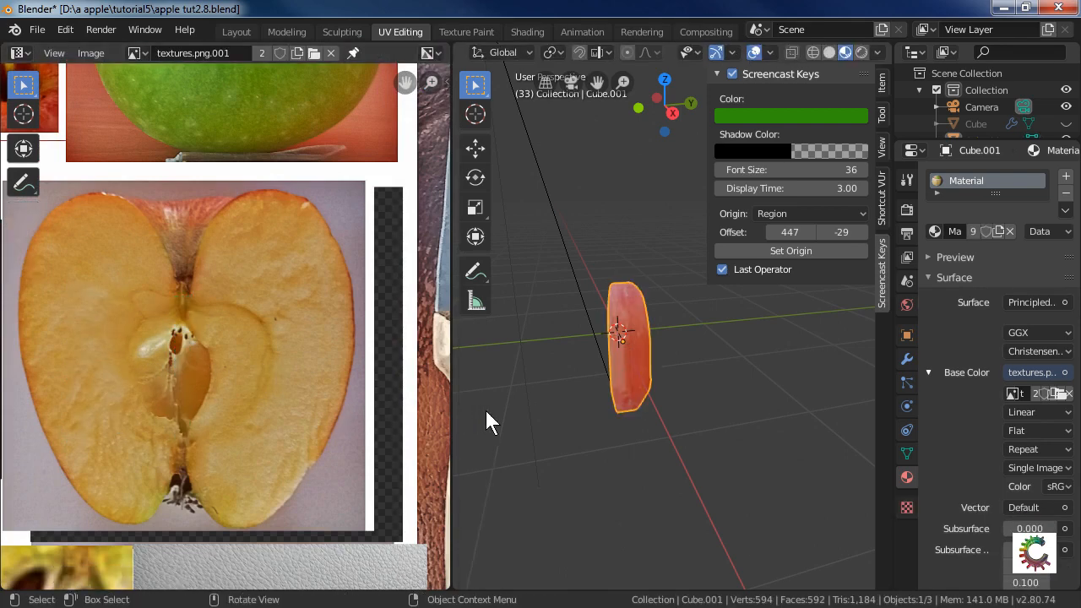
middle_click_drag(485, 408, 509, 389)
scroll(826, 373, "up", 6)
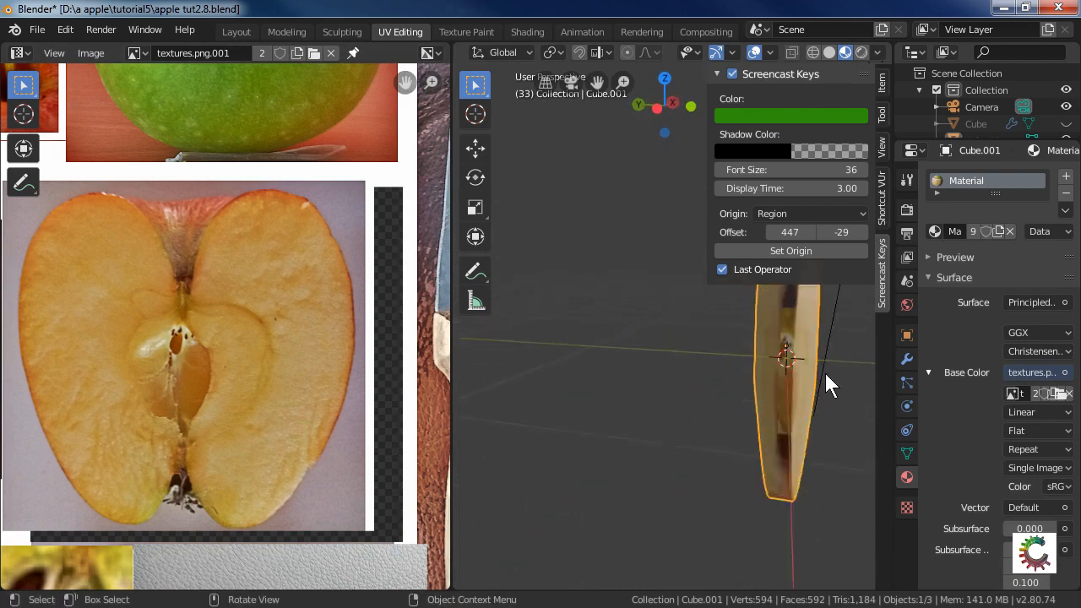
middle_click_drag(827, 374, 616, 432)
key("Tab")
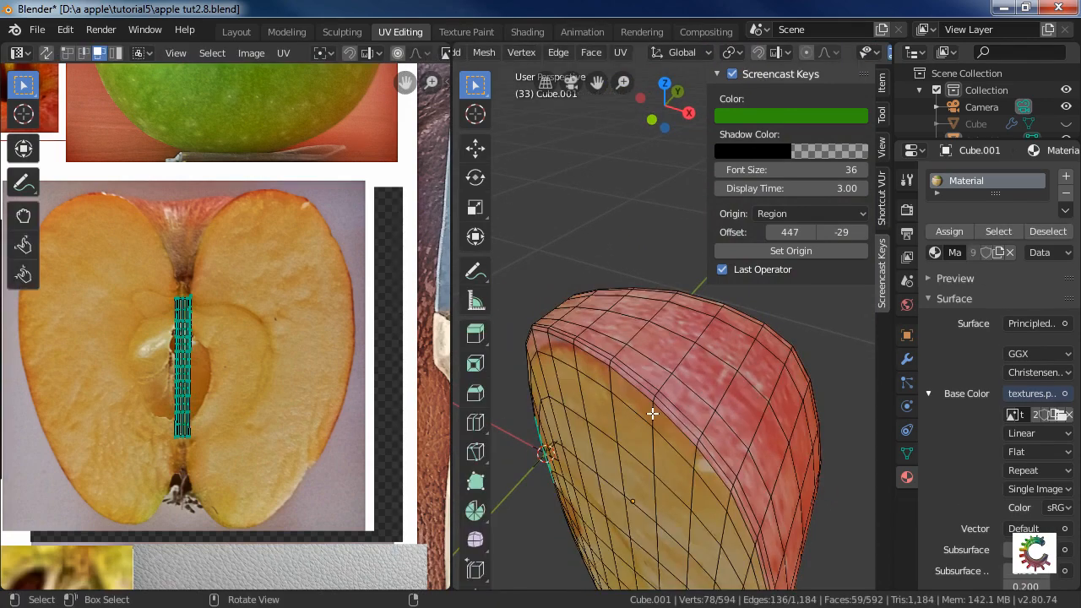
middle_click_drag(666, 407, 707, 379)
left_click(644, 370)
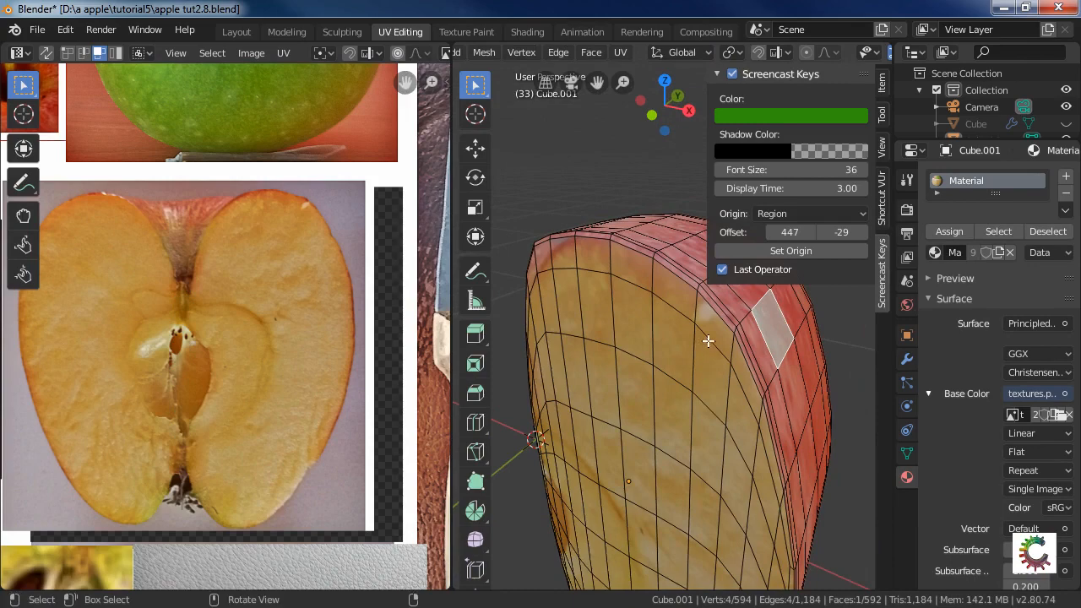
left_click(697, 313)
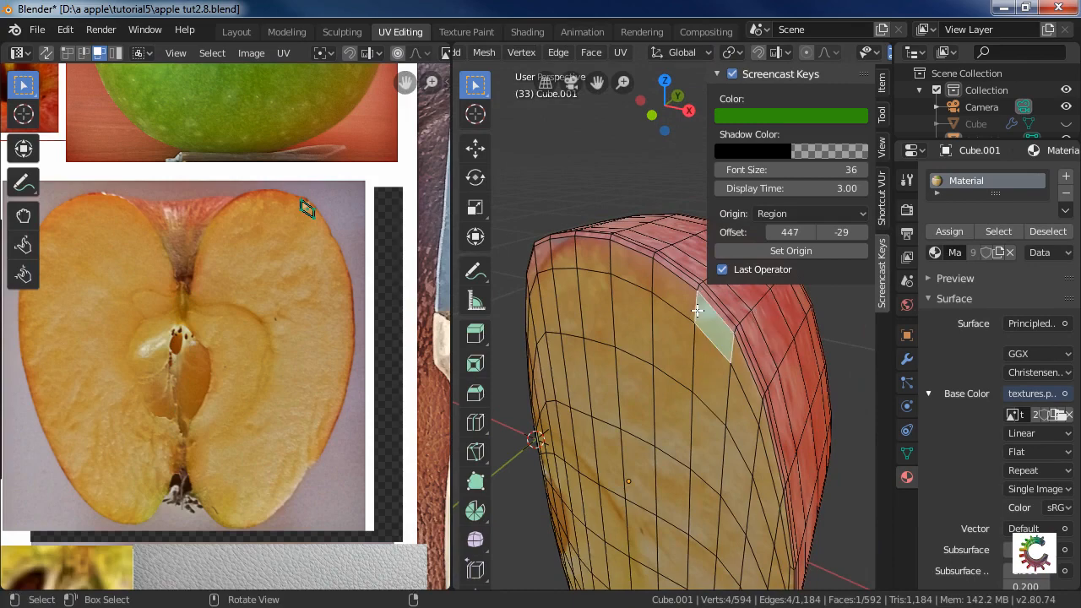
scroll(687, 285, "down", 3)
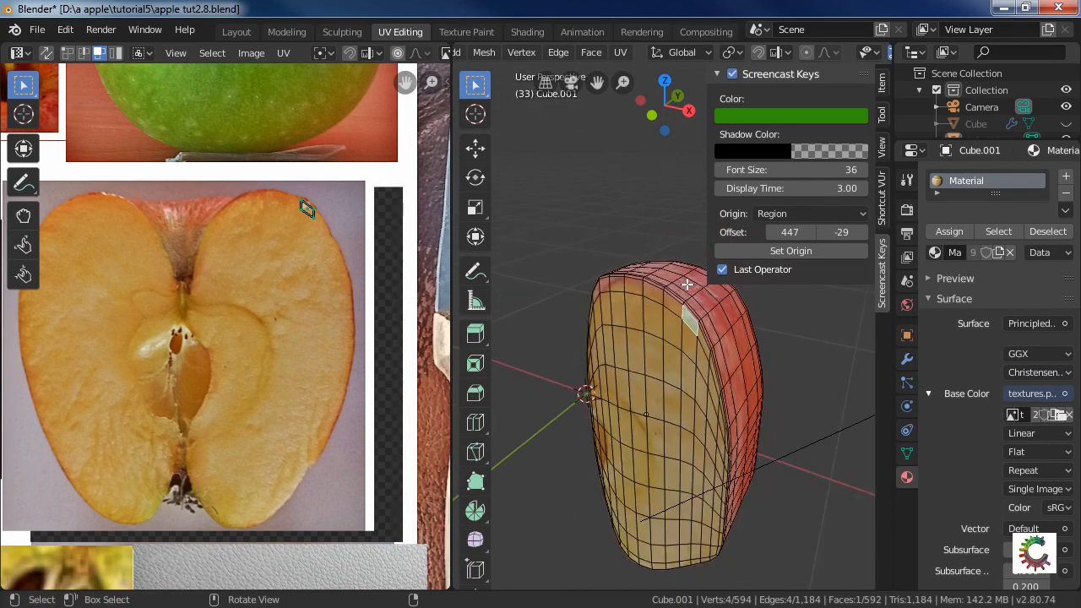
middle_click_drag(663, 281, 847, 420)
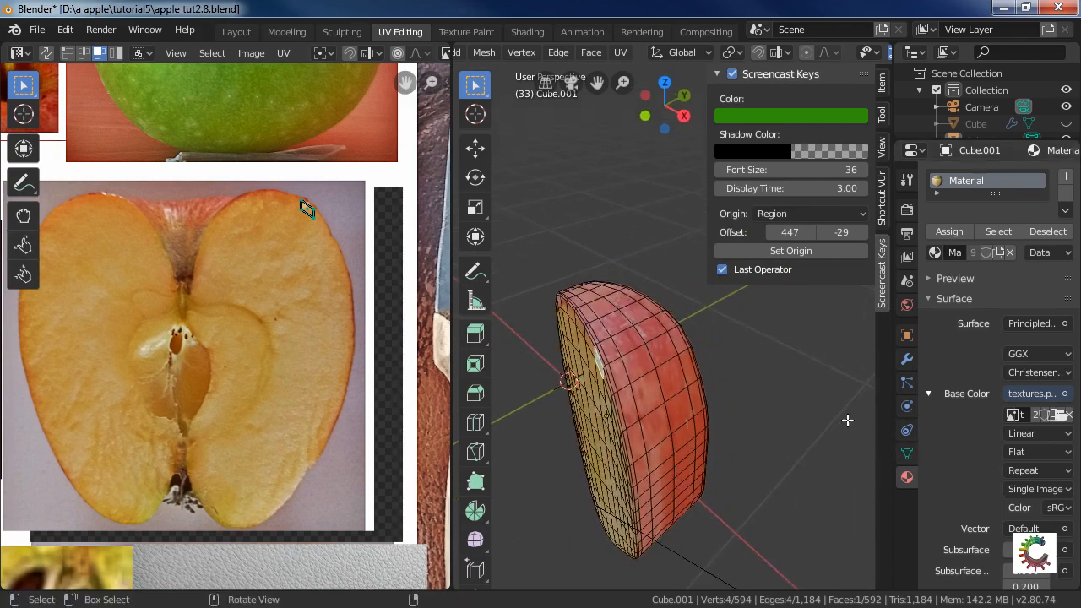
key("Tab")
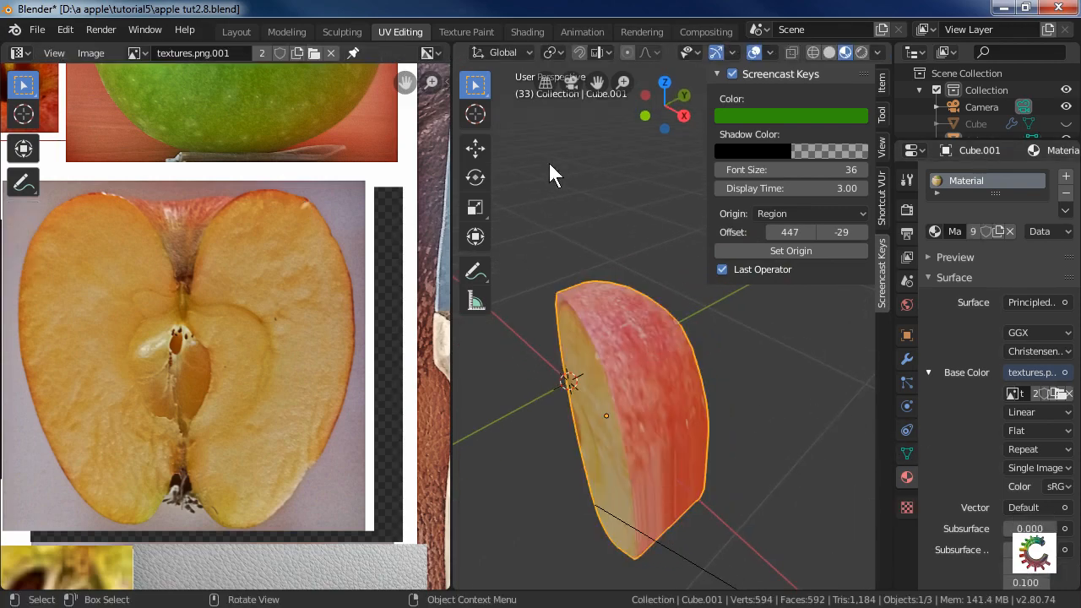
In the Modeling workspace, add a Catmull-Clark Subdivision Surface modifier to the apple slice and apply it.
left_click(295, 30)
middle_click_drag(656, 358, 794, 391)
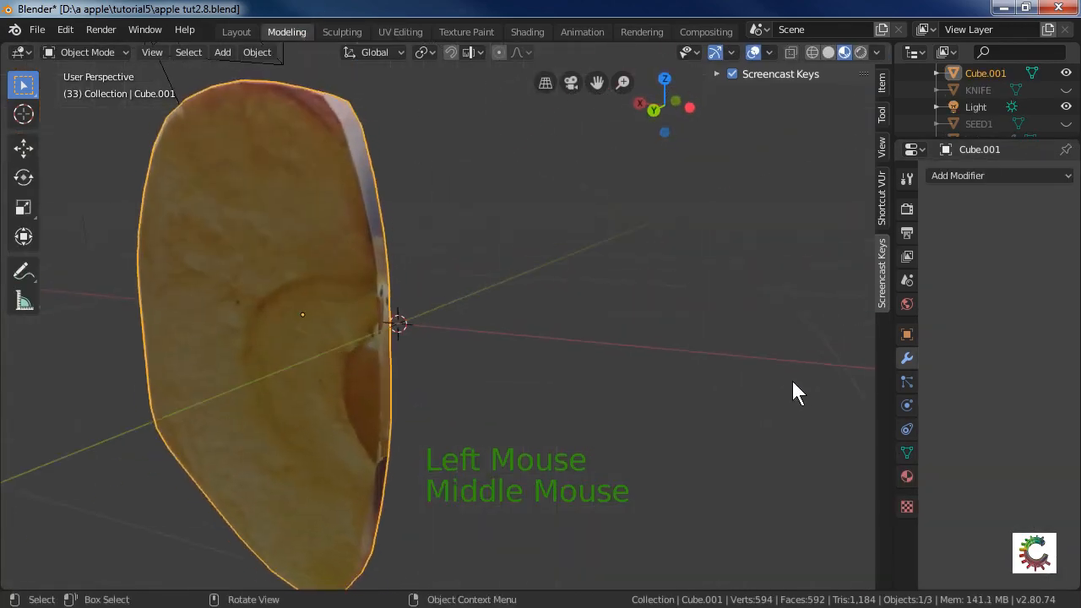
key("Tab")
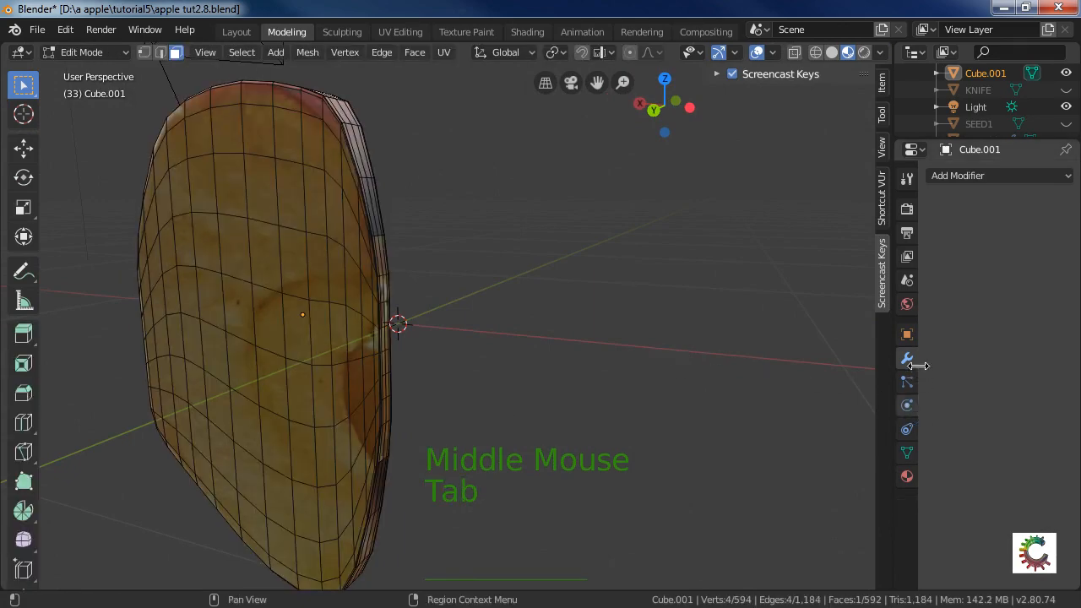
right_click(921, 257)
mouse_move(927, 261)
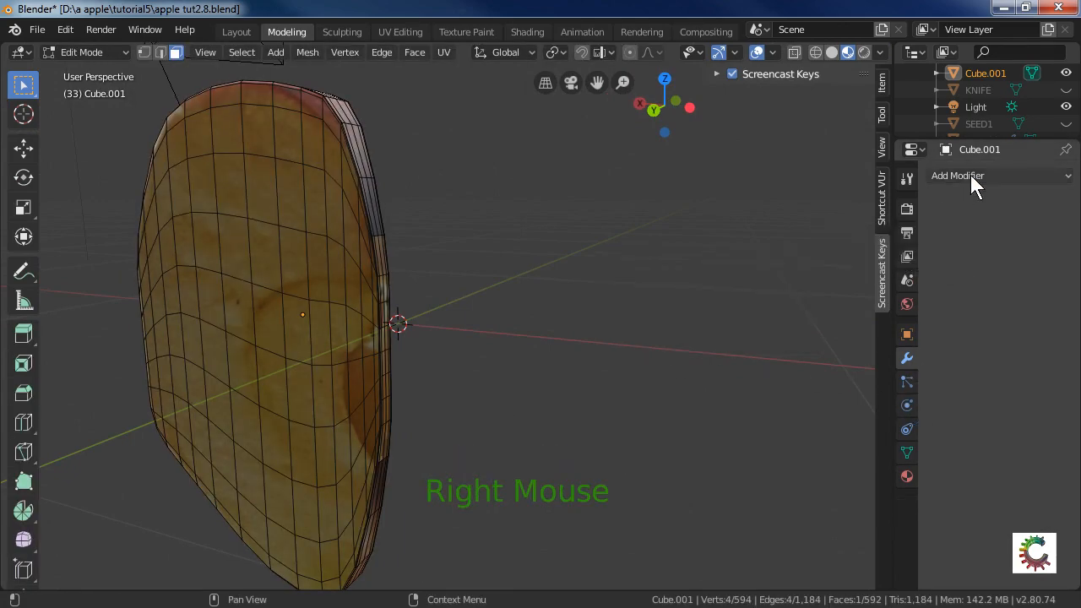
left_click(971, 175)
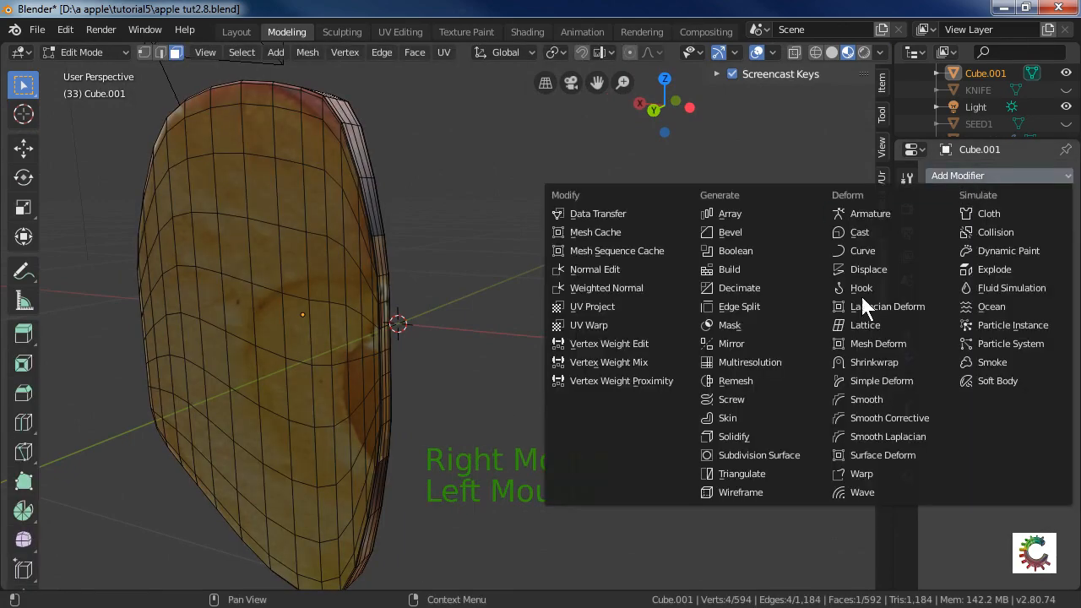
left_click(771, 456)
middle_click_drag(677, 425, 616, 498)
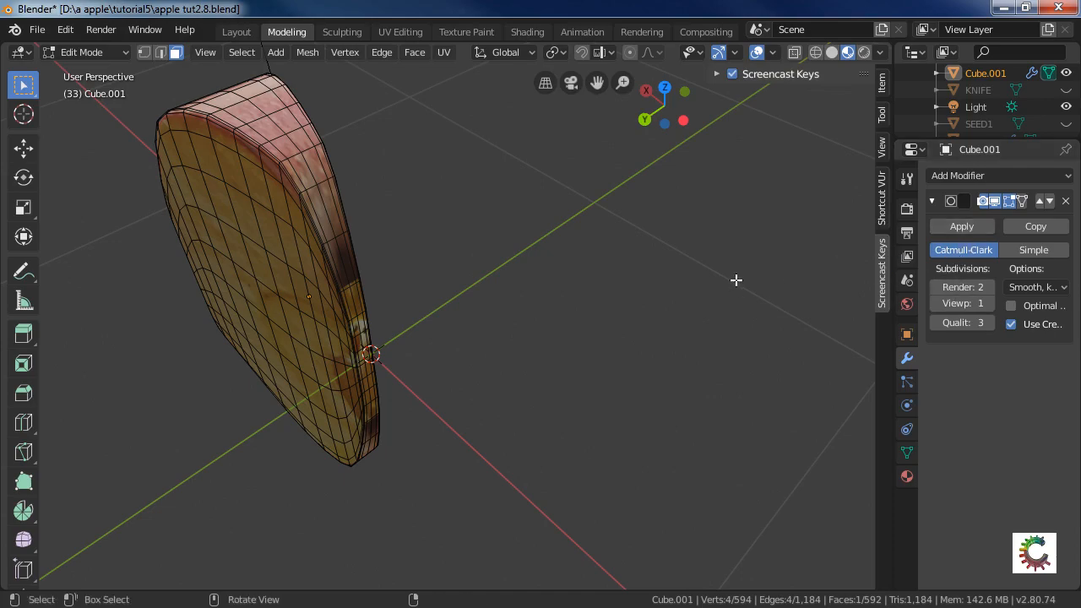
key("Tab")
left_click(958, 226)
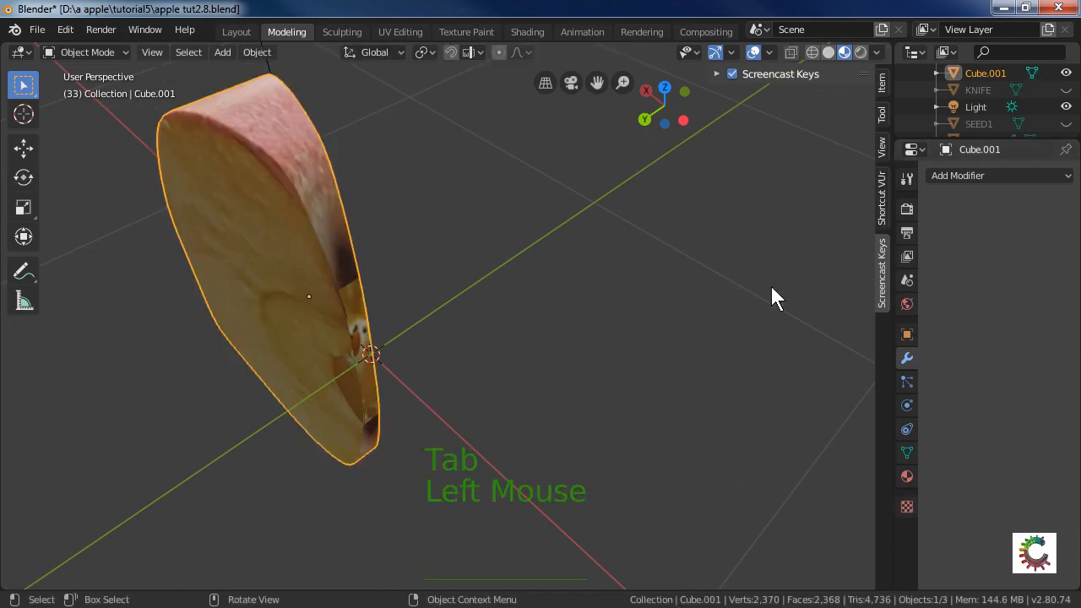
In Edit Mode, select a single face near the middle of the core-side strip and enable proportional editing.
key("Tab")
middle_click_drag(668, 313, 629, 287)
scroll(560, 329, "up", 4)
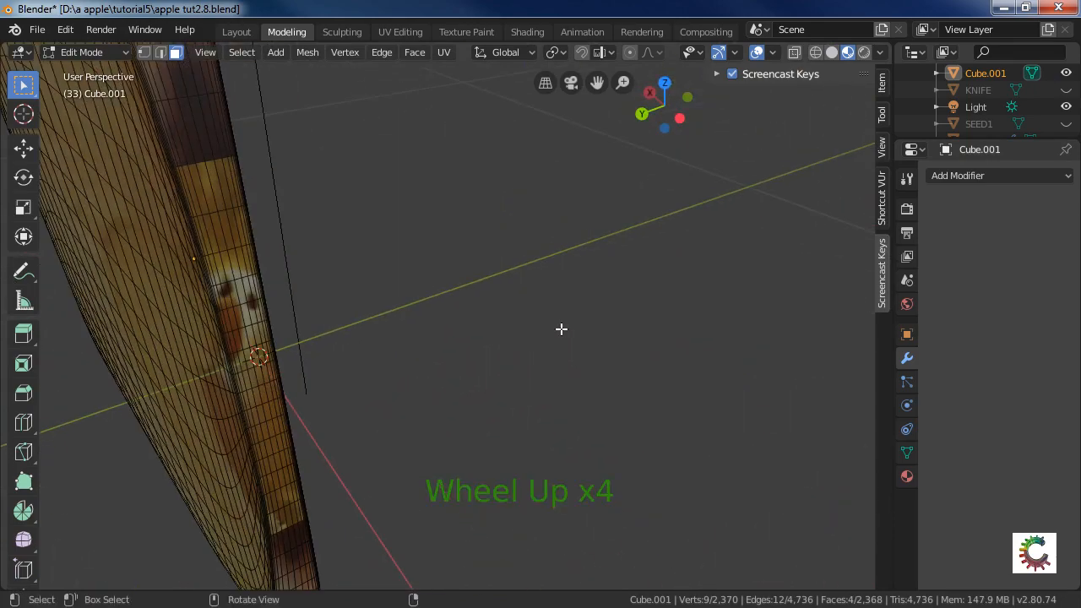
middle_click_drag(549, 325, 613, 247, "shift")
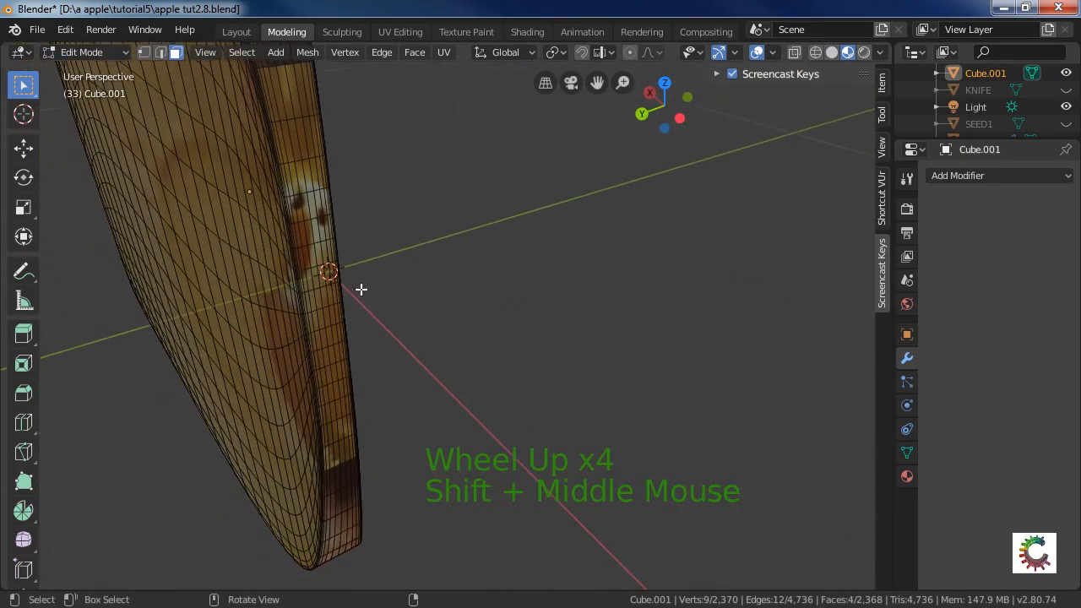
left_click(320, 304)
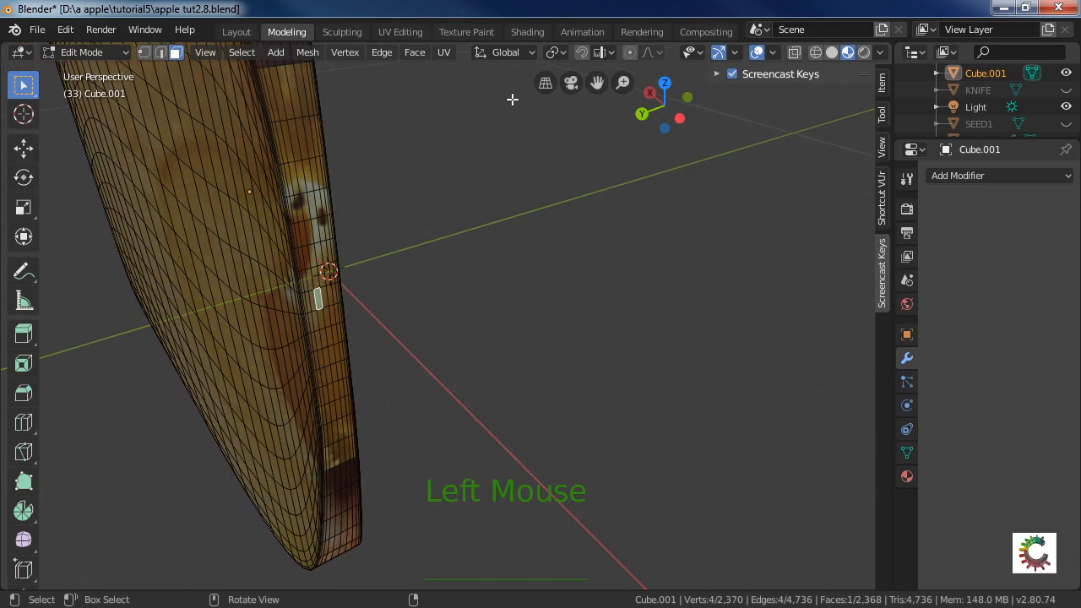
left_click(630, 52)
Try to move the selected core-strip face about 1.7 cm along global Y with proportional size 0.29, and undo the move.
key("g")
key("y")
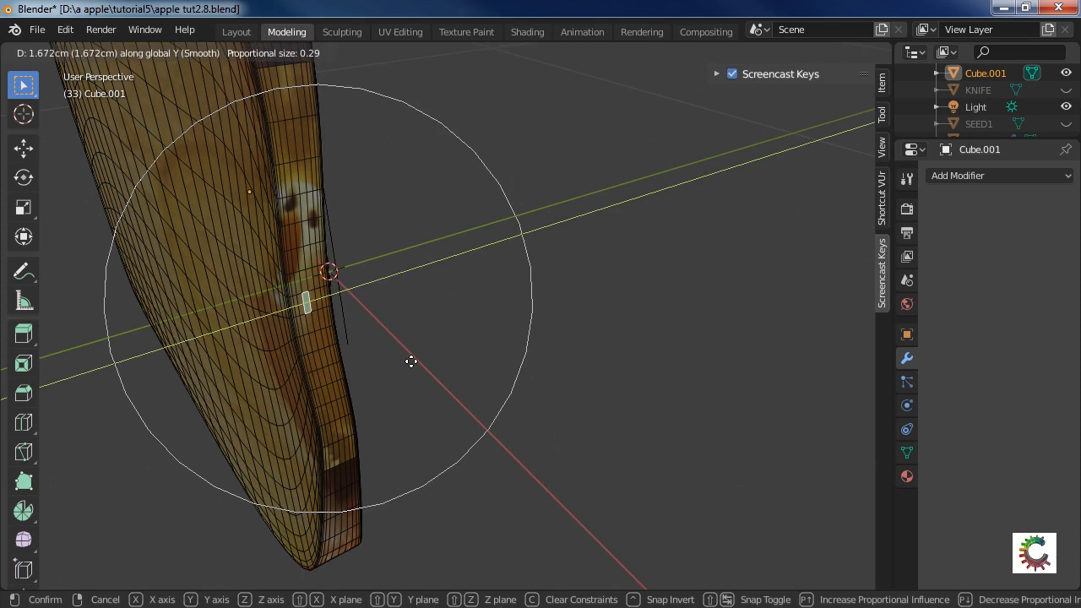
left_click(412, 361)
key("ctrl+z")
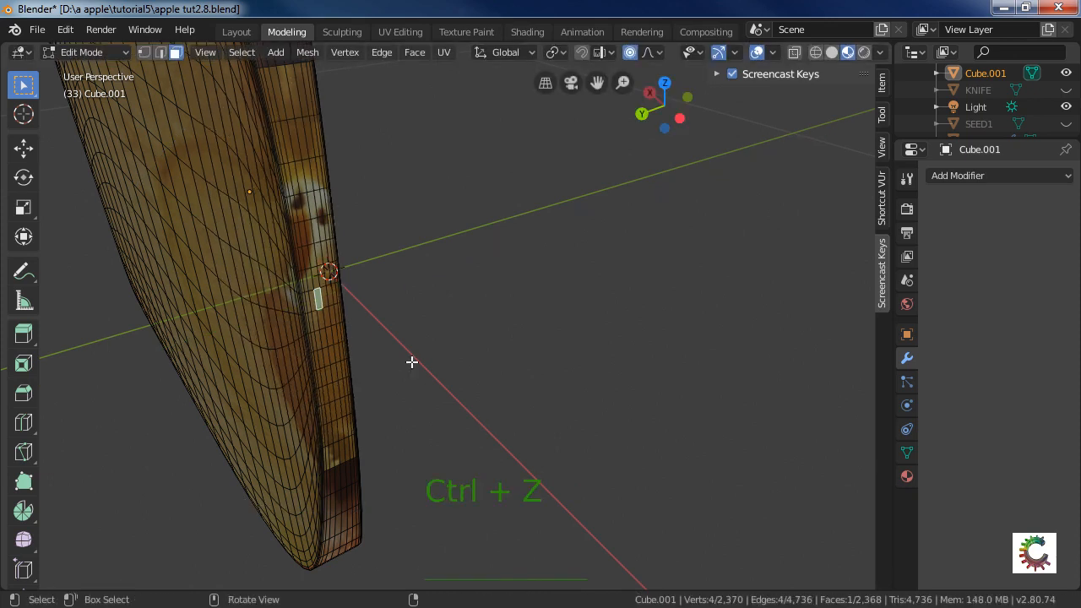
Dent the core side by moving the selected face about 6.2 cm along global X with smooth proportional size 0.10.
key("g")
key("x")
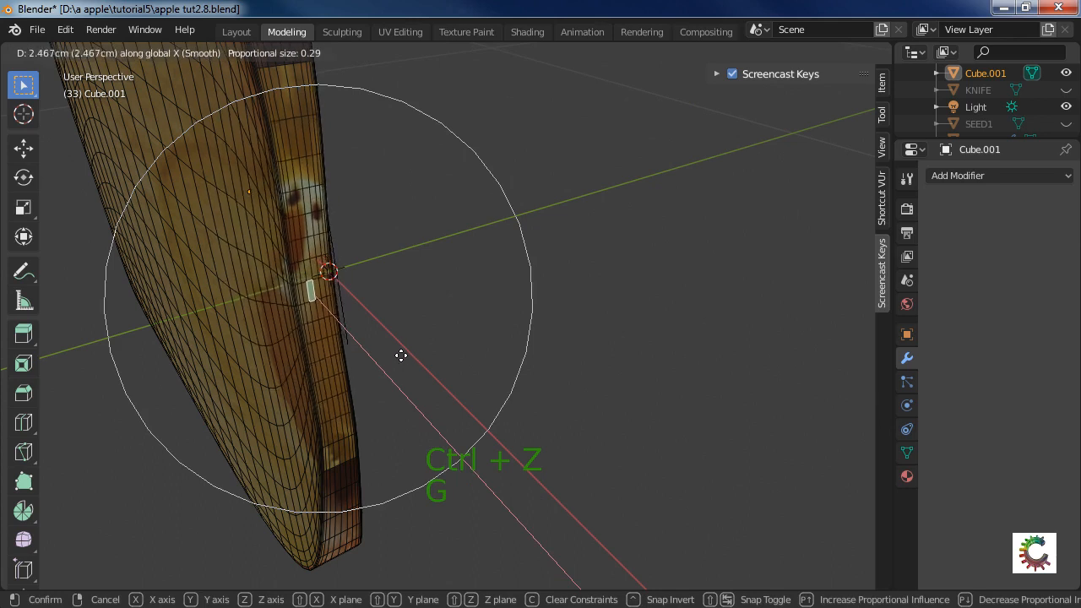
scroll(397, 350, "up", 10)
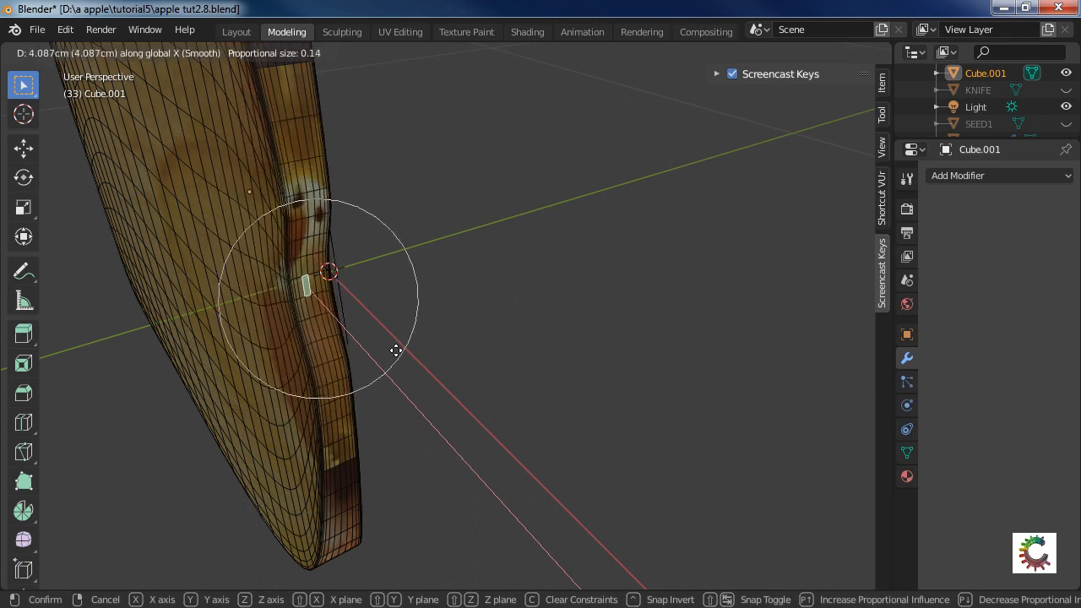
scroll(393, 340, "up", 1)
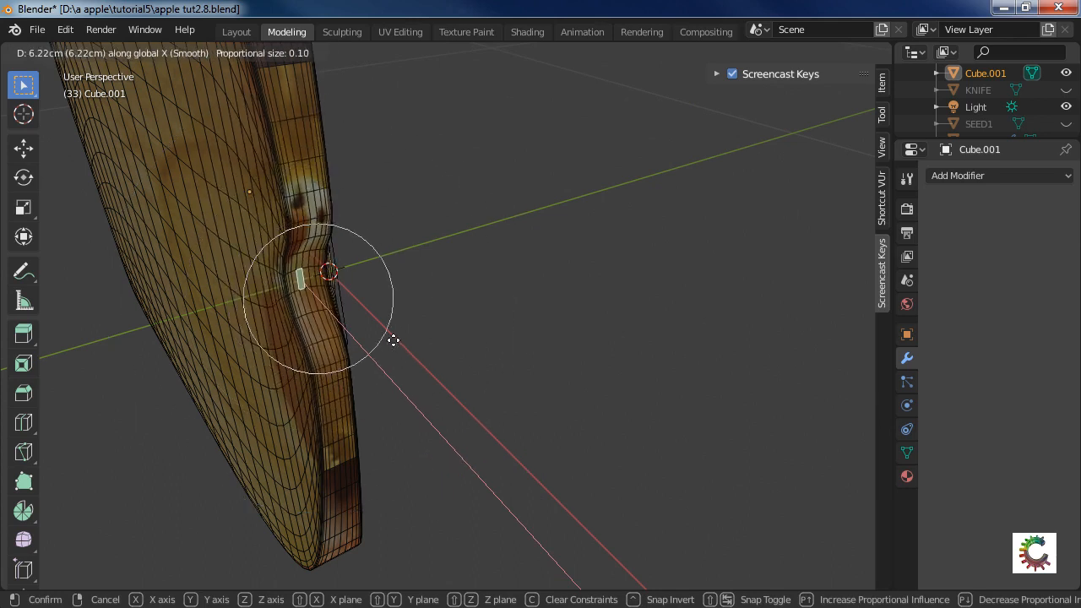
scroll(394, 340, "up", 1)
left_click(394, 340)
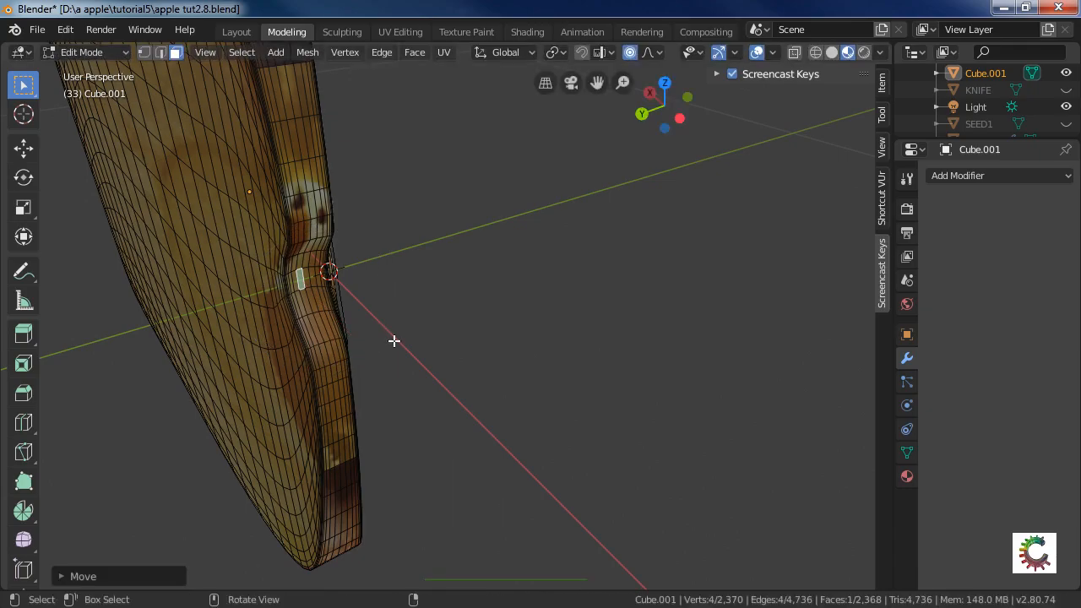
Inspect the dented core side of the slice in Edit and Object Mode, and undo the dent.
middle_click_drag(394, 340, 367, 320)
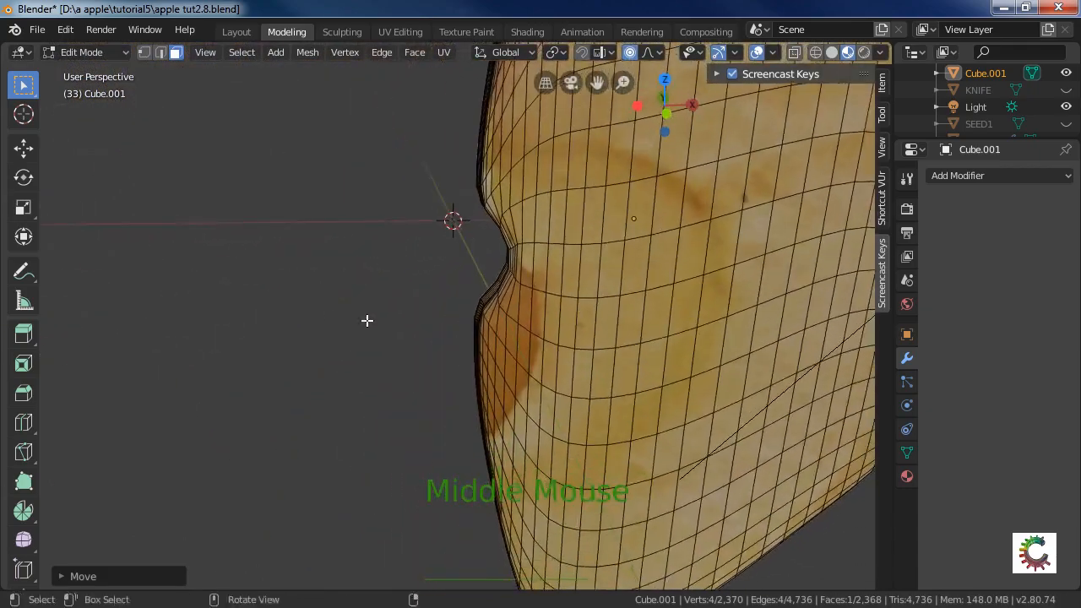
scroll(541, 331, "down", 3)
middle_click_drag(572, 340, 376, 348)
key("Tab")
scroll(603, 363, "down", 3)
middle_click_drag(486, 337, 571, 302)
scroll(571, 306, "down", 2)
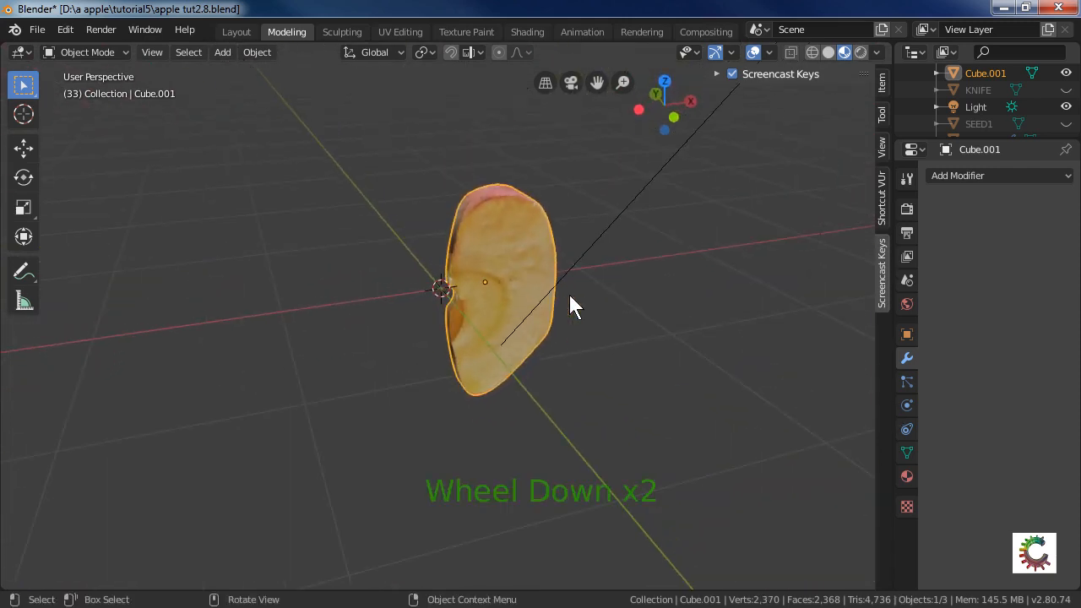
key("ctrl")
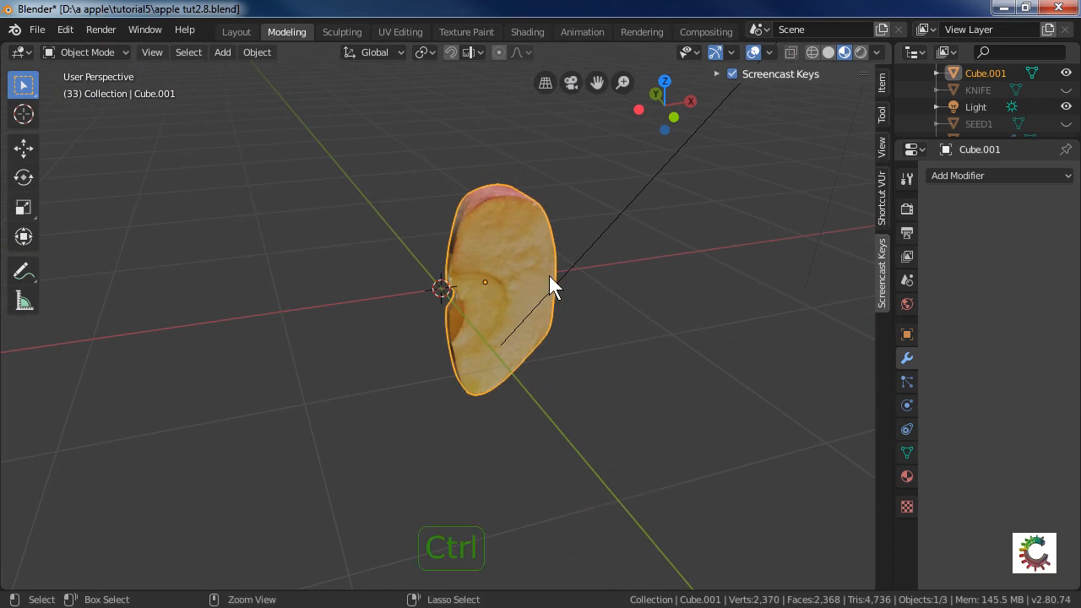
key("ctrl+z")
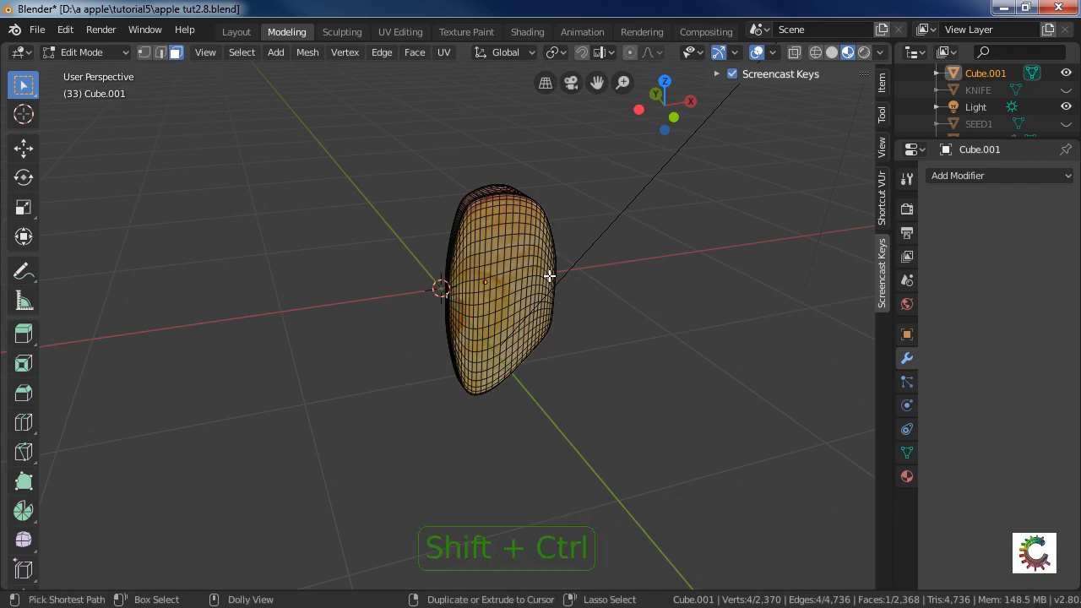
Redo the dent on the slice's core side and return to Object Mode.
key("ctrl+shift+z")
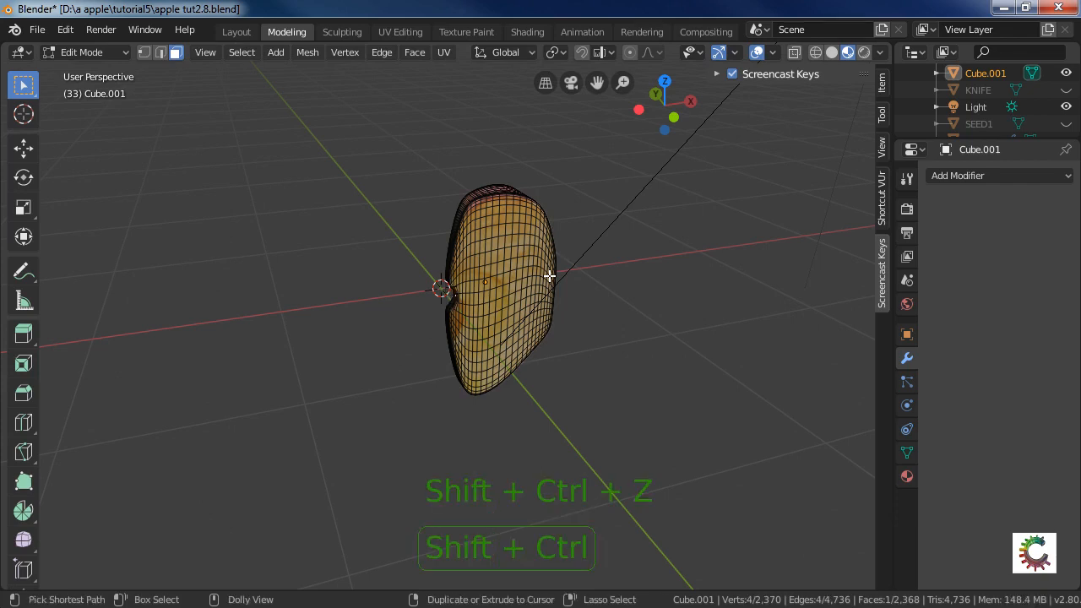
left_click(642, 288)
key("Tab")
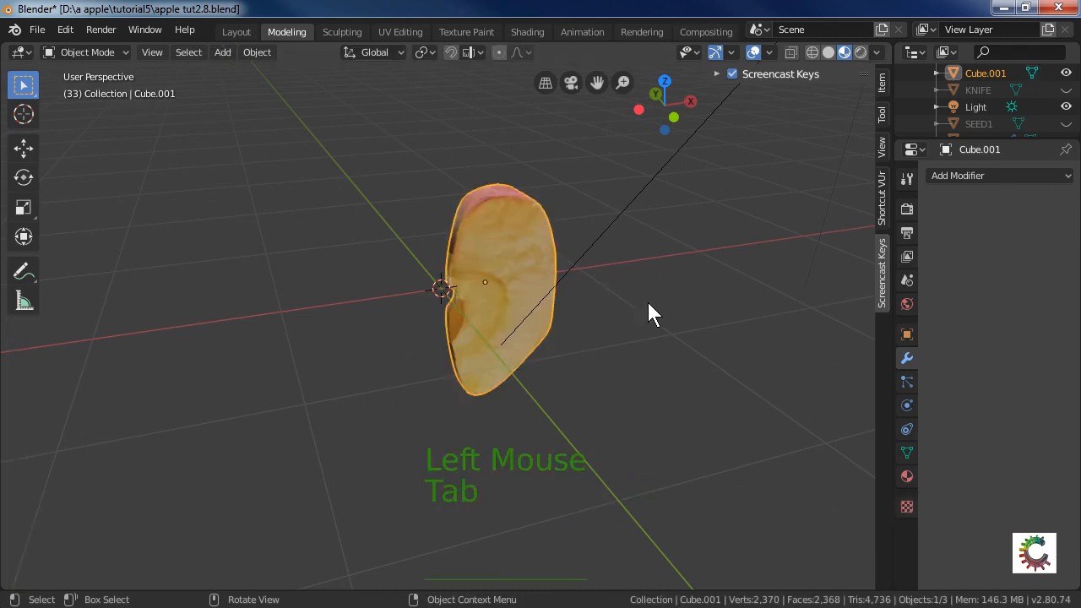
middle_click_drag(651, 268, 760, 268)
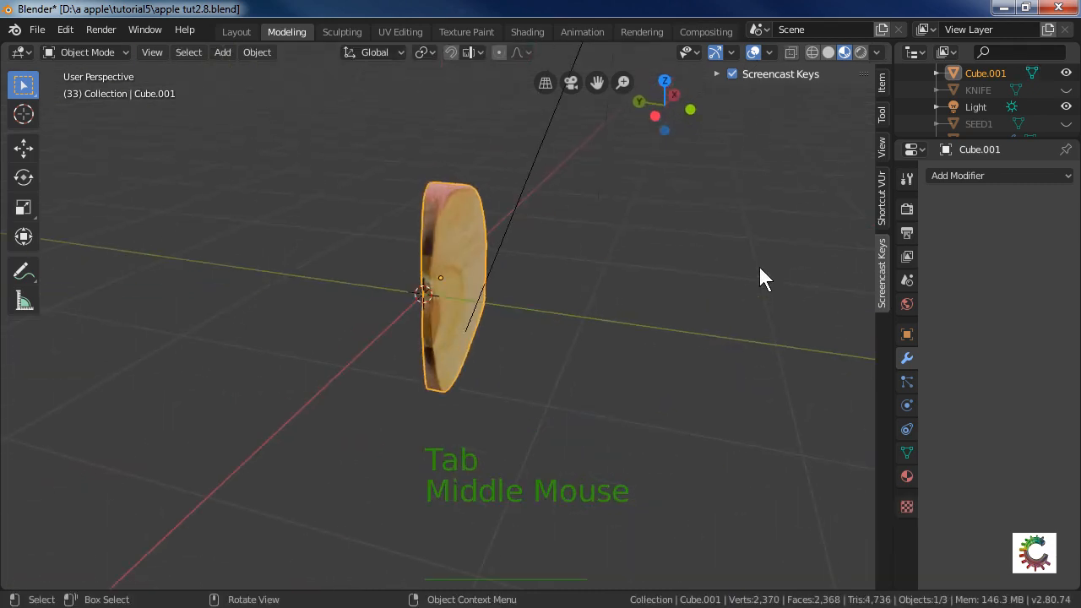
Unhide all the hidden scene objects: the plate, table, knife, apples, seeds and existing slice.
key("alt")
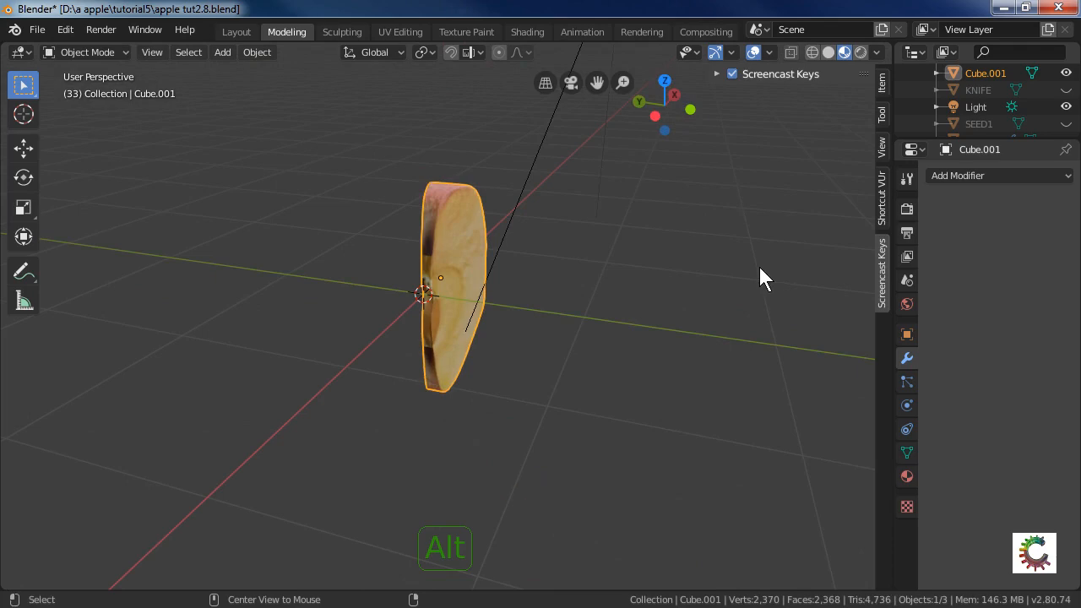
key("alt+h")
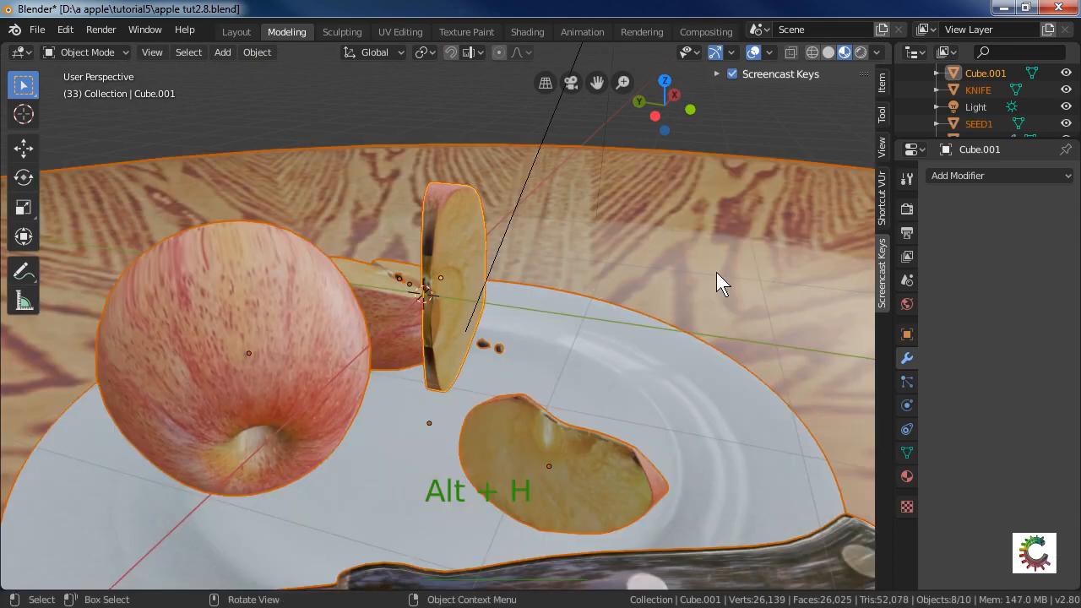
middle_click_drag(583, 412, 496, 392)
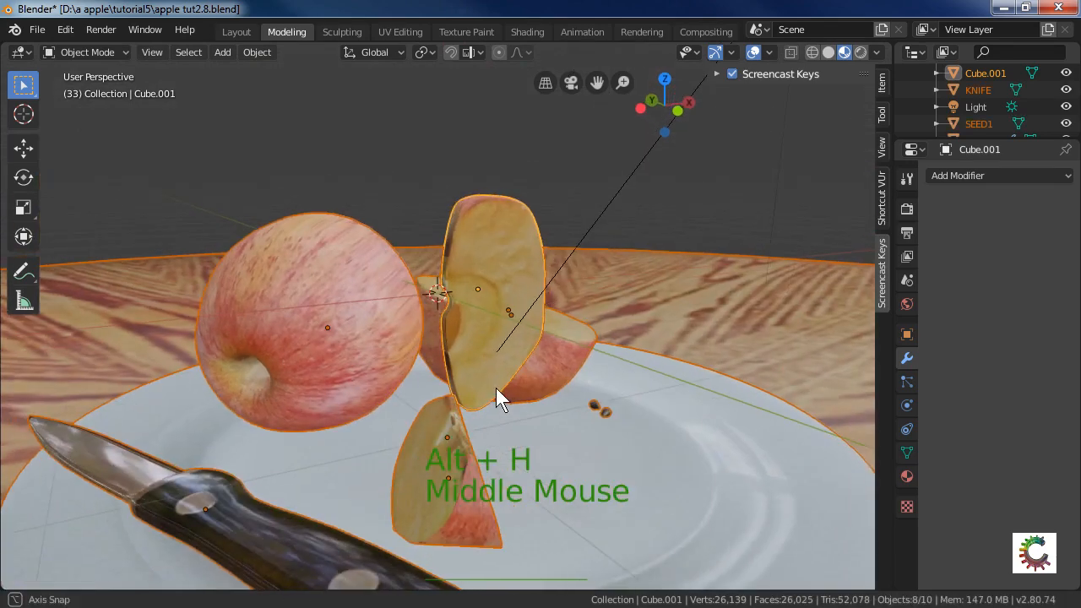
Compare the upright dented slice with the SEG1 slice on the plate, and delete the upright slice Cube.001.
left_click(460, 482)
middle_click_drag(468, 485, 388, 470)
scroll(338, 420, "up", 2)
left_click(504, 342)
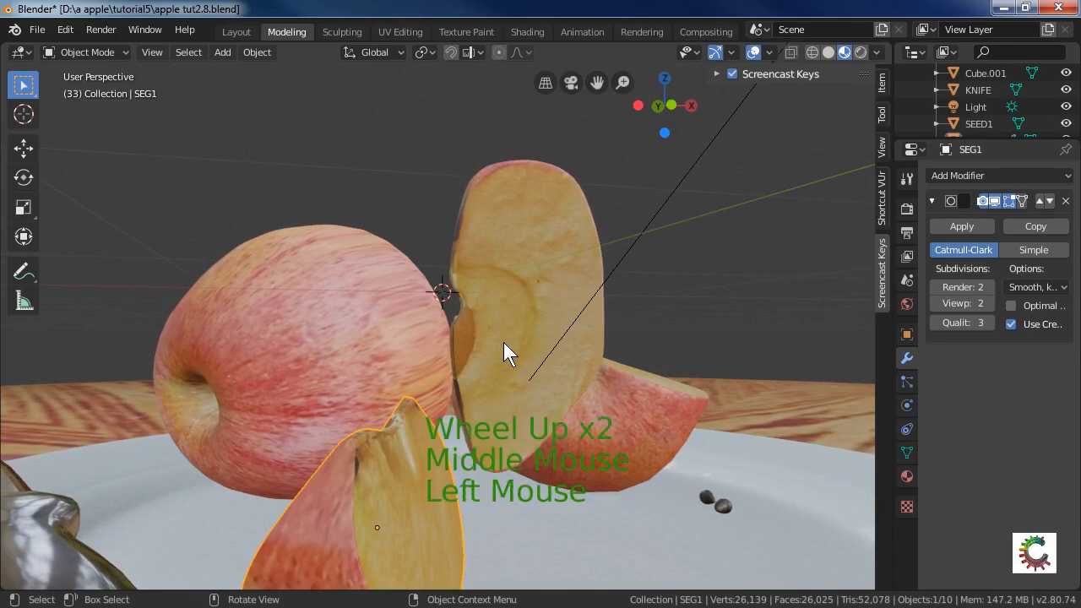
left_click(424, 470)
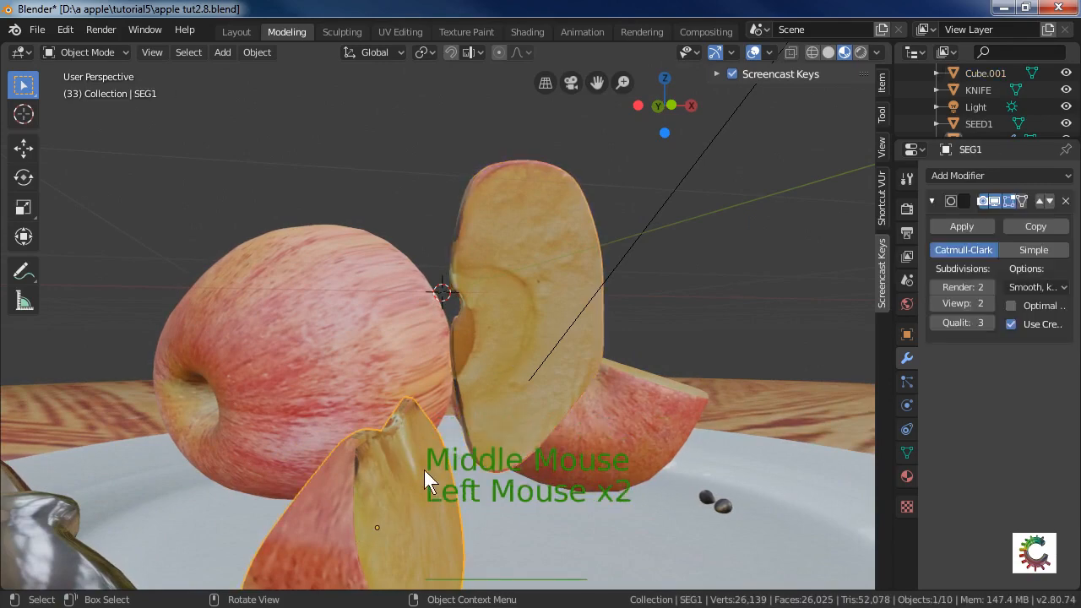
left_click(541, 341)
key("x")
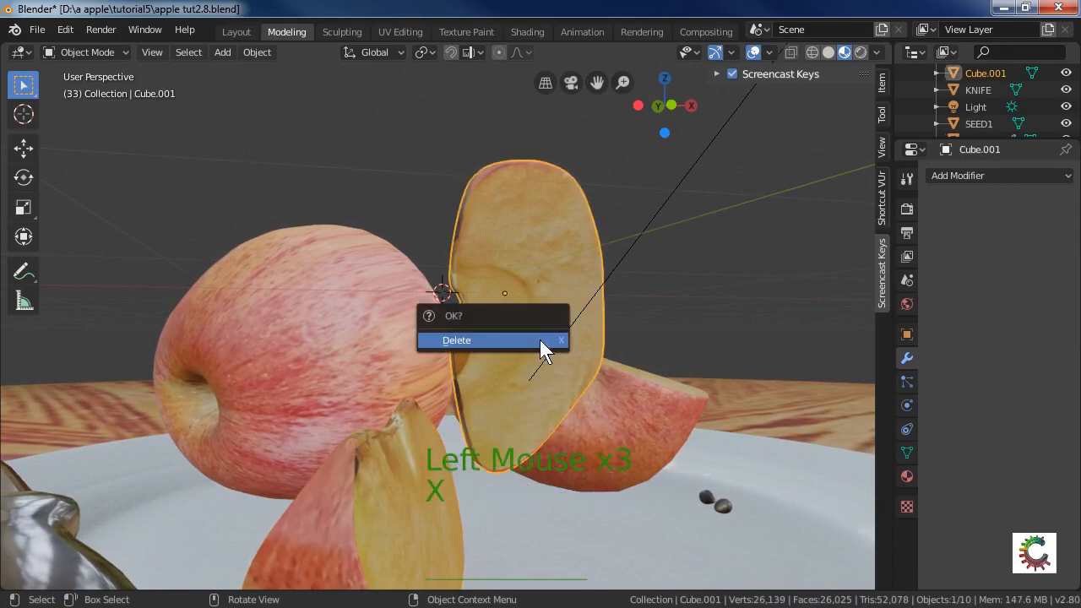
left_click(540, 340)
Duplicate the SEG1 slice and place the copy beside it on the plate, away from the knife.
middle_click_drag(525, 437, 430, 462)
left_click(308, 516)
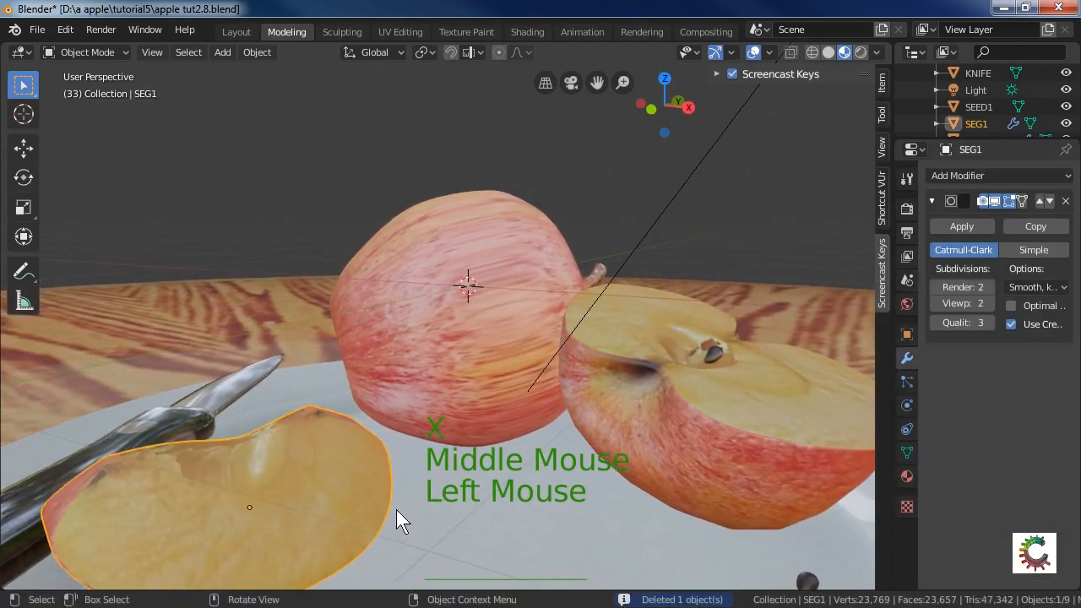
mouse_move(396, 509)
middle_mouse_down()
mouse_move(421, 539)
mouse_move(502, 519)
mouse_move(381, 495)
middle_mouse_up()
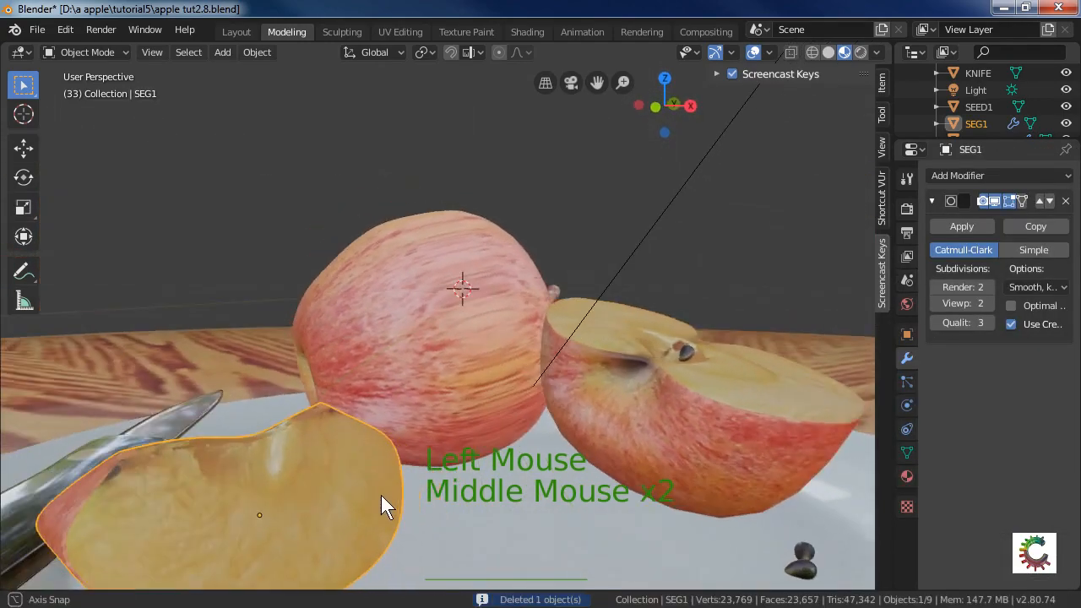
right_click(333, 492)
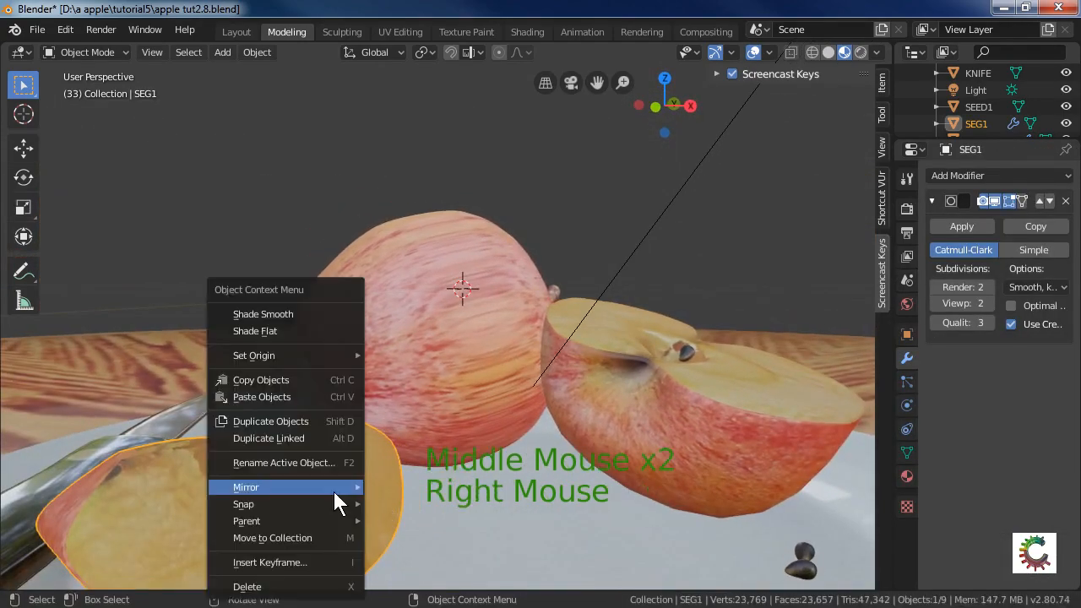
left_click(312, 422)
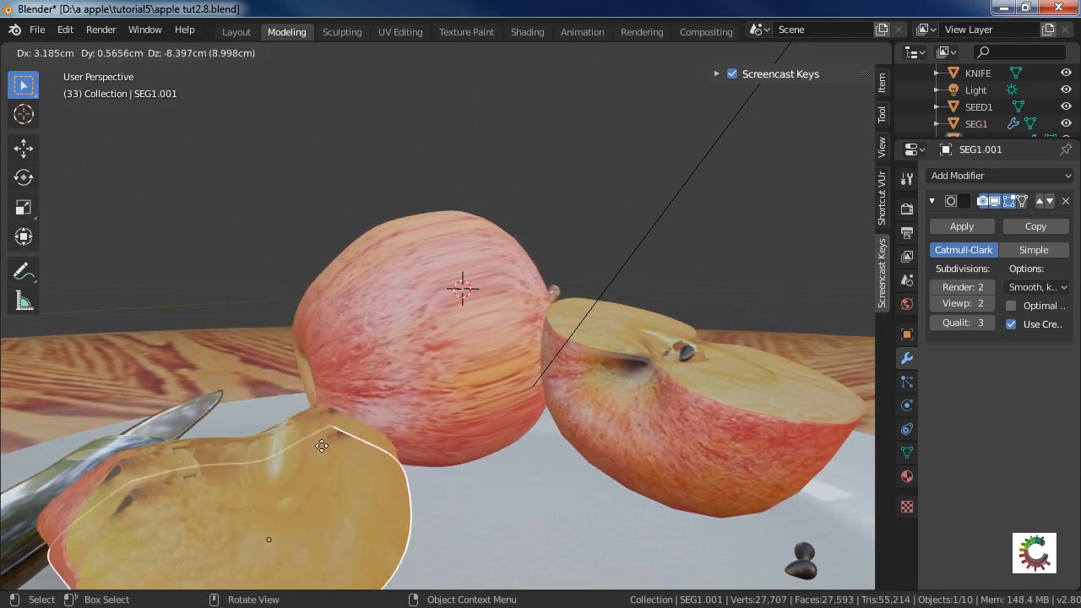
left_click(450, 435)
Make another duplicate of SEG1 and place it beyond the first copy, in a row of slices.
left_click(328, 426)
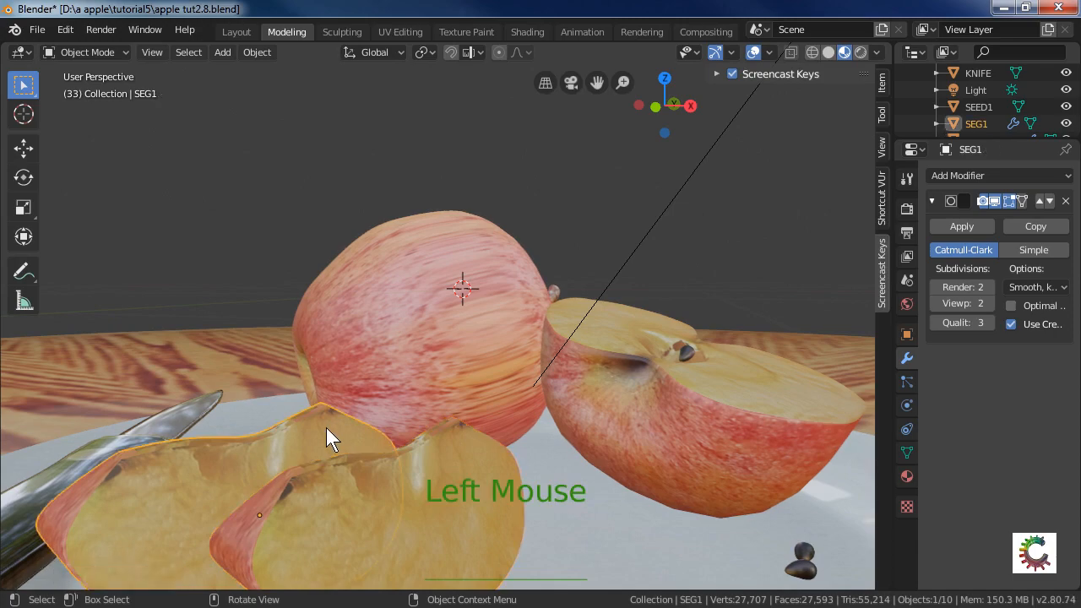
right_click(326, 427)
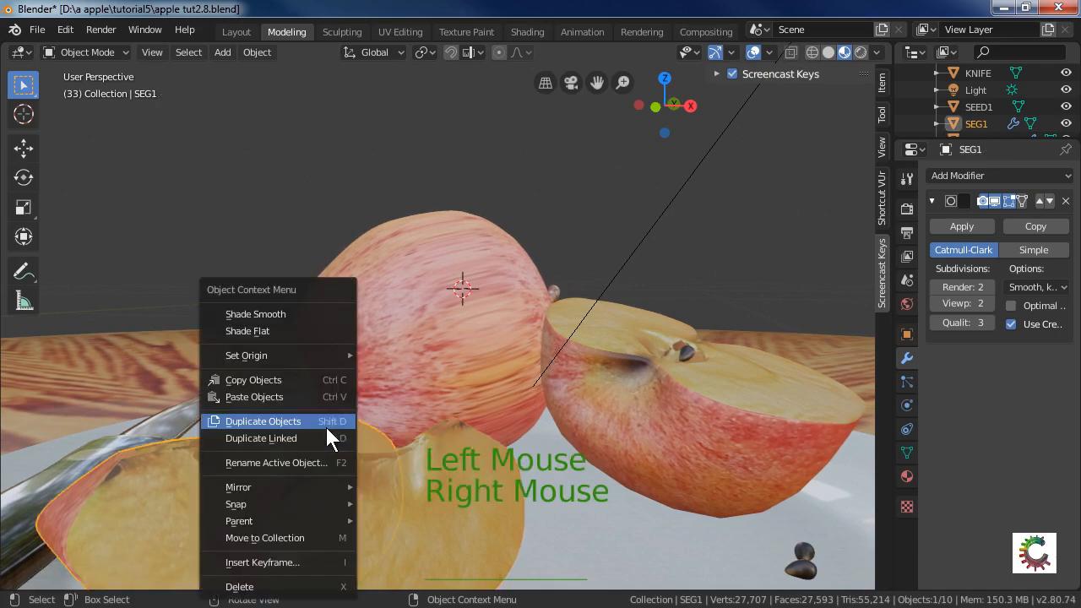
left_click(324, 424)
left_click(620, 452)
Rotate the newest slice copy about global Z and move it away from the other two, close to the seeds.
scroll(667, 473, "down", 4)
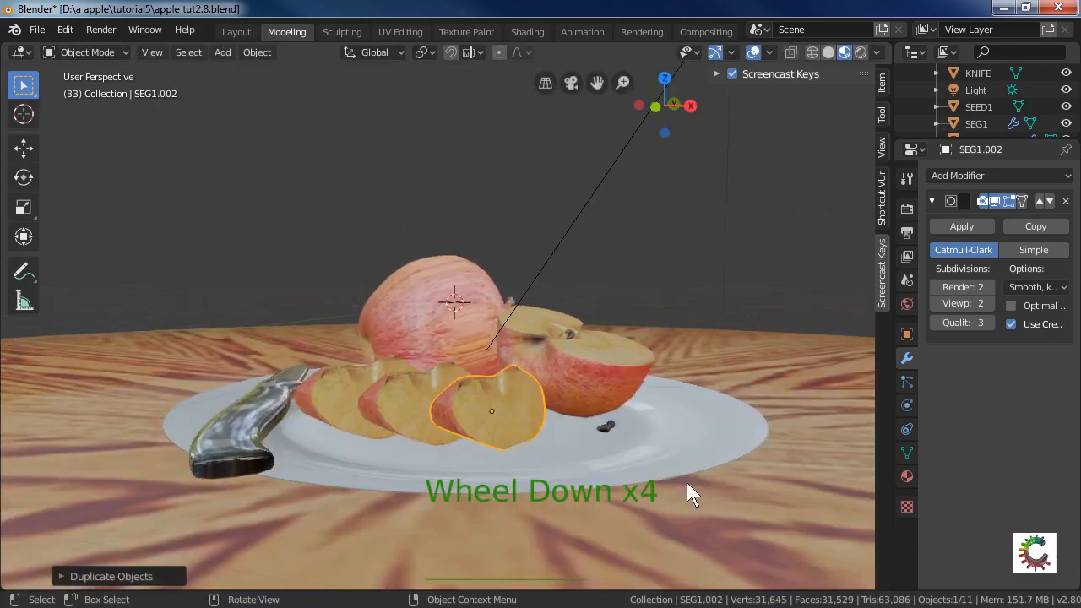
middle_click_drag(687, 482, 656, 563)
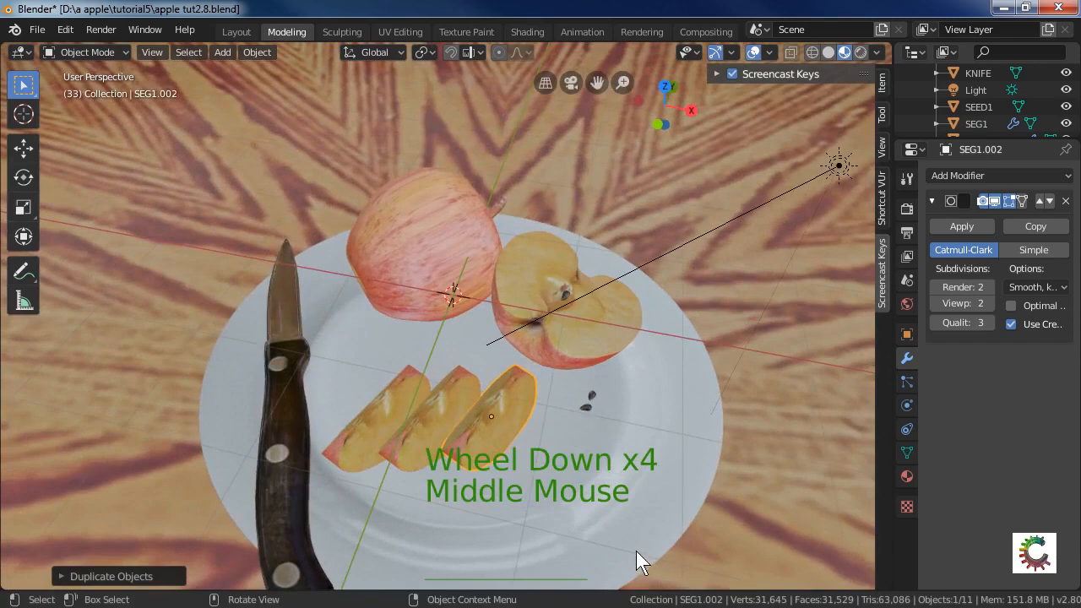
key("r")
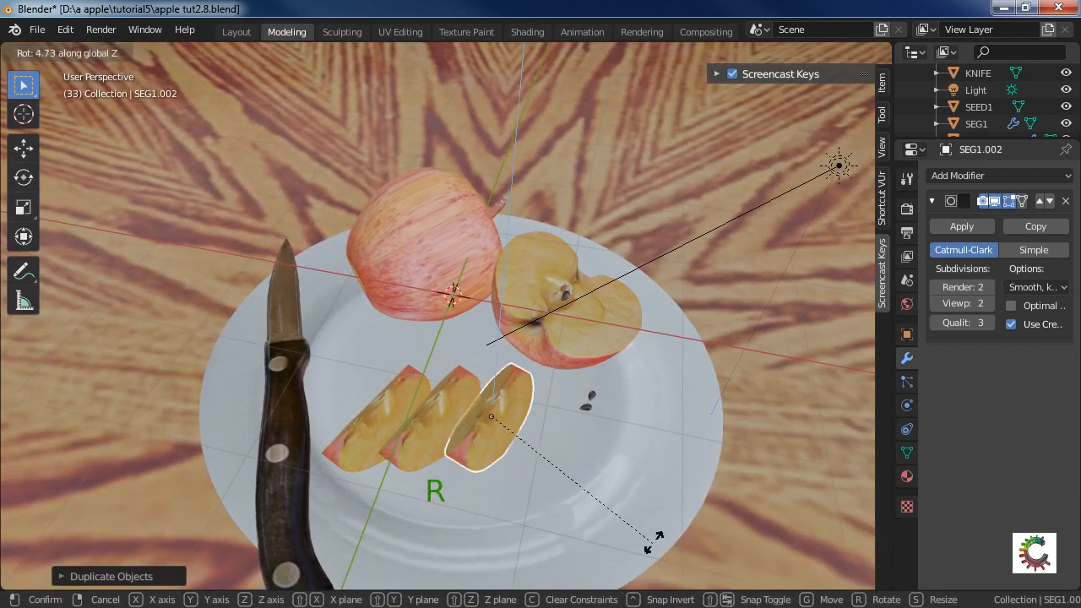
left_click(640, 400)
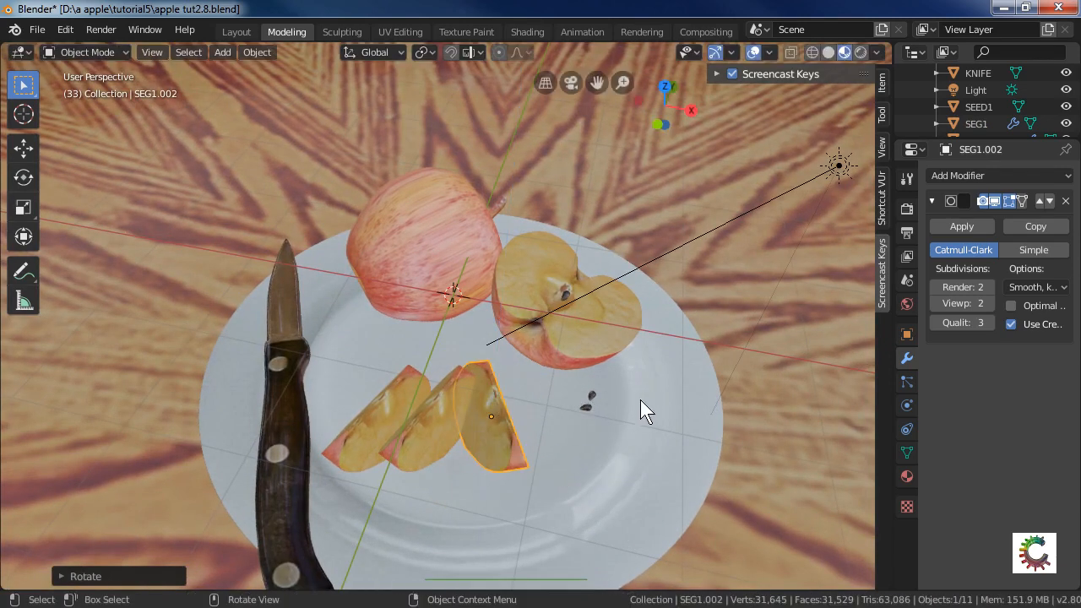
key("g")
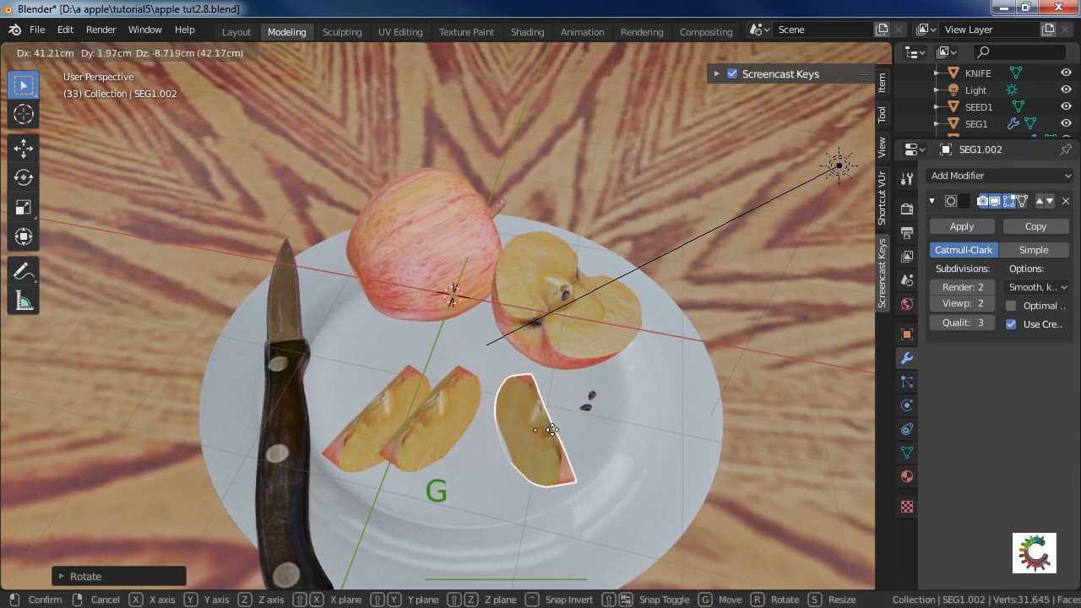
left_click(553, 431)
Rotate the middle slice copy to match the copy near the seeds and move it next to that copy.
left_click(453, 408)
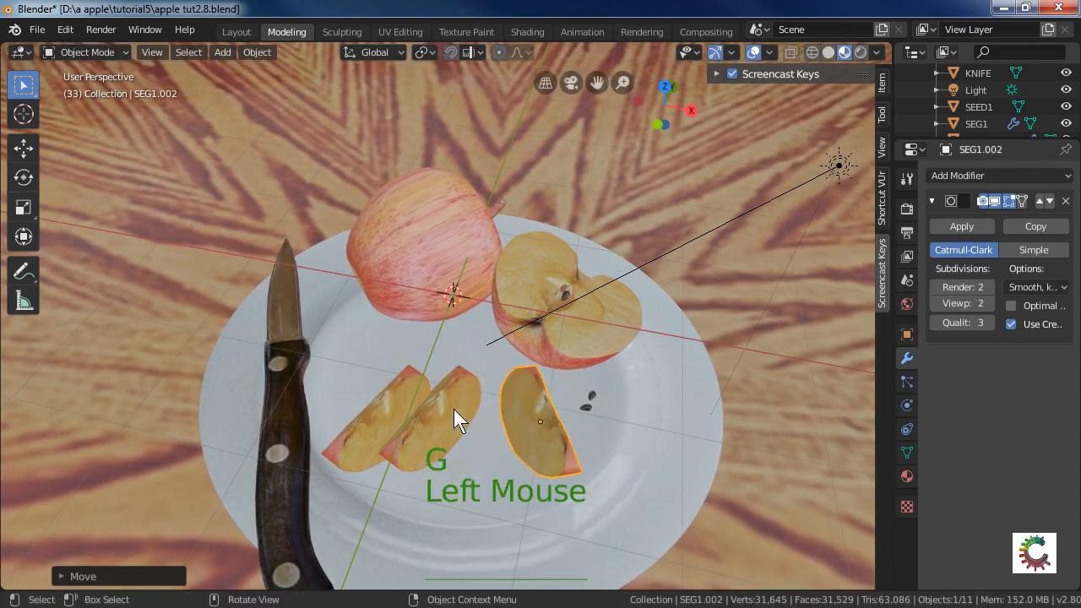
key("r")
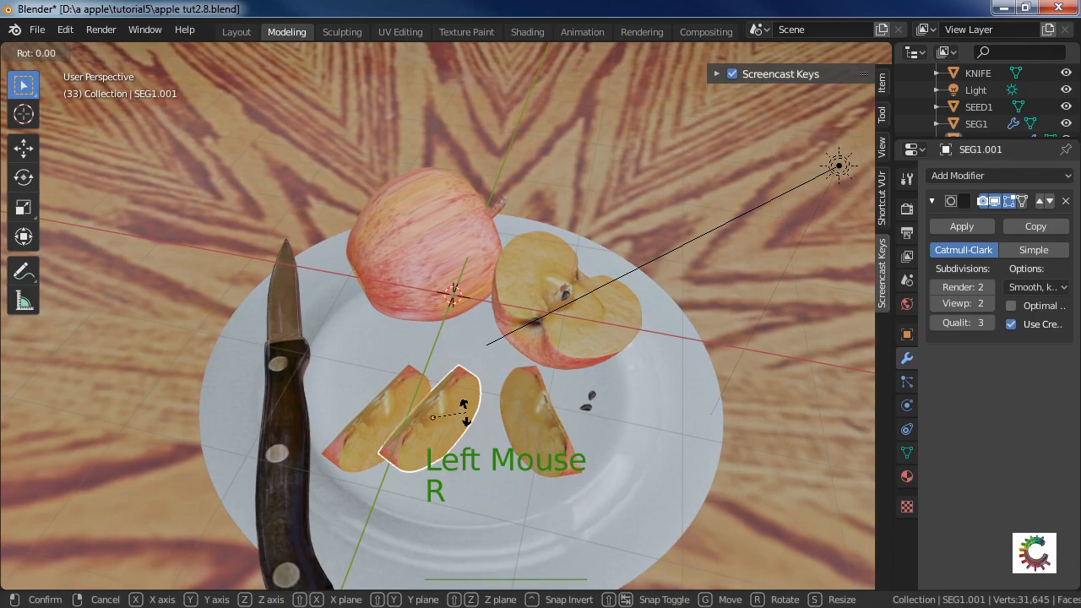
left_click(462, 372)
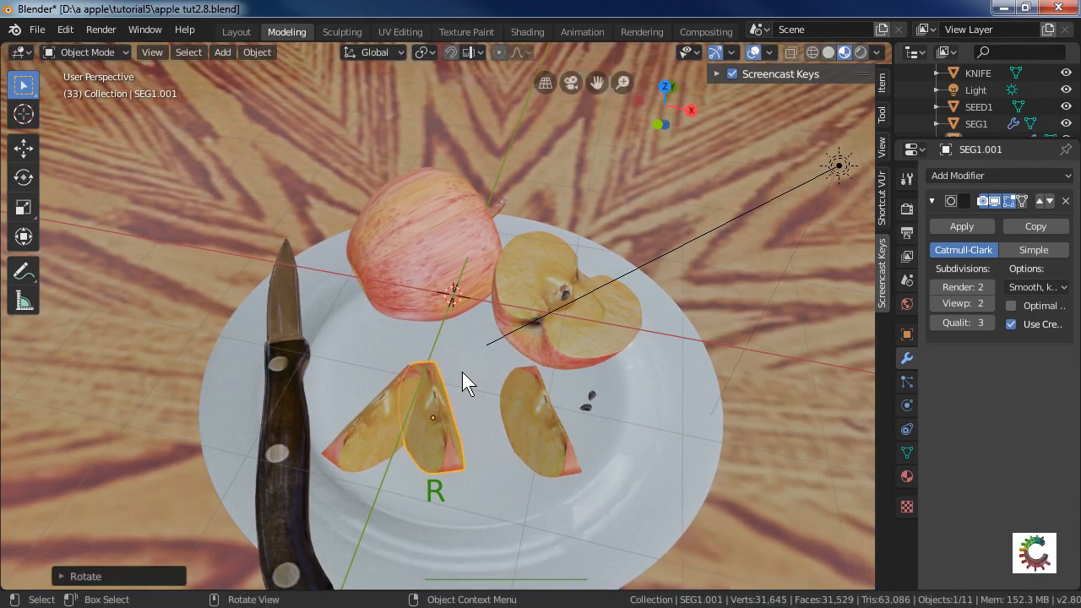
key("g")
left_click(510, 387)
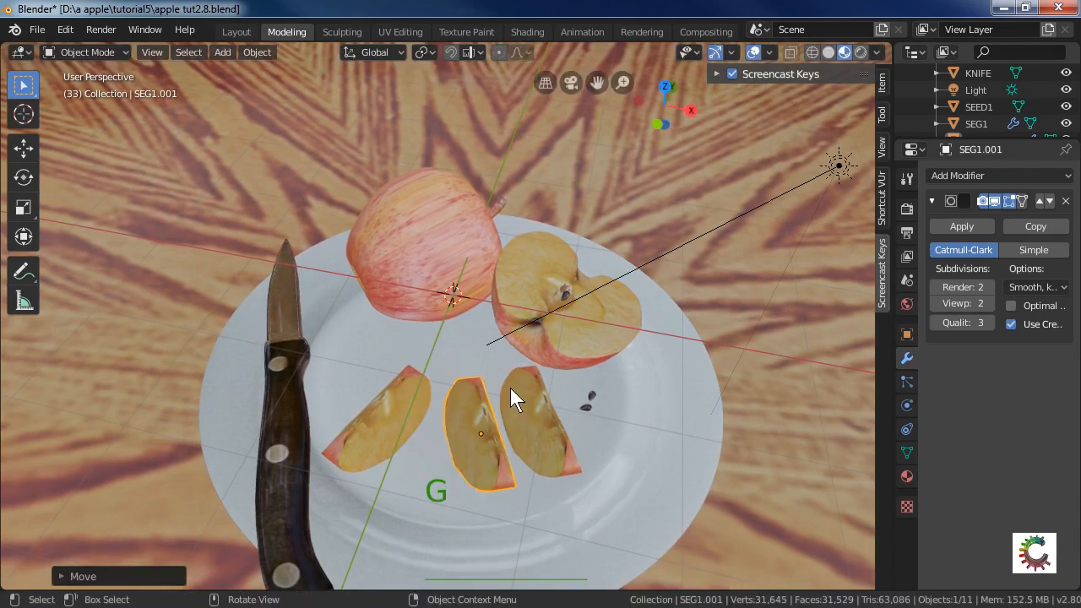
Select the plate and rotate it about the global Z axis.
middle_click_drag(511, 387, 482, 446)
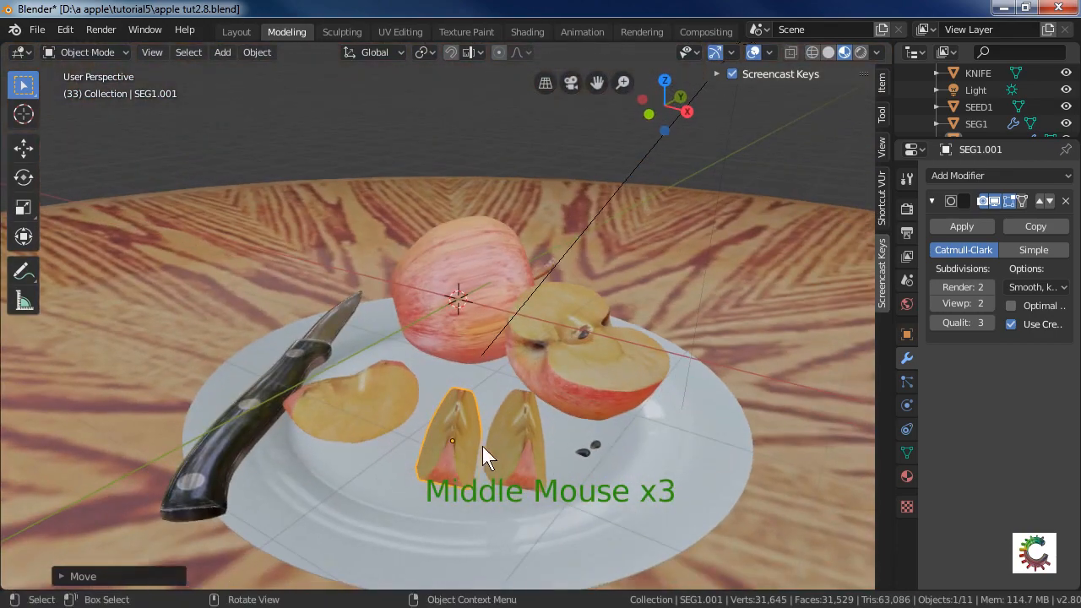
left_click(460, 453)
left_click(476, 410)
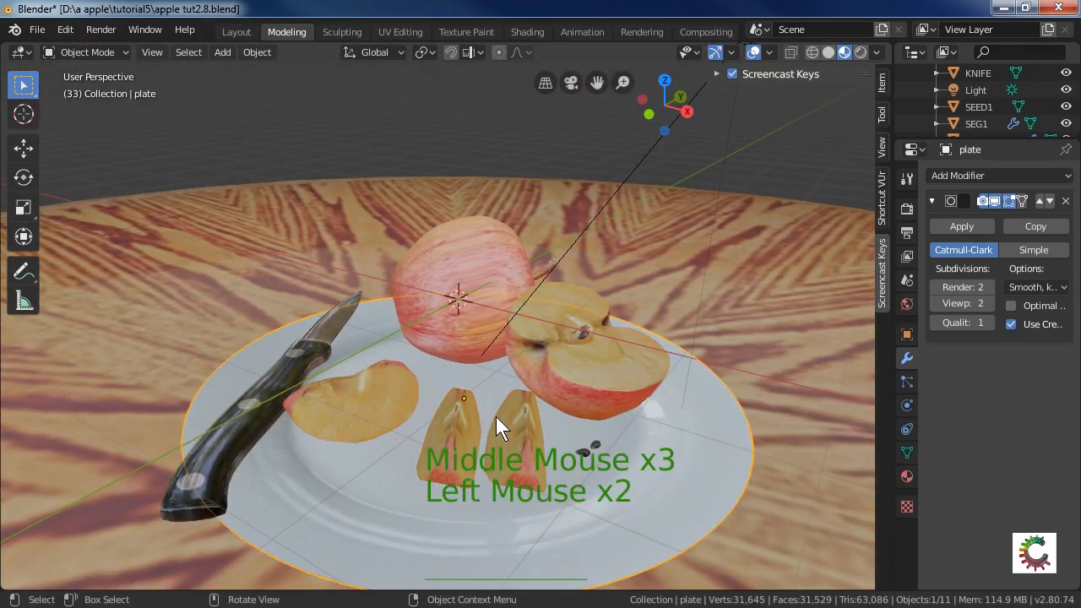
key("g")
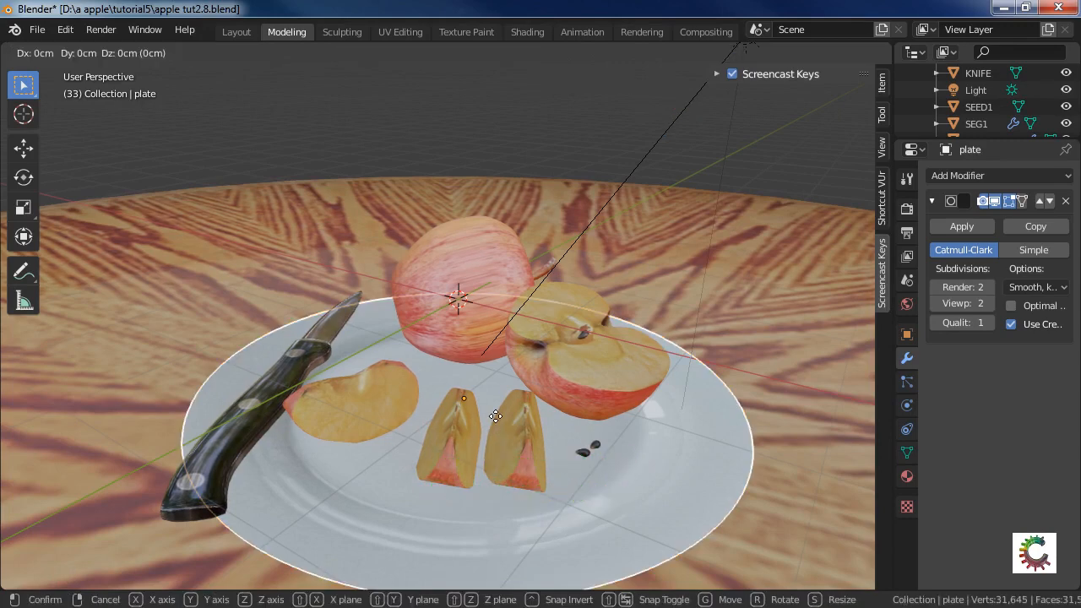
key("z")
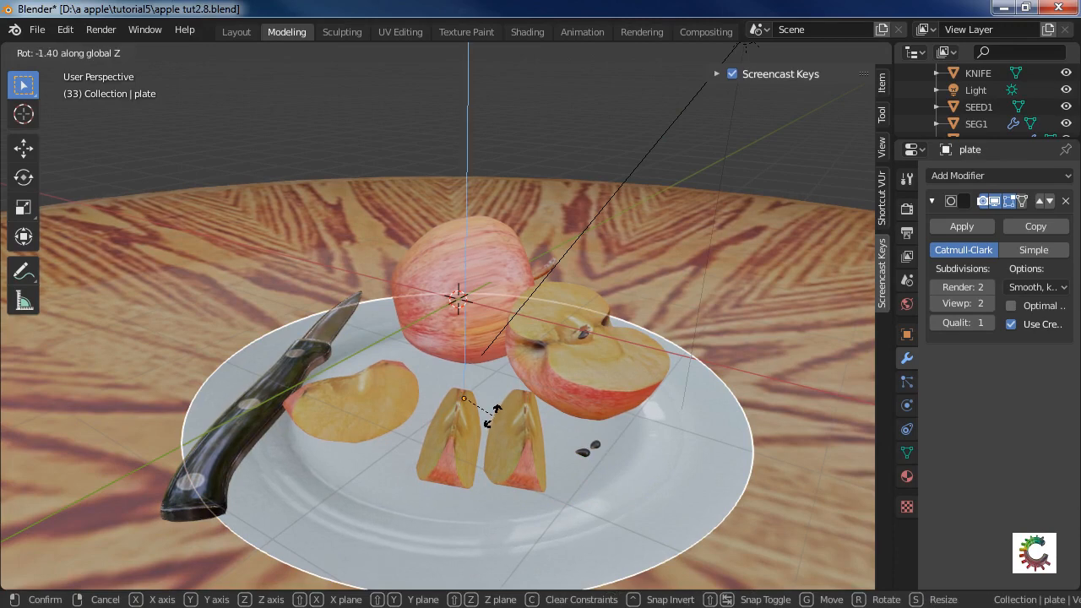
left_click(462, 415)
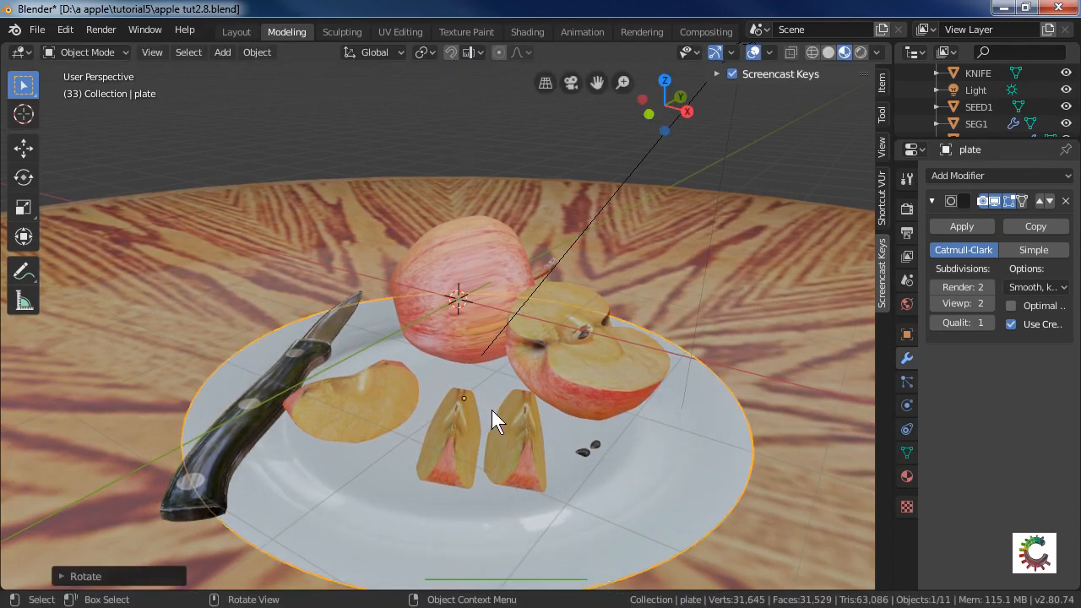
Select the middle slice copy and rotate it about the global Z axis.
left_click(459, 433)
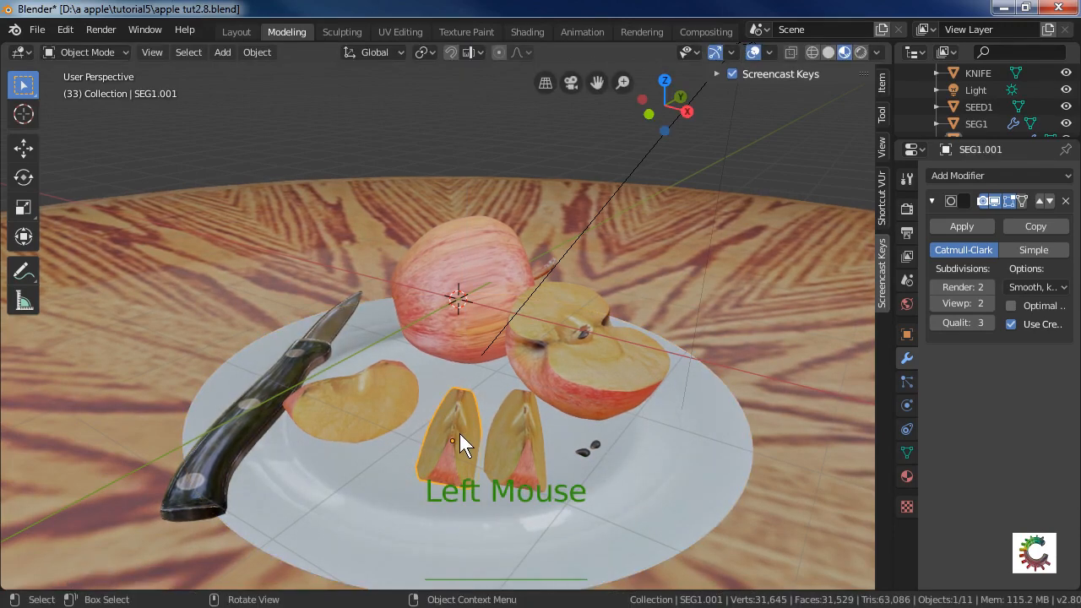
key("r")
key("z")
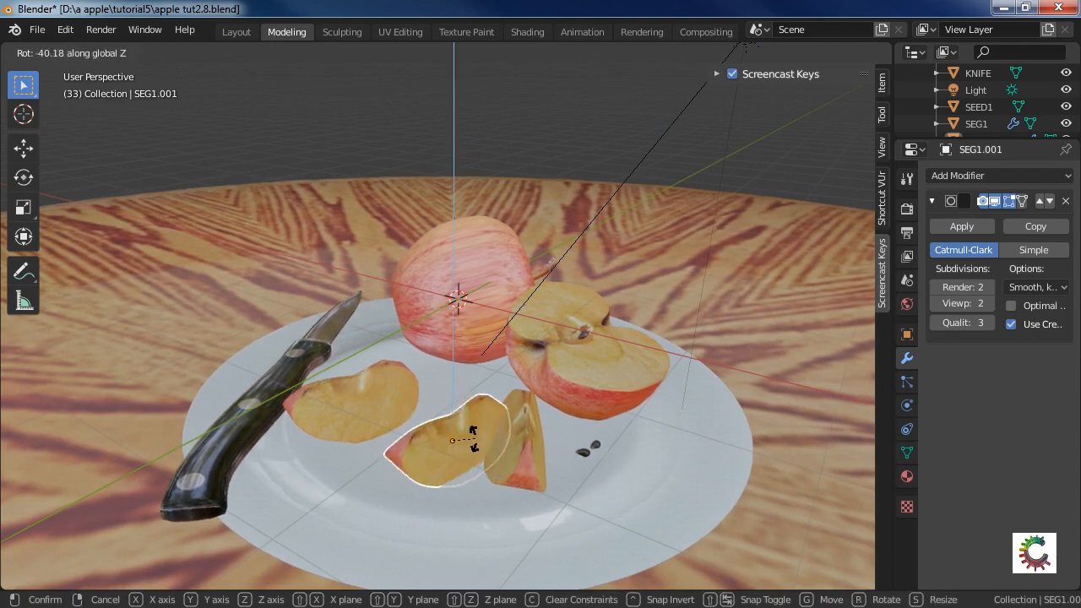
left_click(457, 427)
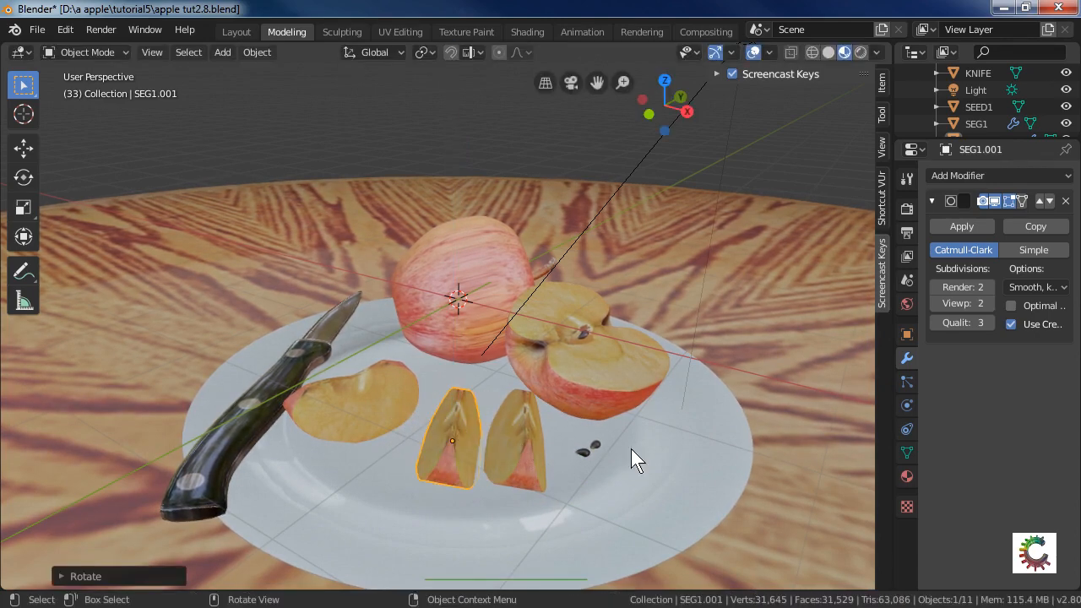
Rotate the slice copy nearest the seeds about the global Z axis and move it slightly closer to the seeds.
middle_click_drag(631, 449, 552, 489)
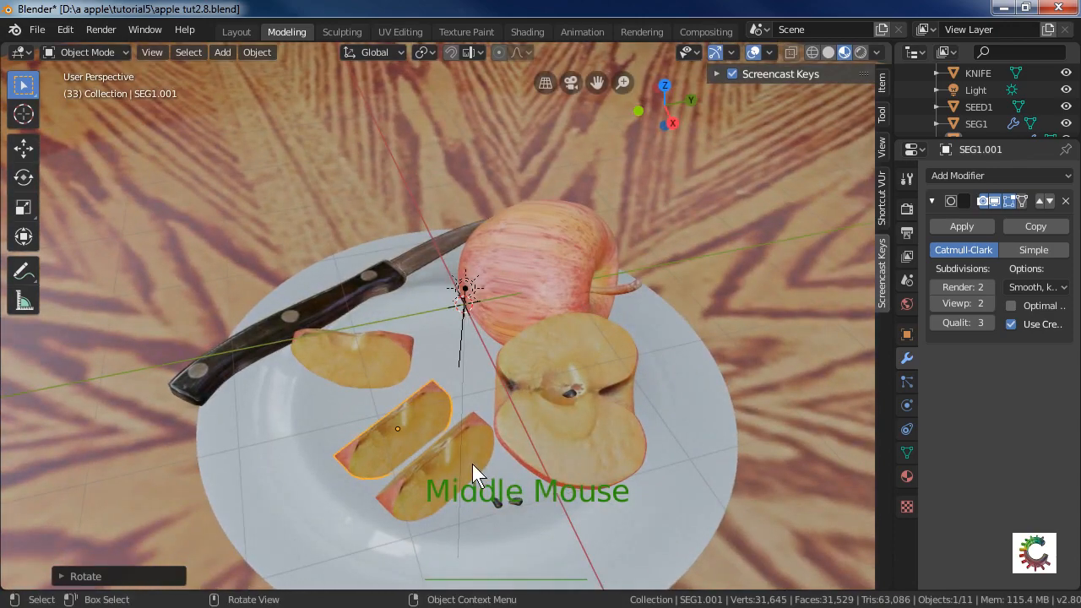
left_click(463, 454)
left_click(472, 439)
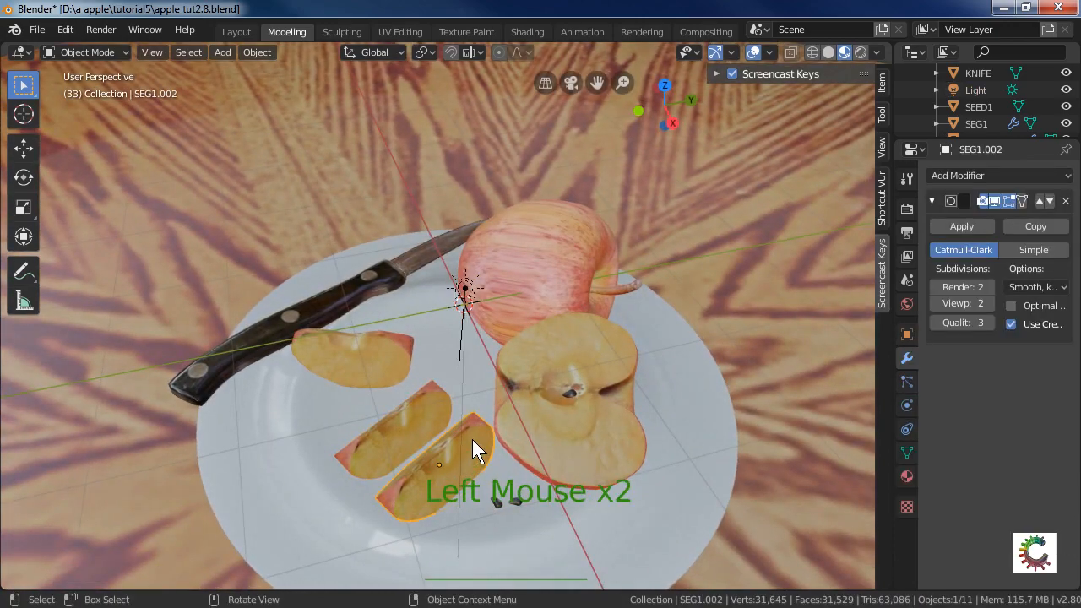
key("r")
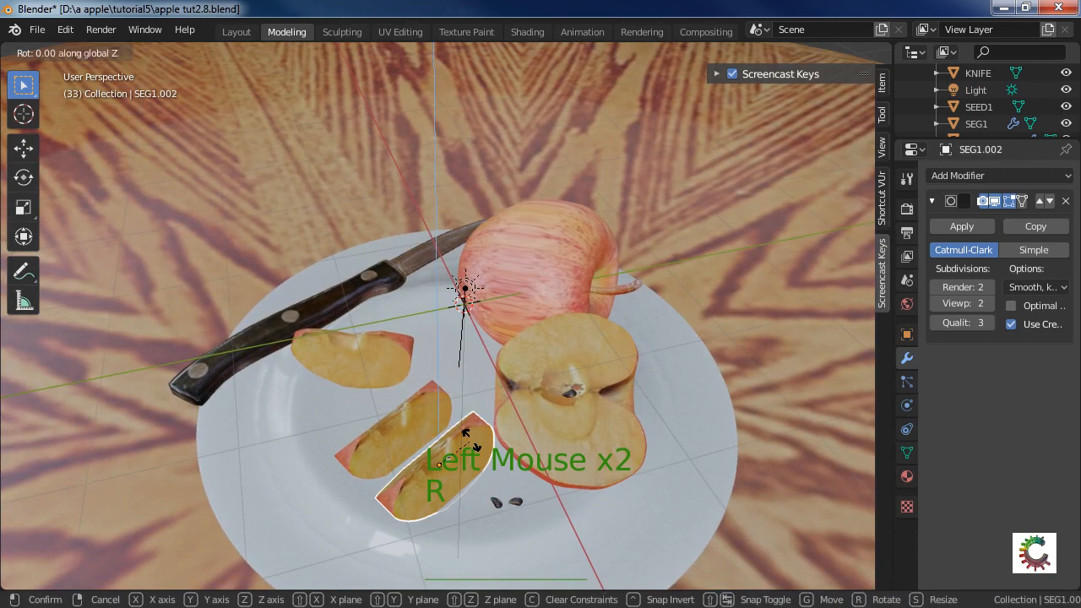
left_click(433, 422)
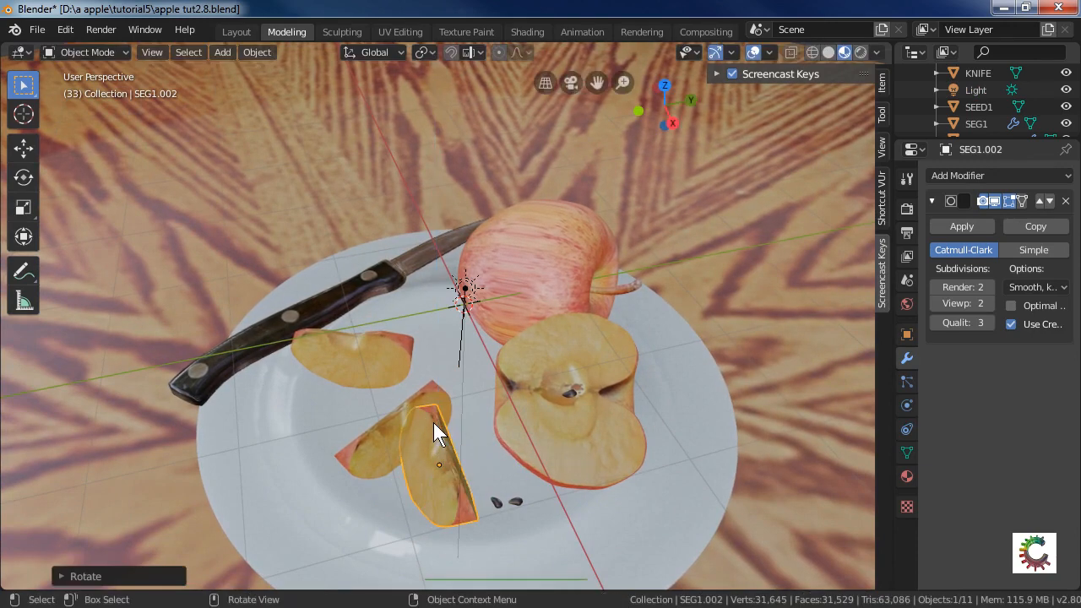
key("g")
left_click(459, 422)
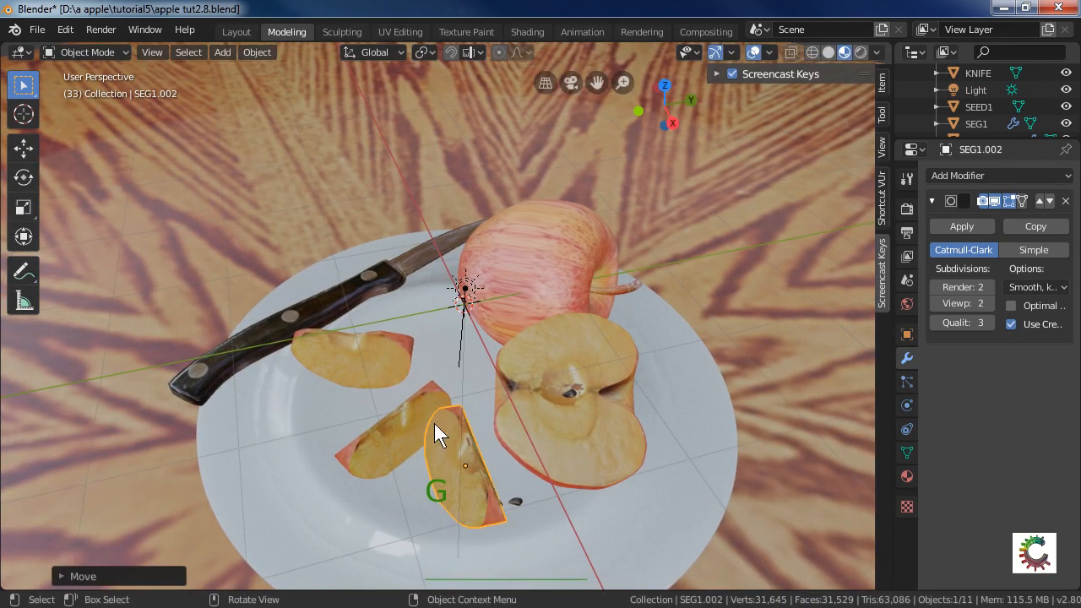
left_click(415, 425)
key("g")
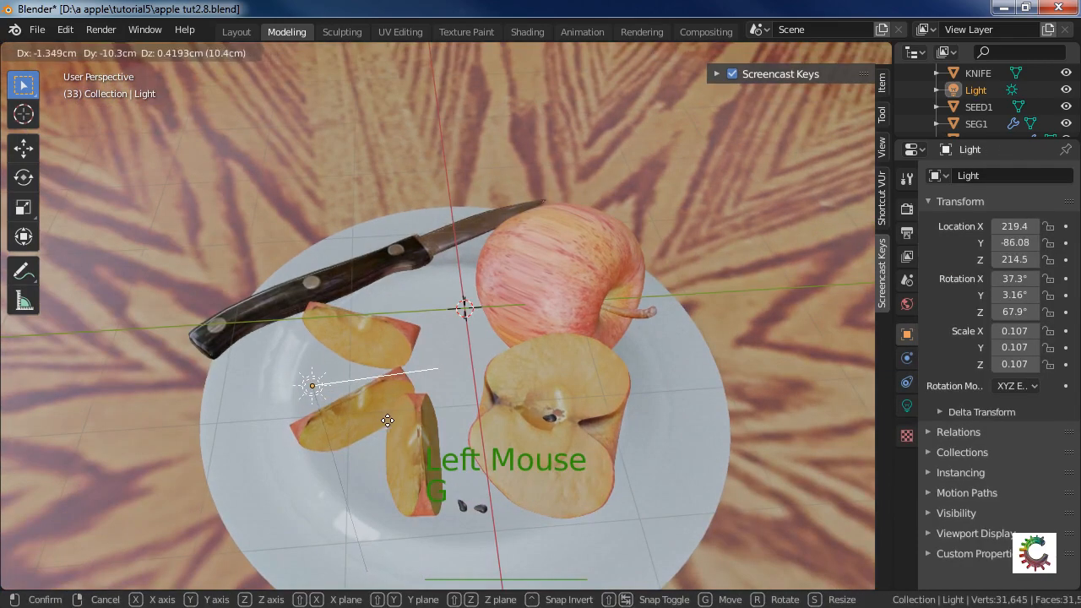
left_click(371, 408)
Move the middle slice copy slightly away from the slice near the seeds and raise it a little on the plate.
left_click(371, 408)
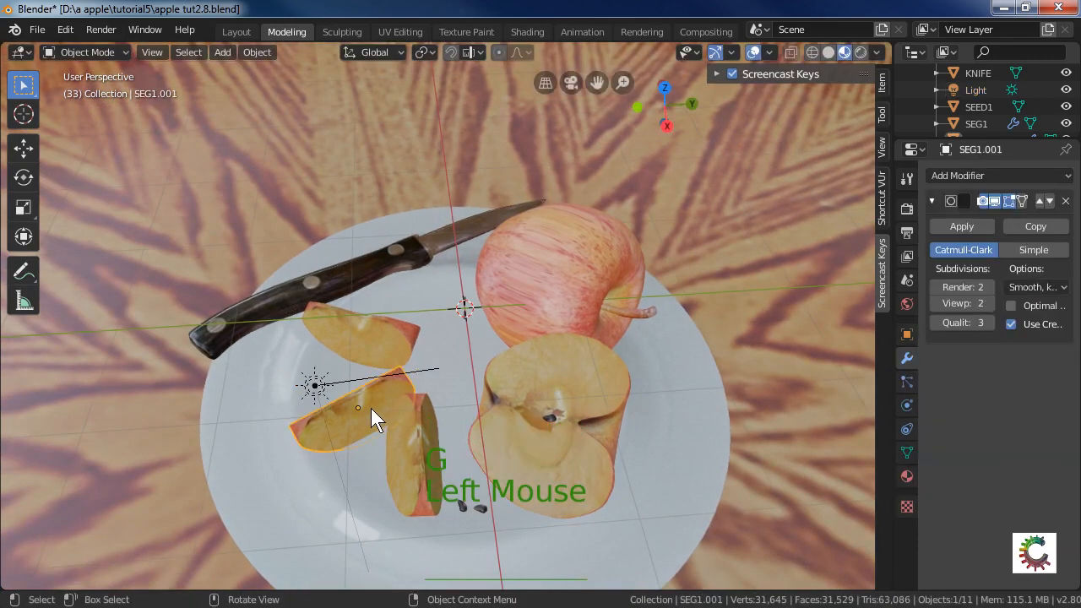
key("g")
left_click(357, 408)
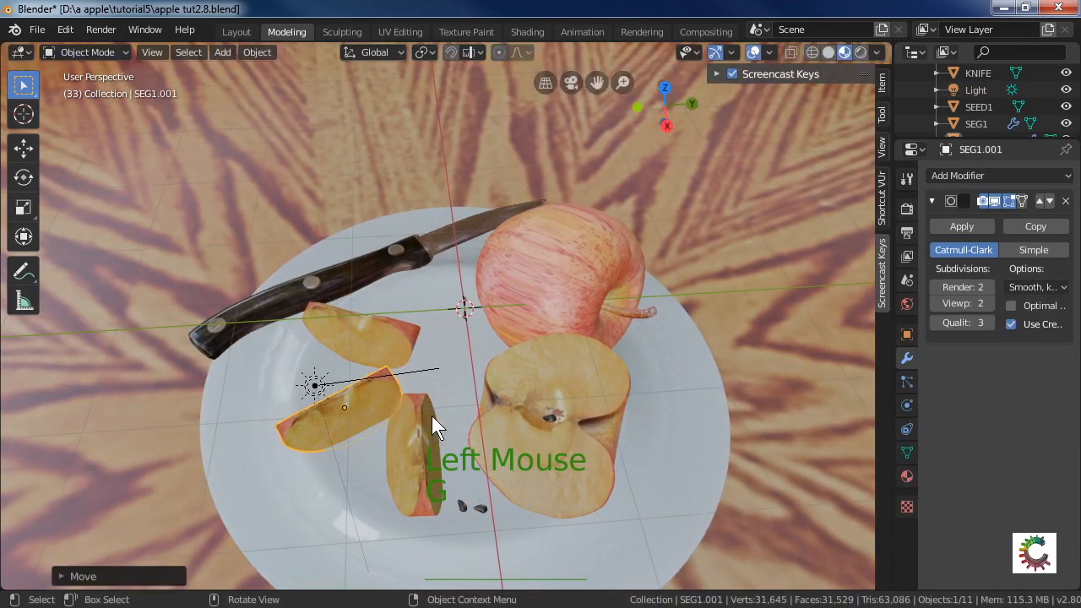
middle_click_drag(431, 415, 403, 356)
left_click(338, 390)
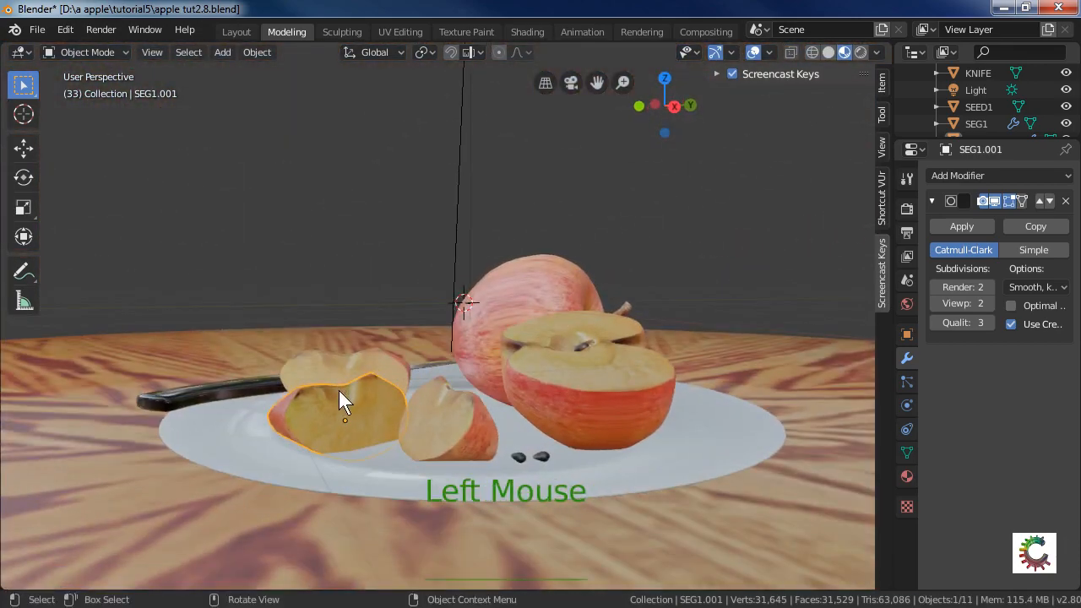
key("g")
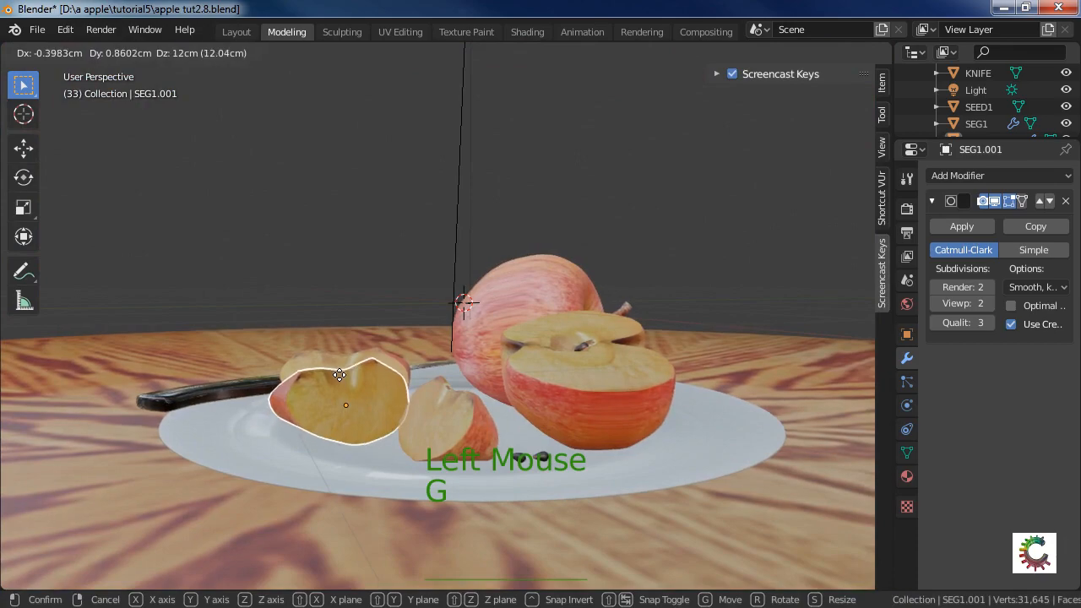
left_click(340, 381)
Select the slice nearest the seeds and examine the arrangement of slices, apples and knife on the plate from several sides.
left_click(448, 424)
middle_click_drag(511, 435, 673, 477)
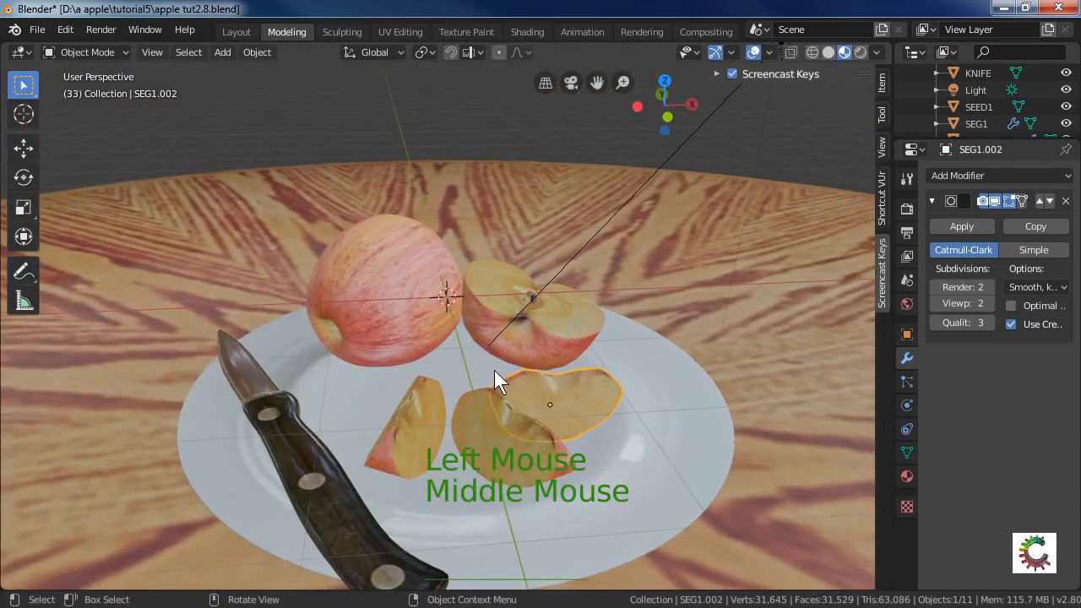
scroll(494, 370, "up", 2)
middle_click_drag(492, 371, 199, 320)
scroll(407, 374, "up", 2)
scroll(407, 374, "up", 2)
middle_click_drag(486, 401, 319, 435)
scroll(380, 381, "down", 4)
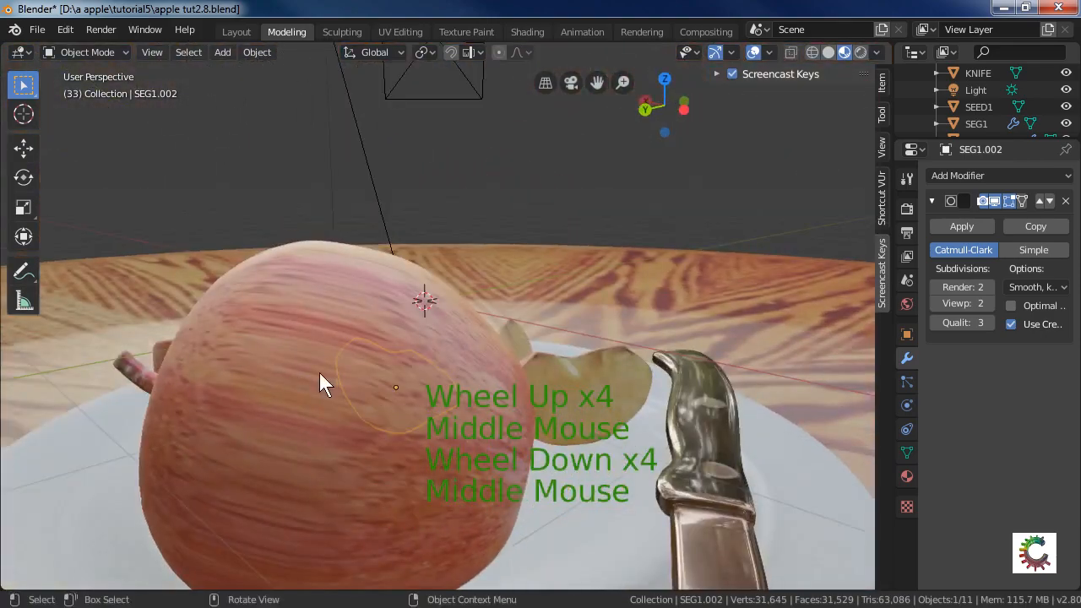
scroll(321, 381, "down", 2)
middle_click_drag(326, 384, 672, 390)
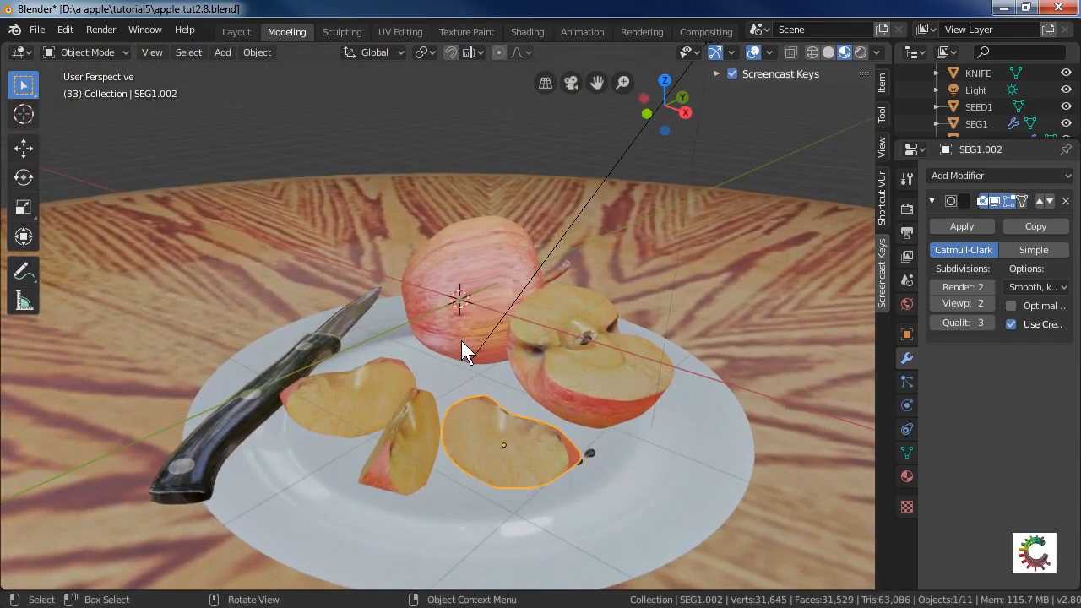
mouse_move(484, 346)
middle_mouse_down()
mouse_move(427, 385)
mouse_move(369, 342)
mouse_move(417, 335)
mouse_move(583, 355)
mouse_move(810, 343)
mouse_move(521, 322)
mouse_move(491, 334)
middle_mouse_up()
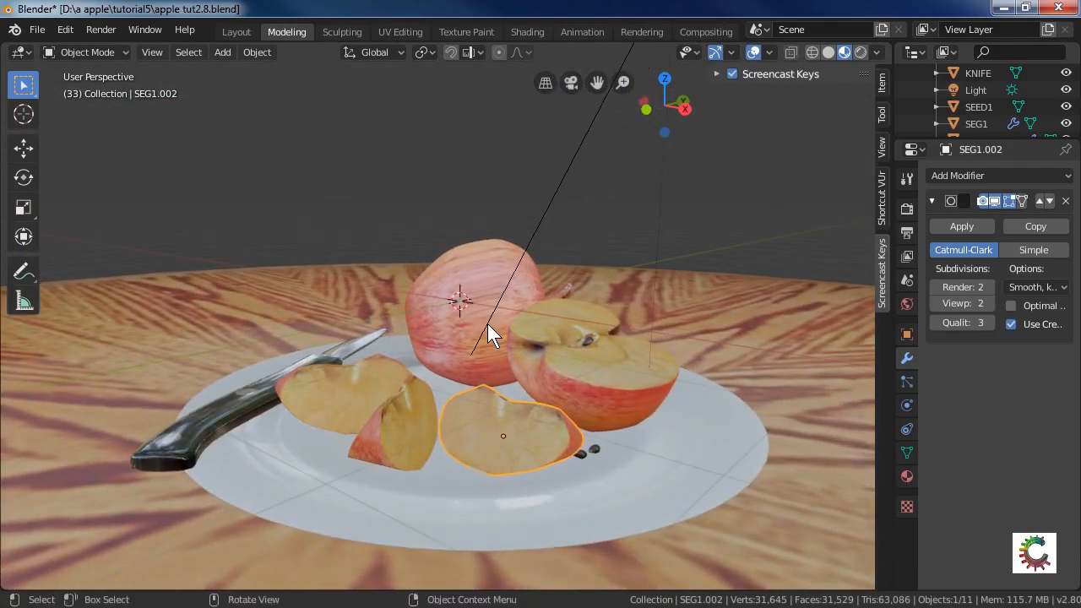